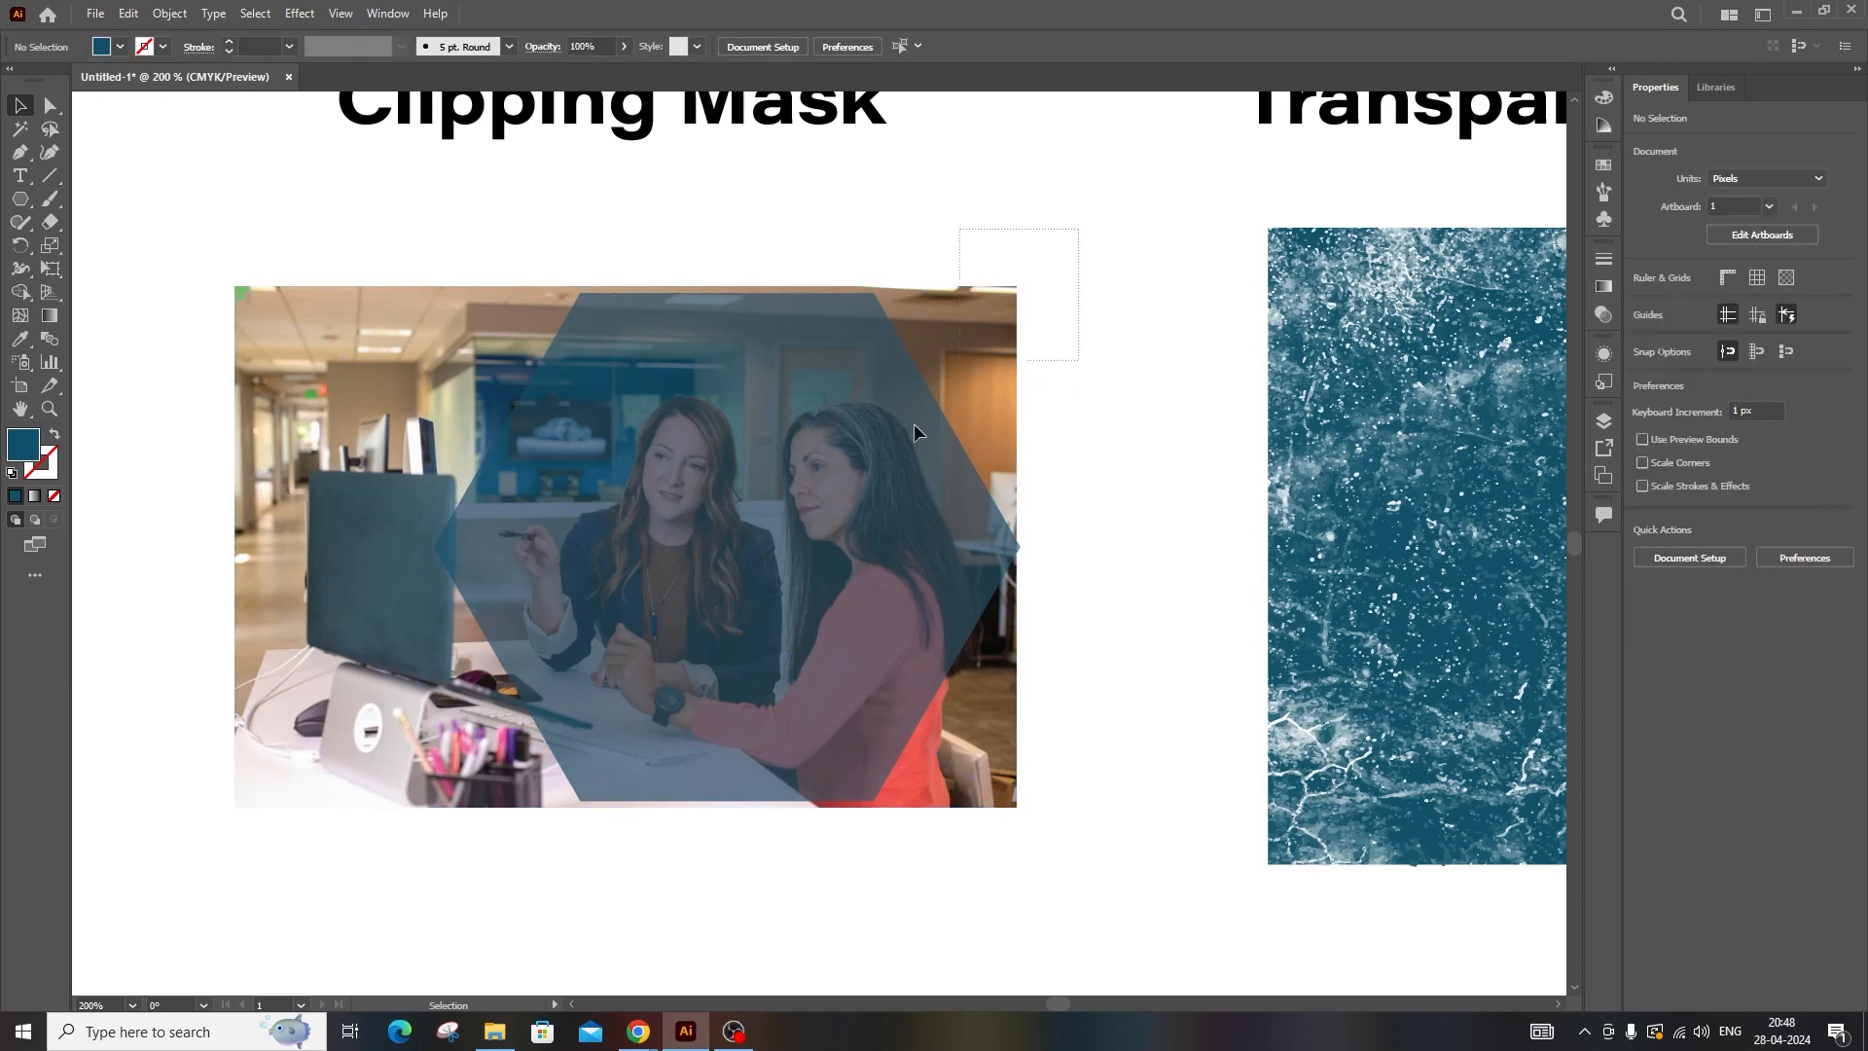
- Clip the office photo to the semi-transparent hexagon with a clipping mask
{"action": "right_click", "coordinate": [761, 554]}
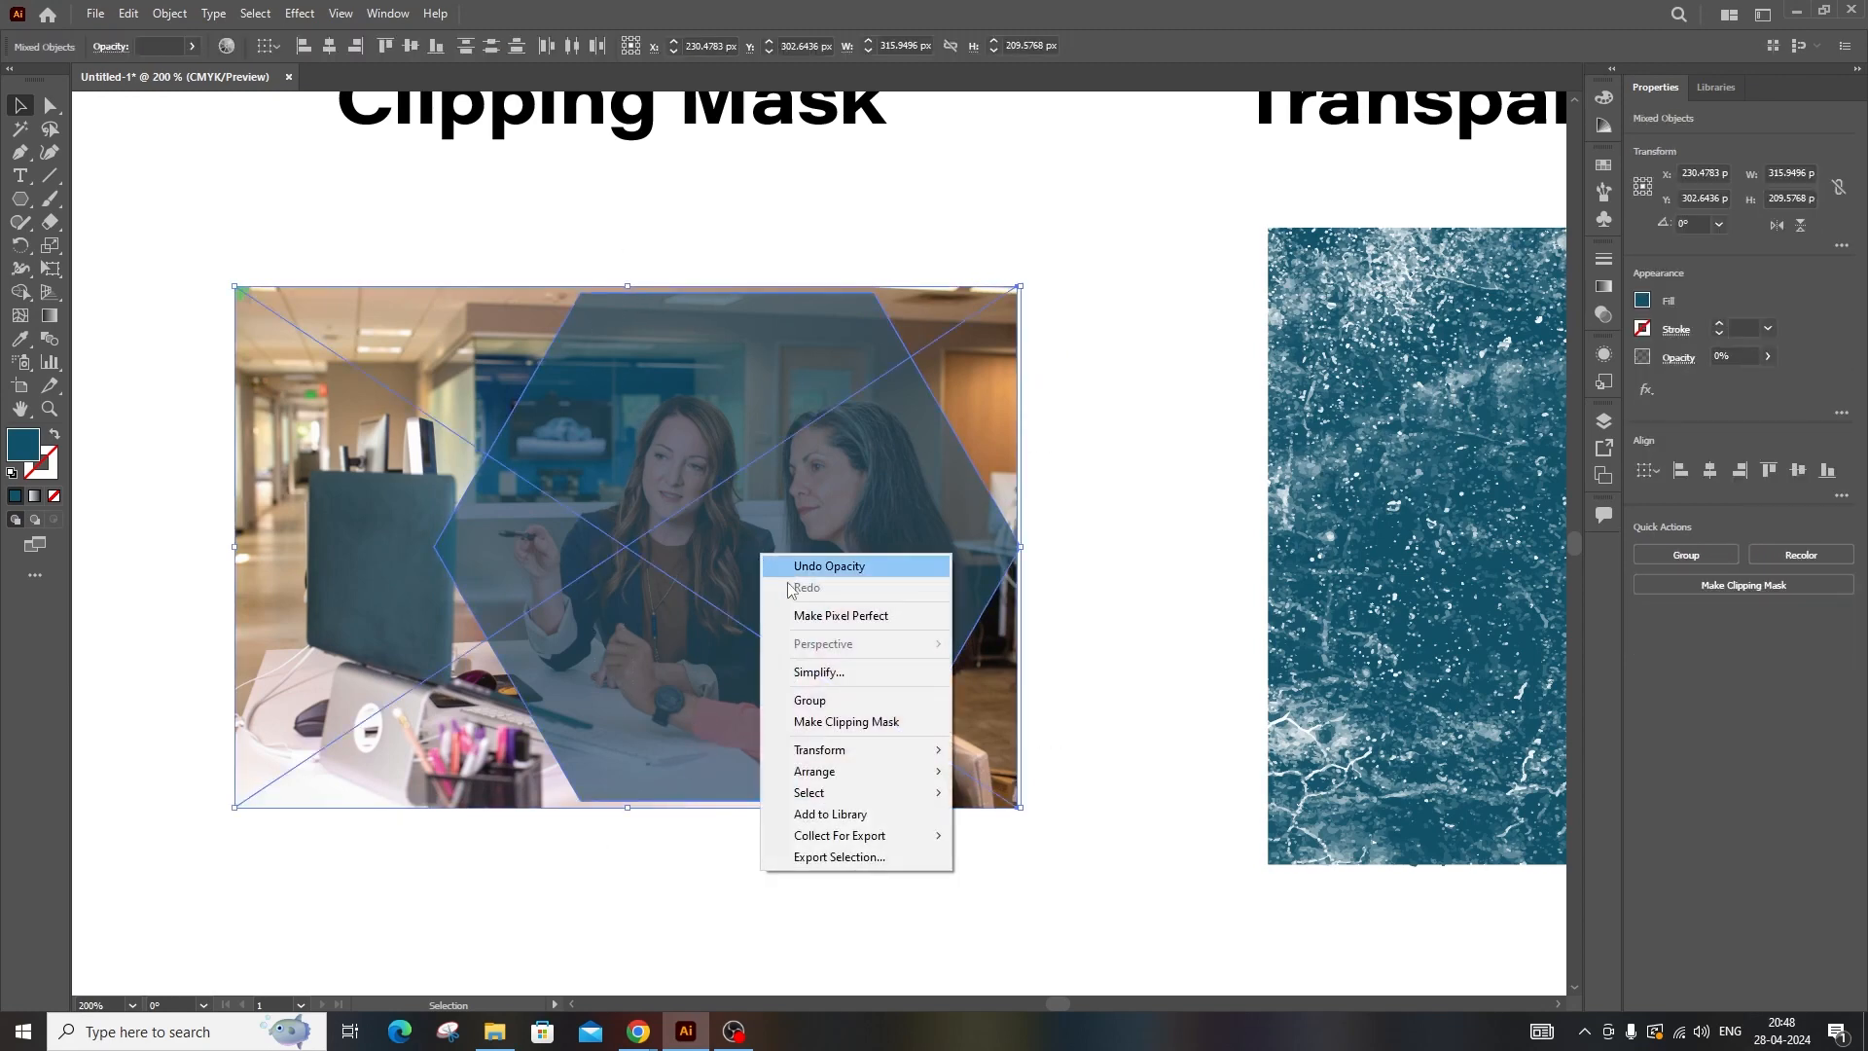
{"action": "left_click", "coordinate": [796, 721]}
{"action": "left_click", "coordinate": [784, 878]}
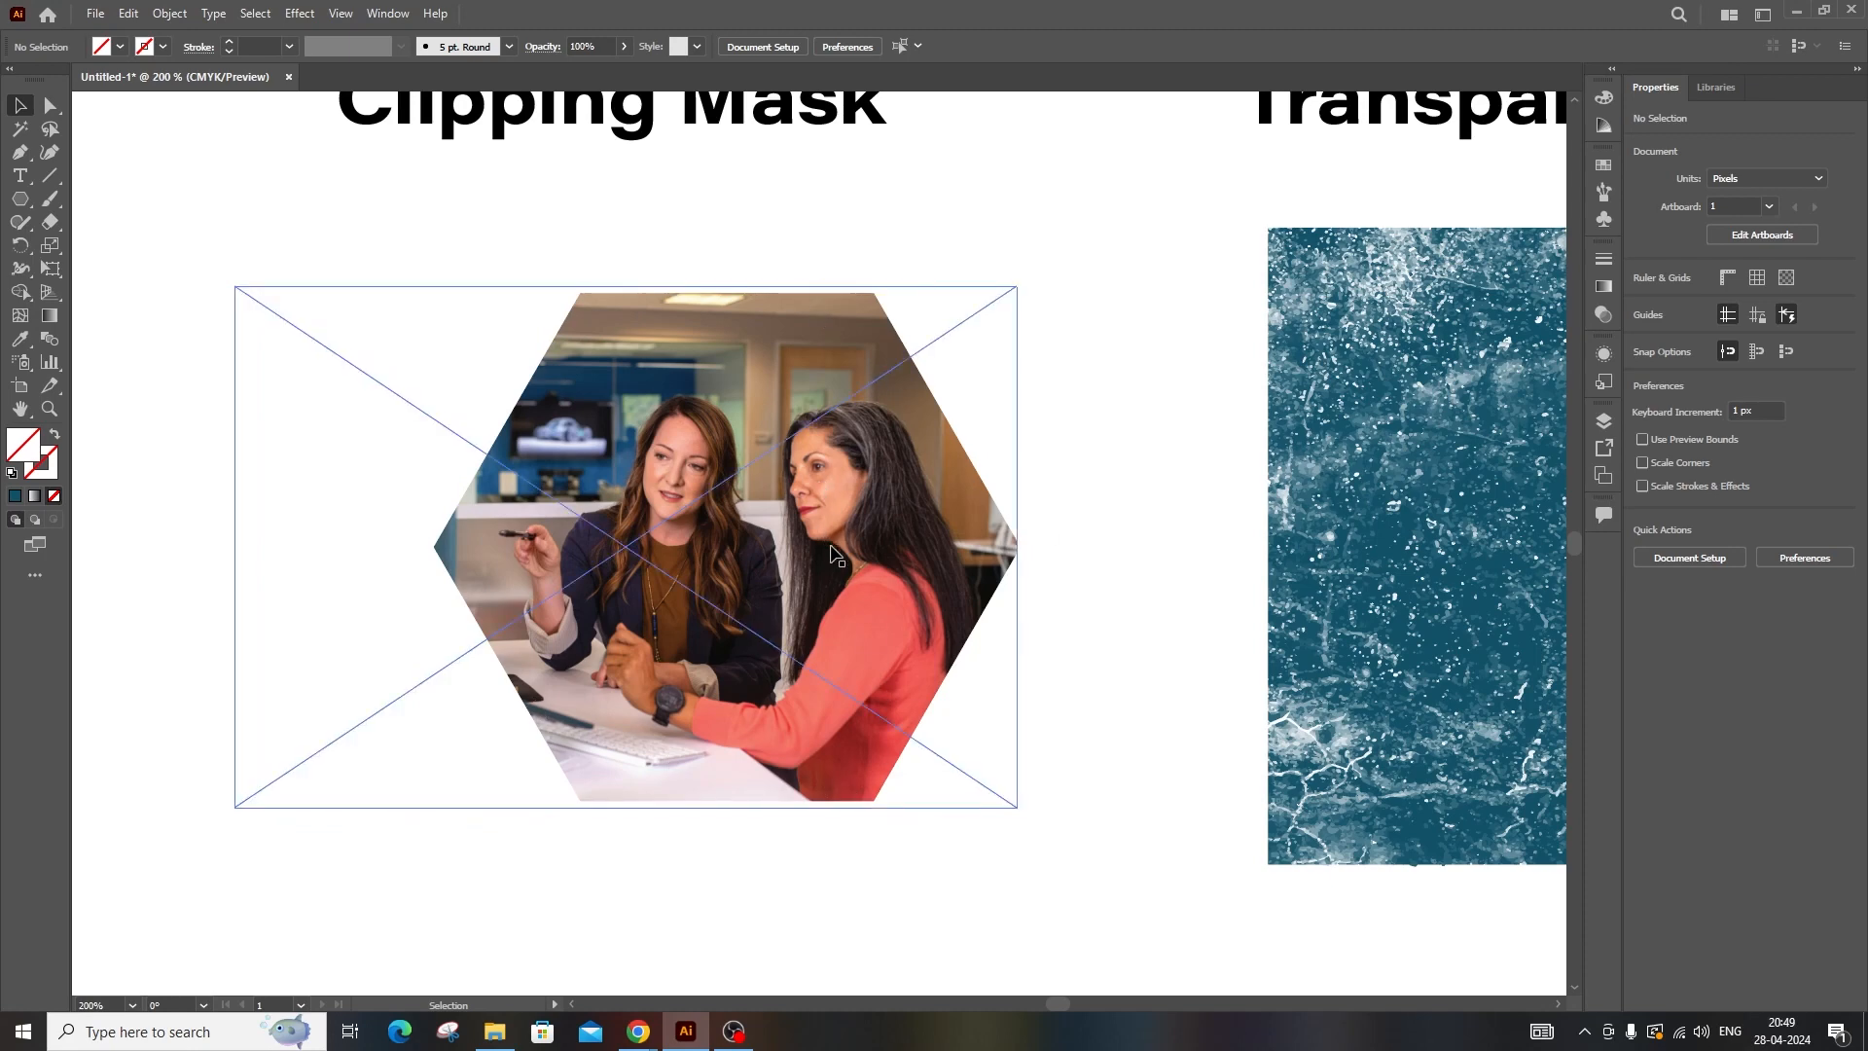
- Undo the clipping mask and the hexagon's opacity change, and leave nothing selected
{"action": "key", "text": "ctrl+z"}
{"action": "key", "text": "ctrl+z"}
{"action": "key", "text": "ctrl+z"}
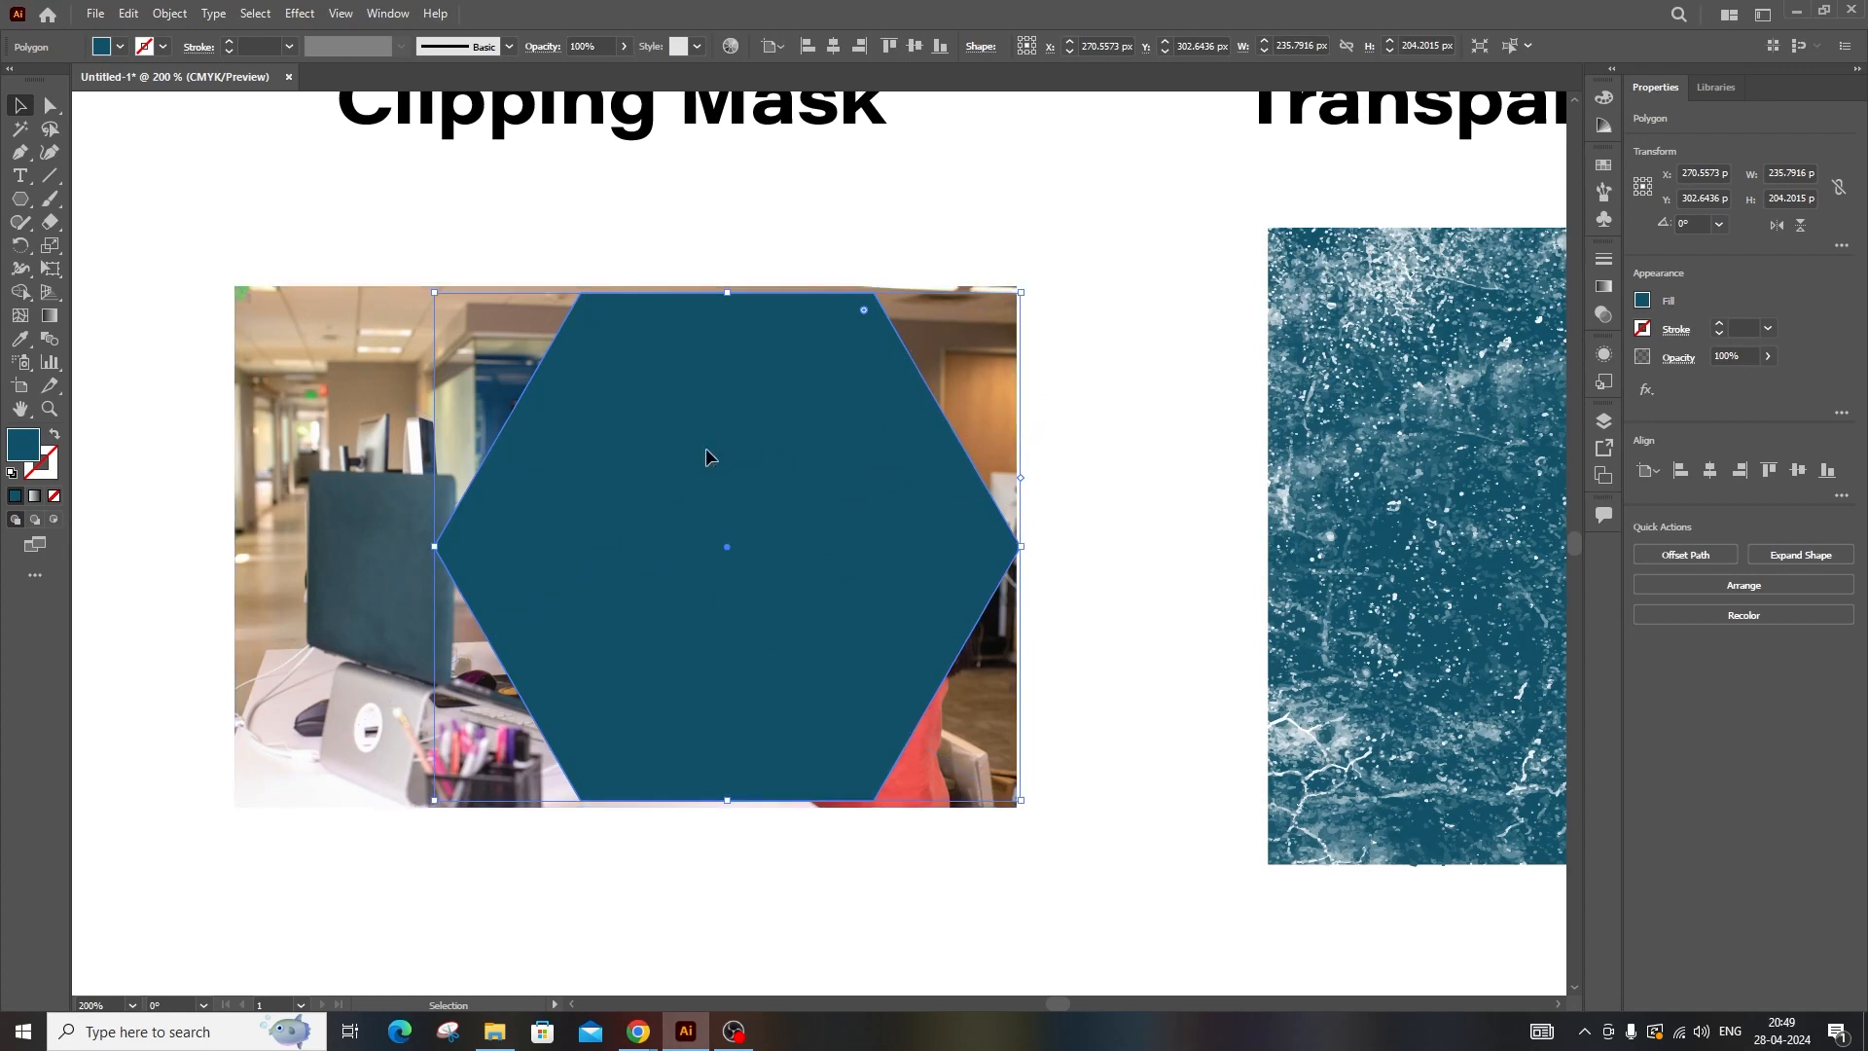
{"action": "left_click", "coordinate": [990, 372]}
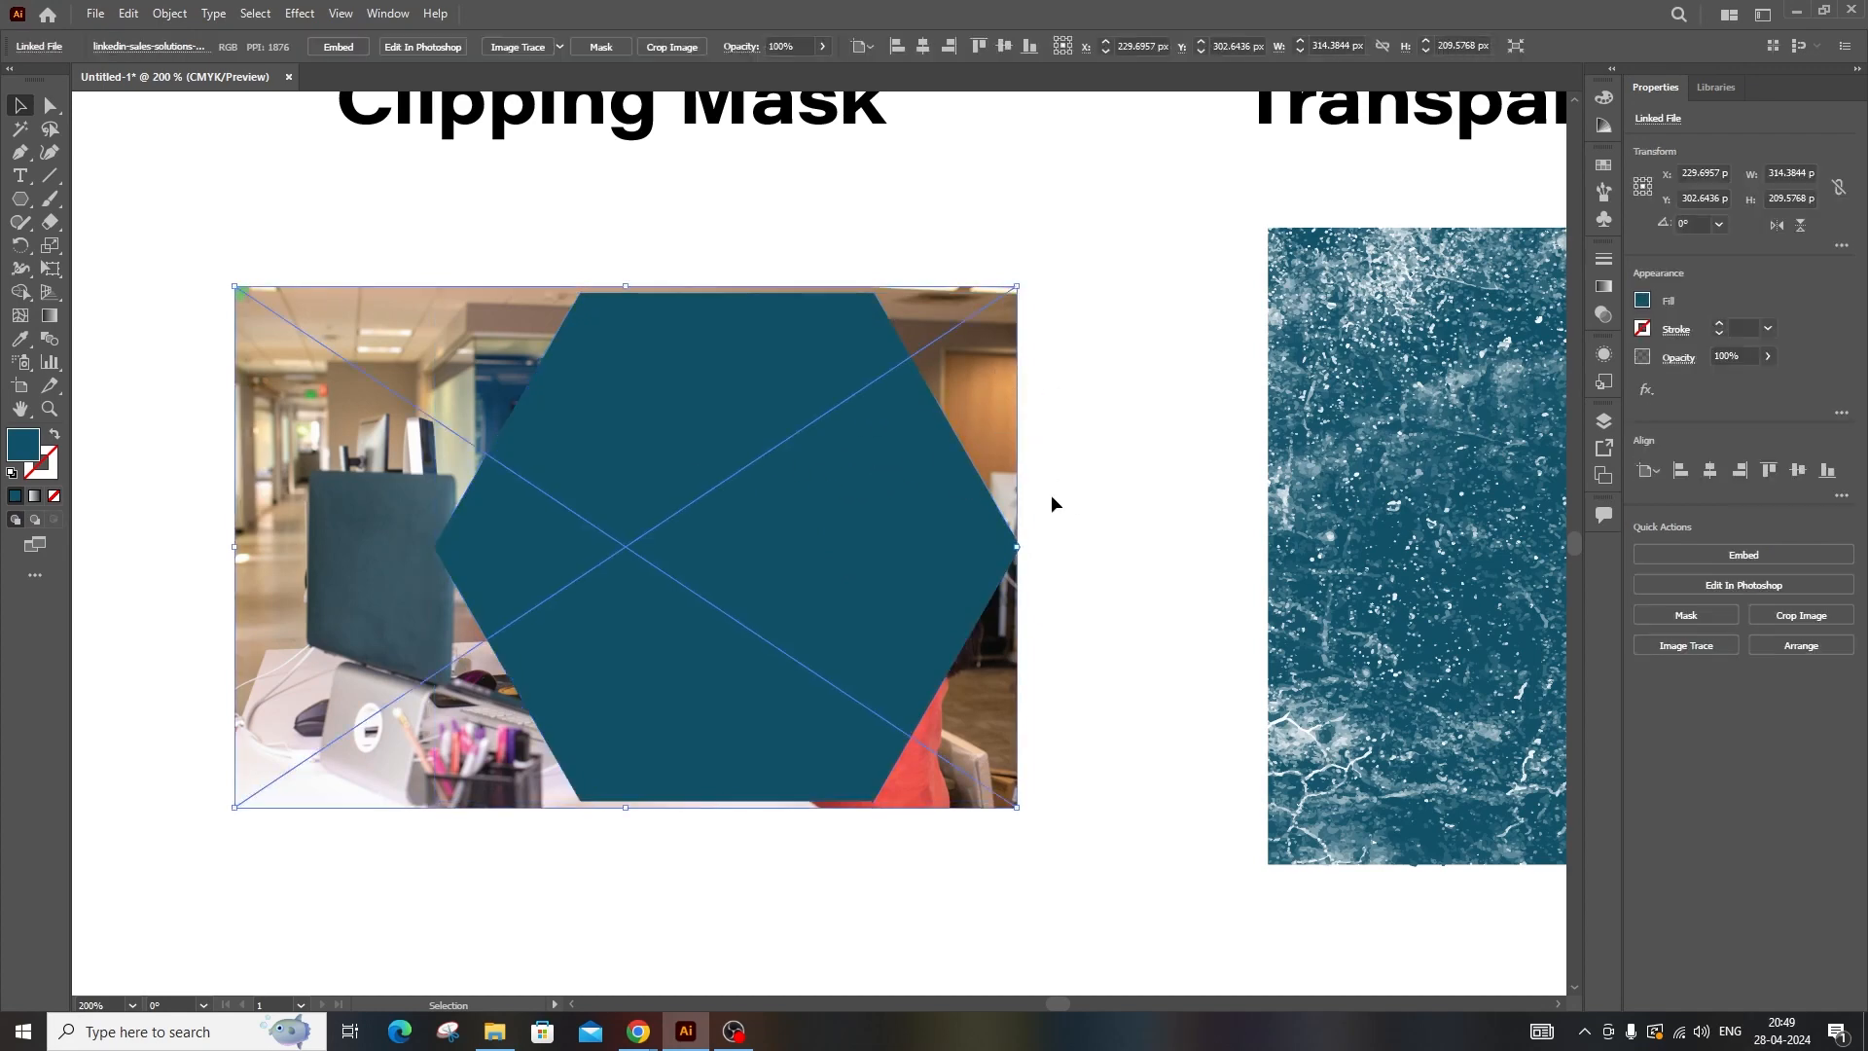
{"action": "left_click", "coordinate": [1073, 507]}
- Examine the grunge texture of the rectangle under the Transparency Mask heading up close and at full size
{"action": "scroll", "coordinate": [1084, 534], "scroll_direction": "up", "scroll_amount": 1}
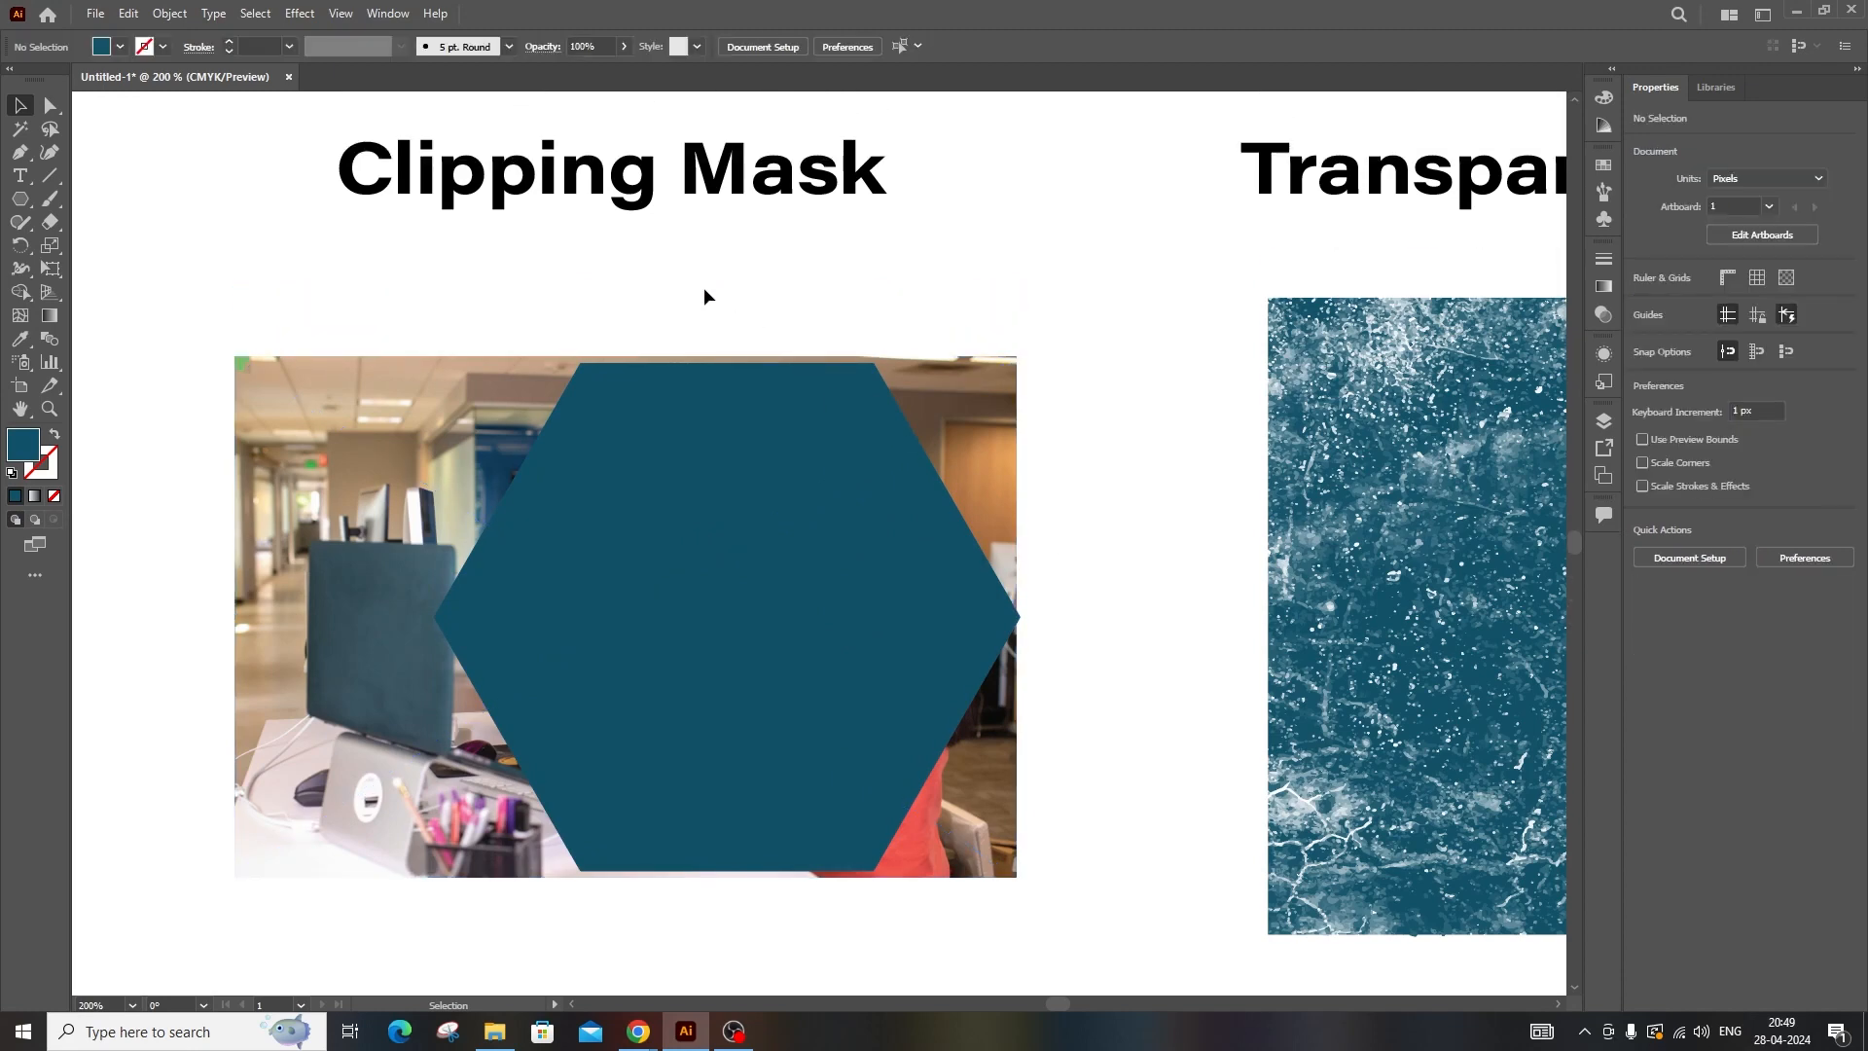
{"action": "left_click_drag", "start_coordinate": [1081, 246], "coordinate": [444, 229]}
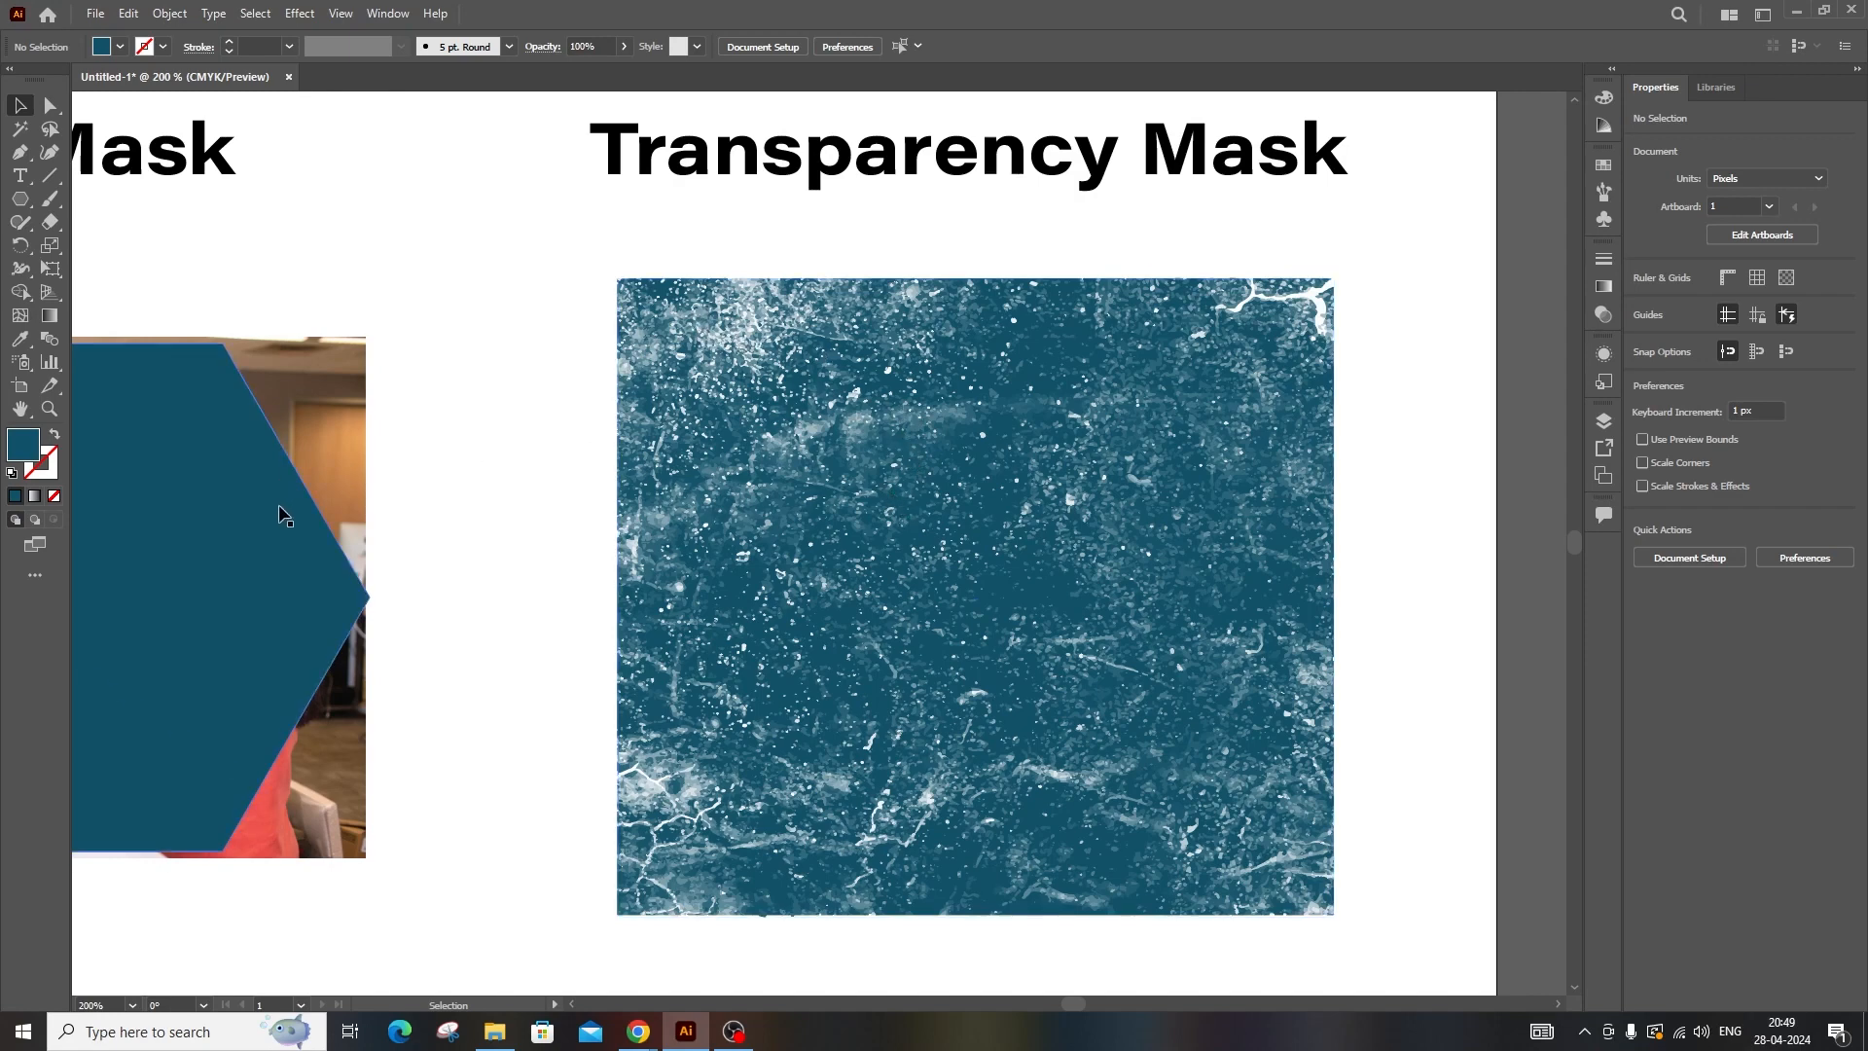
{"action": "left_click", "coordinate": [944, 483]}
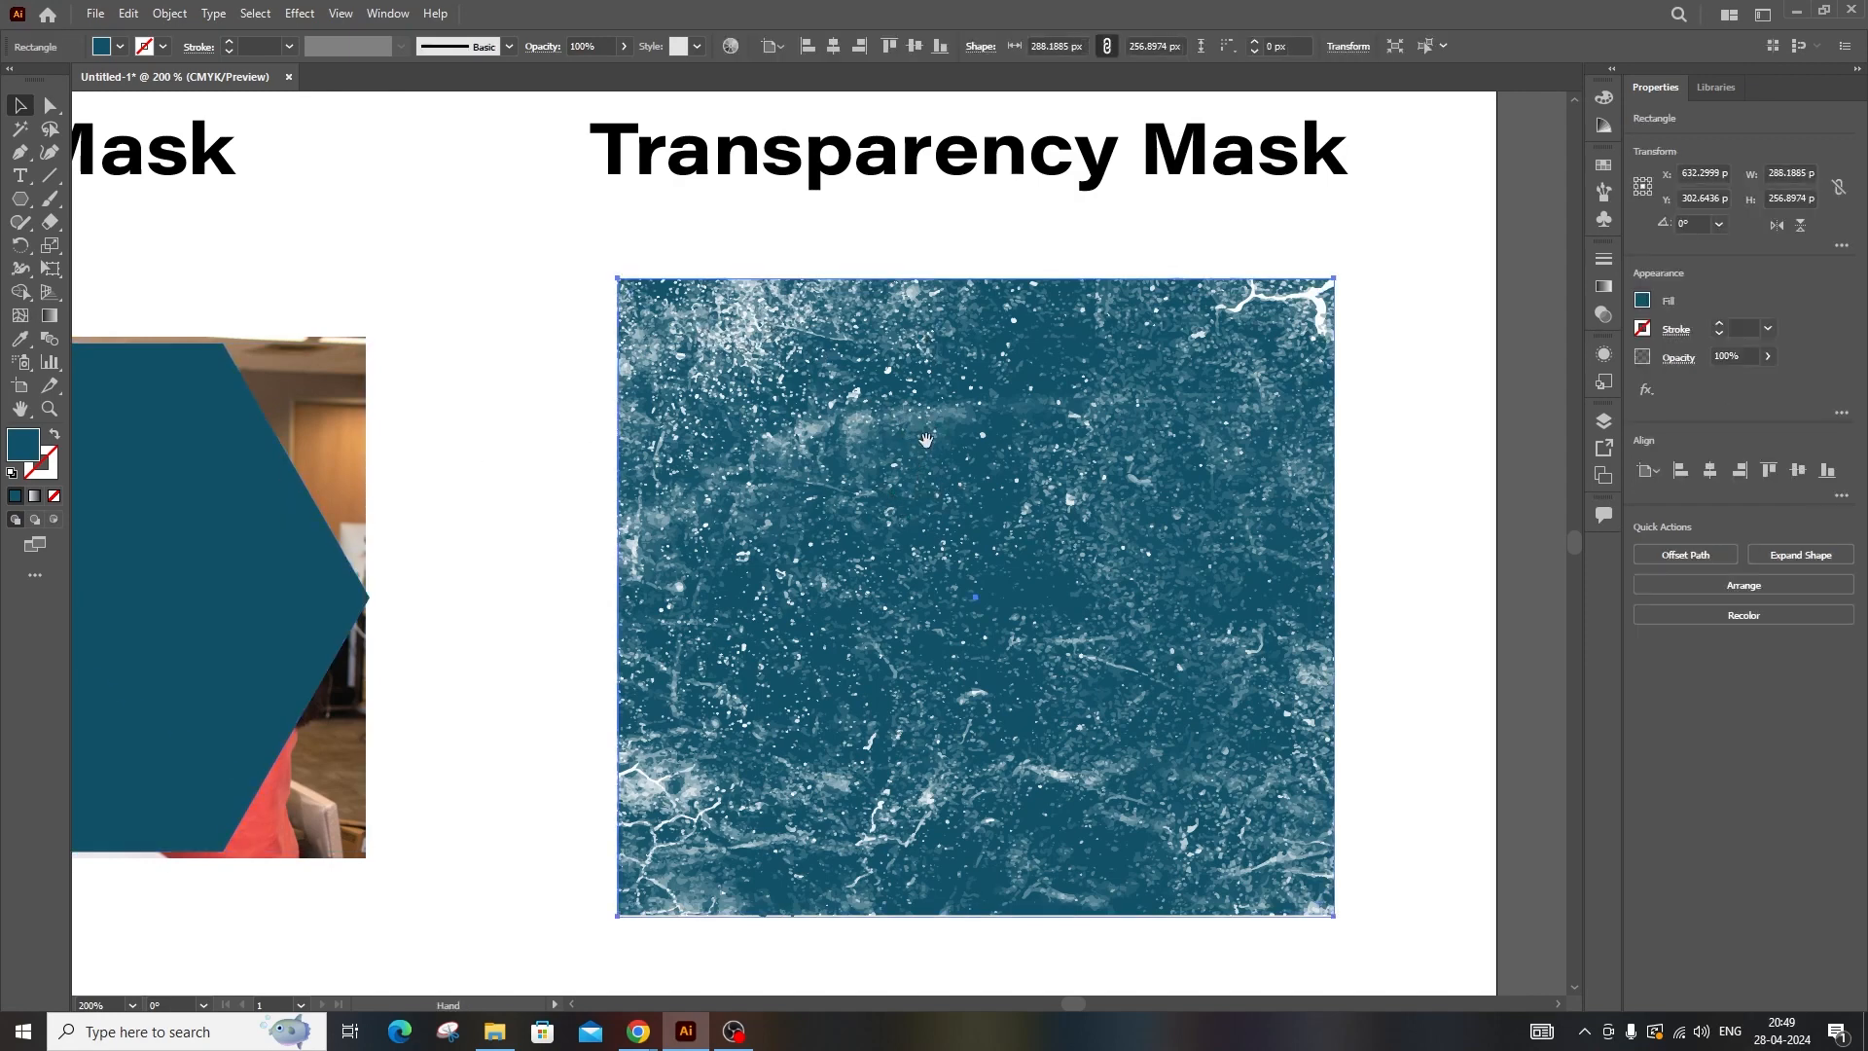
{"action": "left_click_drag", "start_coordinate": [804, 358], "coordinate": [898, 288]}
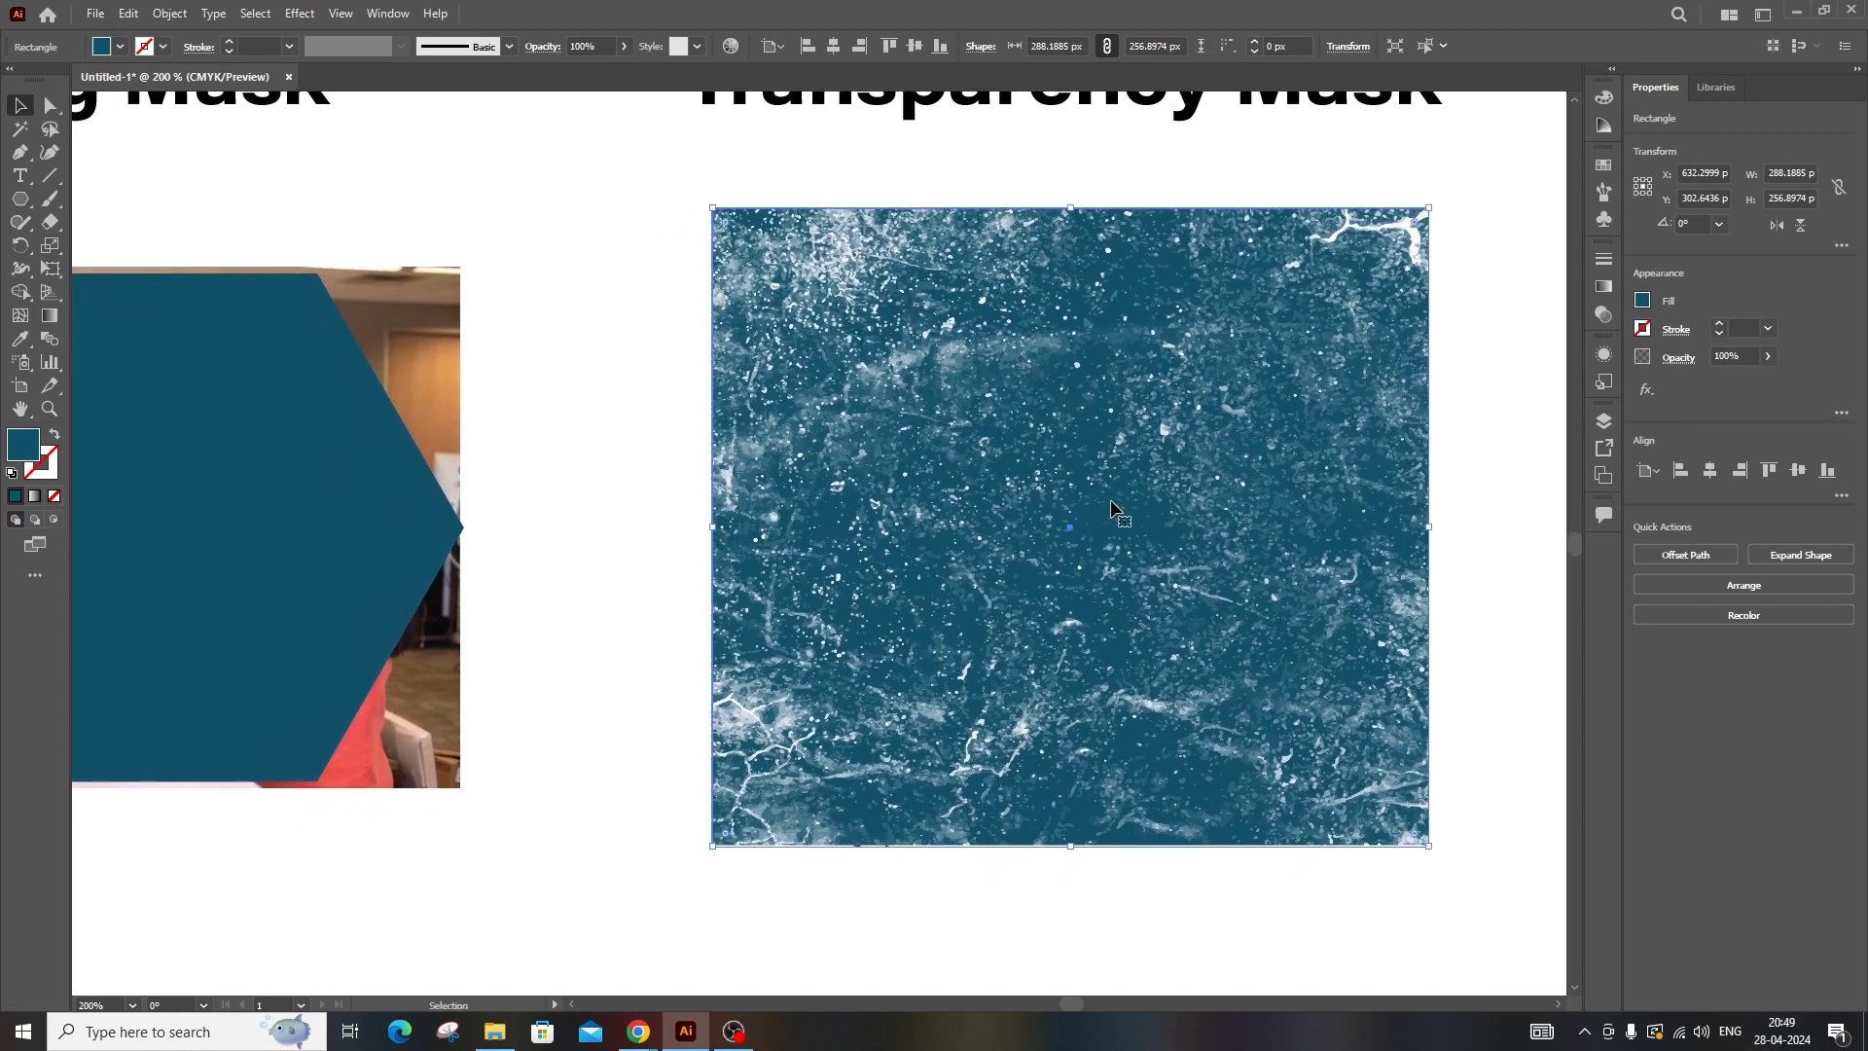
{"action": "left_click_drag", "start_coordinate": [1105, 483], "coordinate": [1182, 485]}
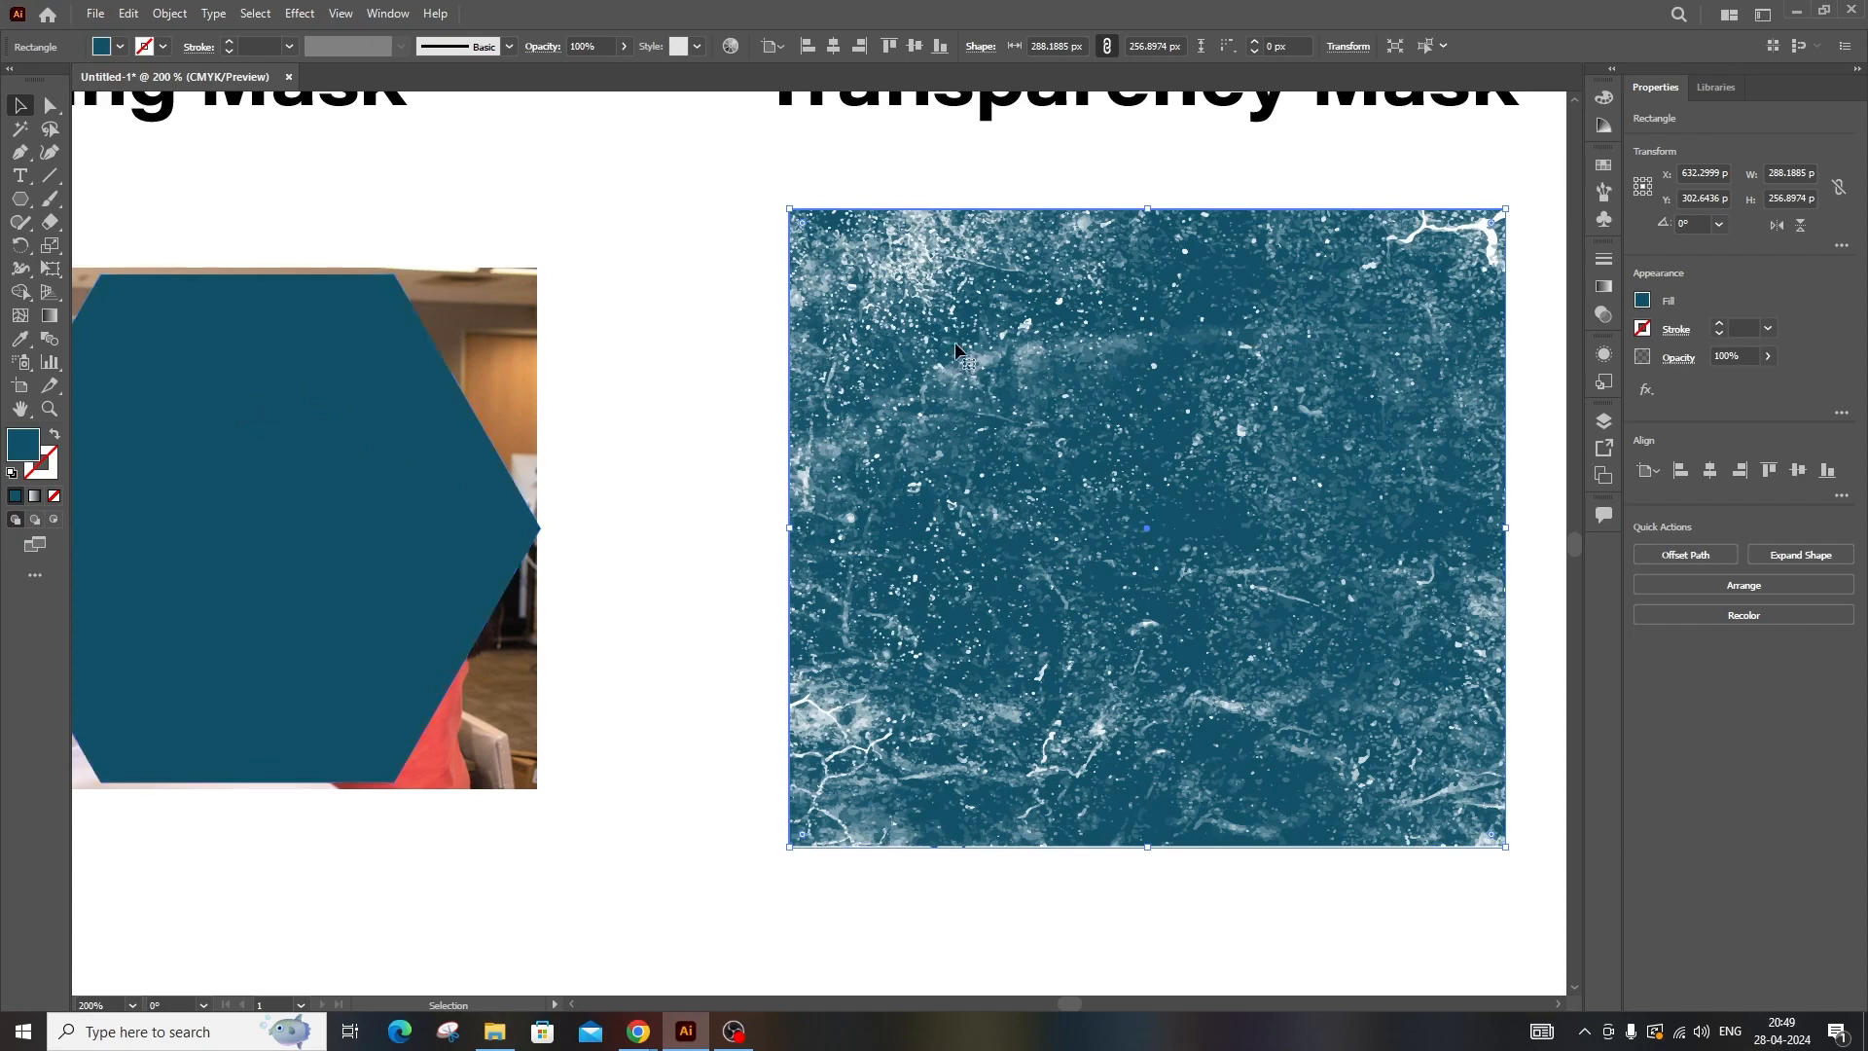
{"action": "scroll", "coordinate": [1091, 394], "scroll_direction": "up", "scroll_amount": 2}
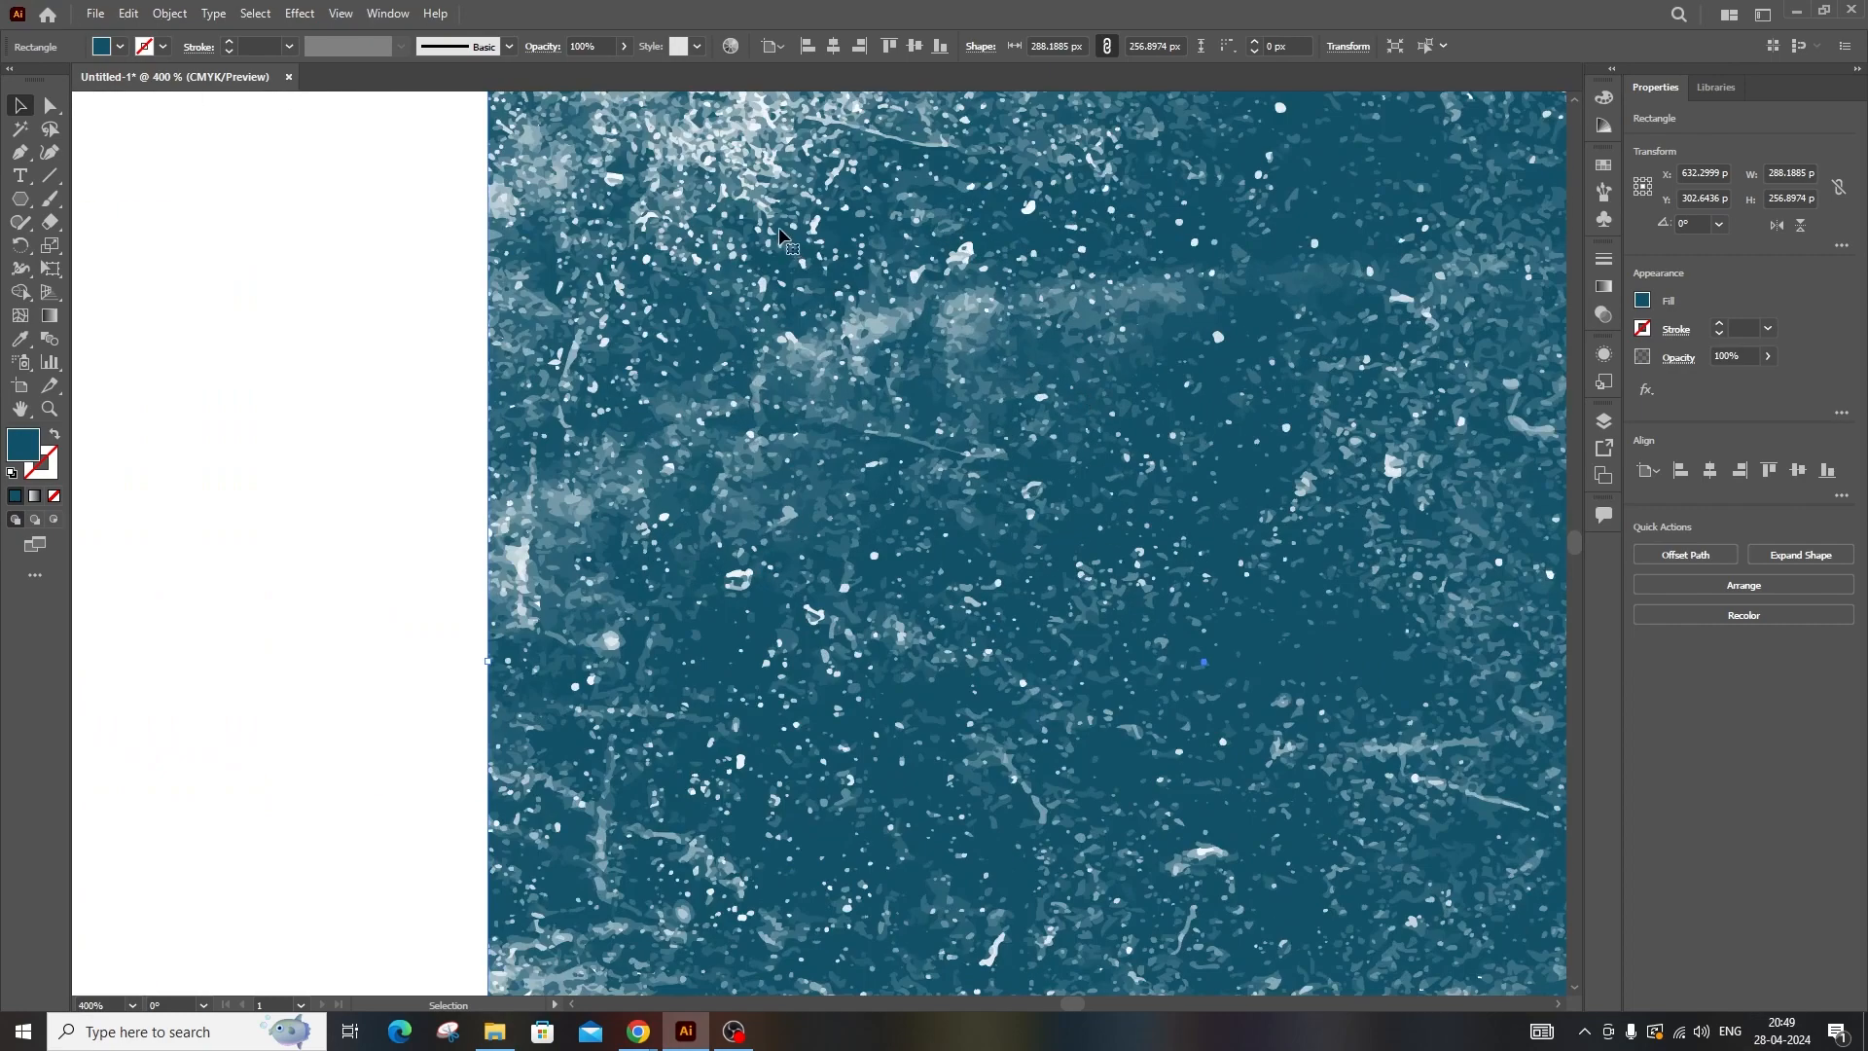
{"action": "scroll", "coordinate": [1002, 331], "scroll_direction": "down", "scroll_amount": 1}
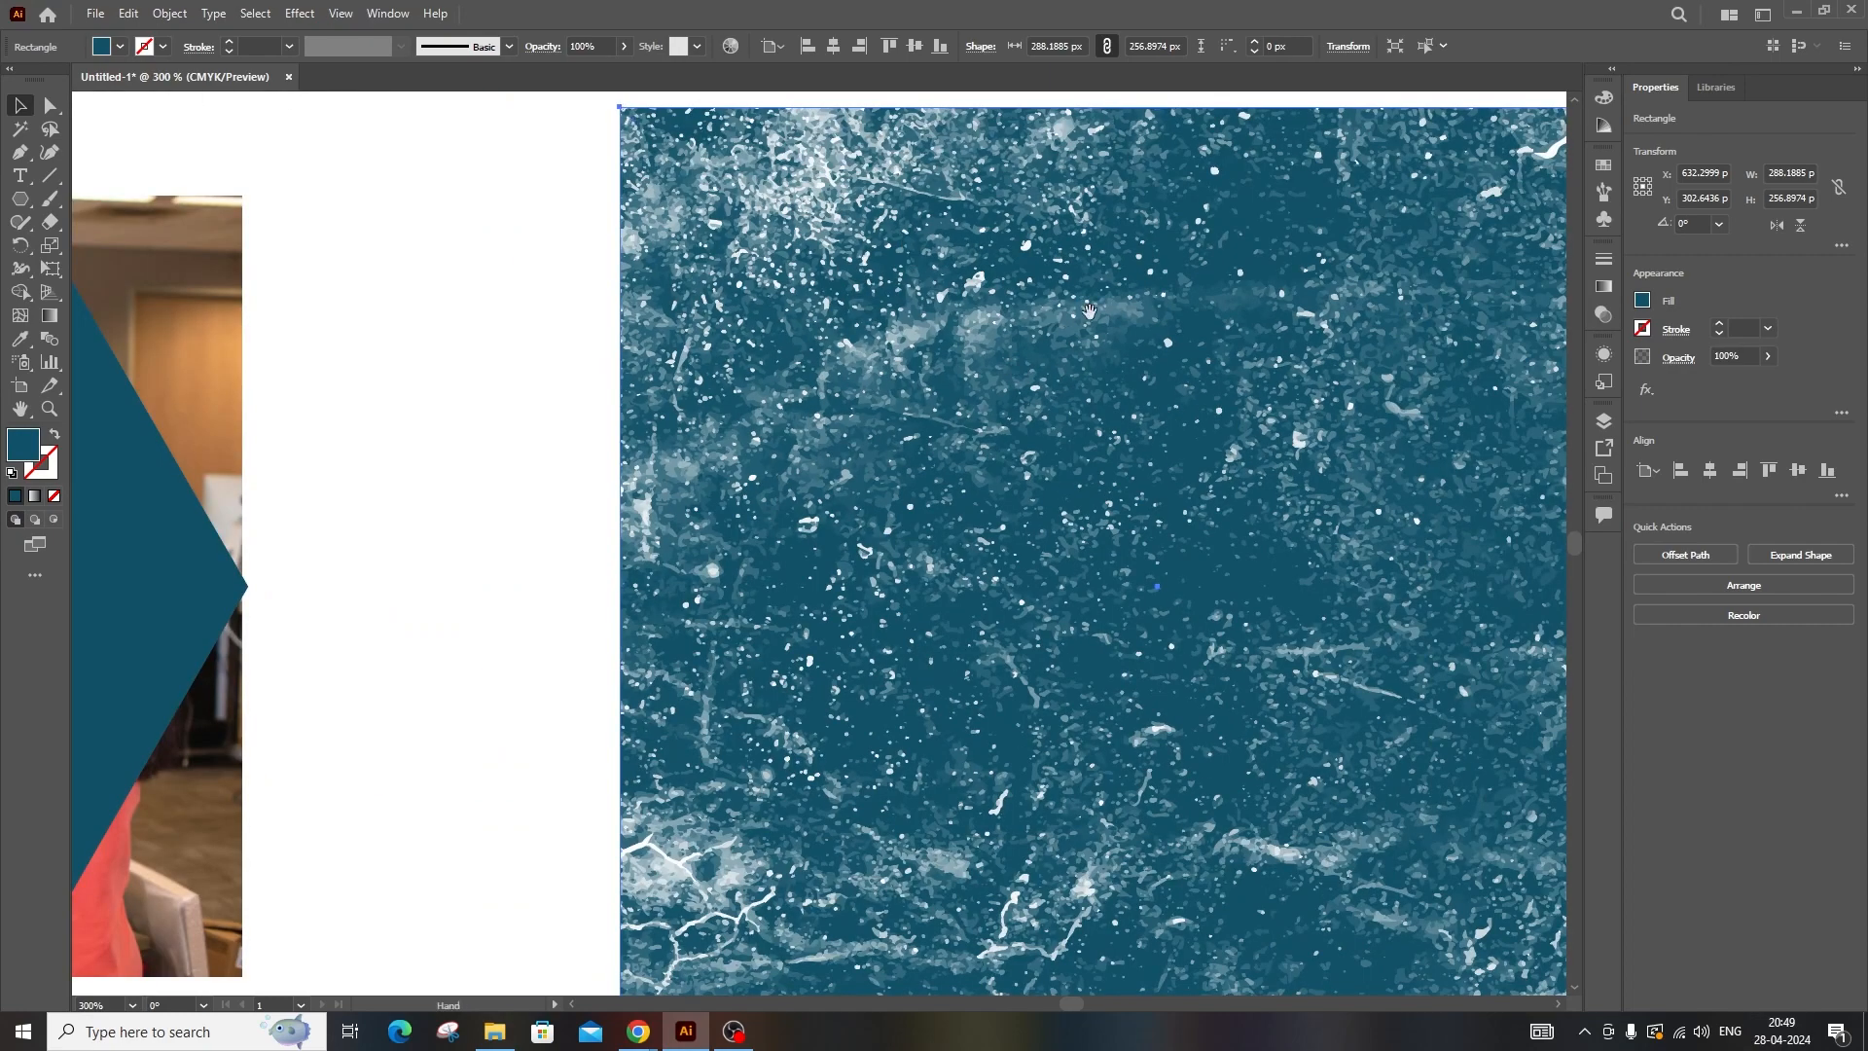
{"action": "left_click_drag", "start_coordinate": [1080, 313], "coordinate": [780, 316]}
{"action": "key", "text": "ctrl+1"}
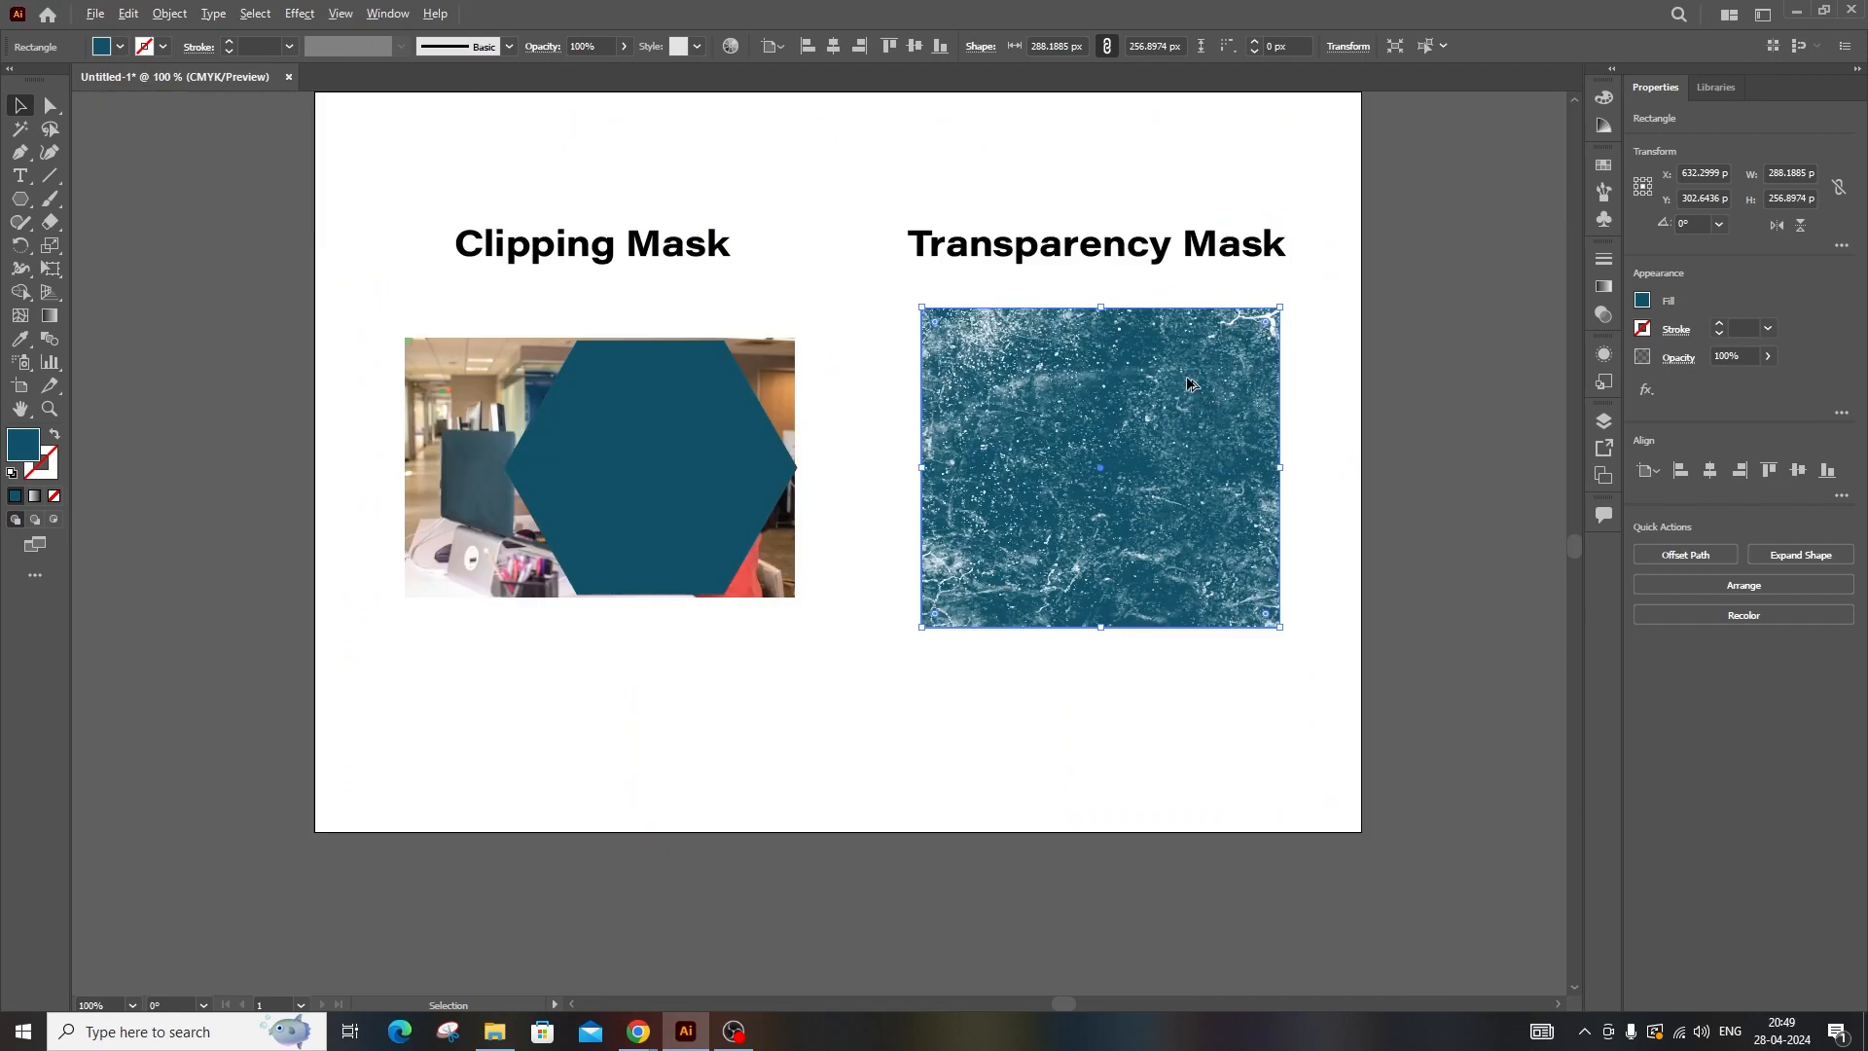
{"action": "scroll", "coordinate": [1187, 384], "scroll_direction": "up", "scroll_amount": 2}
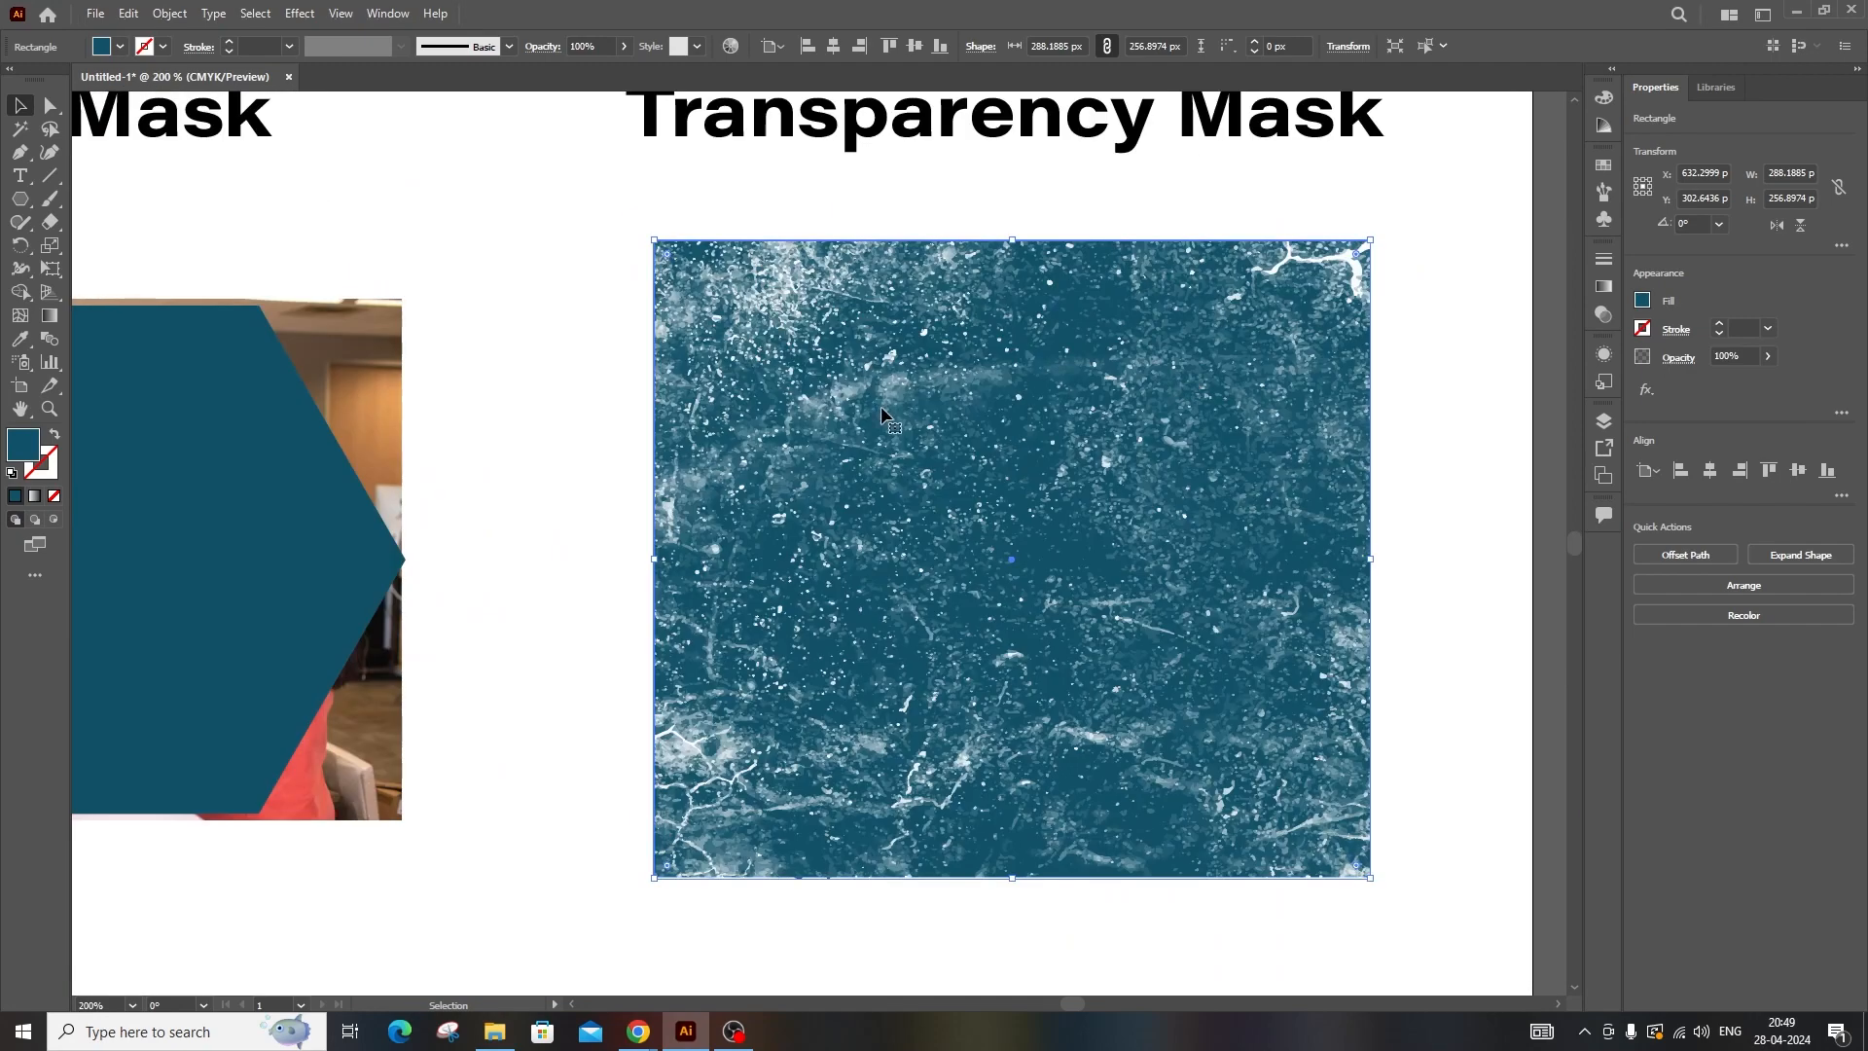
{"action": "scroll", "coordinate": [879, 406], "scroll_direction": "down", "scroll_amount": 1}
{"action": "scroll", "coordinate": [789, 292], "scroll_direction": "up", "scroll_amount": 2}
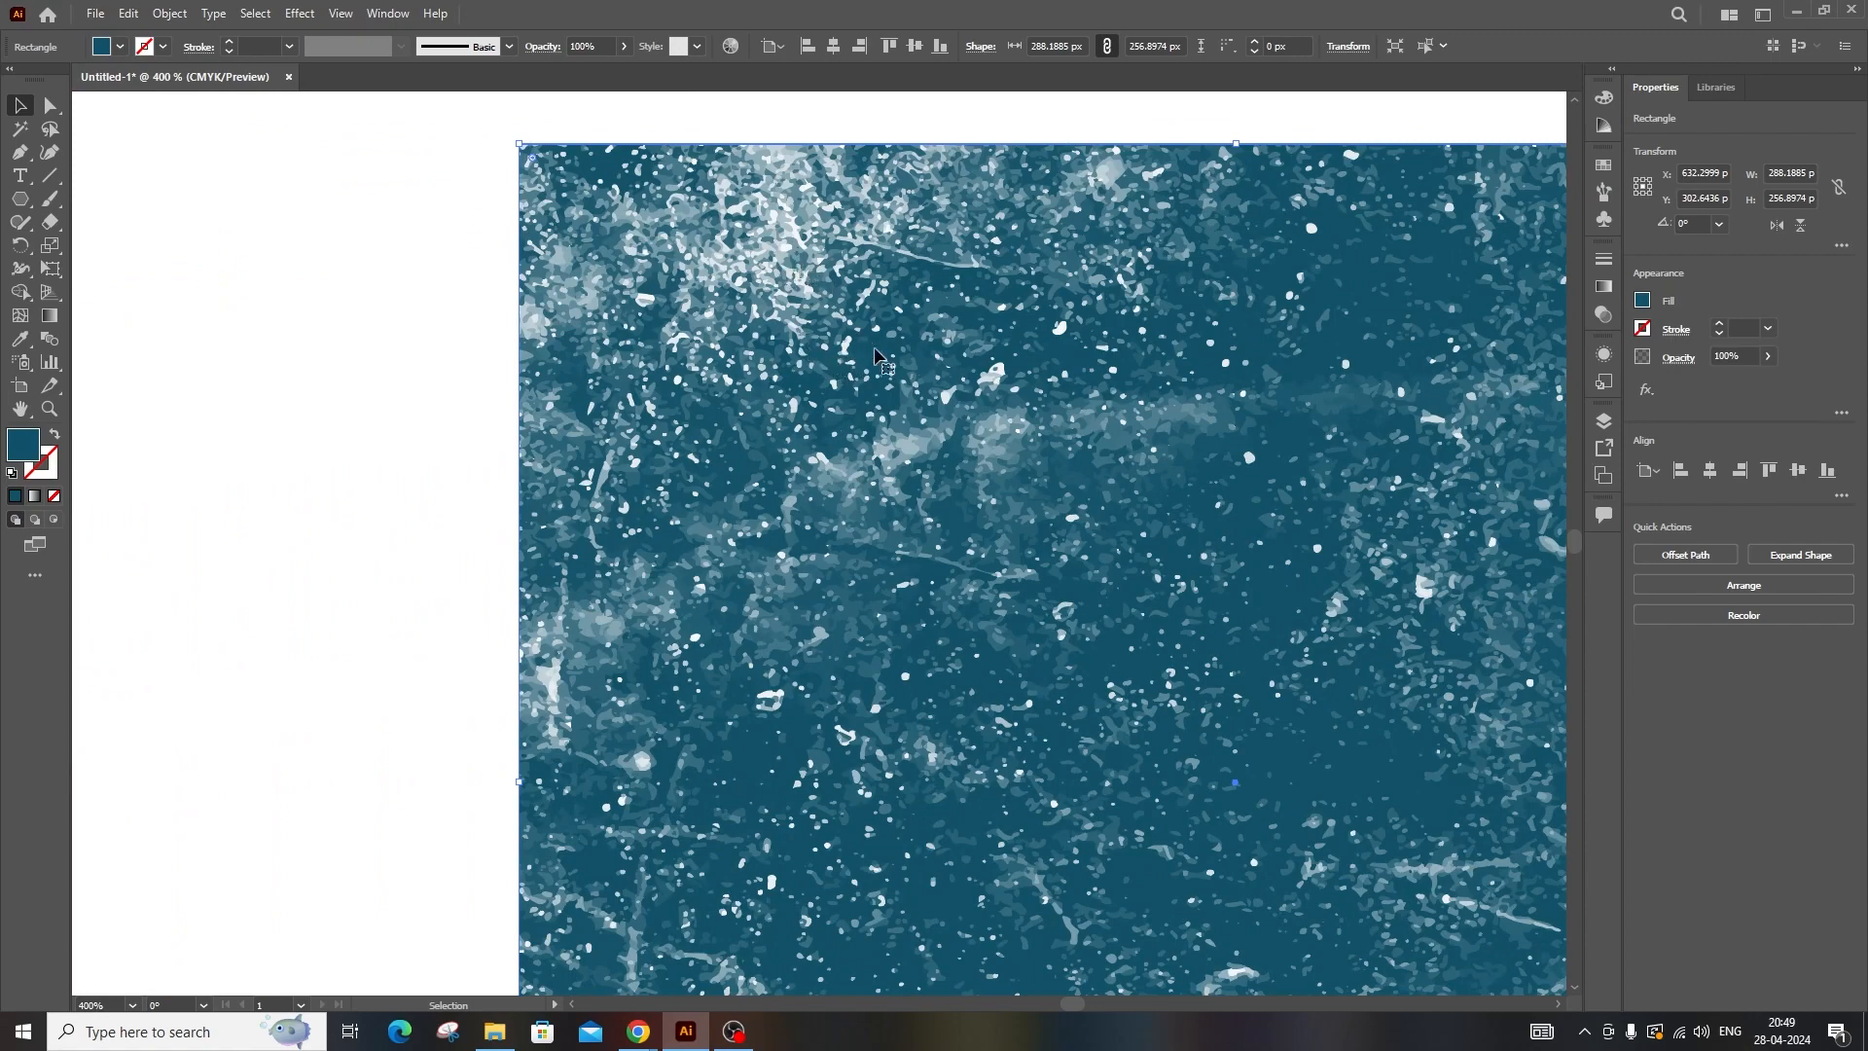
{"action": "scroll", "coordinate": [841, 336], "scroll_direction": "down", "scroll_amount": 4}
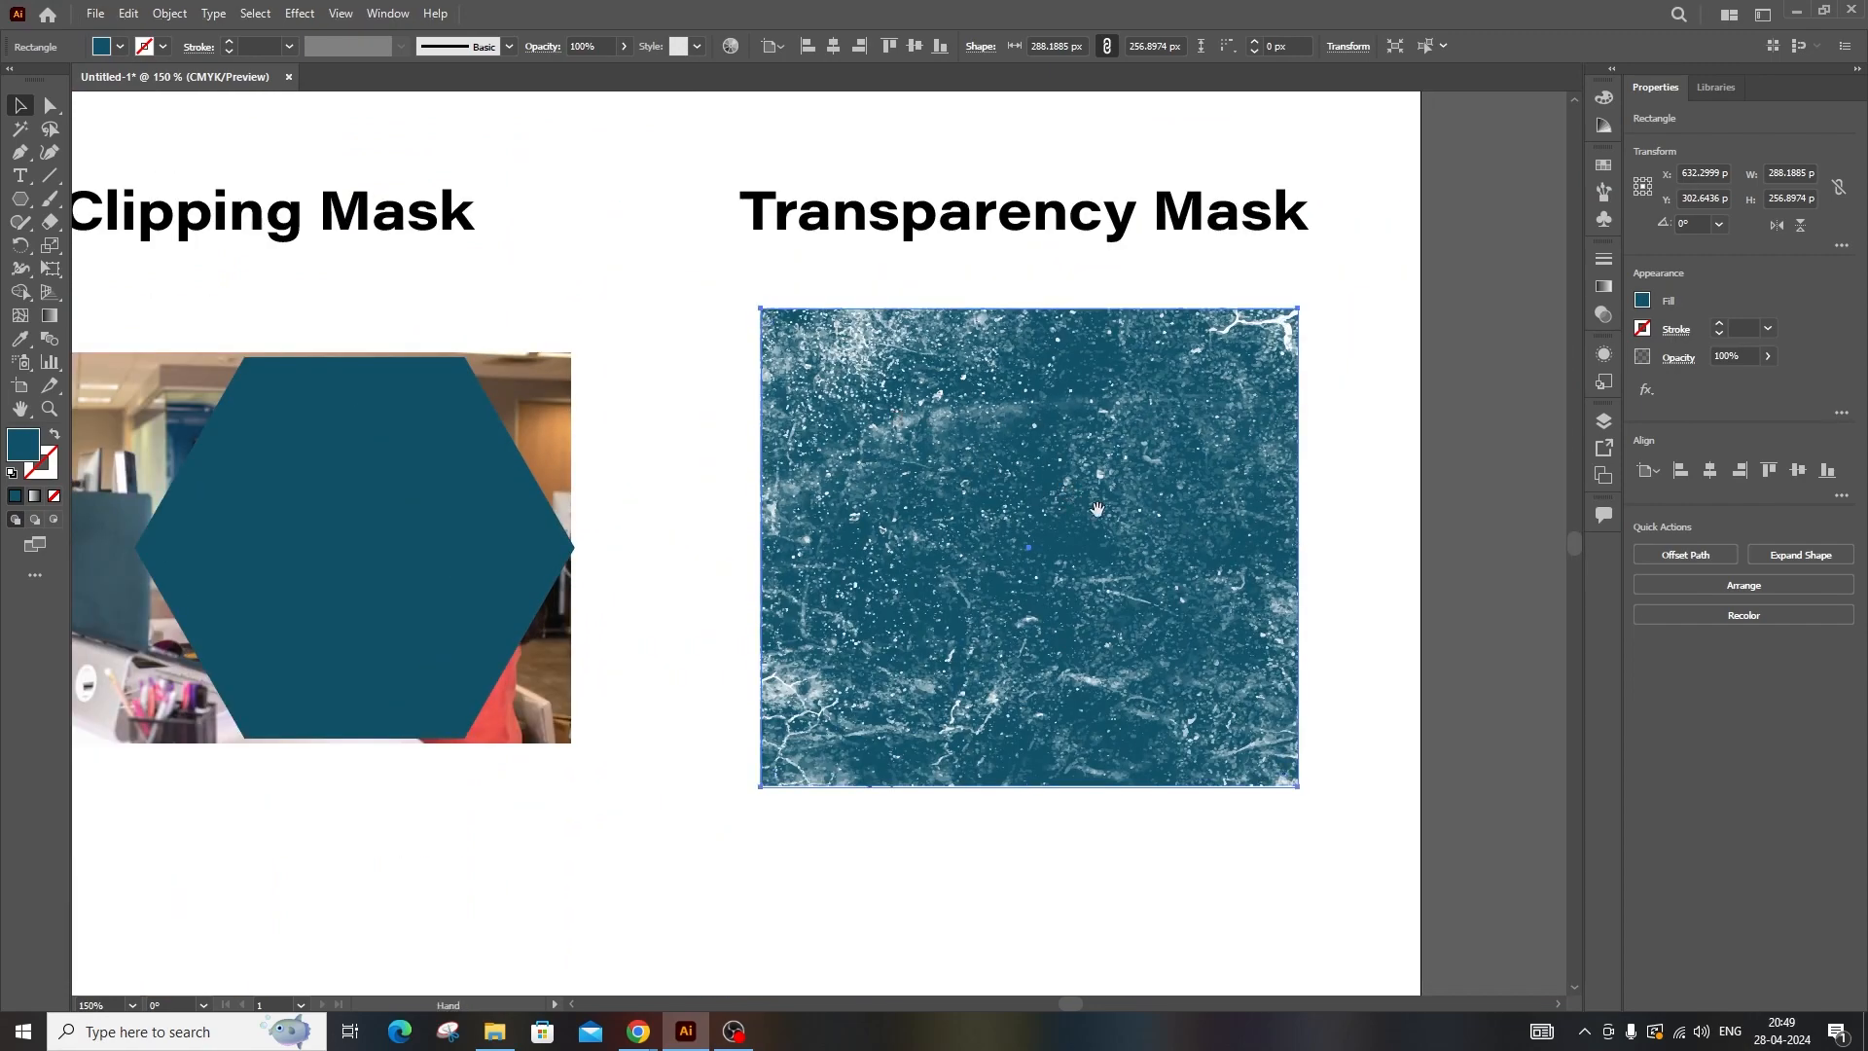
- Move the grunge-textured rectangle off the artboard onto the dark canvas and inspect its transparent specks
{"action": "left_click_drag", "start_coordinate": [1310, 505], "coordinate": [876, 476]}
{"action": "left_click_drag", "start_coordinate": [587, 453], "coordinate": [1311, 450]}
{"action": "scroll", "coordinate": [1135, 338], "scroll_direction": "up", "scroll_amount": 4}
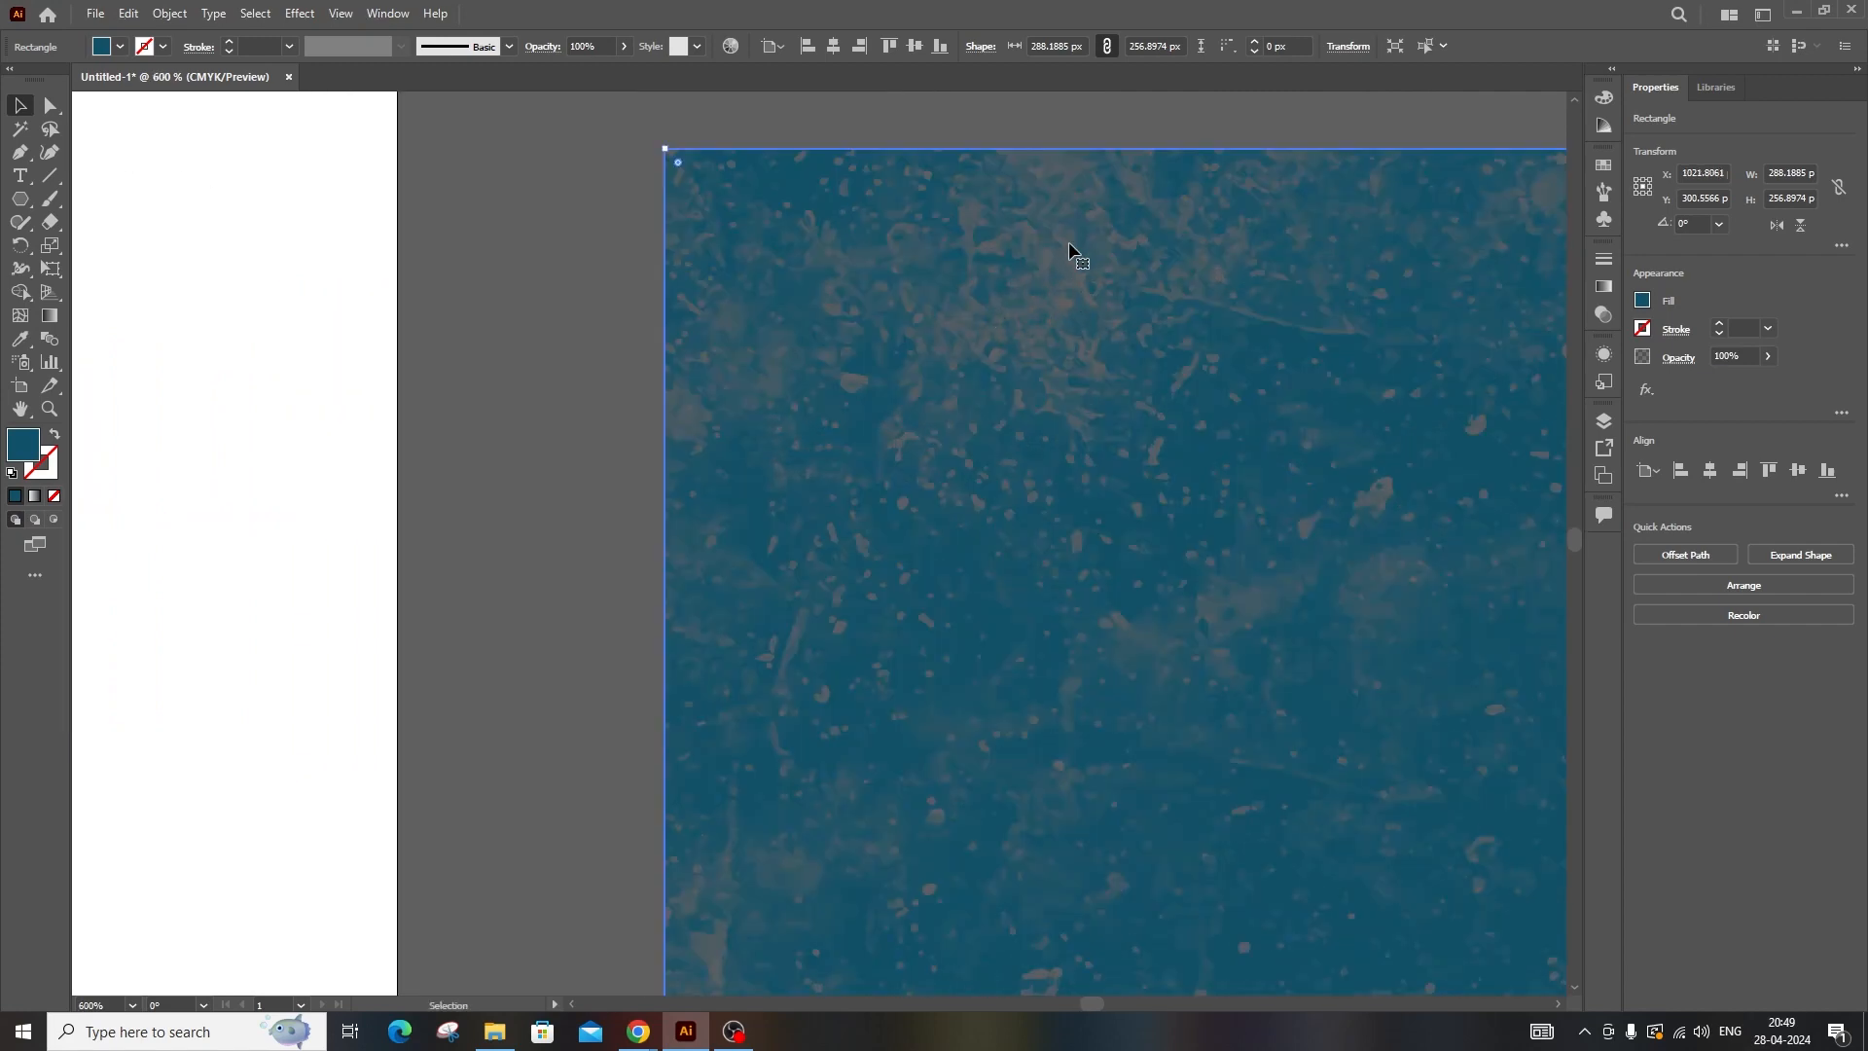
{"action": "scroll", "coordinate": [1070, 282], "scroll_direction": "up", "scroll_amount": 2}
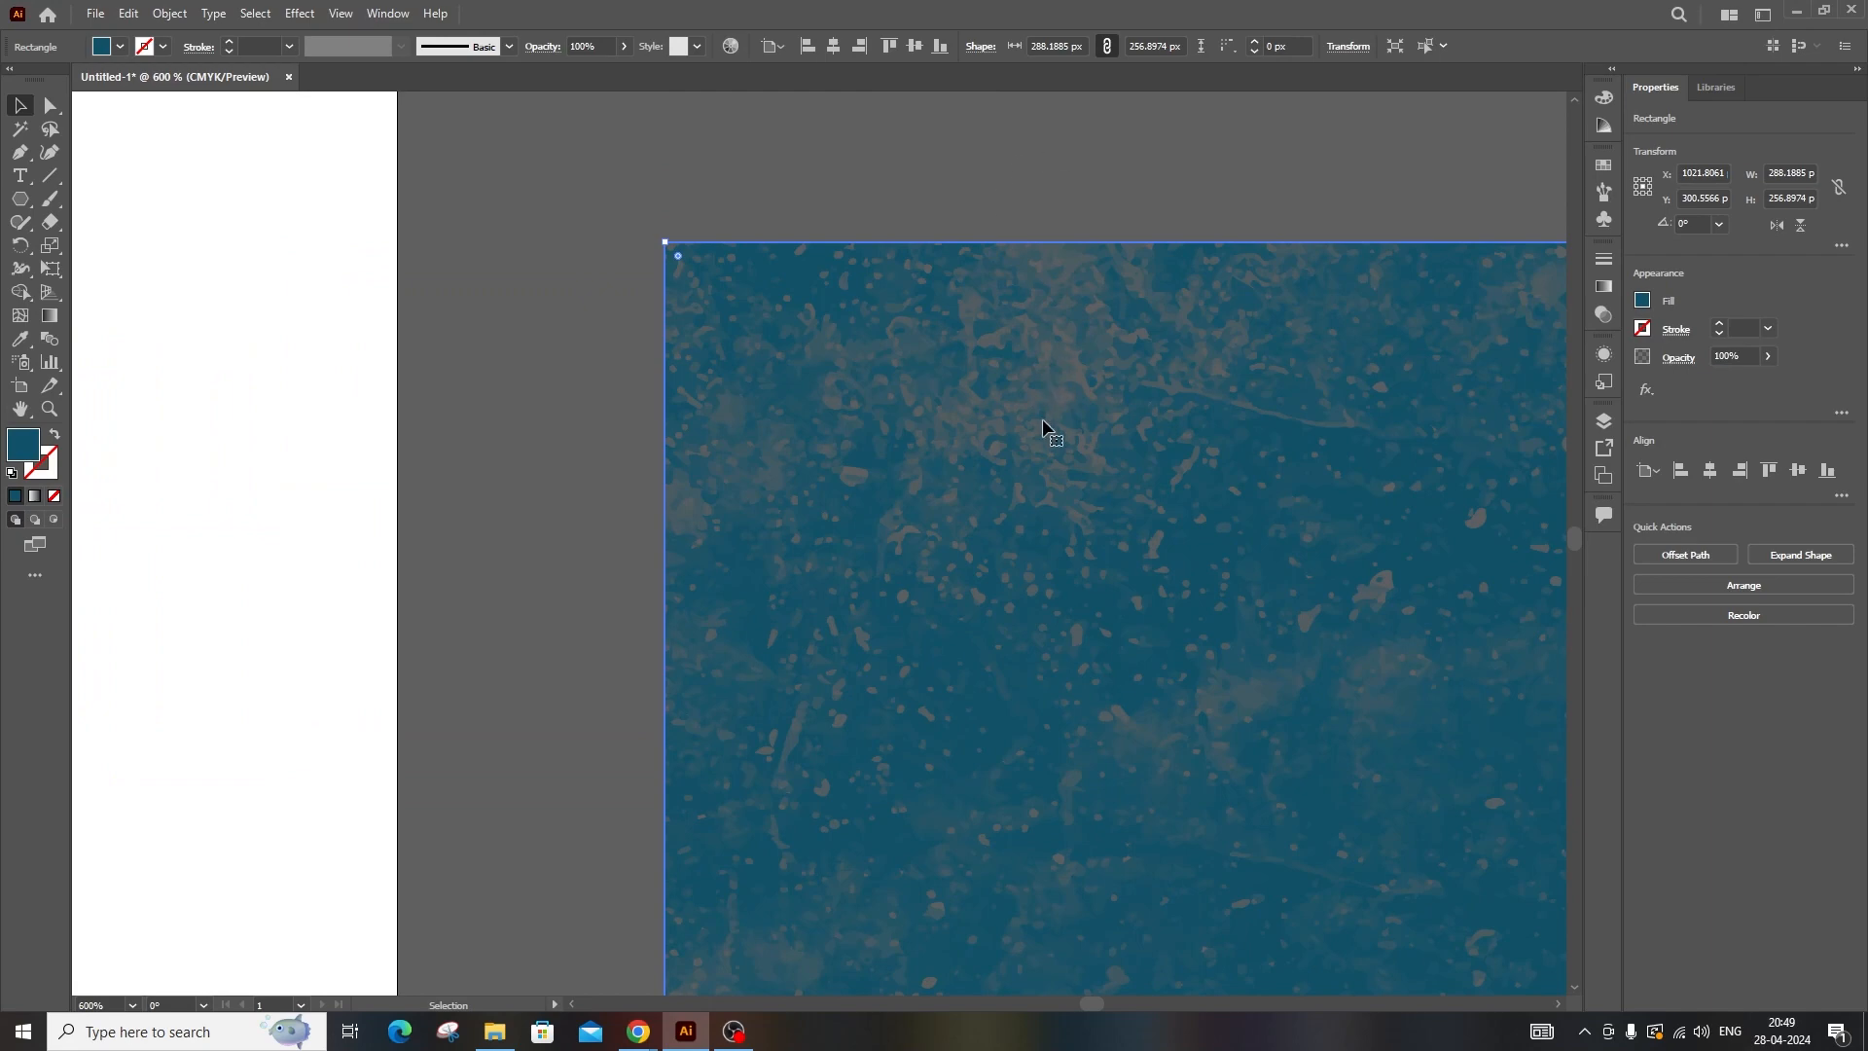
{"action": "scroll", "coordinate": [1043, 429], "scroll_direction": "down", "scroll_amount": 1}
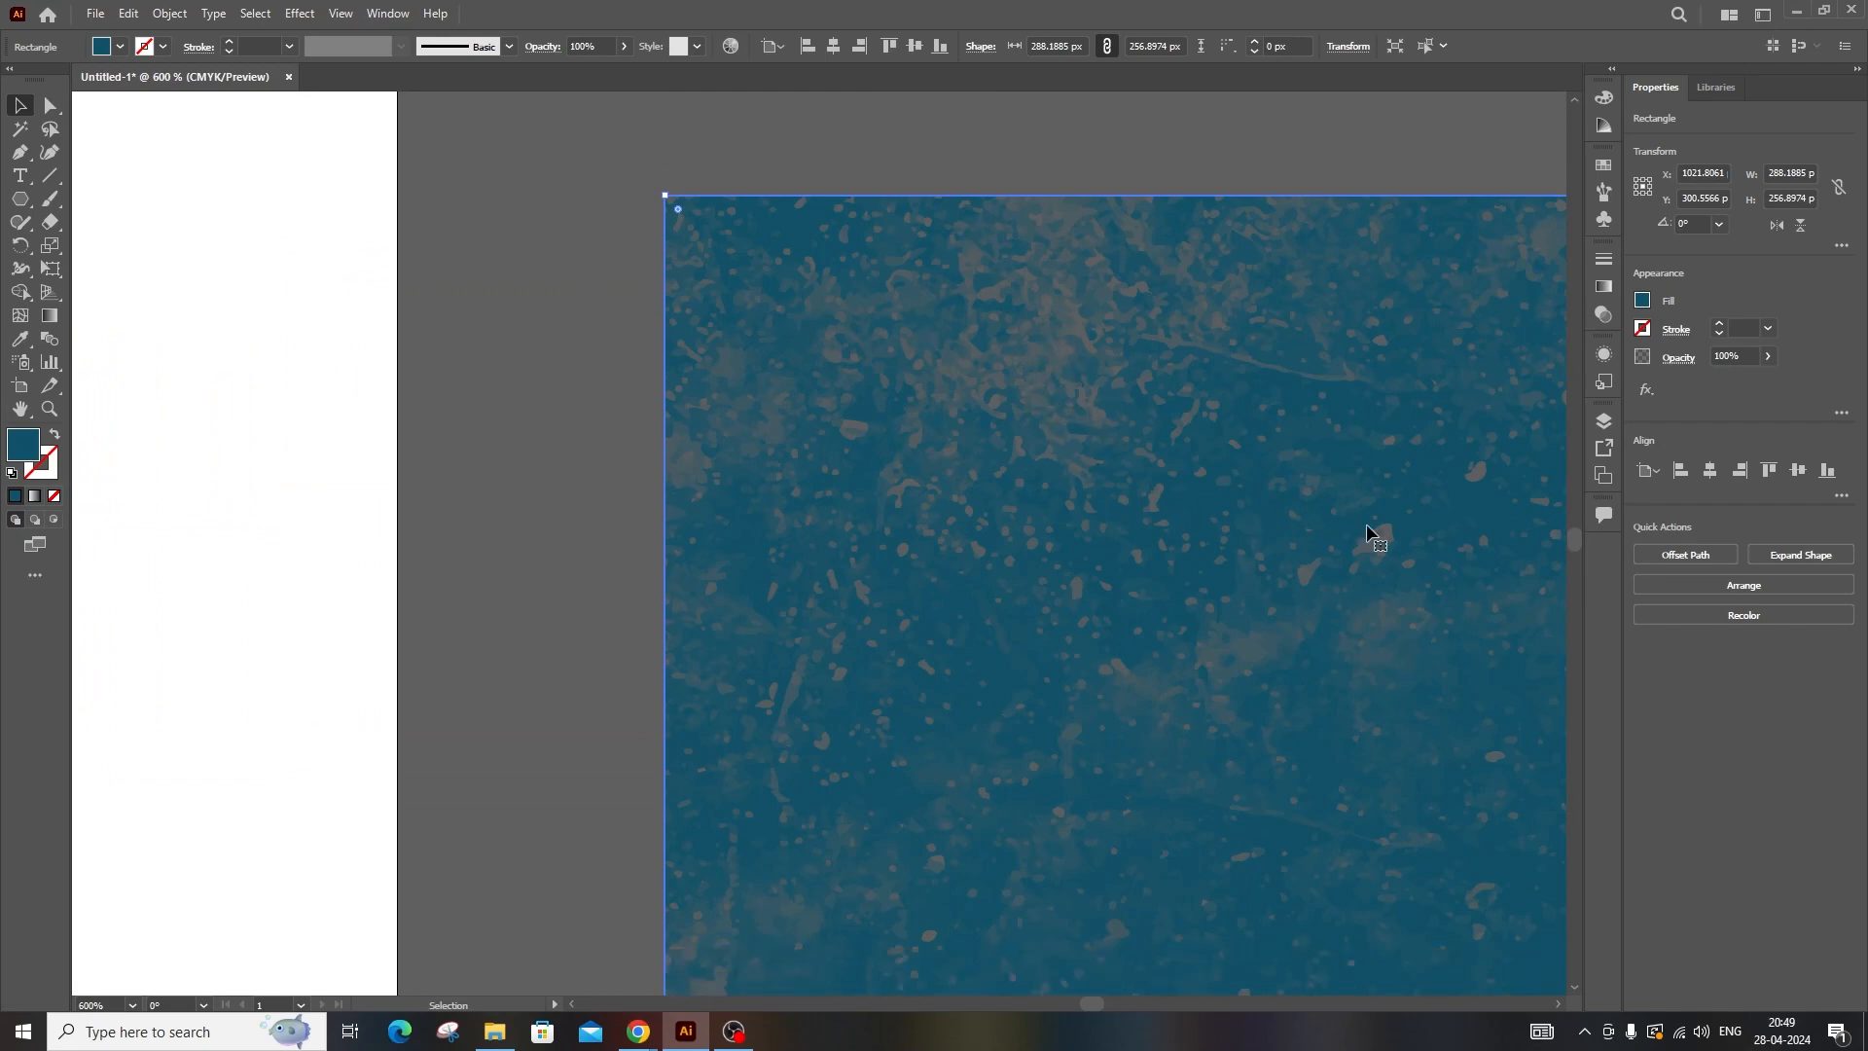
{"action": "scroll", "coordinate": [1265, 582], "scroll_direction": "down", "scroll_amount": 3}
- Move the grunge-textured rectangle back onto the artboard under the Transparency Mask heading
{"action": "left_click_drag", "start_coordinate": [1378, 639], "coordinate": [509, 597]}
{"action": "scroll", "coordinate": [938, 301], "scroll_direction": "left", "scroll_amount": 3}
{"action": "scroll", "coordinate": [993, 372], "scroll_direction": "down", "scroll_amount": 2}
{"action": "left_click_drag", "start_coordinate": [993, 371], "coordinate": [1004, 466]}
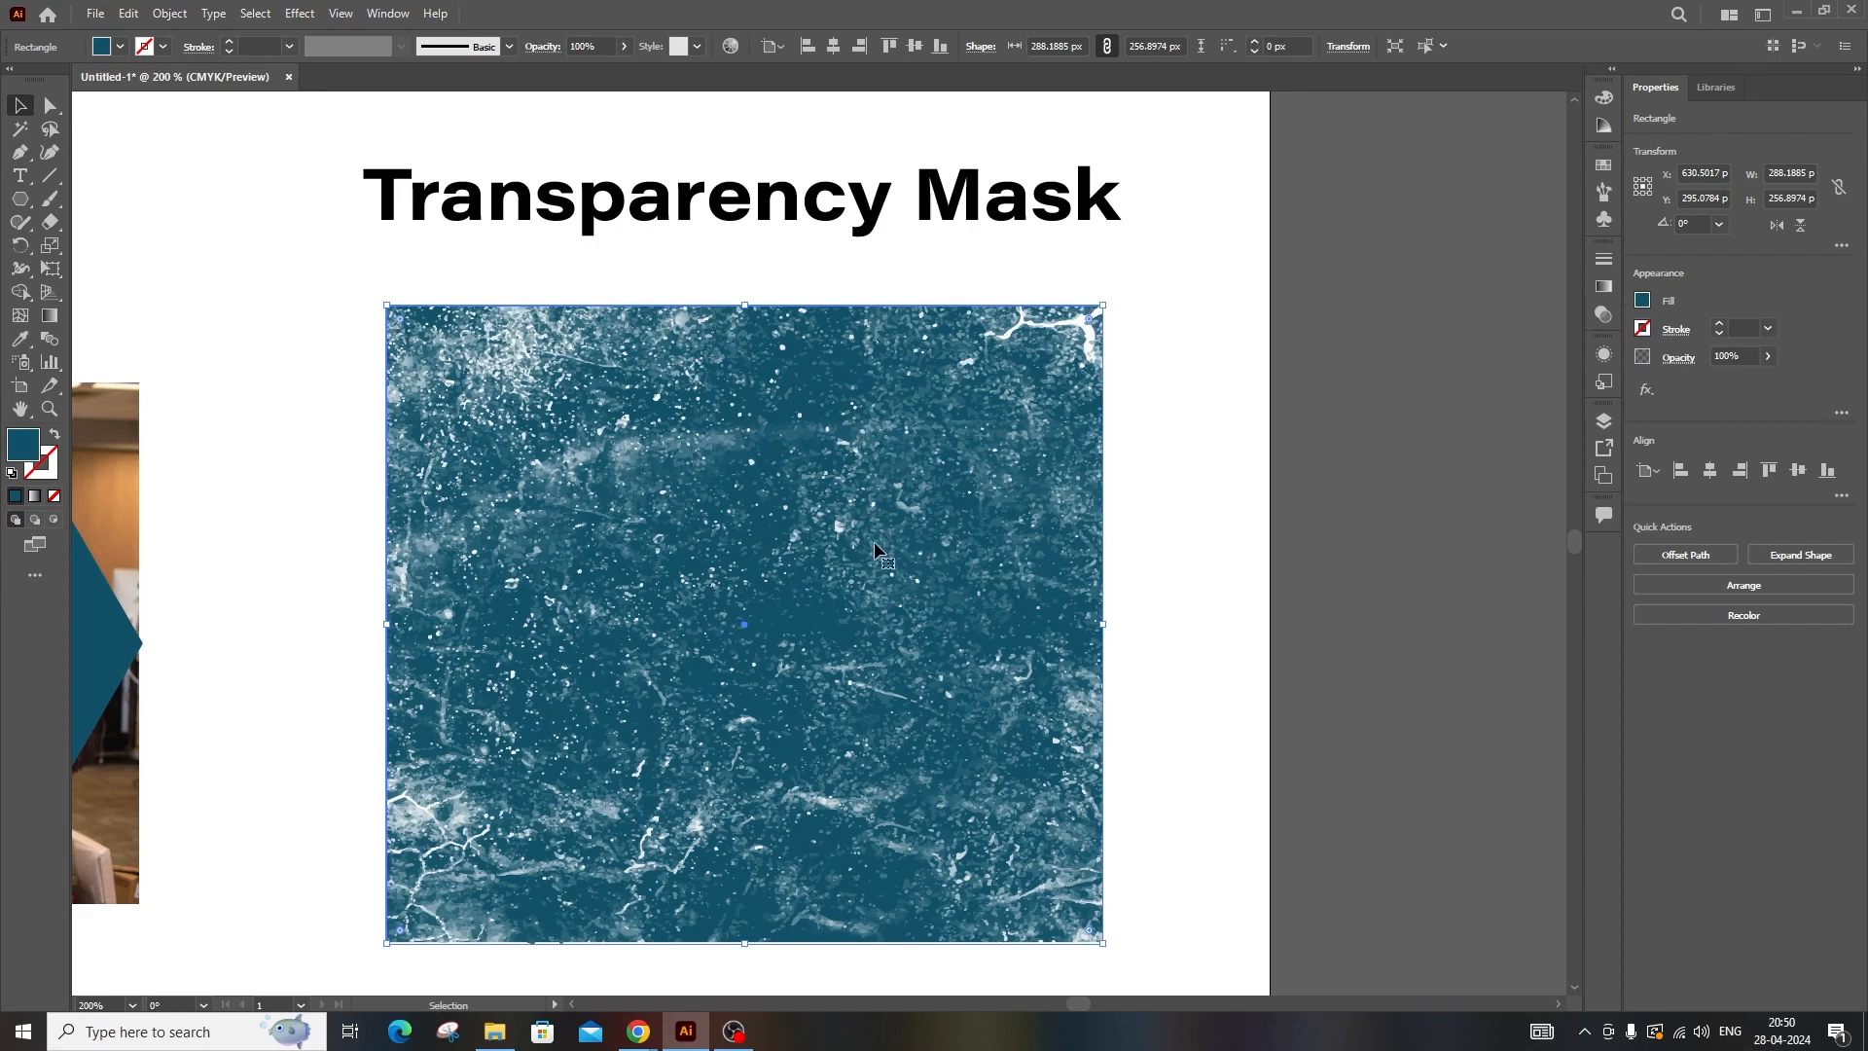
{"action": "scroll", "coordinate": [902, 494], "scroll_direction": "down", "scroll_amount": 3}
{"action": "scroll", "coordinate": [796, 484], "scroll_direction": "up", "scroll_amount": 3}
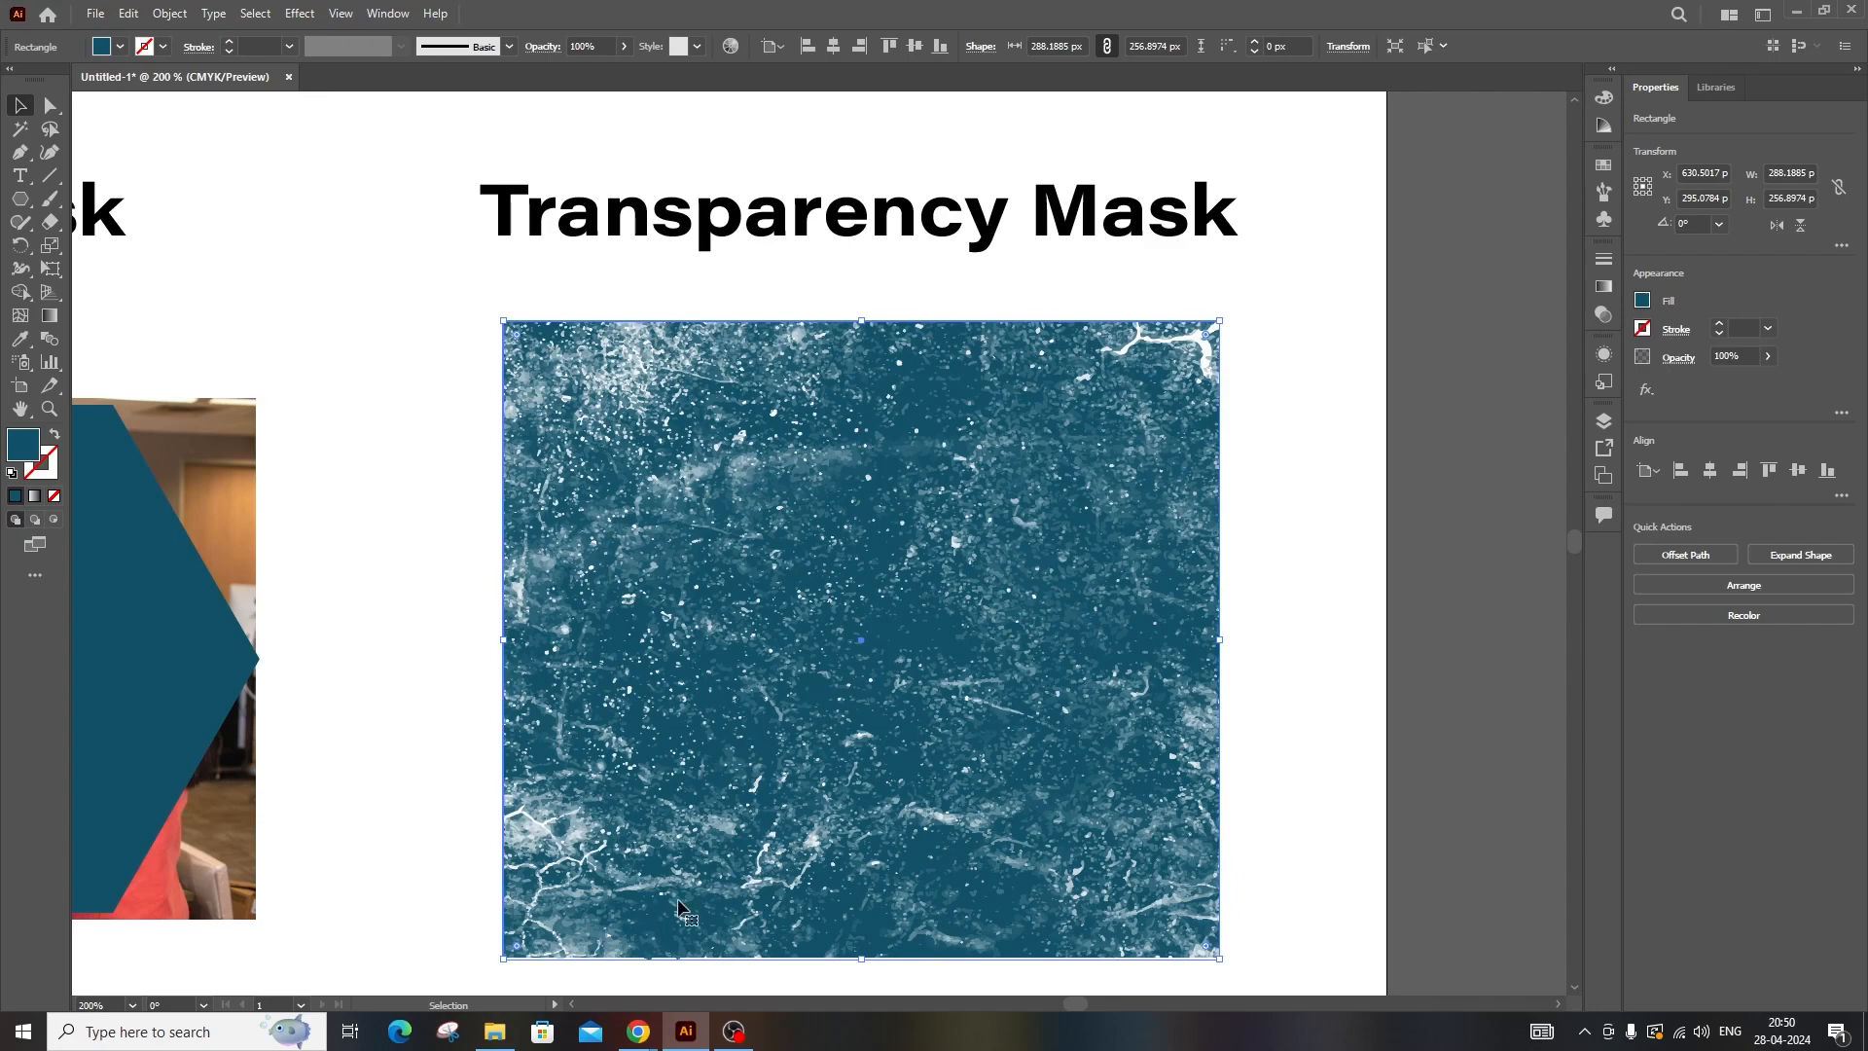
- Switch to the grunge folder in File Explorer and view the 6070 JPG texture image
{"action": "left_click", "coordinate": [496, 1032]}
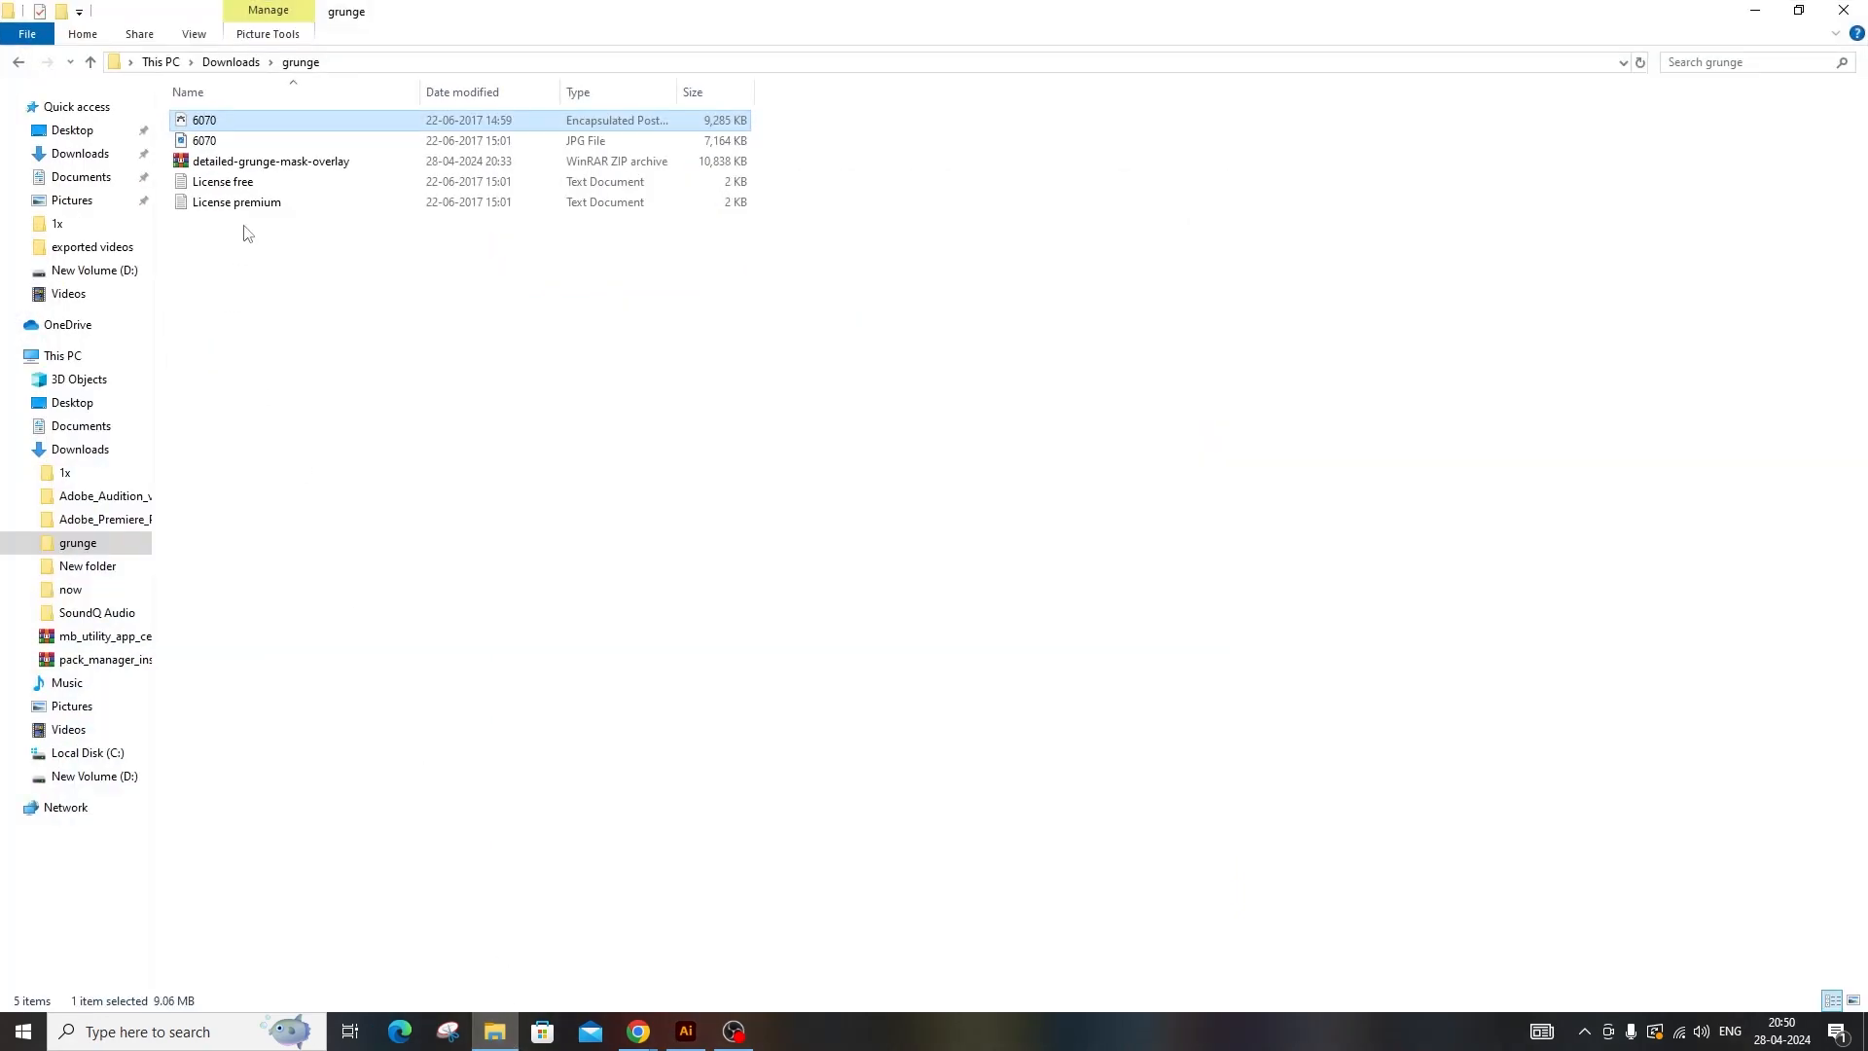
{"action": "double_click", "coordinate": [298, 140]}
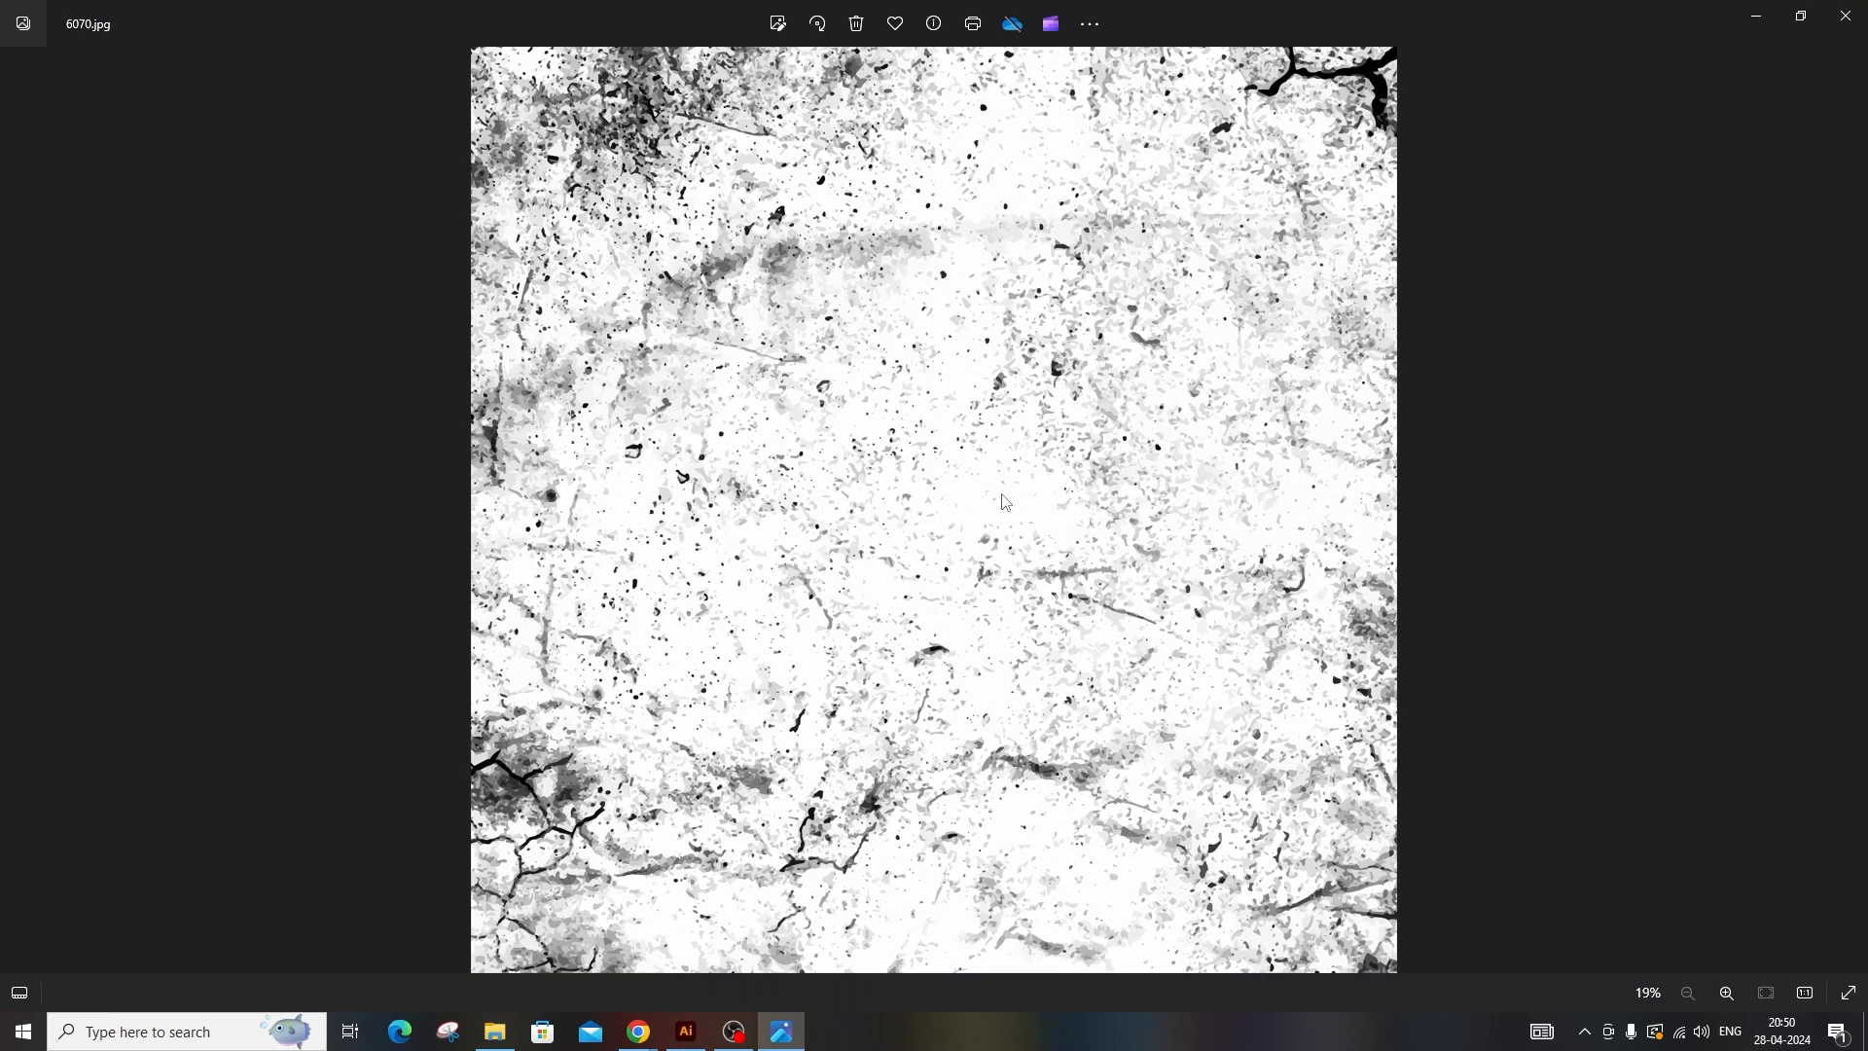
{"action": "left_click", "coordinate": [1846, 16]}
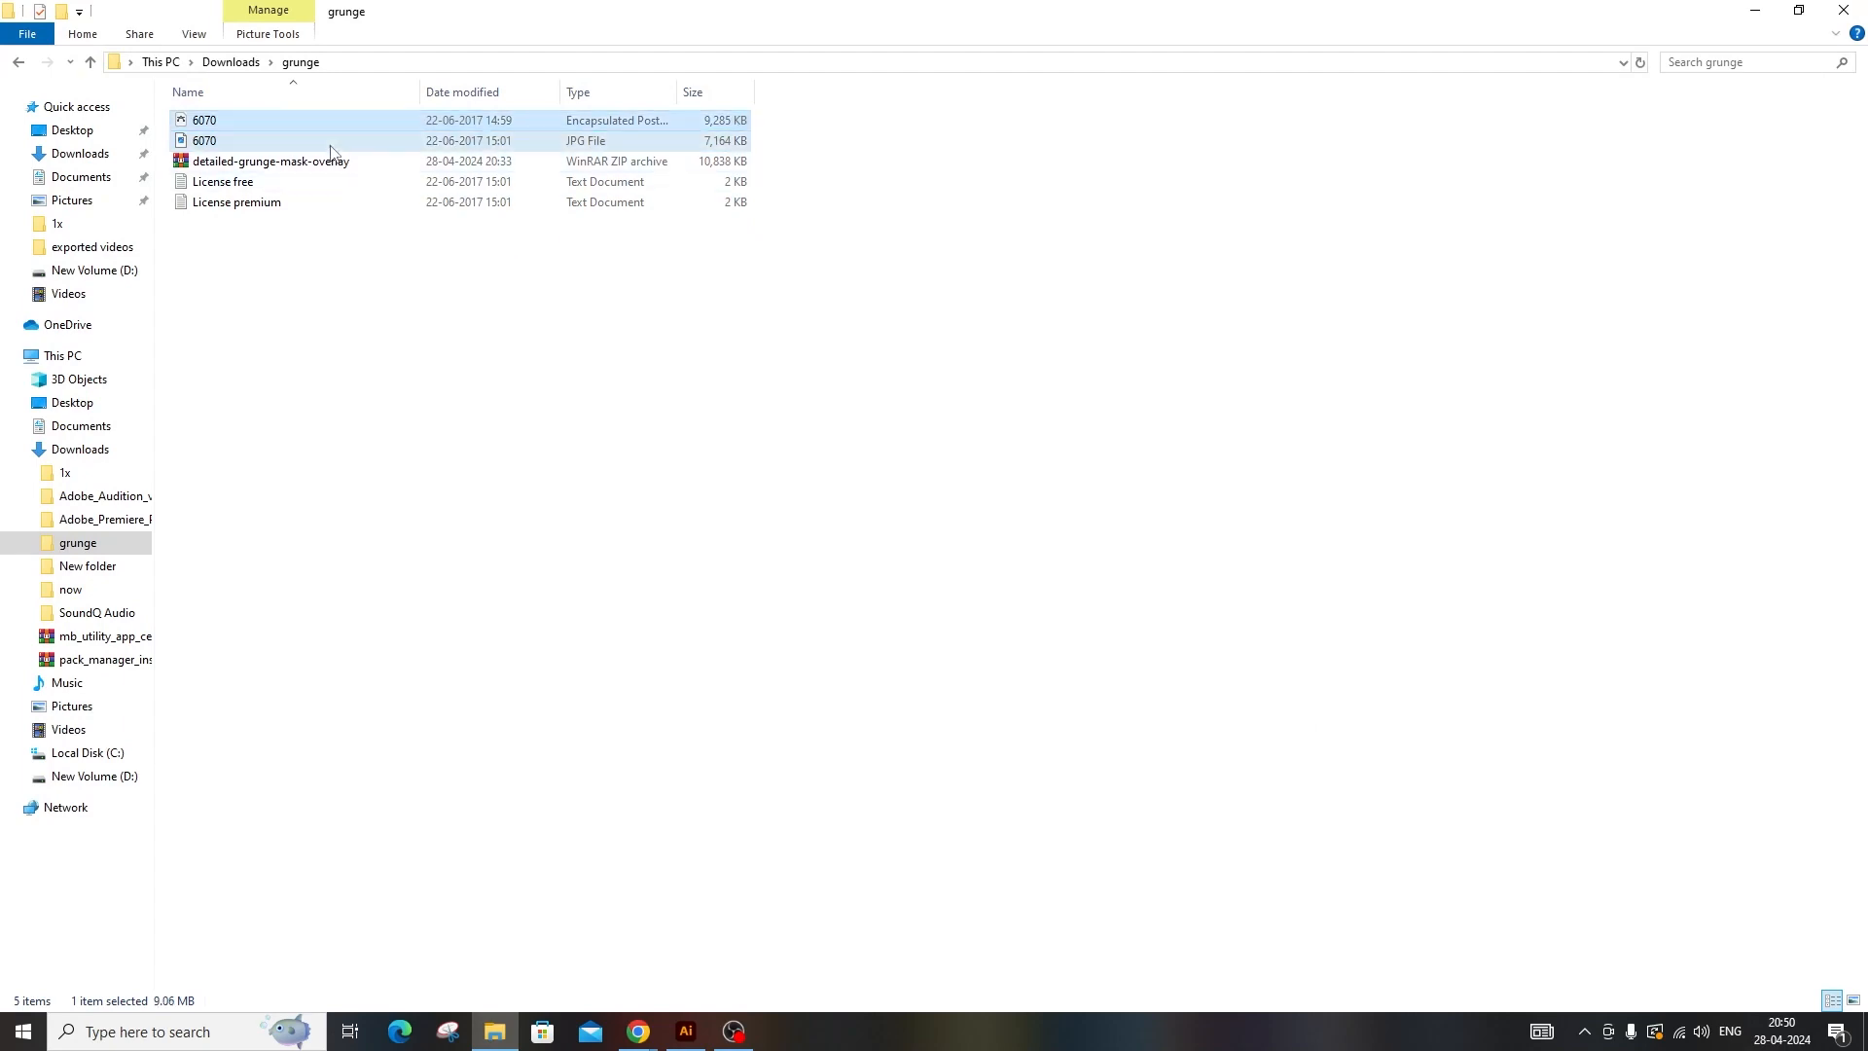
- Delete the textured rectangle in Illustrator and place the 6070 EPS from the grunge folder beside the artboard
{"action": "left_click", "coordinate": [292, 123]}
{"action": "left_click", "coordinate": [687, 1031]}
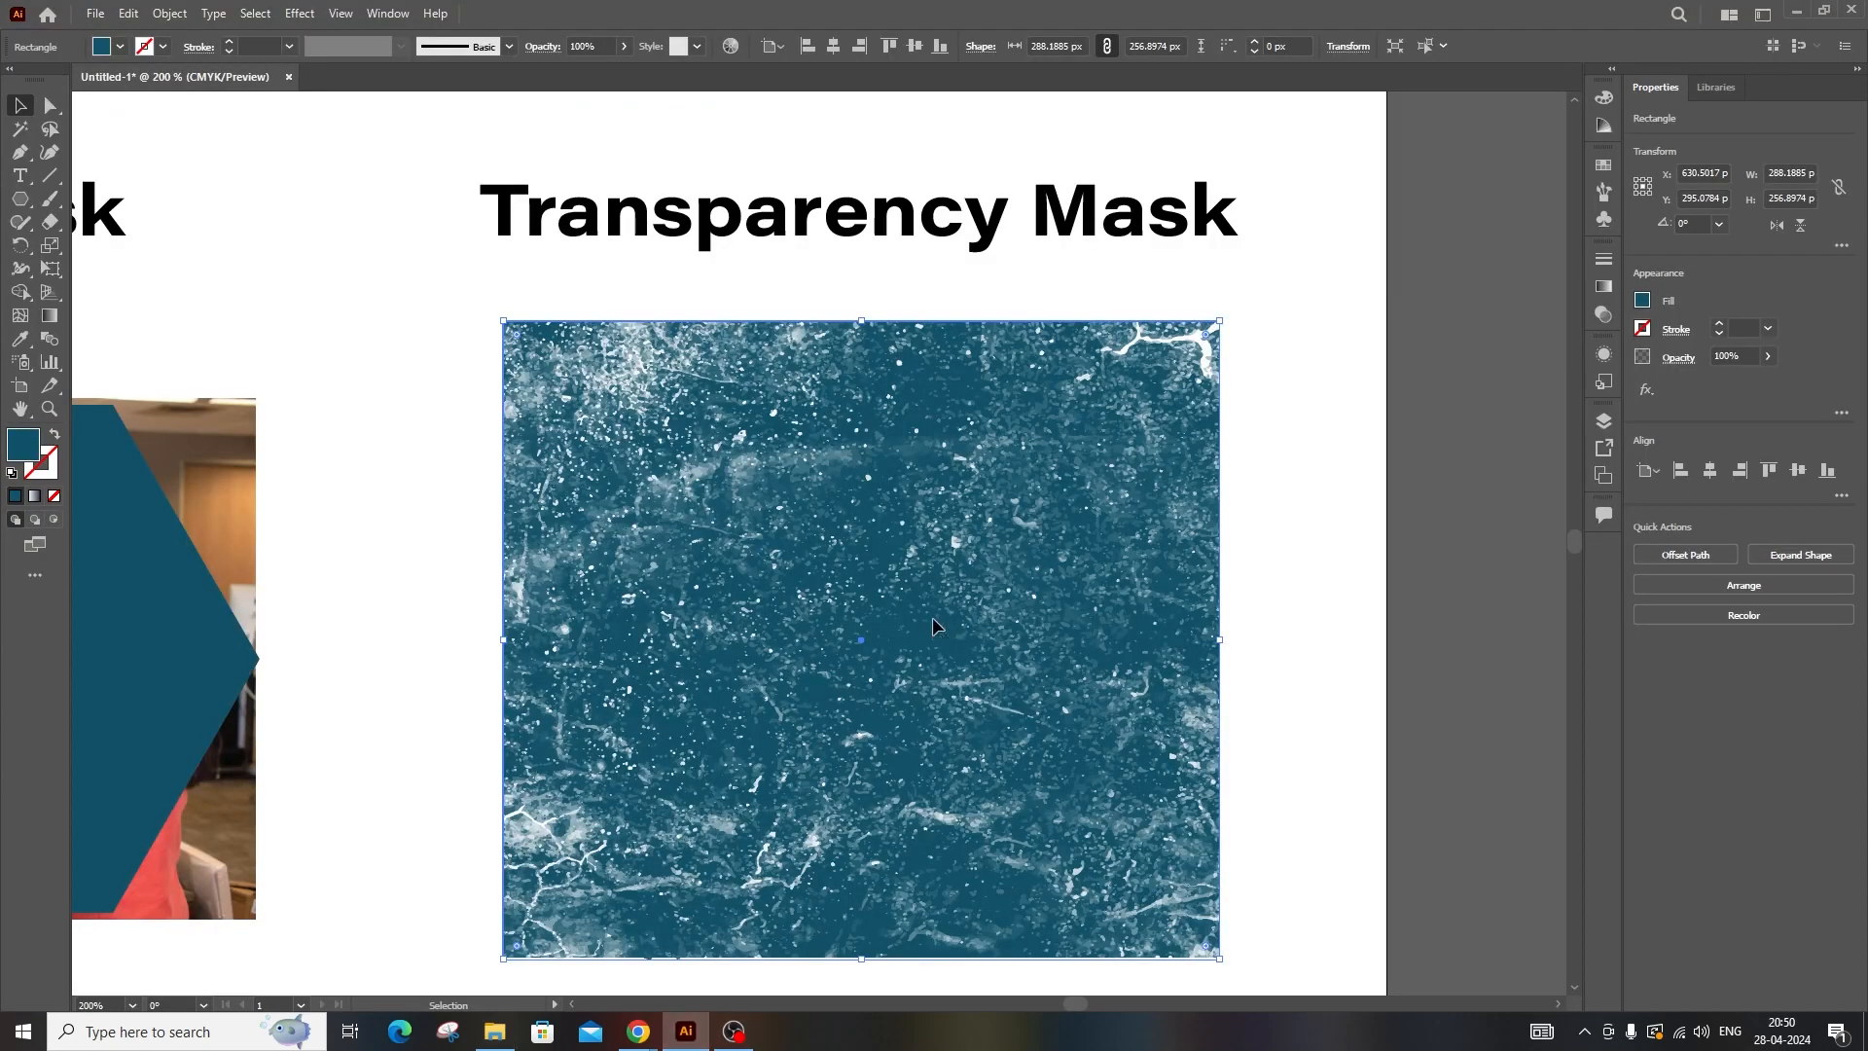
{"action": "key", "text": "Delete"}
{"action": "left_click", "coordinate": [494, 1031]}
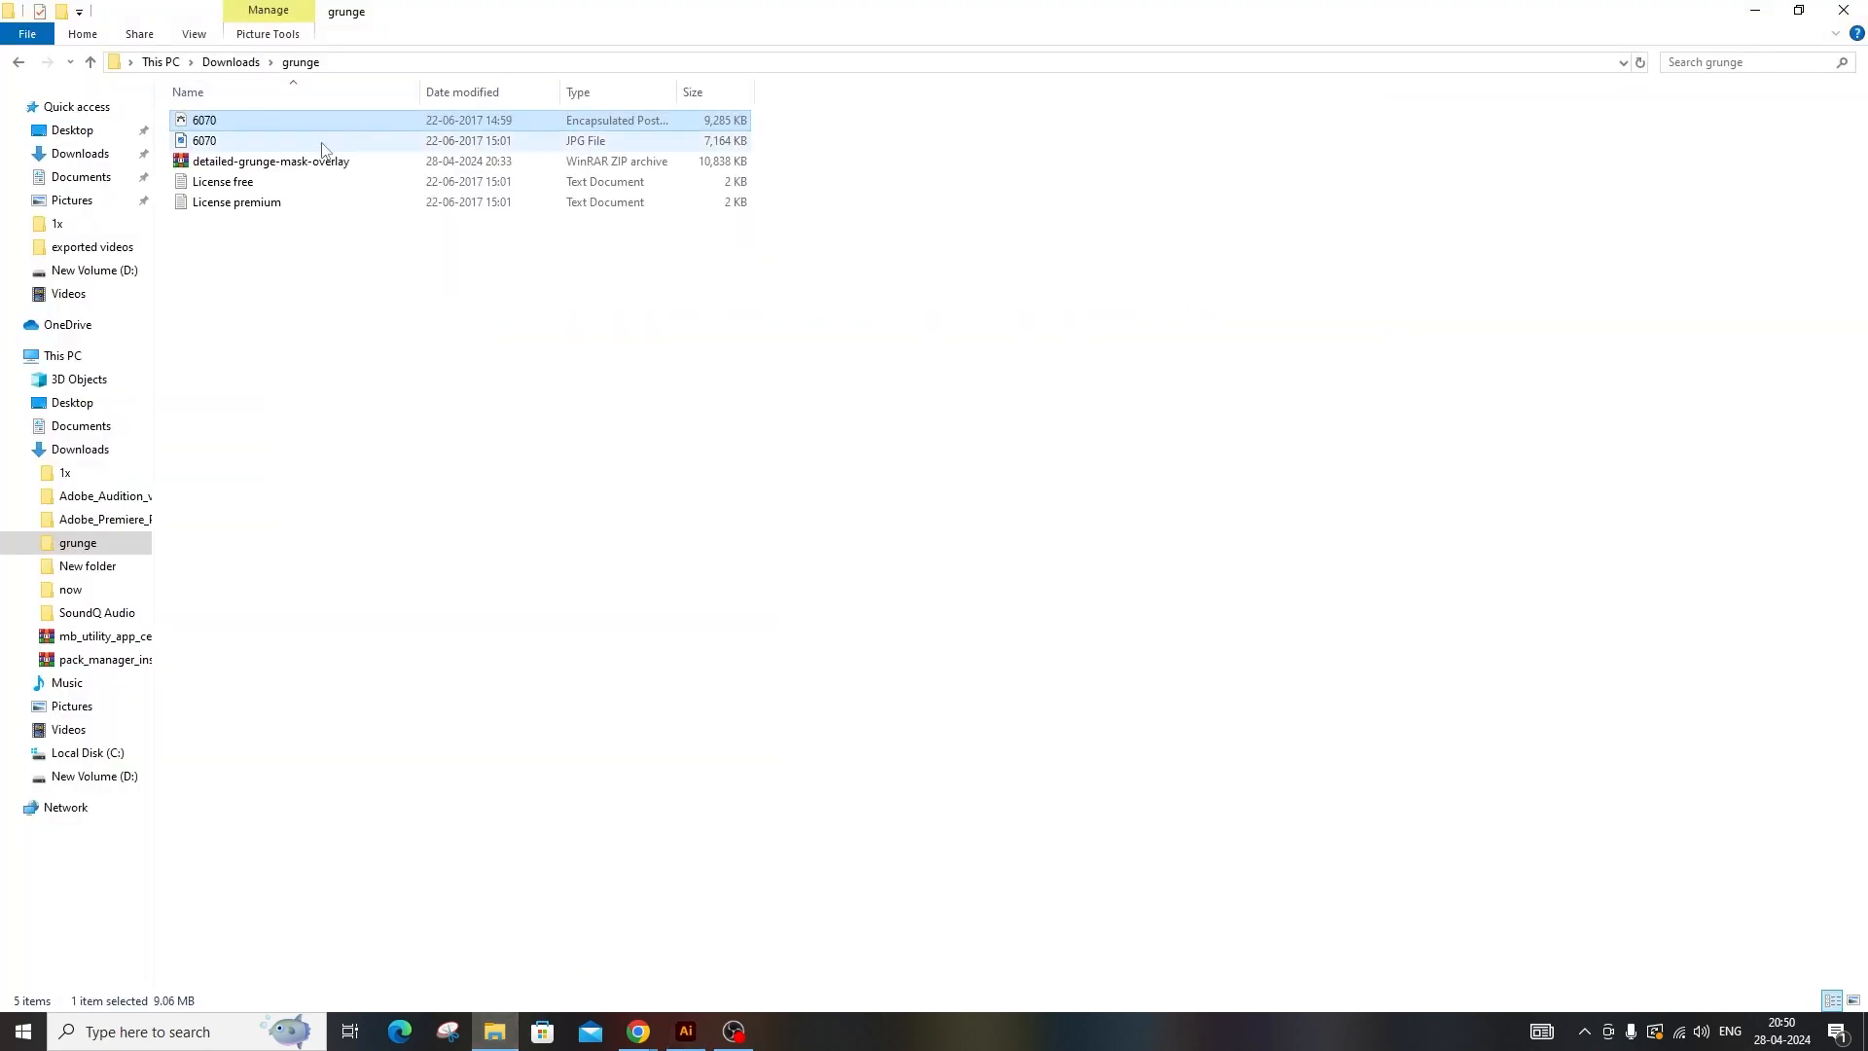
{"action": "left_click_drag", "start_coordinate": [381, 124], "coordinate": [1257, 415]}
{"action": "scroll", "coordinate": [794, 621], "scroll_direction": "down", "scroll_amount": 4}
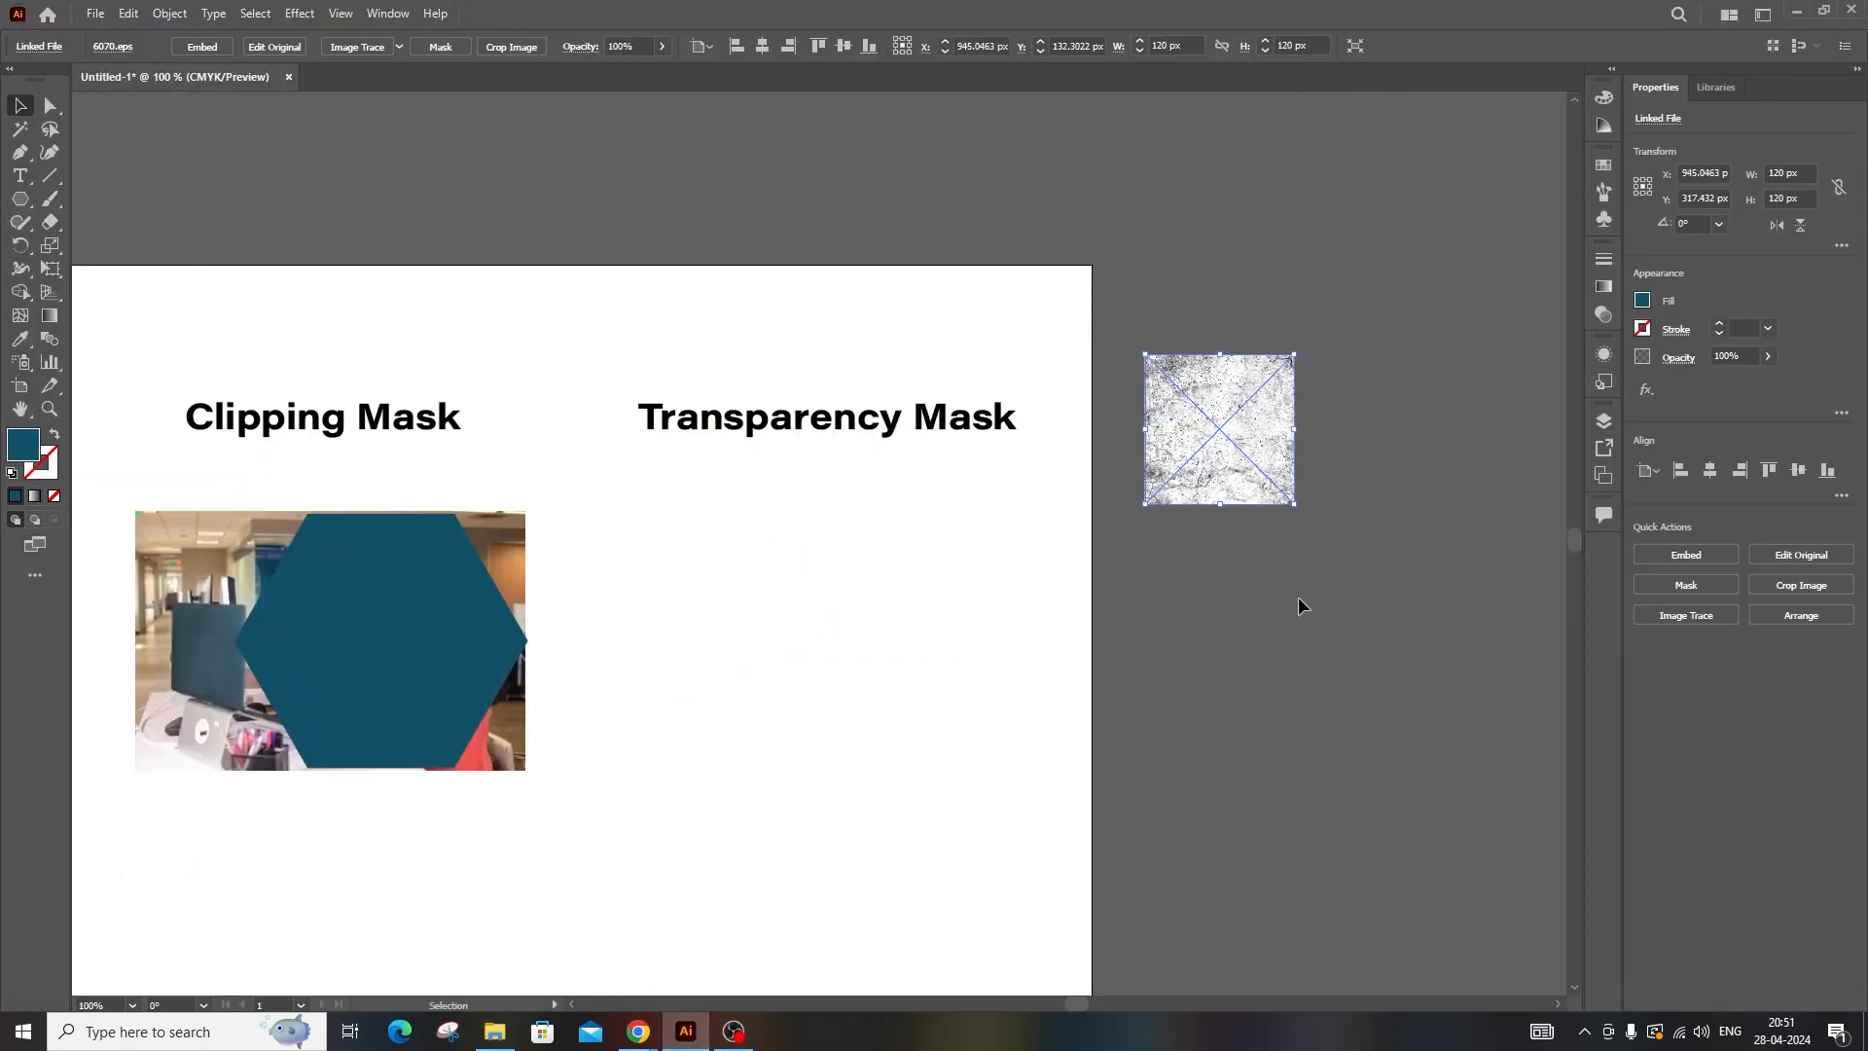
- Shift the placed grunge image further from the artboard and enlarge it to about 772 px square
{"action": "left_click_drag", "start_coordinate": [1289, 627], "coordinate": [782, 593]}
{"action": "left_click_drag", "start_coordinate": [719, 394], "coordinate": [809, 344]}
{"action": "left_click_drag", "start_coordinate": [862, 424], "coordinate": [1402, 879]}
{"action": "left_click_drag", "start_coordinate": [1254, 636], "coordinate": [945, 510]}
{"action": "left_click_drag", "start_coordinate": [840, 471], "coordinate": [853, 446]}
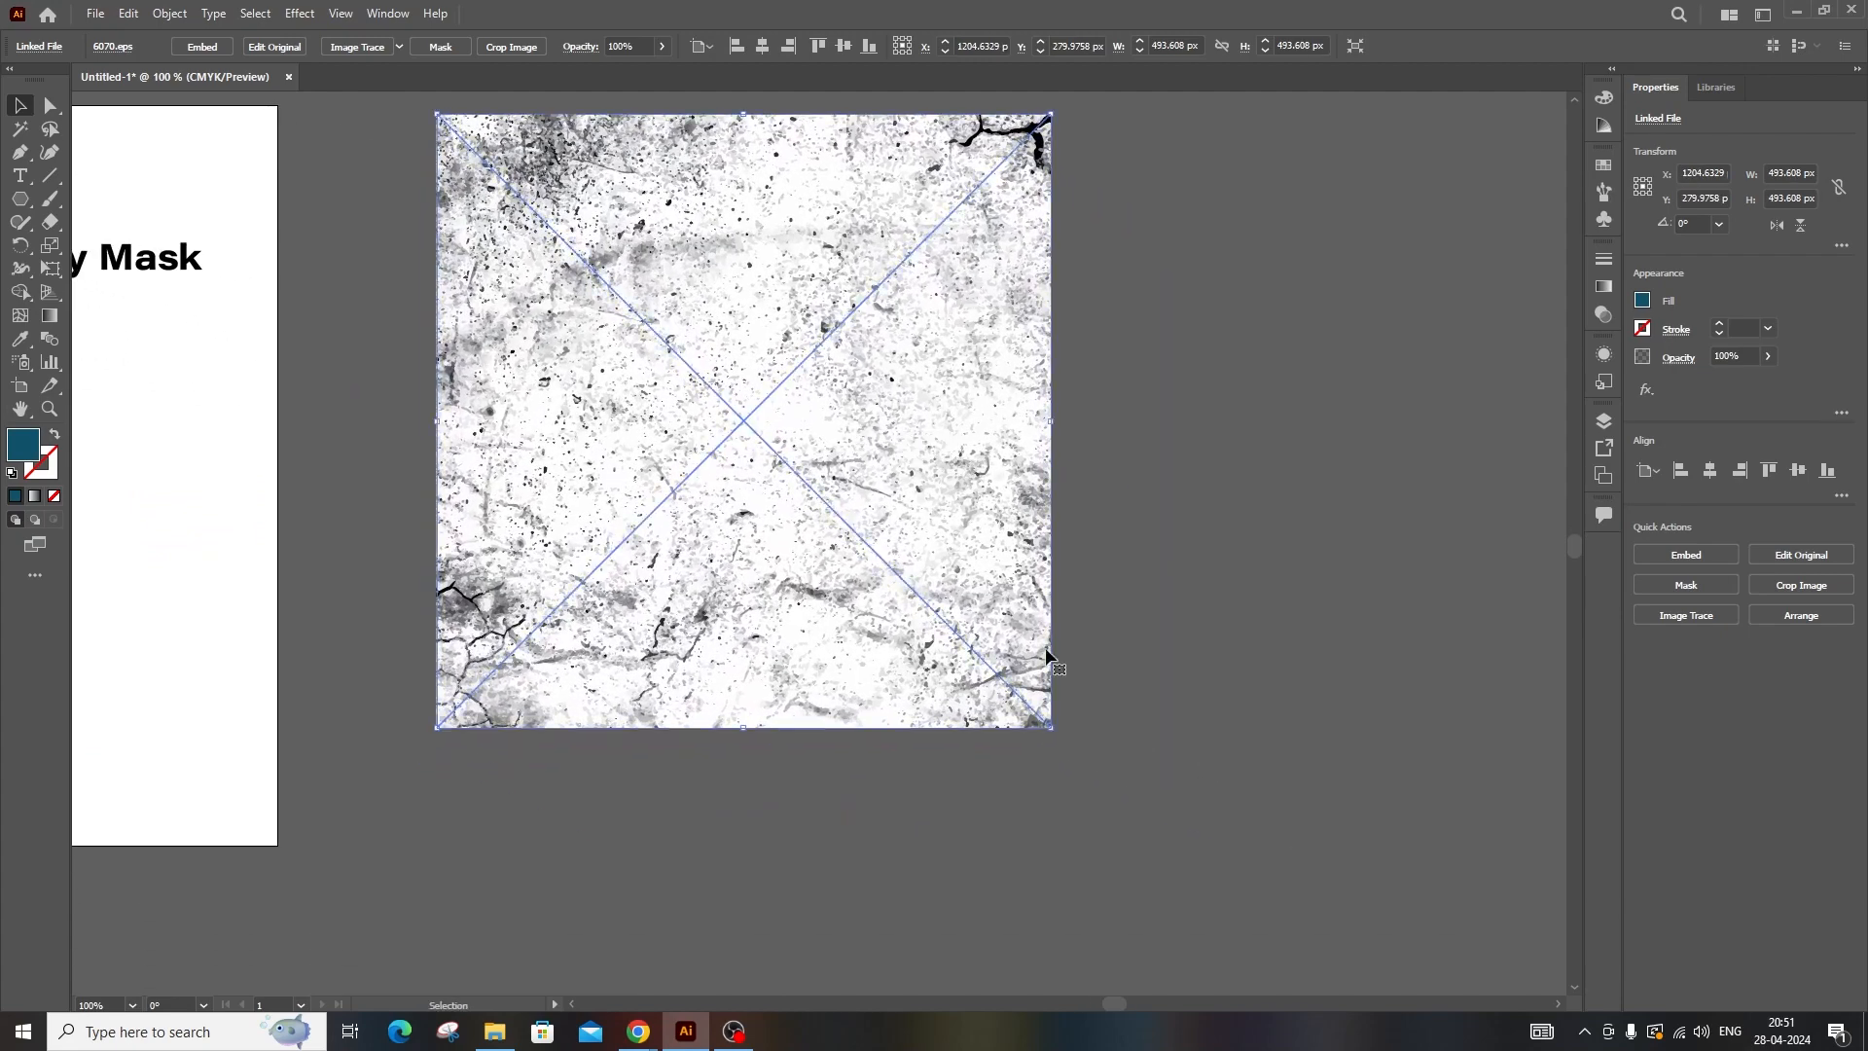
{"action": "scroll", "coordinate": [1032, 720], "scroll_direction": "down", "scroll_amount": 2}
{"action": "left_click_drag", "start_coordinate": [979, 613], "coordinate": [976, 585]}
{"action": "left_click_drag", "start_coordinate": [1039, 698], "coordinate": [1239, 867]}
{"action": "left_click_drag", "start_coordinate": [1018, 730], "coordinate": [992, 677]}
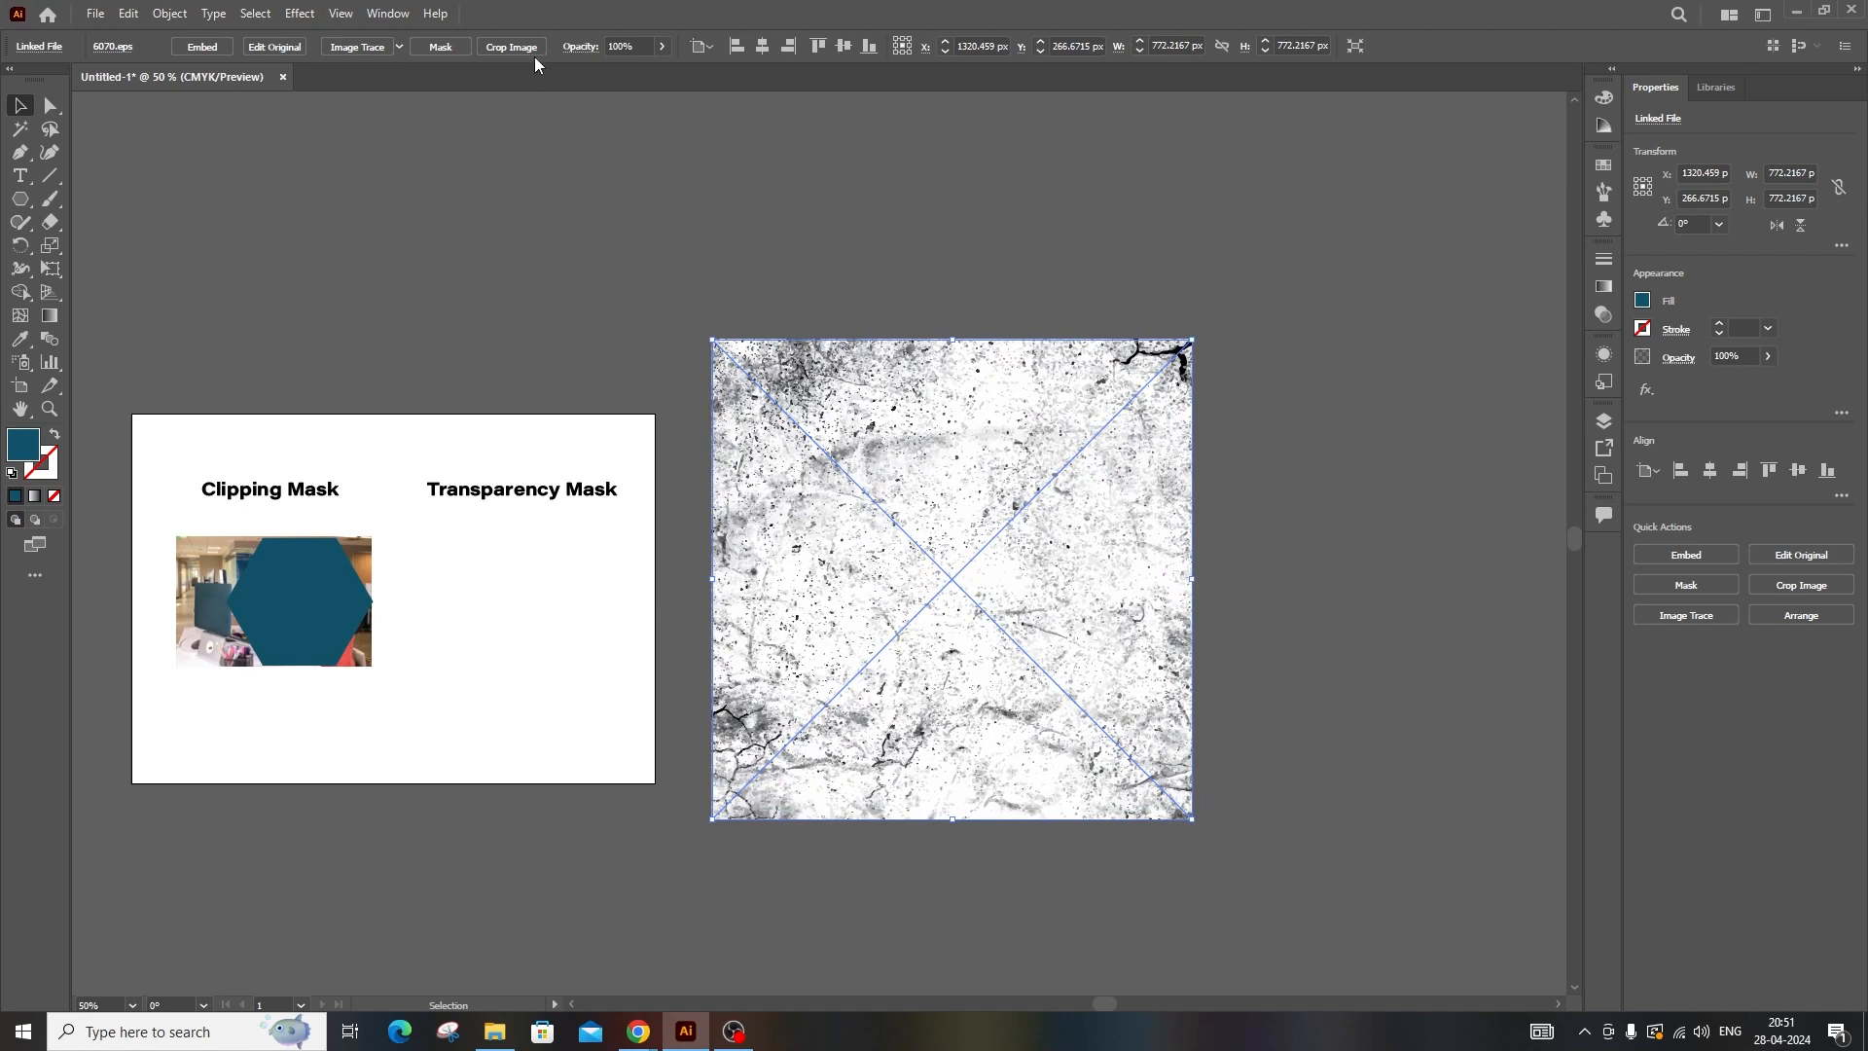
- Trace the grunge image with the High Fidelity Photo preset and expand the tracing into vector paths
{"action": "left_click", "coordinate": [399, 47]}
{"action": "left_click", "coordinate": [449, 116]}
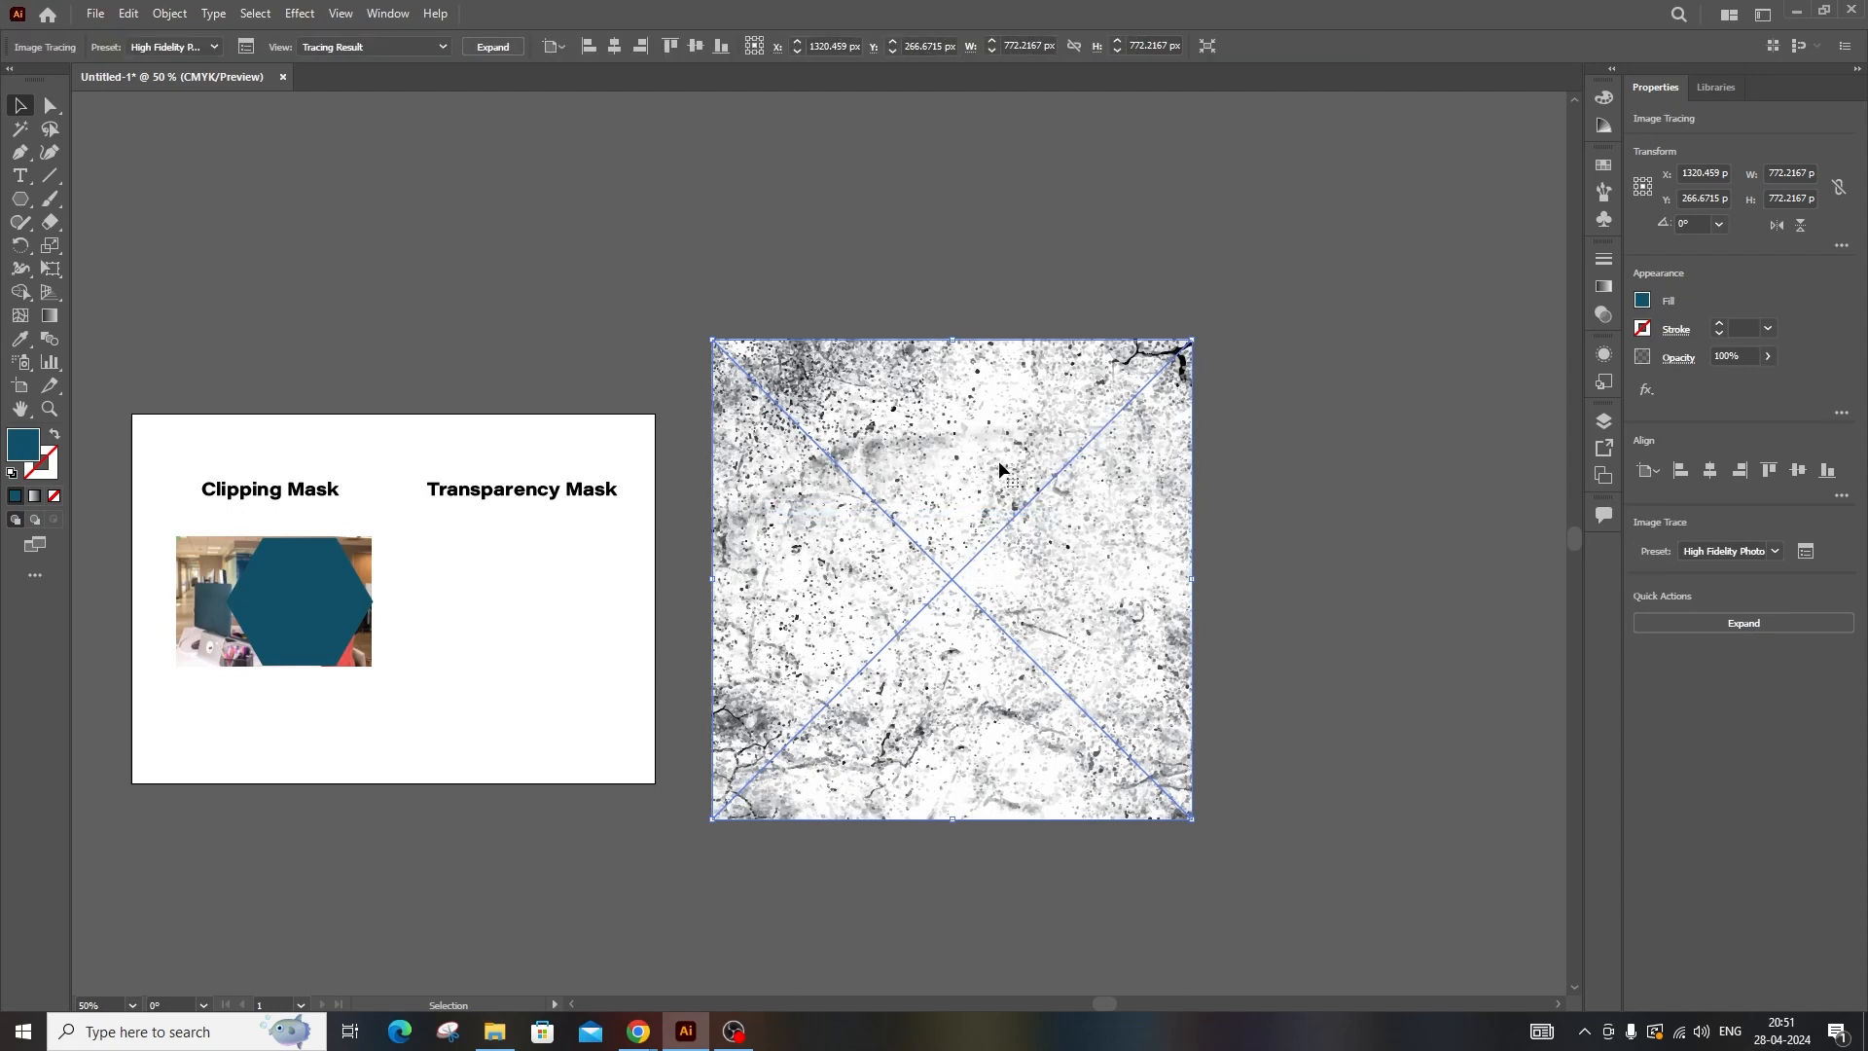
{"action": "left_click", "coordinate": [493, 46]}
{"action": "left_click", "coordinate": [1309, 555]}
{"action": "left_click", "coordinate": [983, 455]}
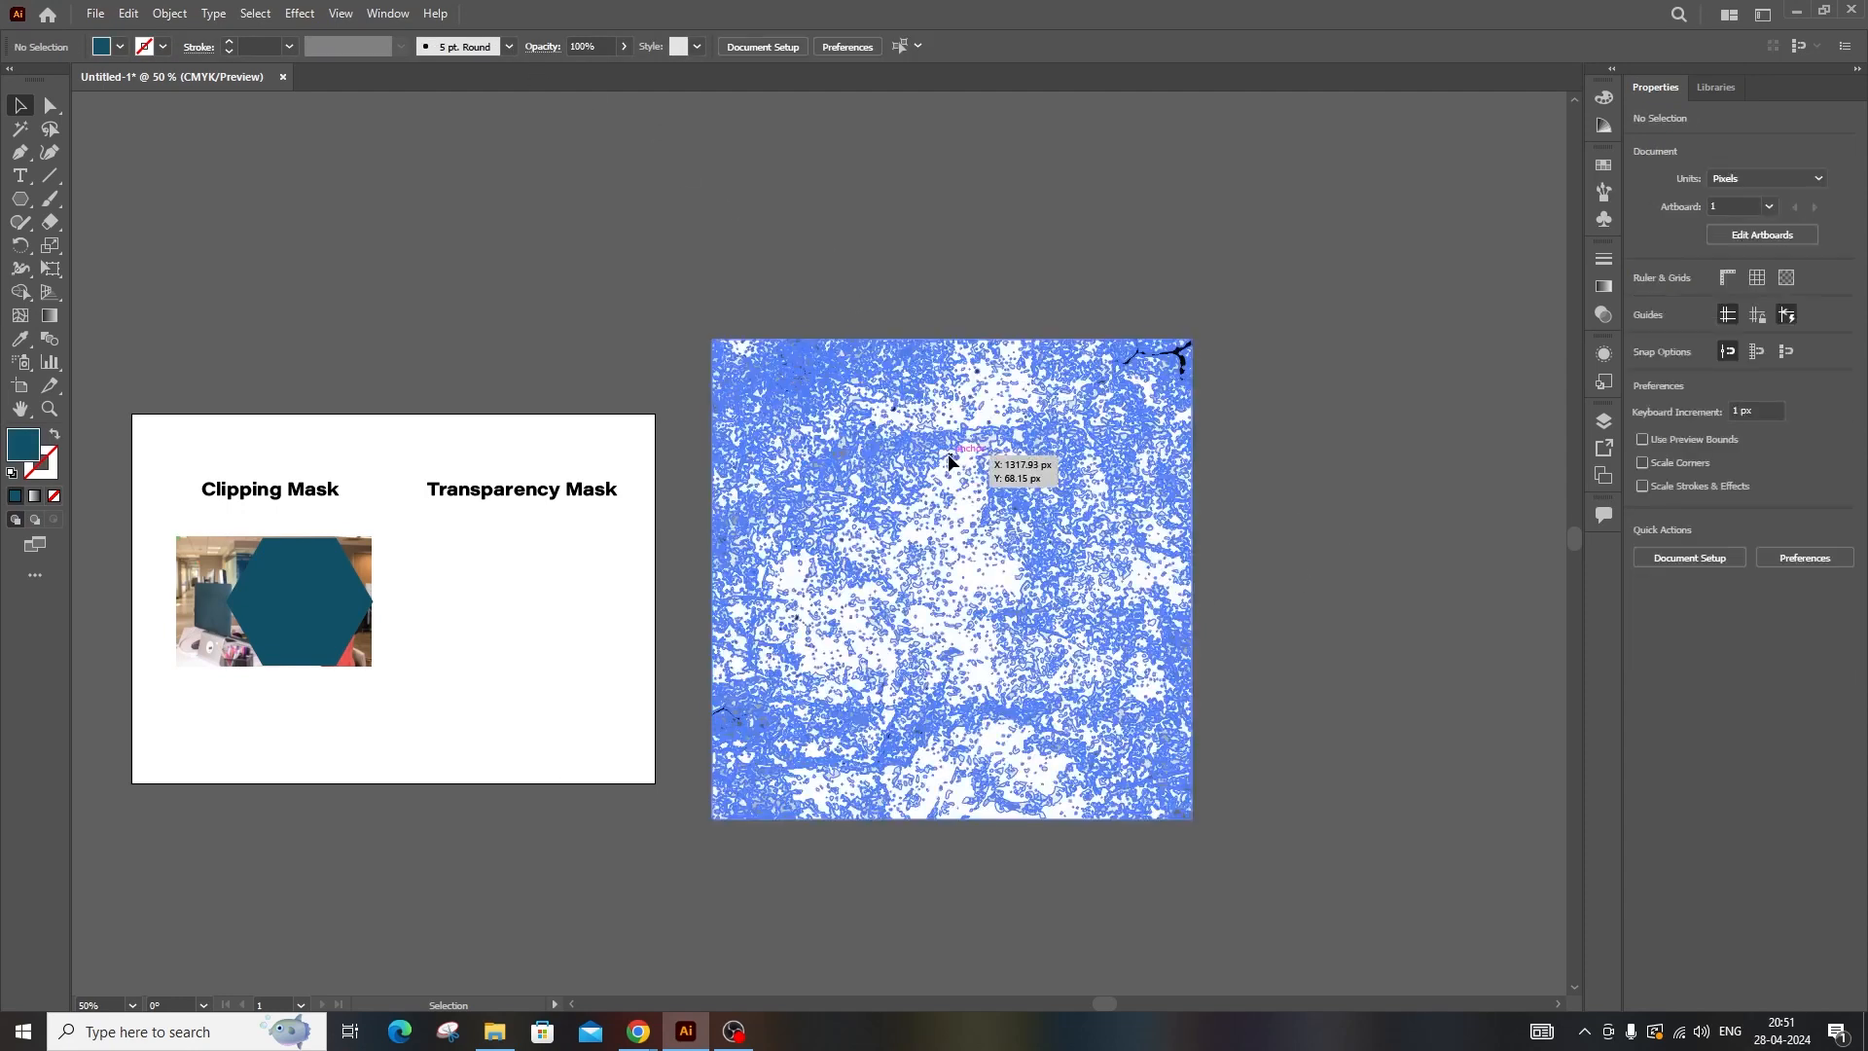
{"action": "scroll", "coordinate": [1267, 554], "scroll_direction": "up", "scroll_amount": 1}
{"action": "left_click", "coordinate": [1265, 555]}
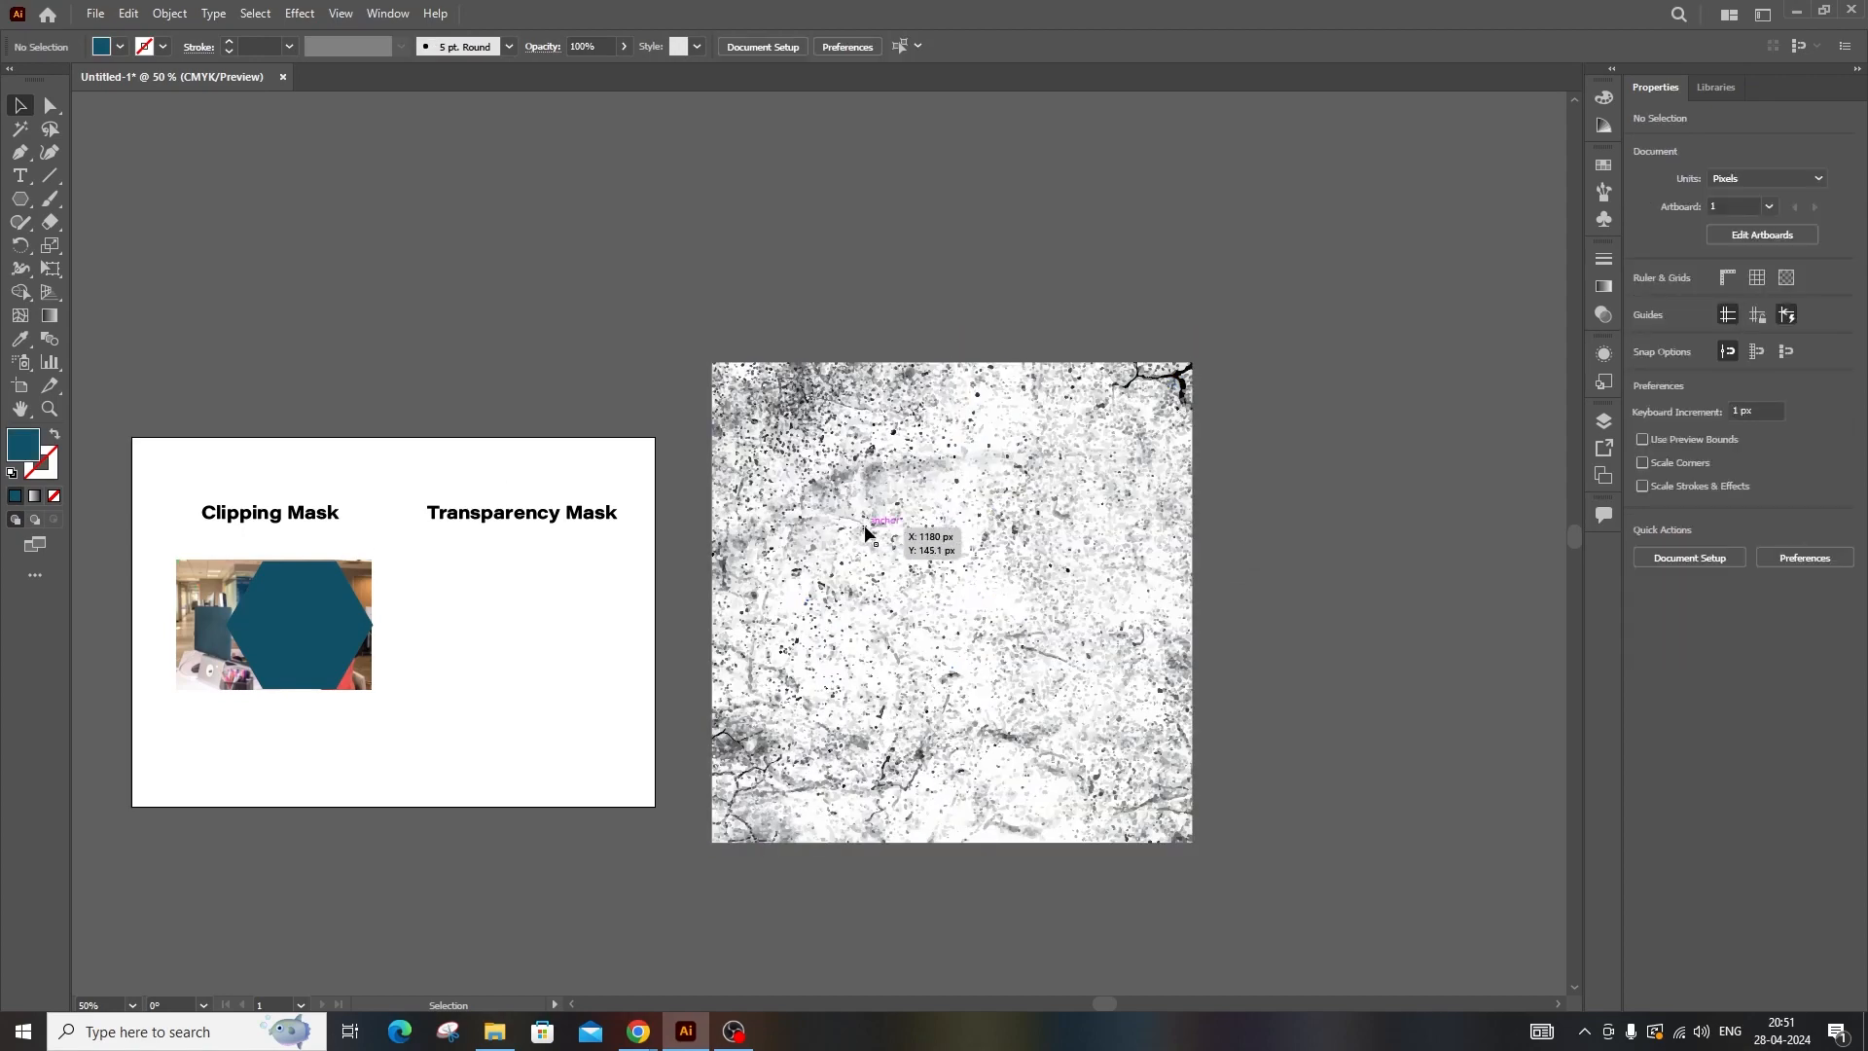
{"action": "scroll", "coordinate": [871, 532], "scroll_direction": "up", "scroll_amount": 5}
{"action": "scroll", "coordinate": [875, 531], "scroll_direction": "down", "scroll_amount": 5}
{"action": "left_click", "coordinate": [1192, 588]}
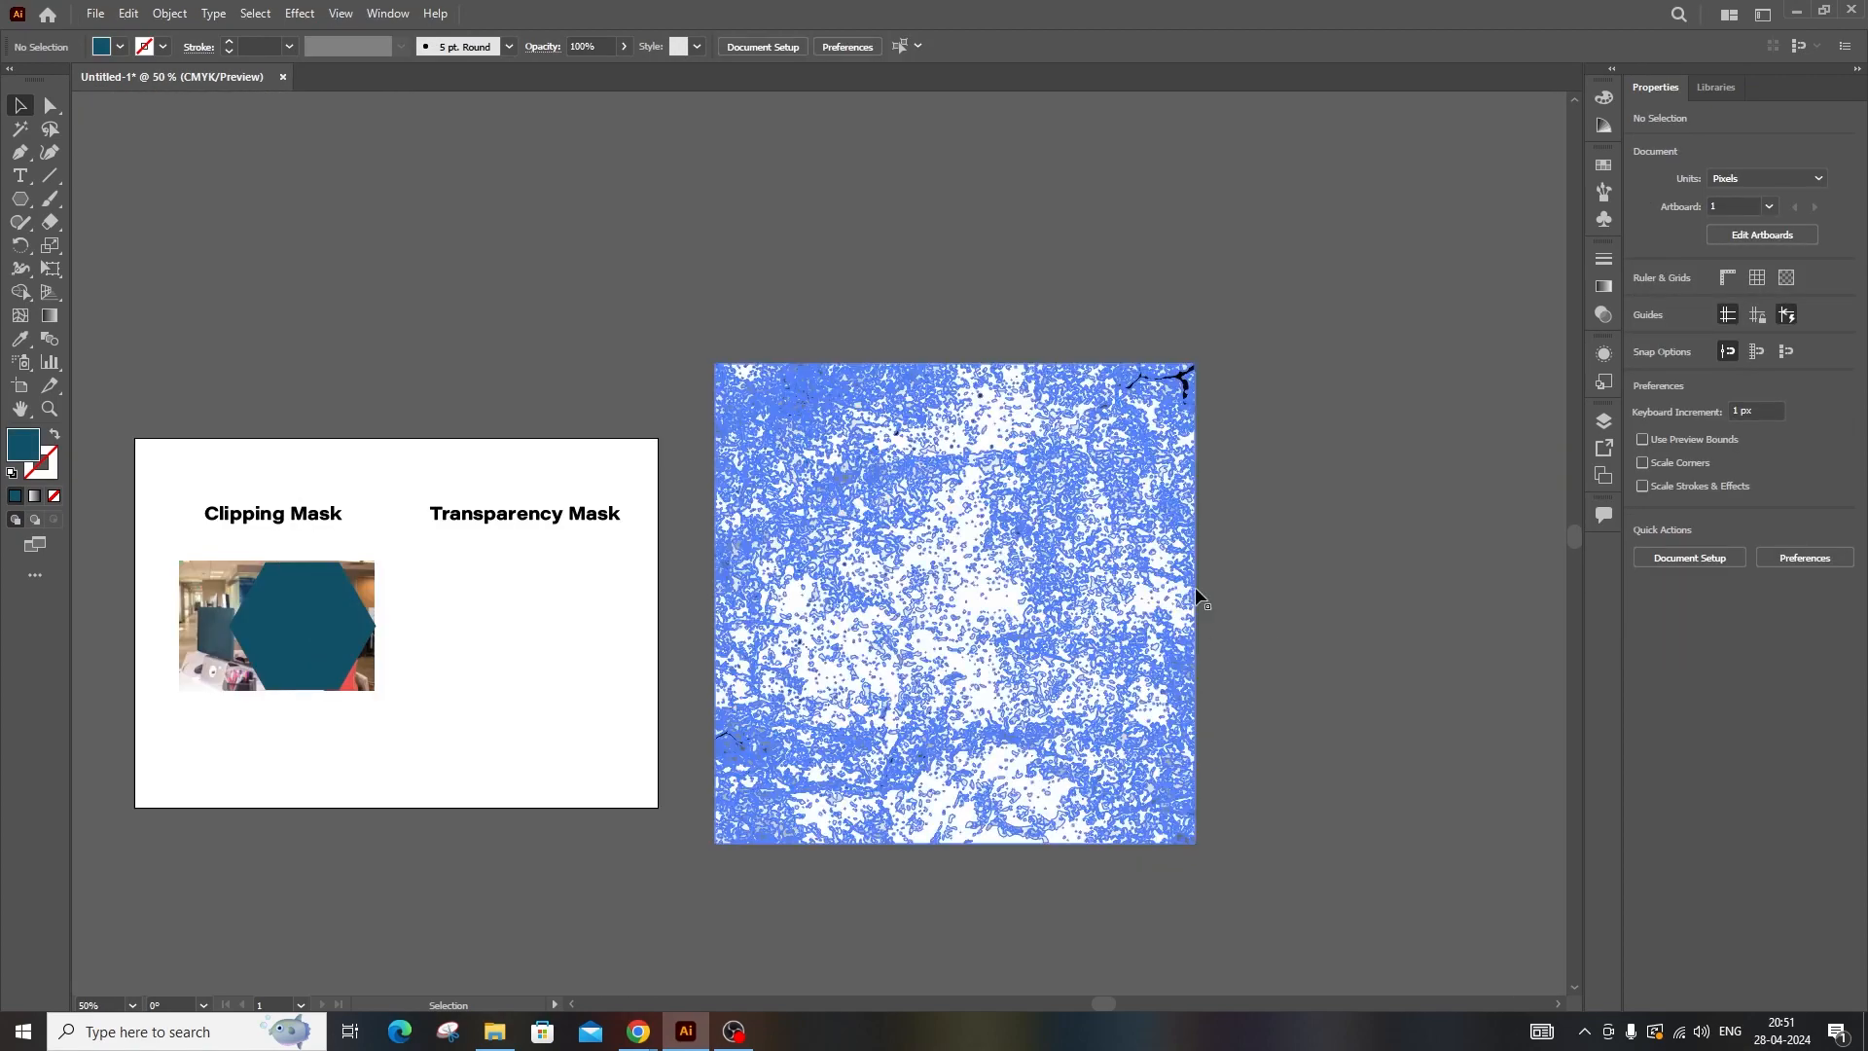
- Draw a dark teal rectangle about 302 by 271 px under the Transparency Mask heading
{"action": "left_click", "coordinate": [561, 612]}
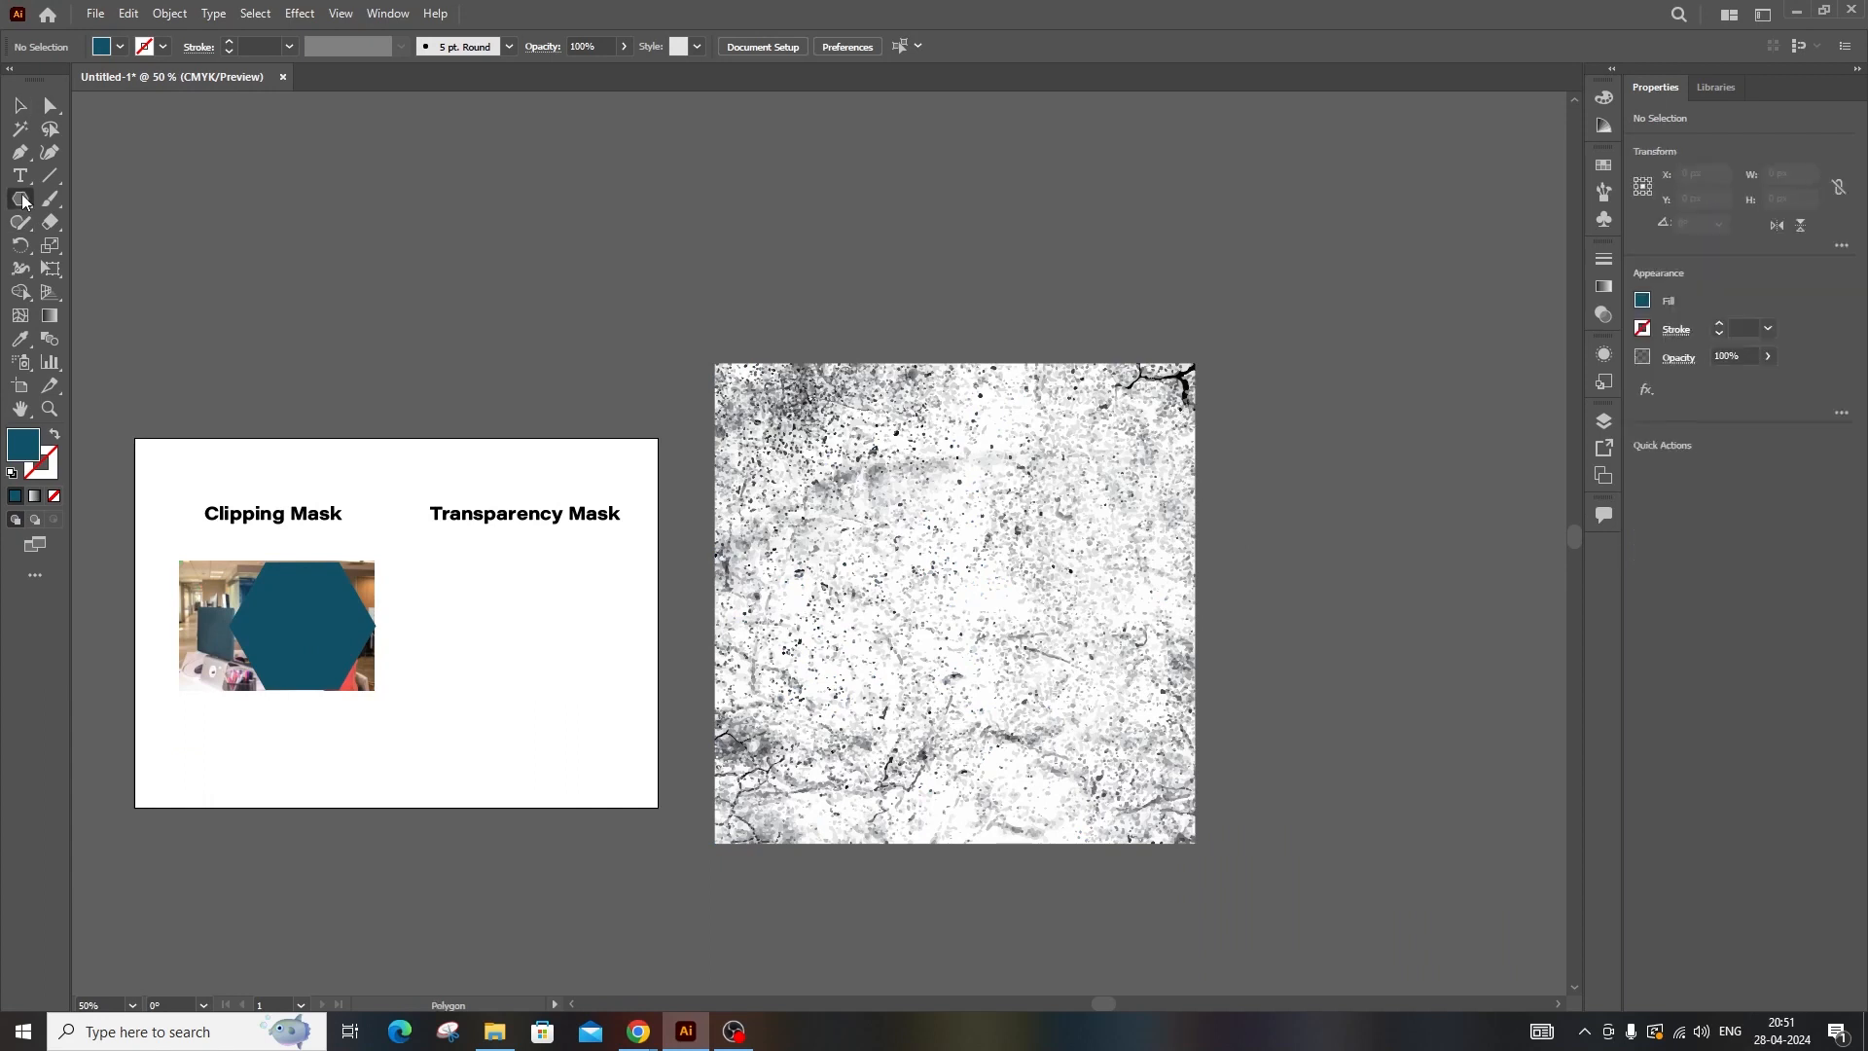
{"action": "left_click_drag", "start_coordinate": [20, 200], "coordinate": [107, 192]}
{"action": "mouse_move", "coordinate": [441, 554]}
{"action": "left_mouse_down"}
{"action": "mouse_move", "coordinate": [517, 600]}
{"action": "mouse_move", "coordinate": [629, 721]}
{"action": "left_mouse_up"}
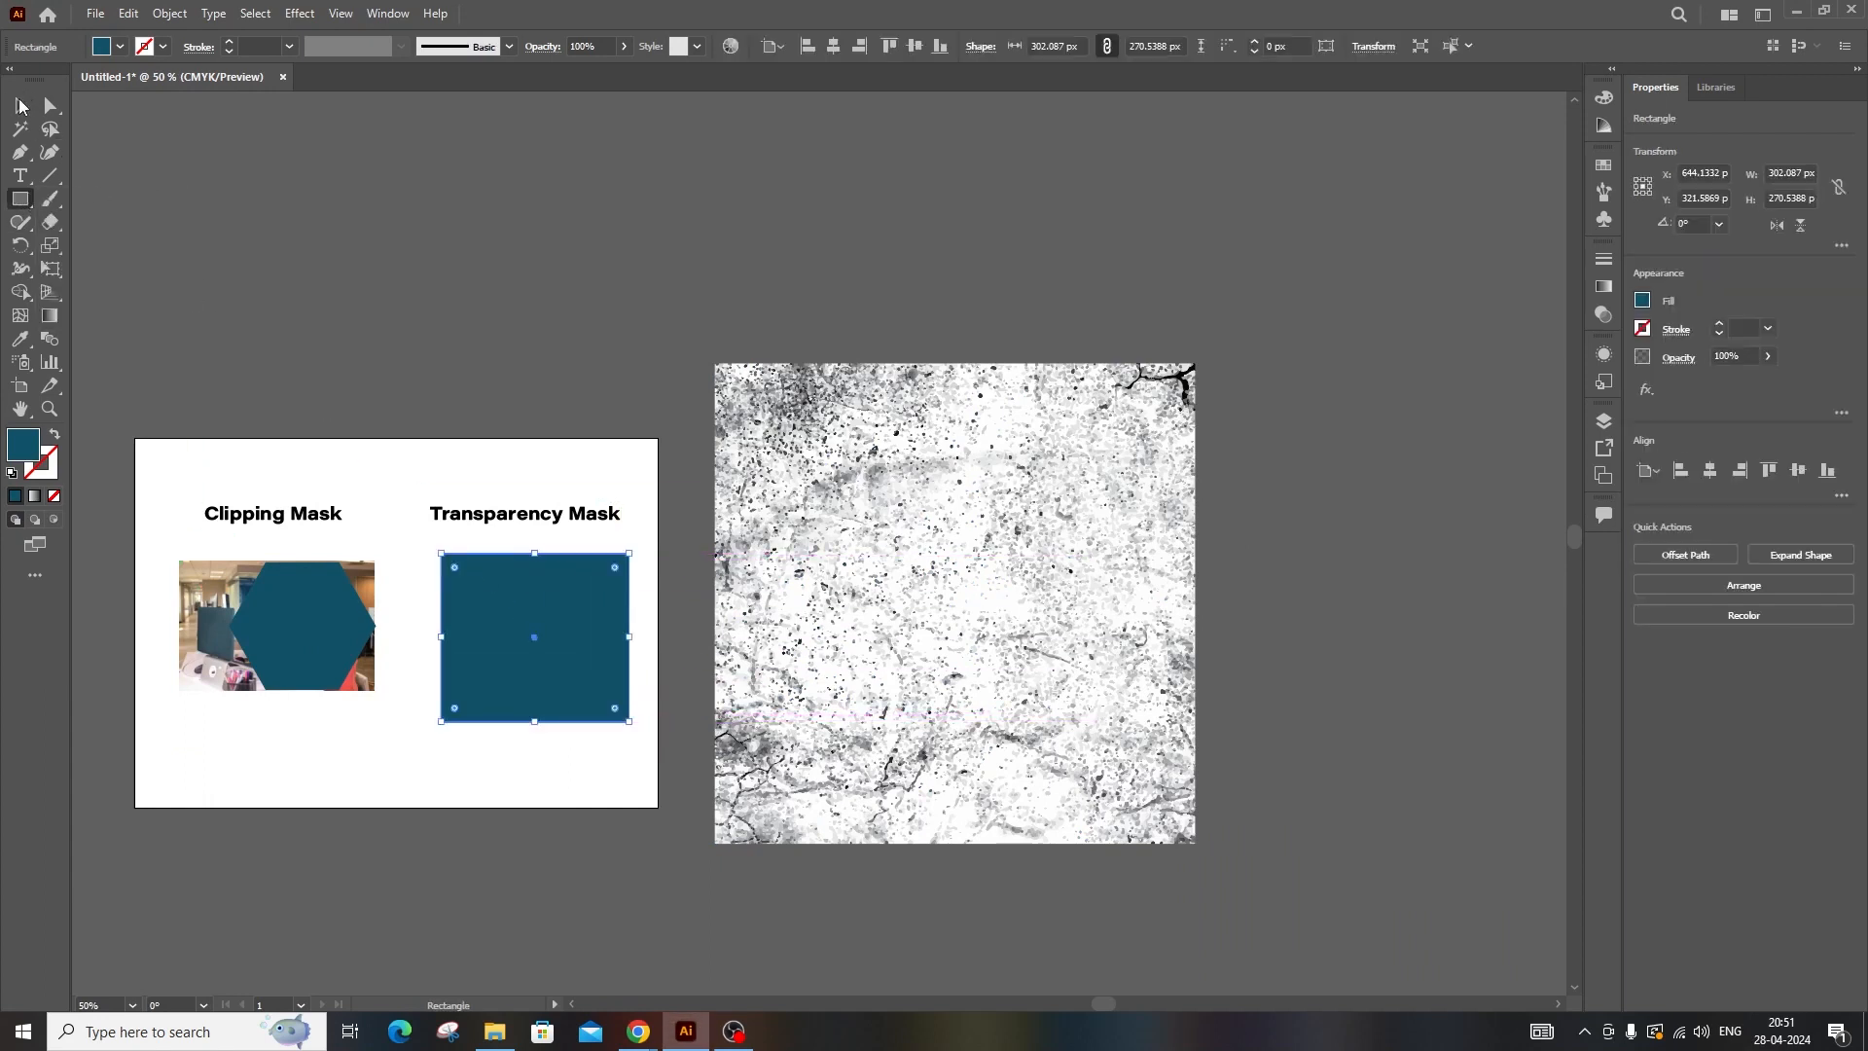
{"action": "left_click", "coordinate": [19, 105]}
{"action": "scroll", "coordinate": [517, 655], "scroll_direction": "up", "scroll_amount": 2}
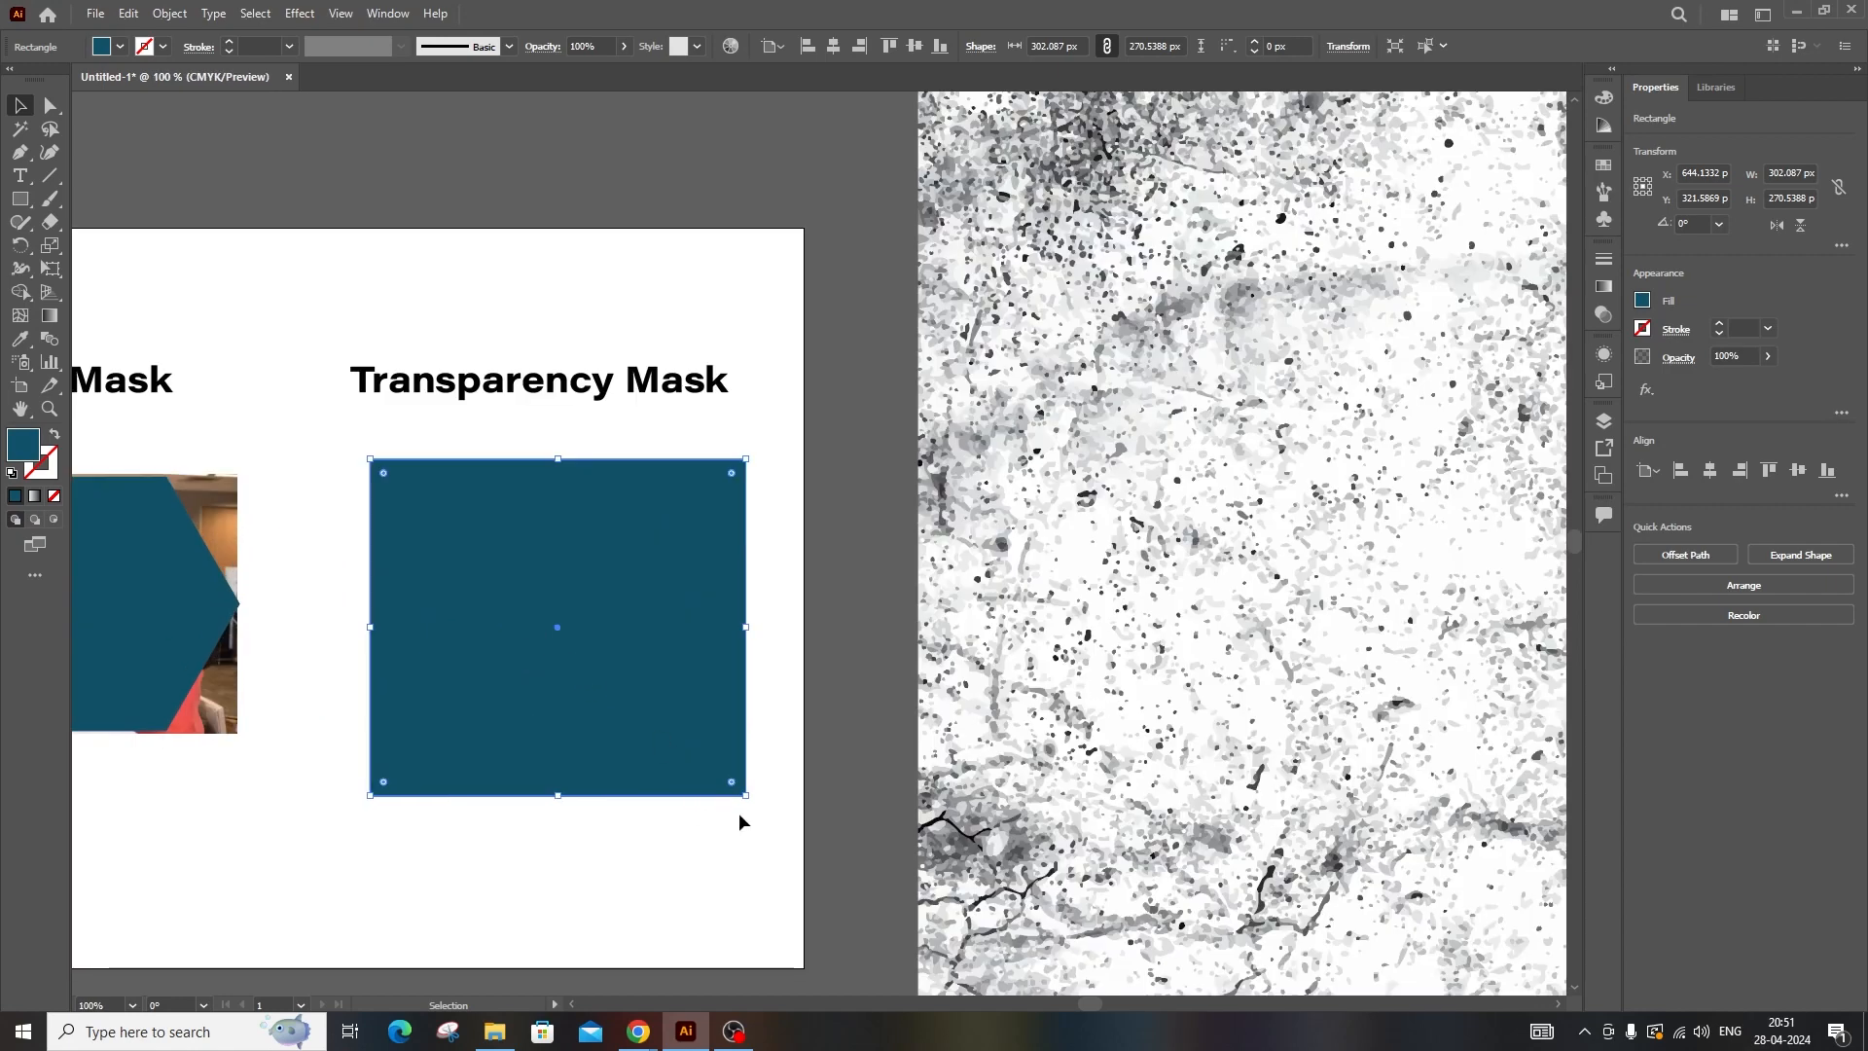
- Enlarge the teal rectangle to about 320 by 290 px and position it under the Transparency Mask heading
{"action": "left_click_drag", "start_coordinate": [746, 795], "coordinate": [768, 820]}
{"action": "mouse_move", "coordinate": [677, 754]}
{"action": "left_mouse_down"}
{"action": "mouse_move", "coordinate": [646, 721]}
{"action": "mouse_move", "coordinate": [657, 745]}
{"action": "left_mouse_up"}
{"action": "key", "text": "super"}
{"action": "left_click", "coordinate": [837, 547]}
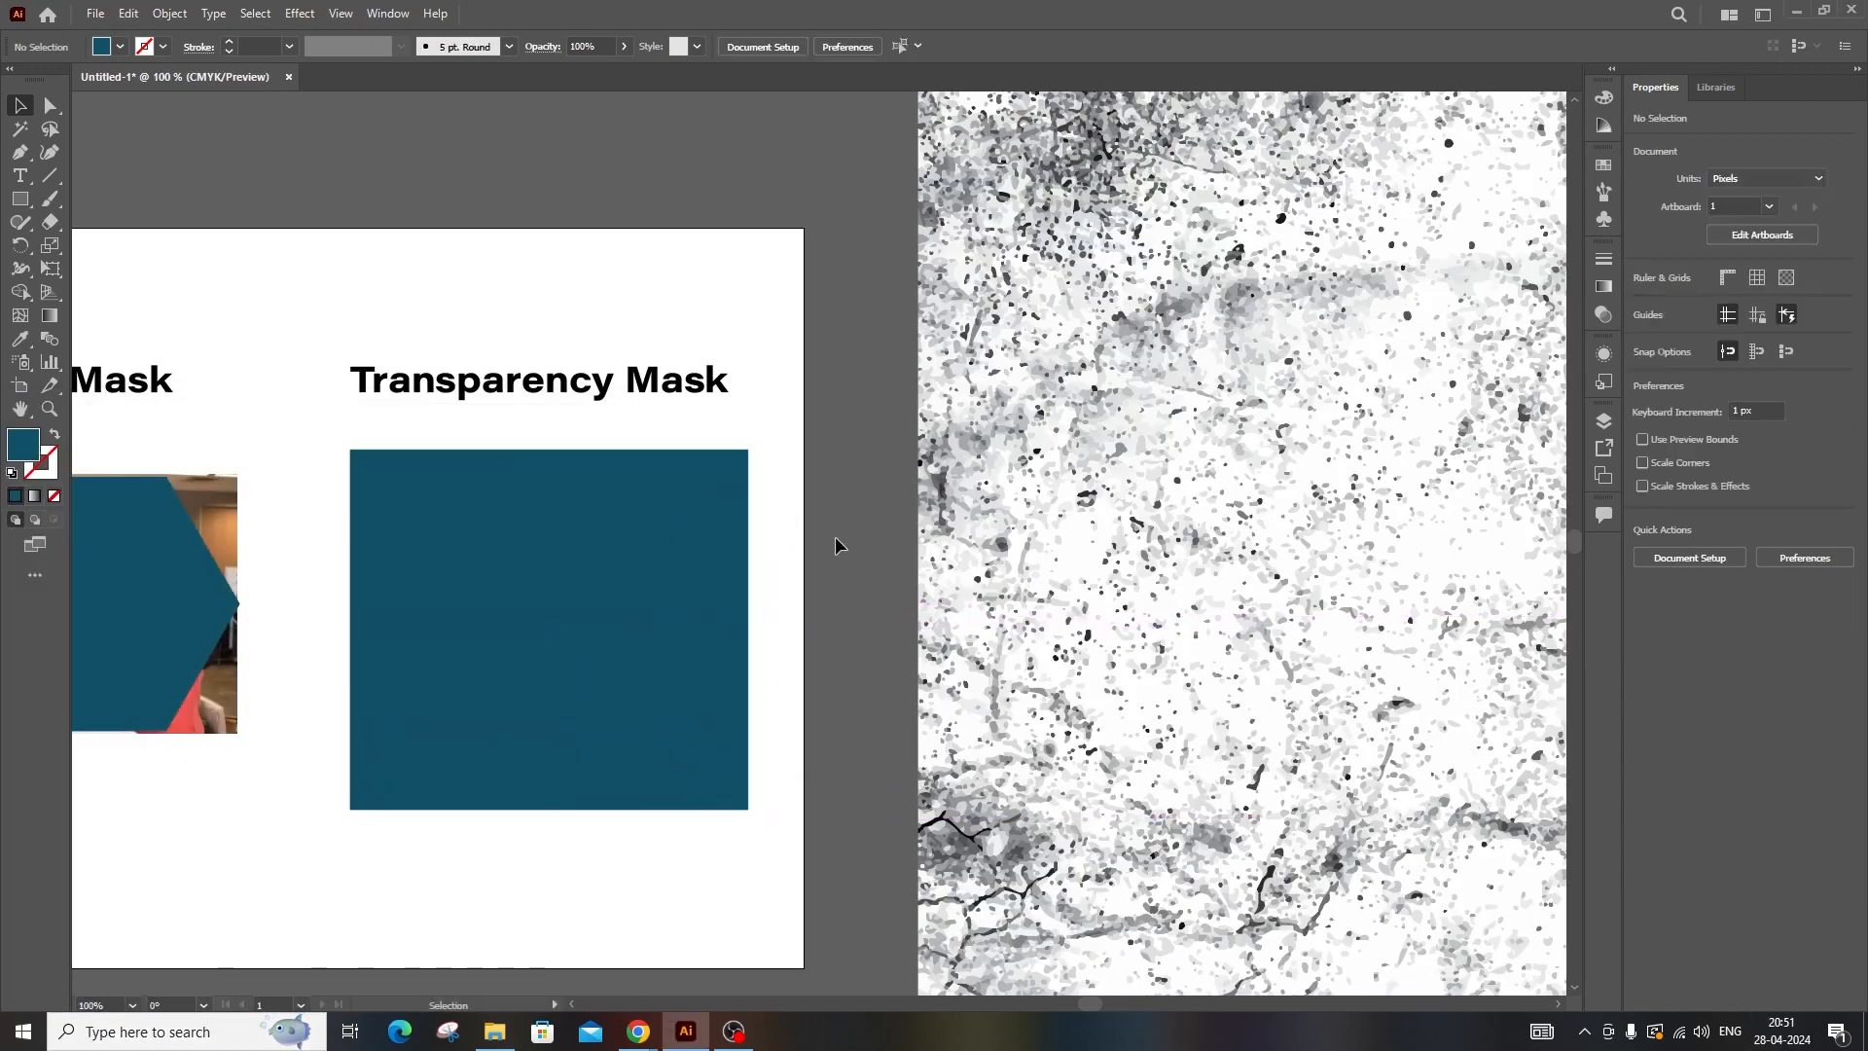
- Move the teal rectangle over the grunge image and stretch it to about 776 by 772 px so it covers the image
{"action": "scroll", "coordinate": [836, 546], "scroll_direction": "down", "scroll_amount": 1}
{"action": "left_click", "coordinate": [1030, 493]}
{"action": "left_click_drag", "start_coordinate": [1251, 484], "coordinate": [1189, 527]}
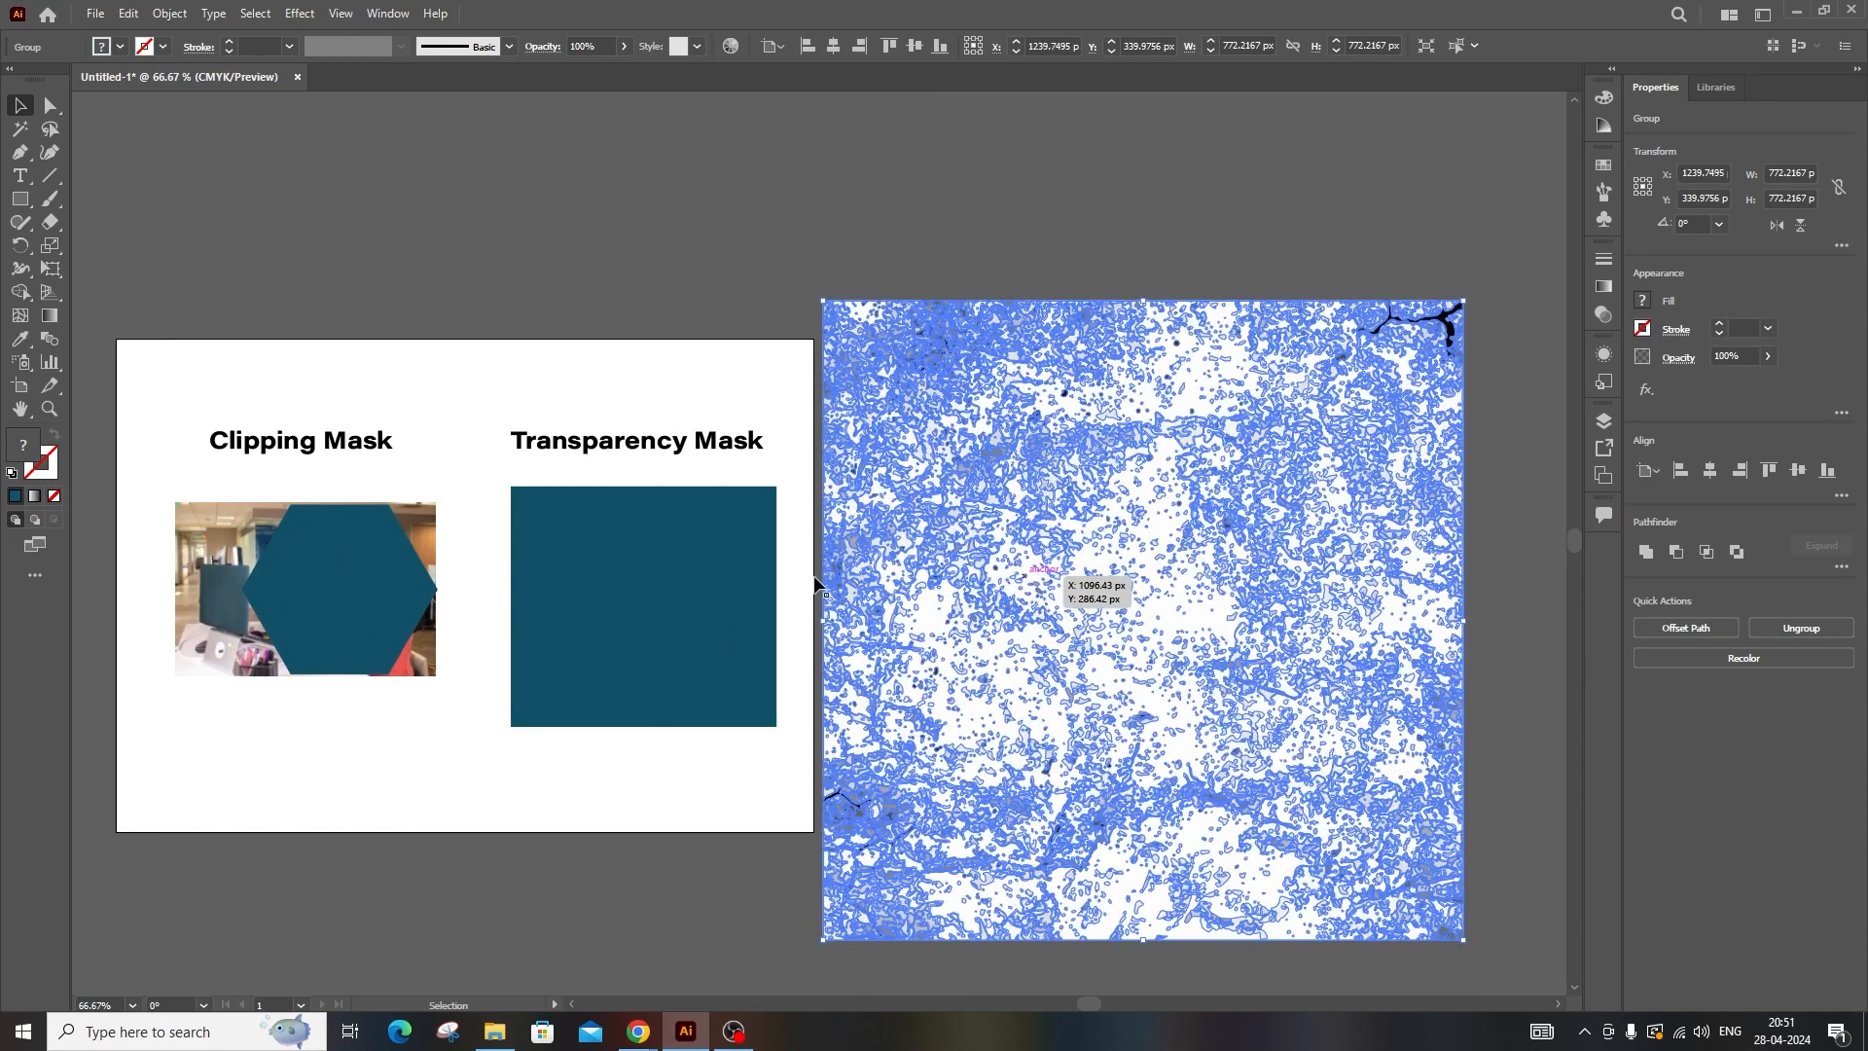
{"action": "left_click", "coordinate": [669, 580]}
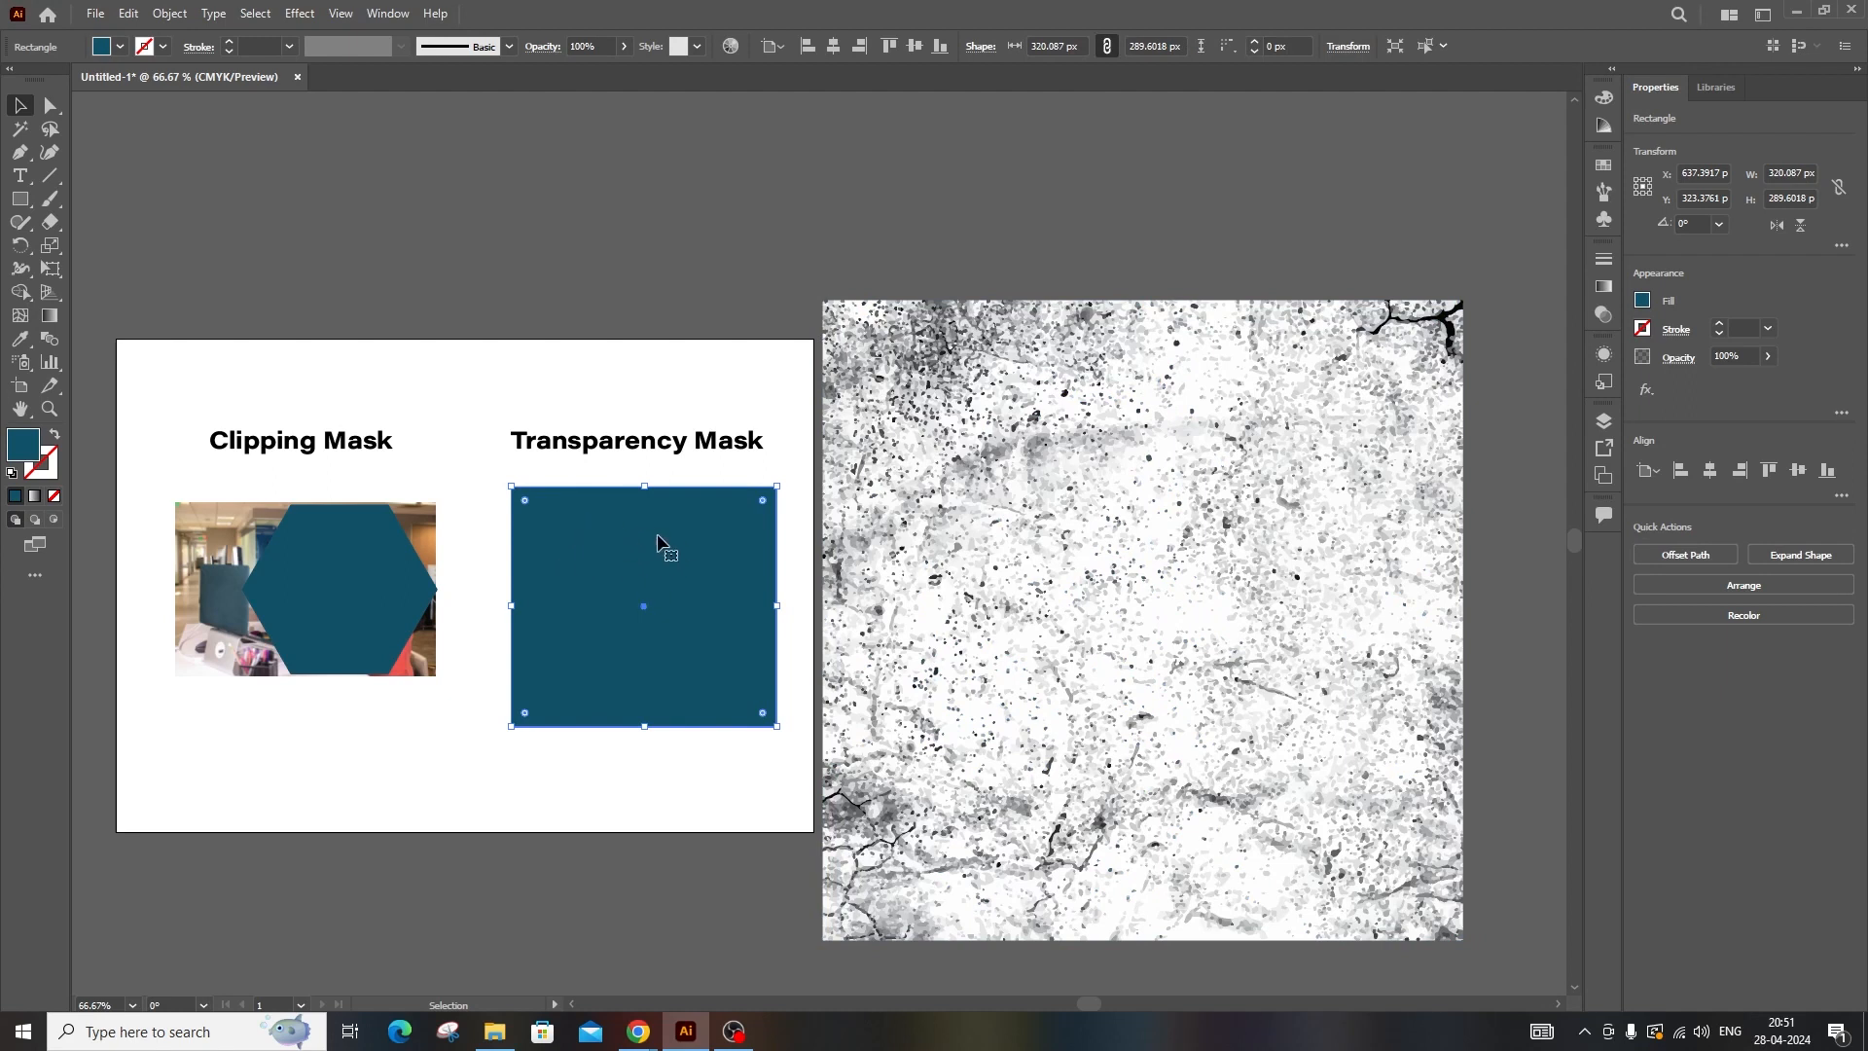
{"action": "left_click_drag", "start_coordinate": [612, 557], "coordinate": [930, 376]}
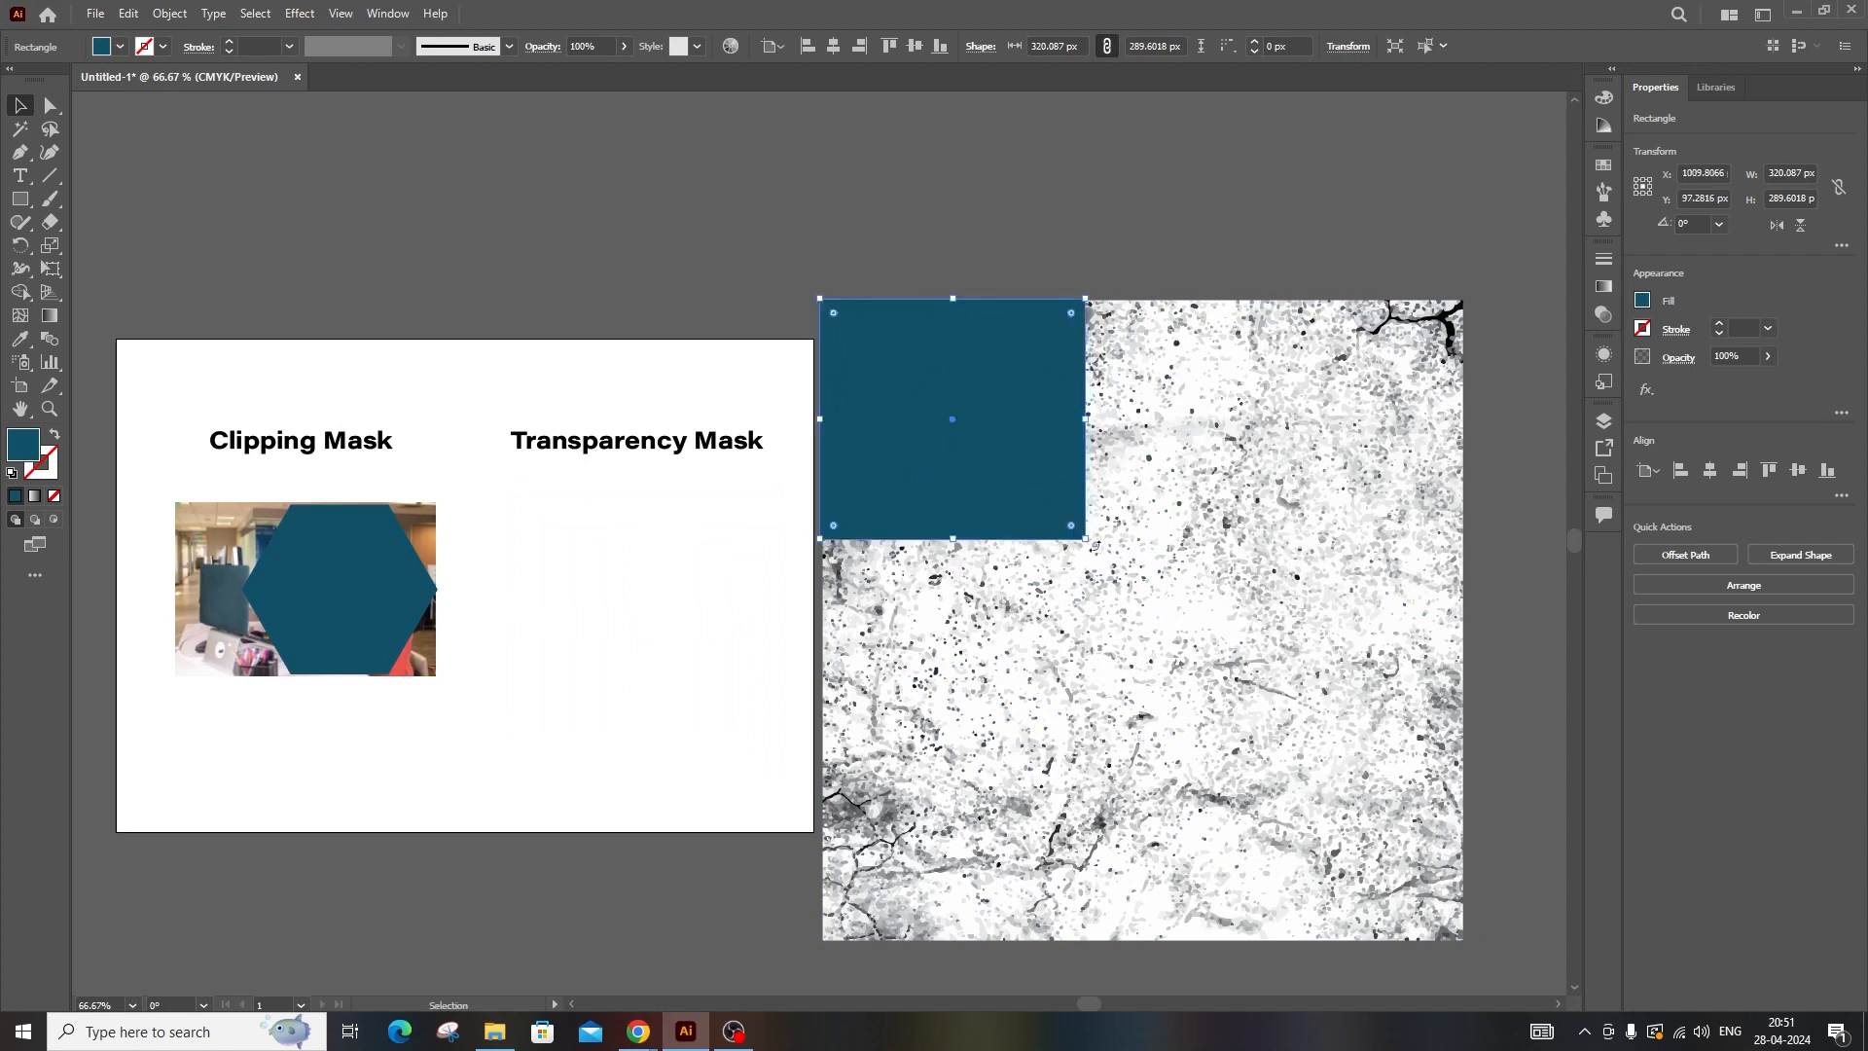
{"action": "left_click_drag", "start_coordinate": [1093, 542], "coordinate": [1465, 939]}
{"action": "key", "text": "ctrl+z"}
- Send the enlarged teal rectangle to the back, behind the grunge image
{"action": "right_click", "coordinate": [1343, 775]}
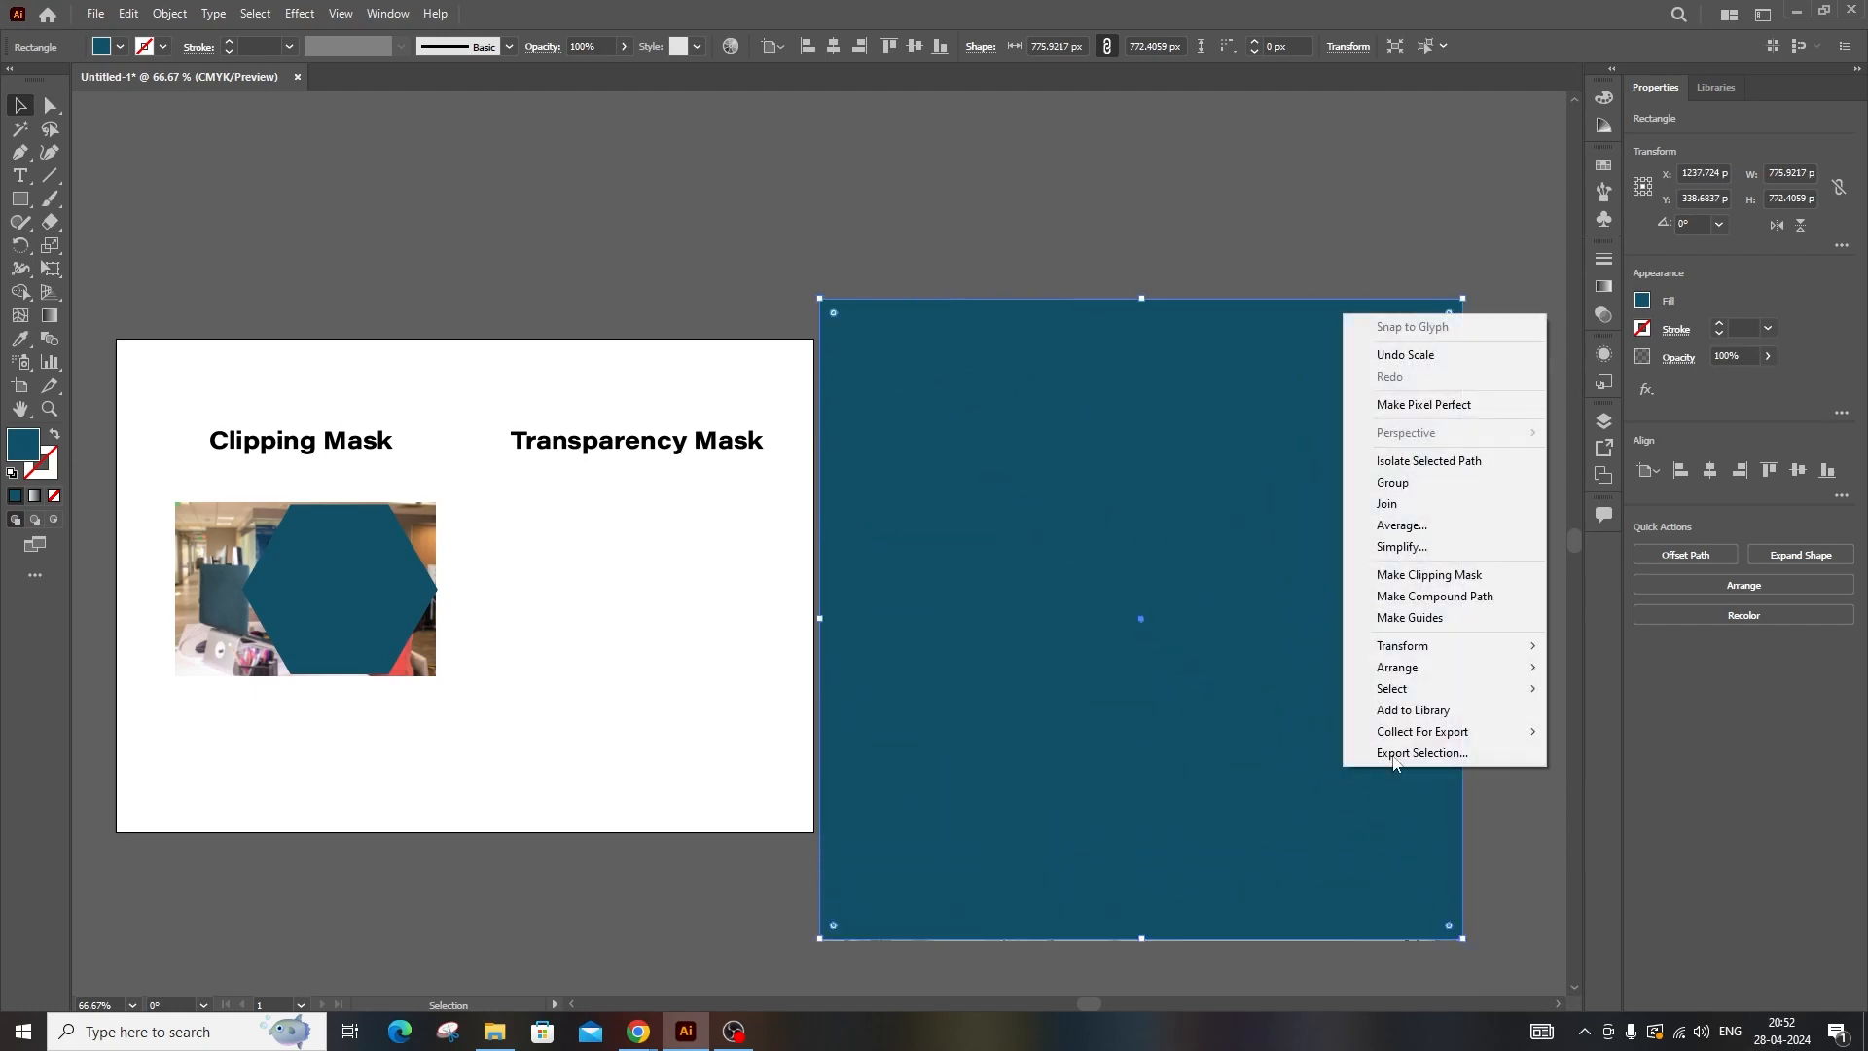
{"action": "mouse_move", "coordinate": [1441, 672]}
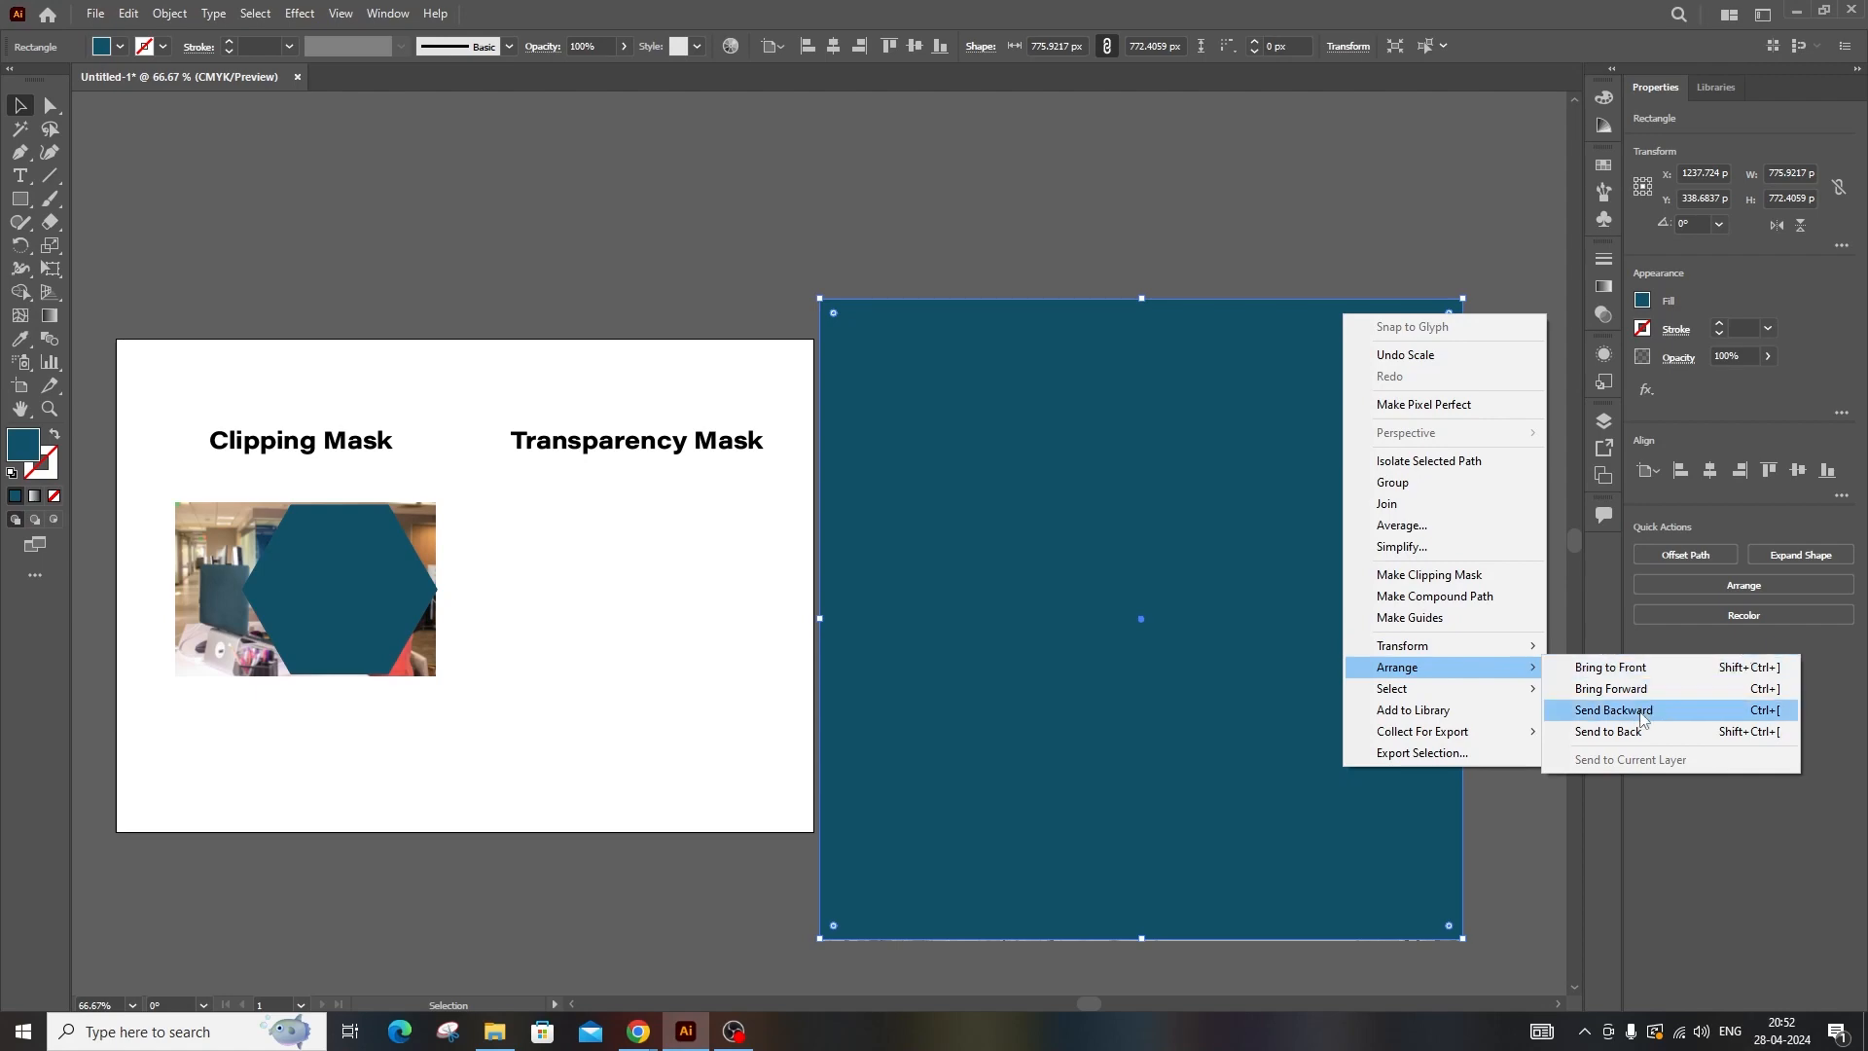
{"action": "left_click", "coordinate": [1608, 730]}
{"action": "left_click", "coordinate": [1287, 263]}
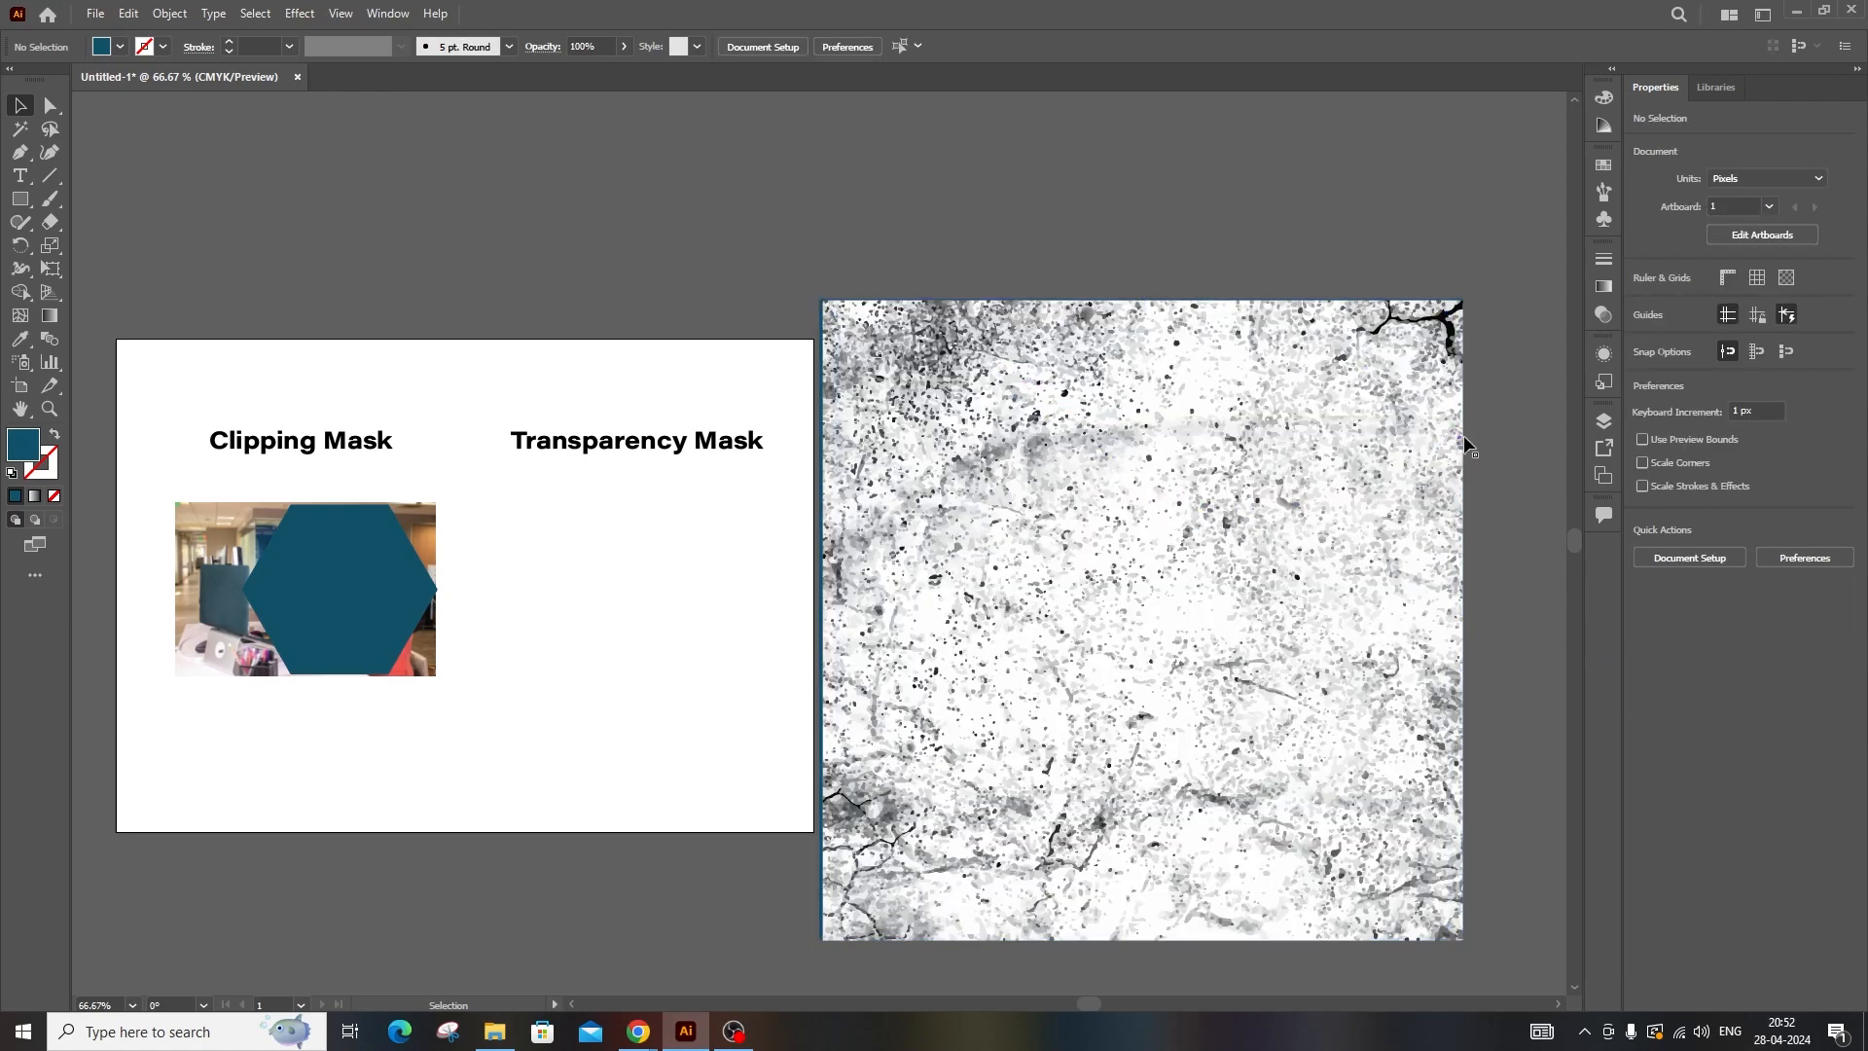
- Move the grunge image and the teal rectangle together about 135 px further from the artboard
{"action": "key", "text": "space"}
{"action": "left_click_drag", "start_coordinate": [1017, 221], "coordinate": [737, 206]}
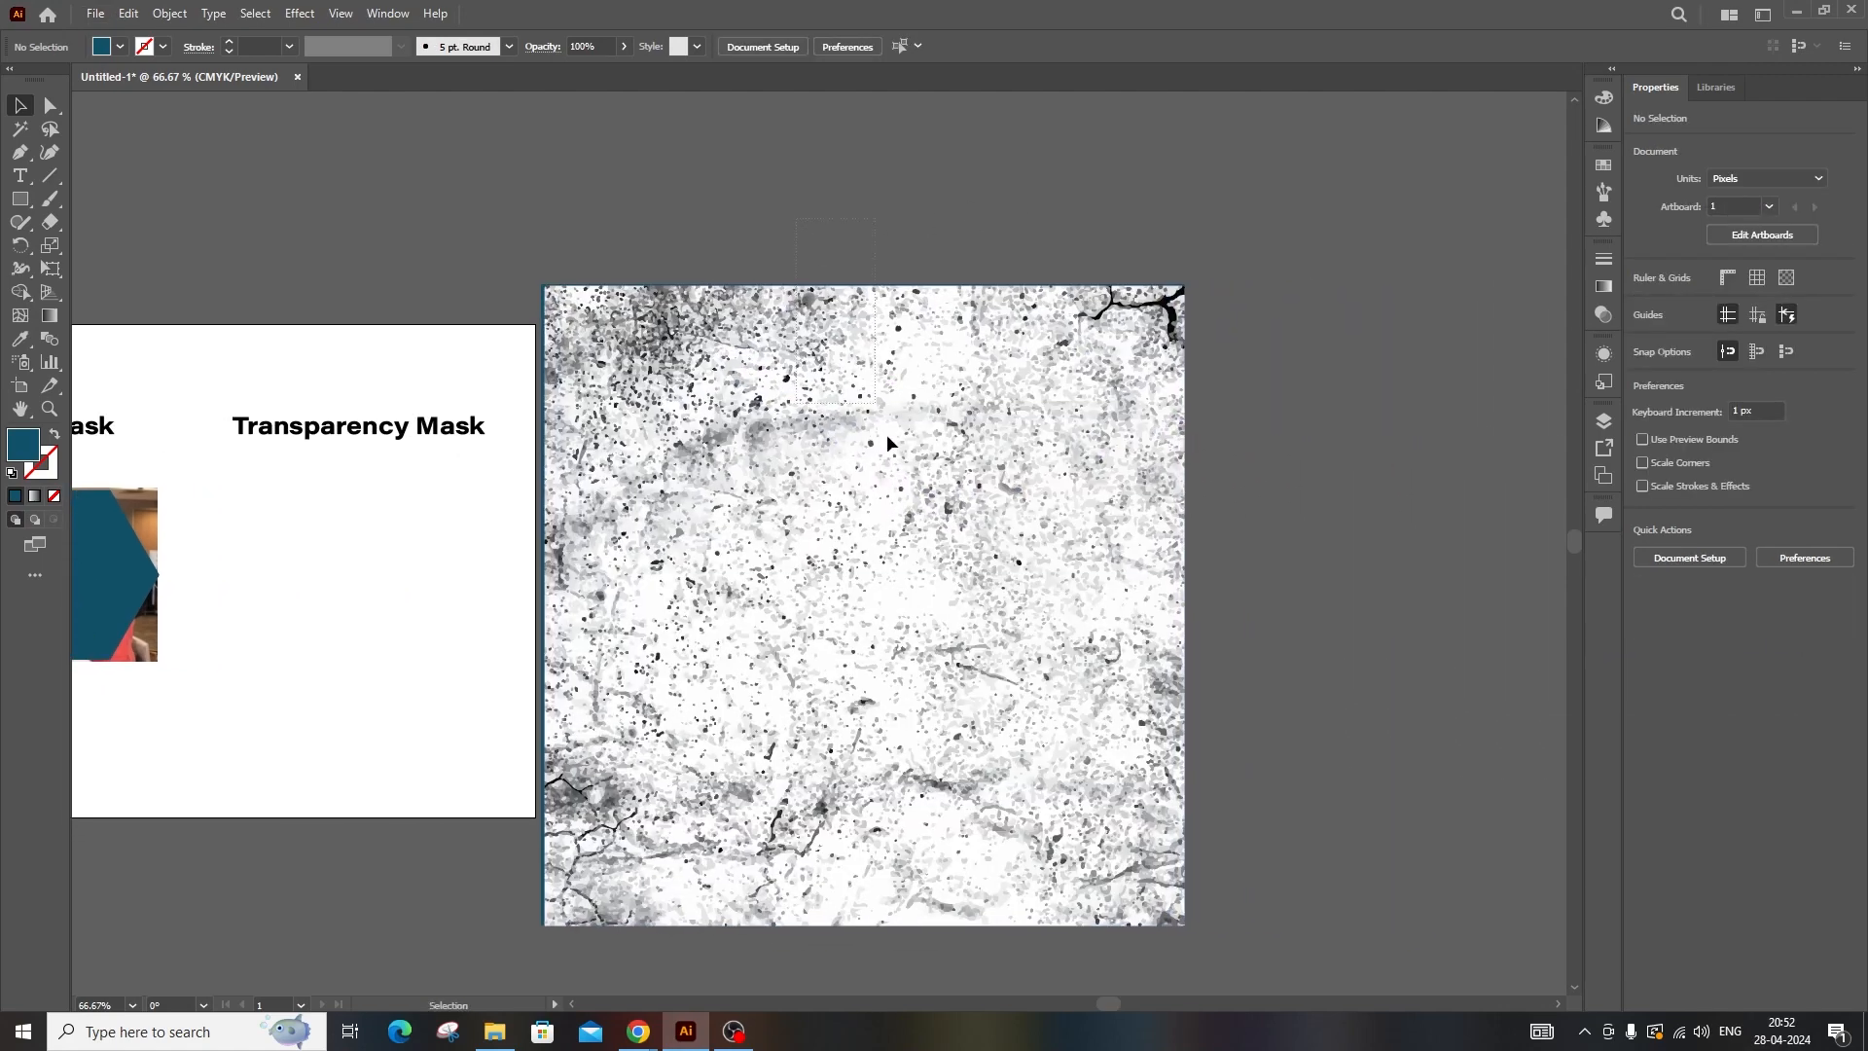
{"action": "left_click", "coordinate": [905, 611]}
{"action": "left_click_drag", "start_coordinate": [905, 611], "coordinate": [1019, 608]}
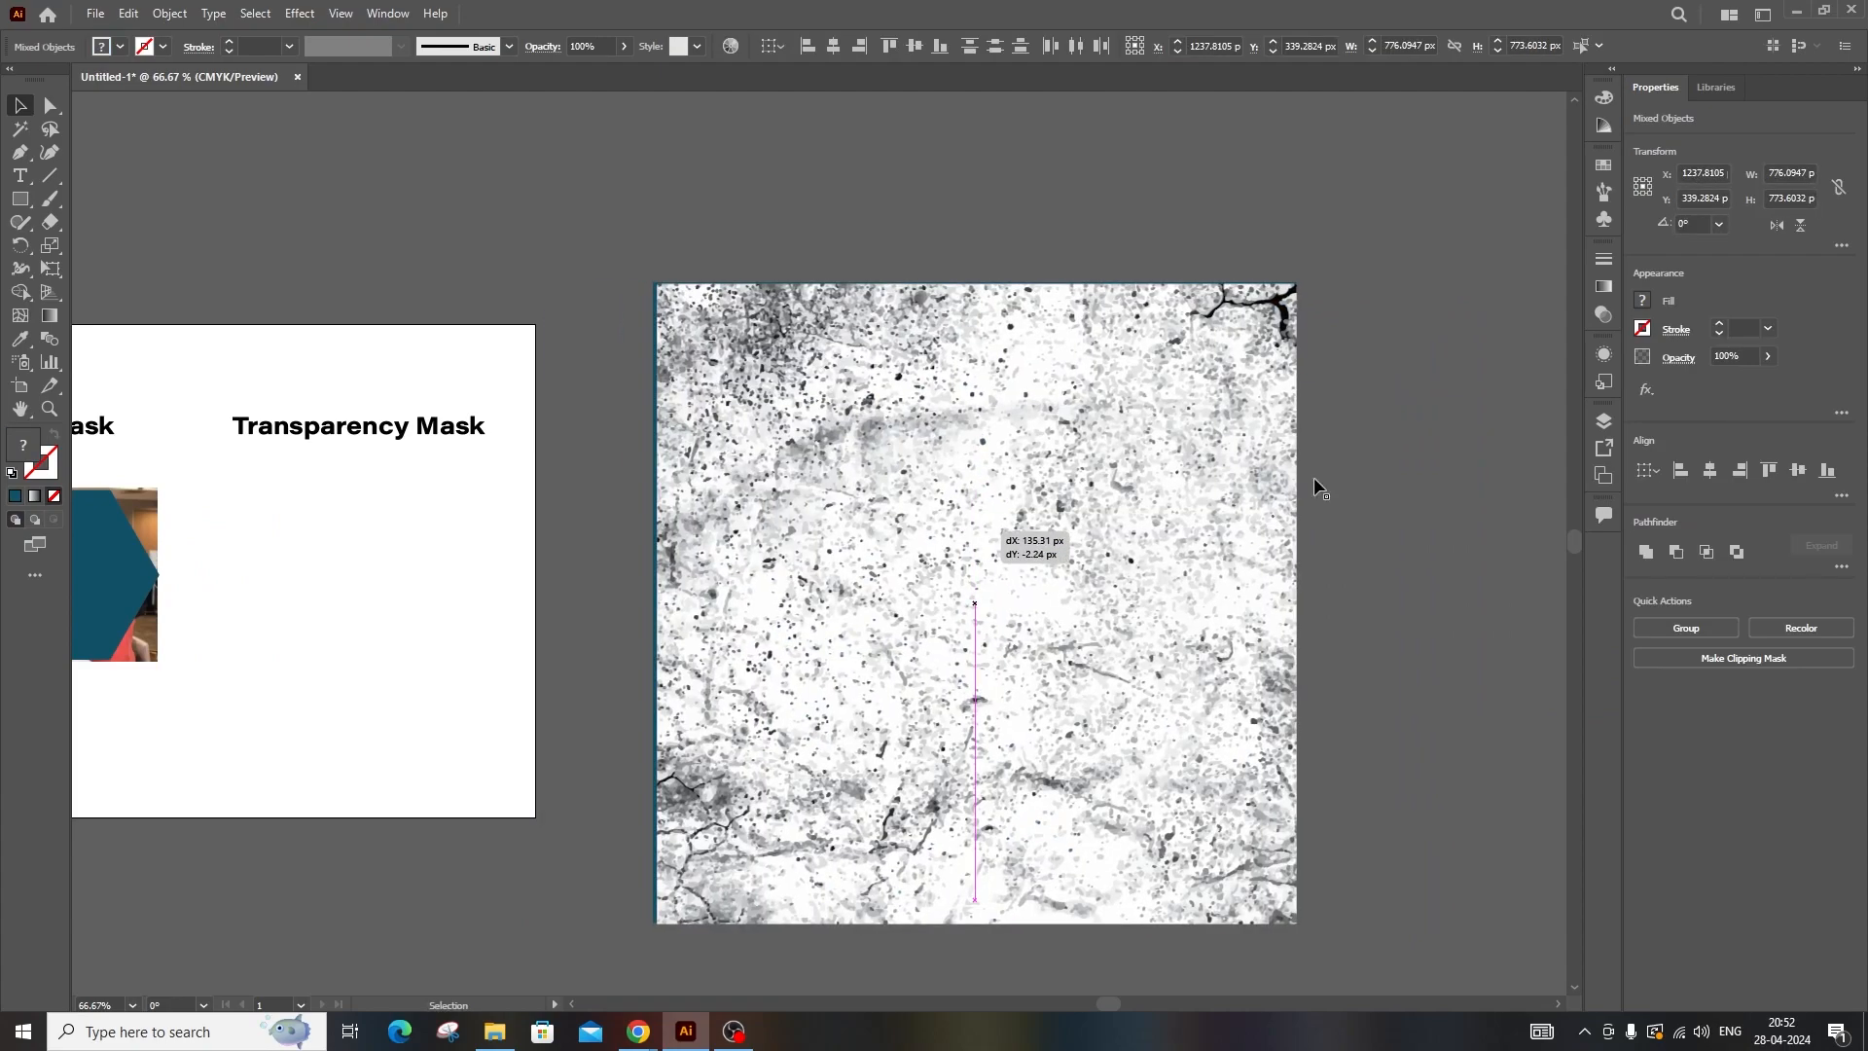
{"action": "key", "text": "ctrl+g"}
- Enlarge the grunge image to about 780 by 776 px so it covers the exposed edges of the teal rectangle
{"action": "scroll", "coordinate": [786, 370], "scroll_direction": "up", "scroll_amount": 1}
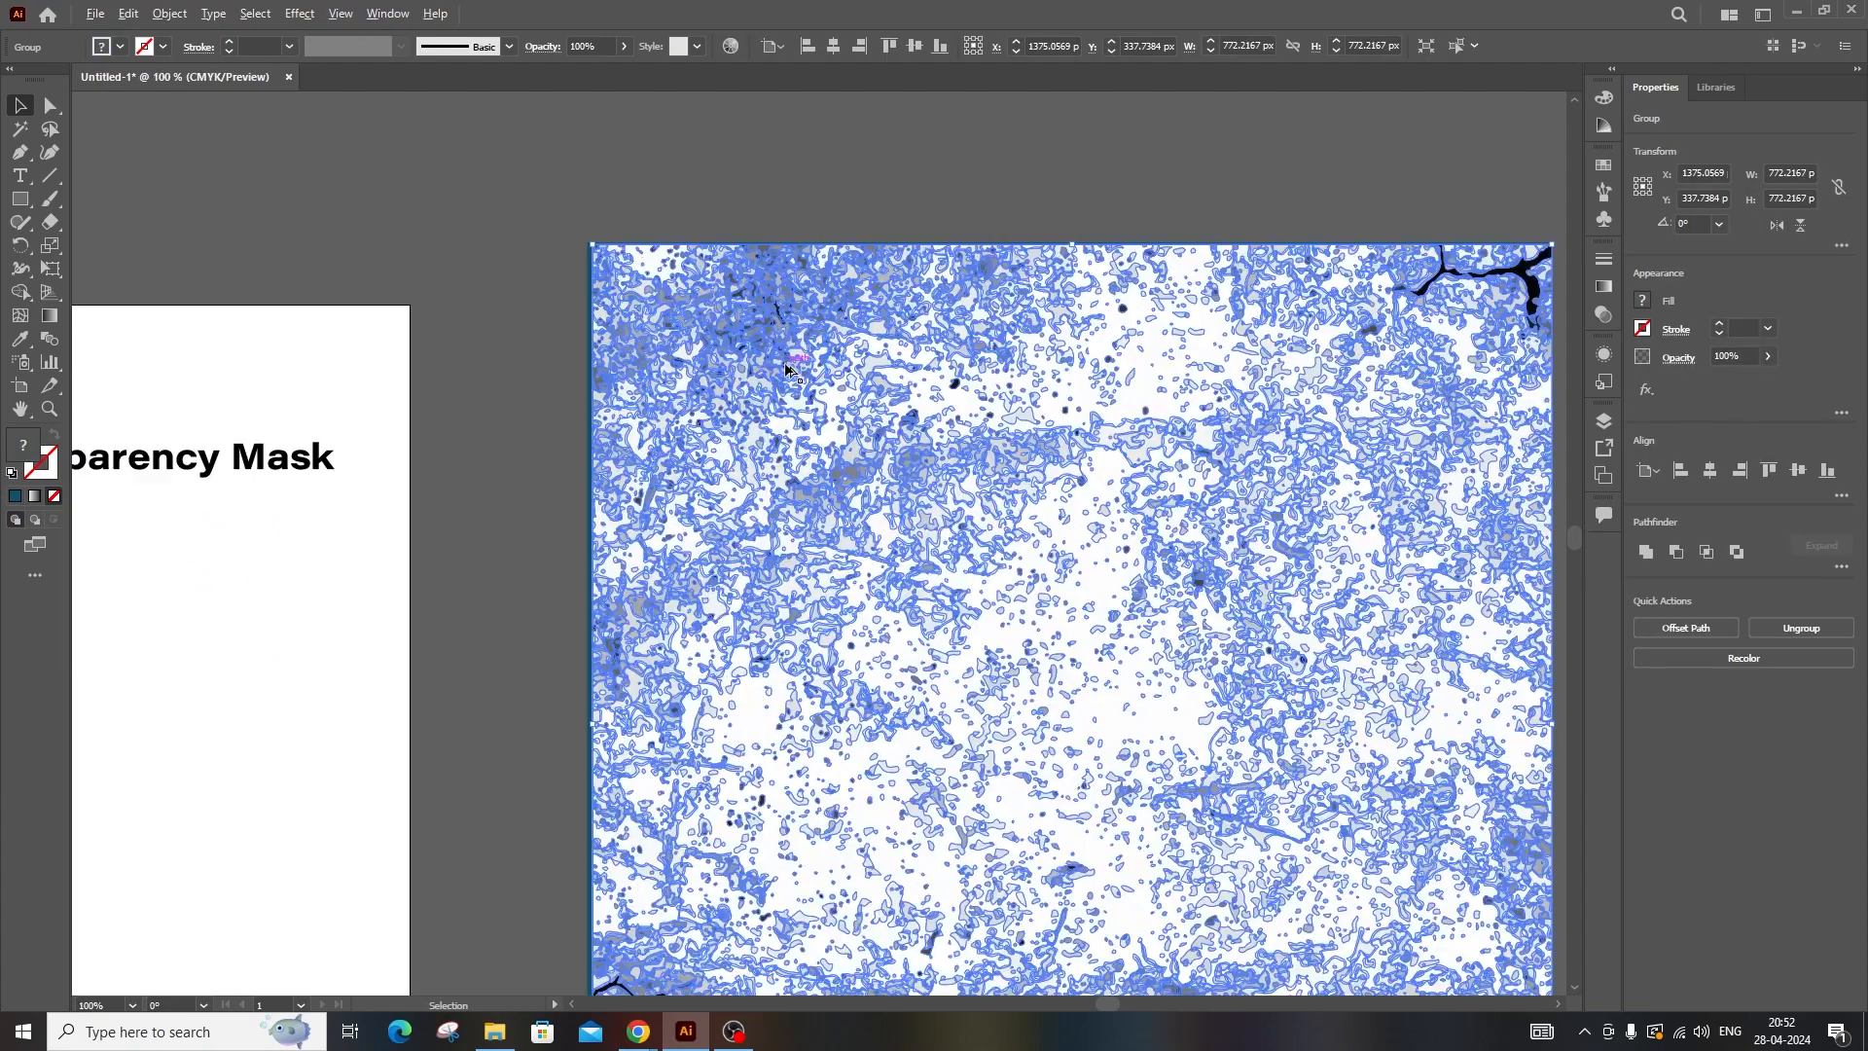
{"action": "scroll", "coordinate": [621, 261], "scroll_direction": "up", "scroll_amount": 3}
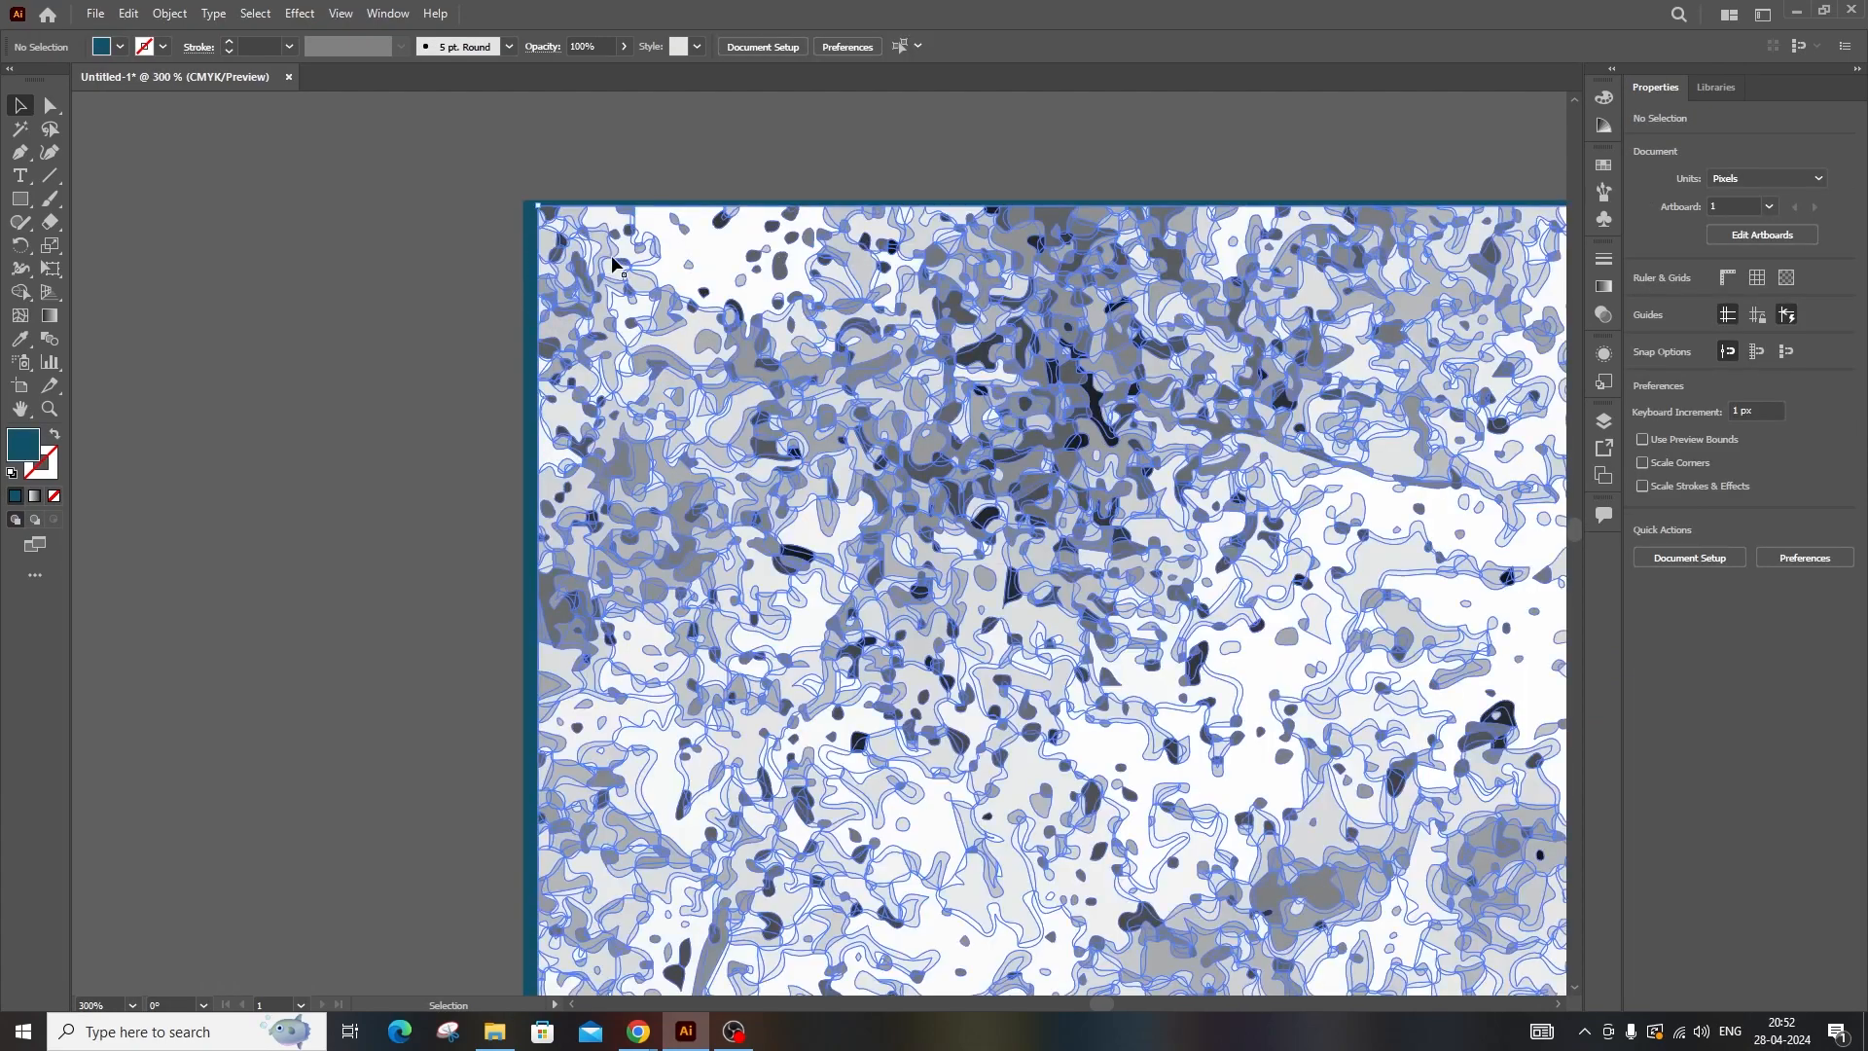
{"action": "left_click_drag", "start_coordinate": [531, 201], "coordinate": [513, 191]}
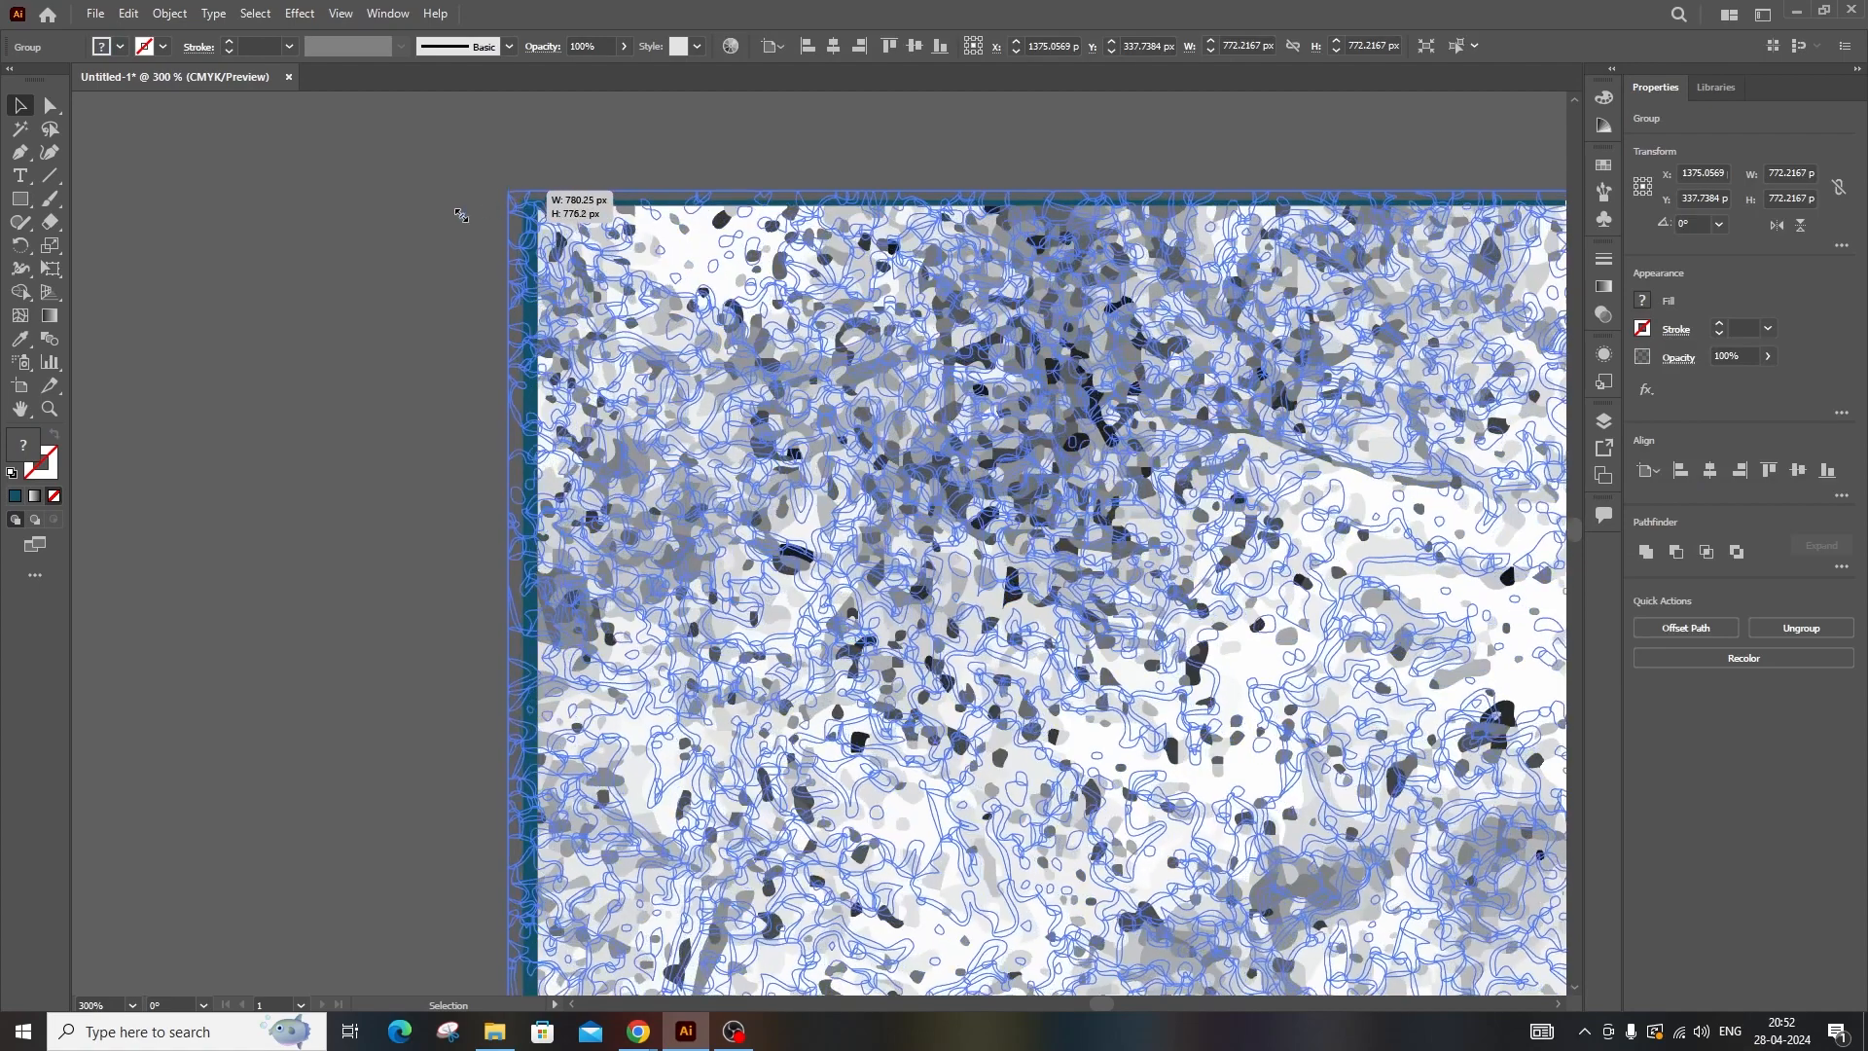
{"action": "left_click", "coordinate": [477, 245]}
{"action": "scroll", "coordinate": [622, 311], "scroll_direction": "down", "scroll_amount": 5}
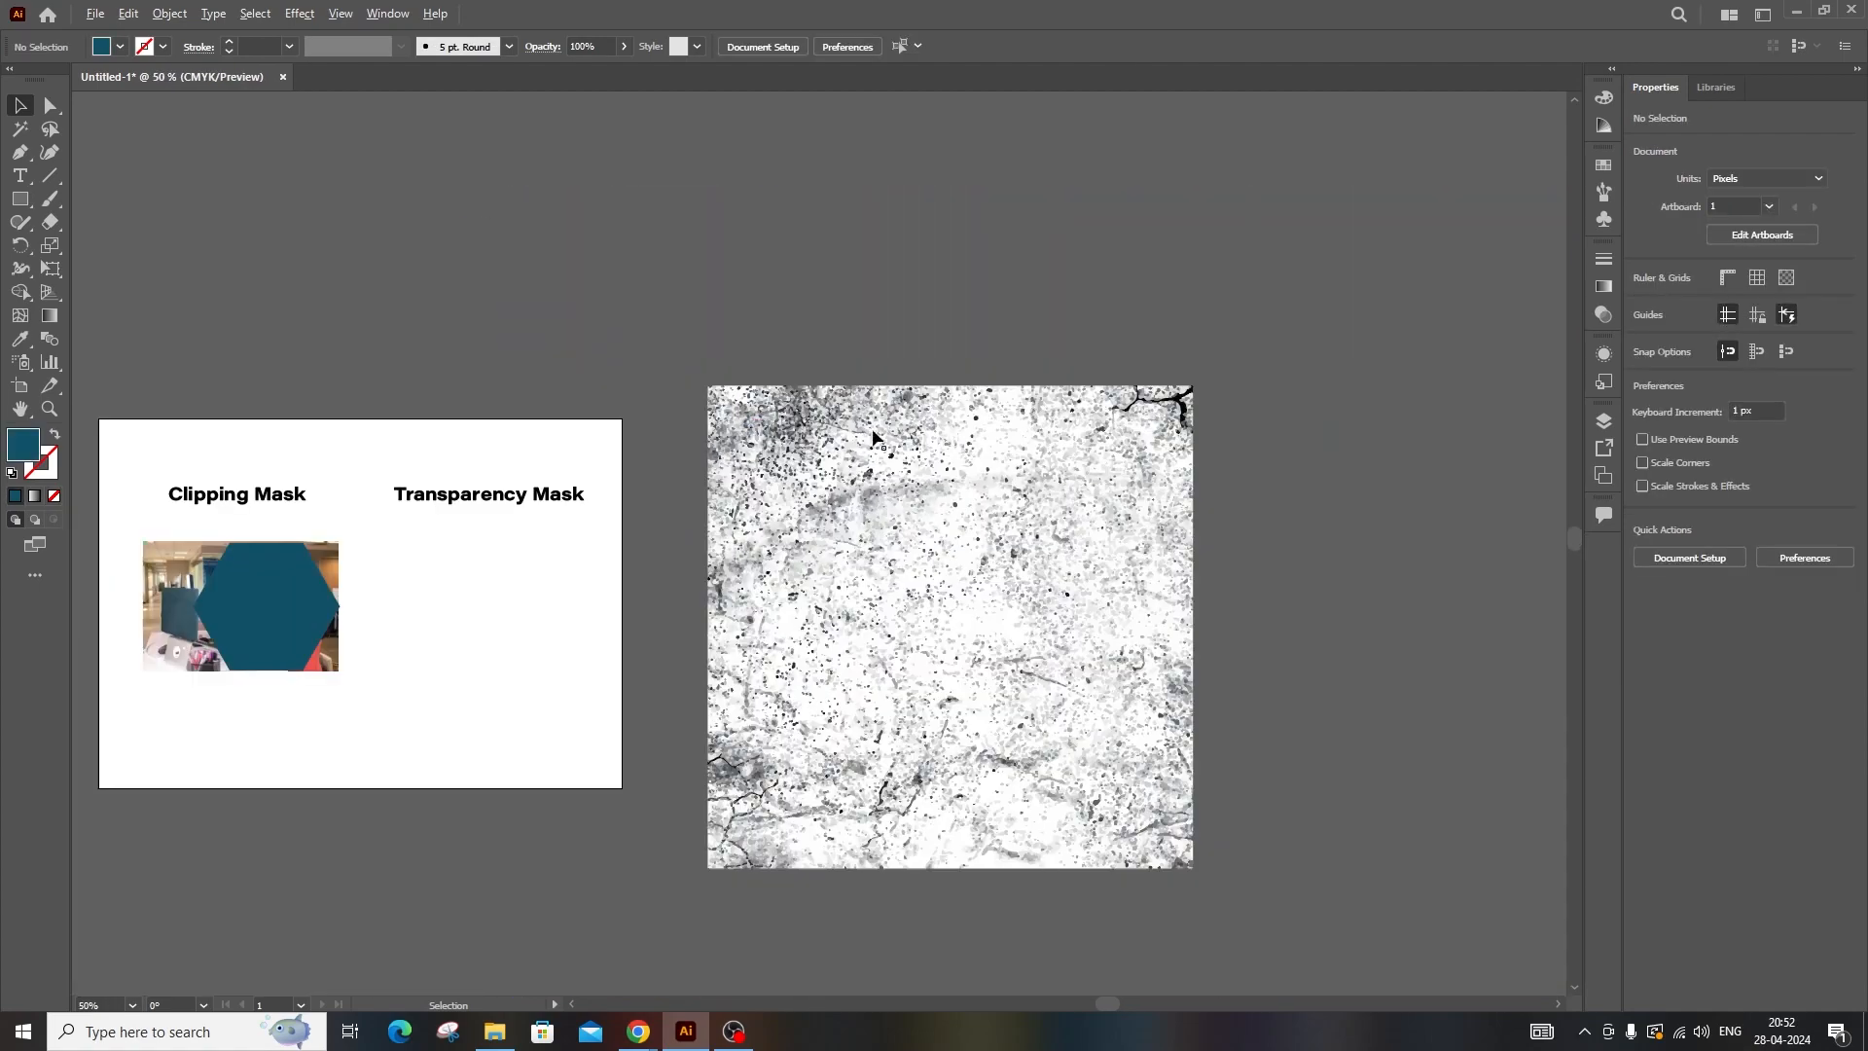
{"action": "scroll", "coordinate": [1170, 473], "scroll_direction": "up", "scroll_amount": 5}
{"action": "scroll", "coordinate": [1214, 405], "scroll_direction": "down", "scroll_amount": 5}
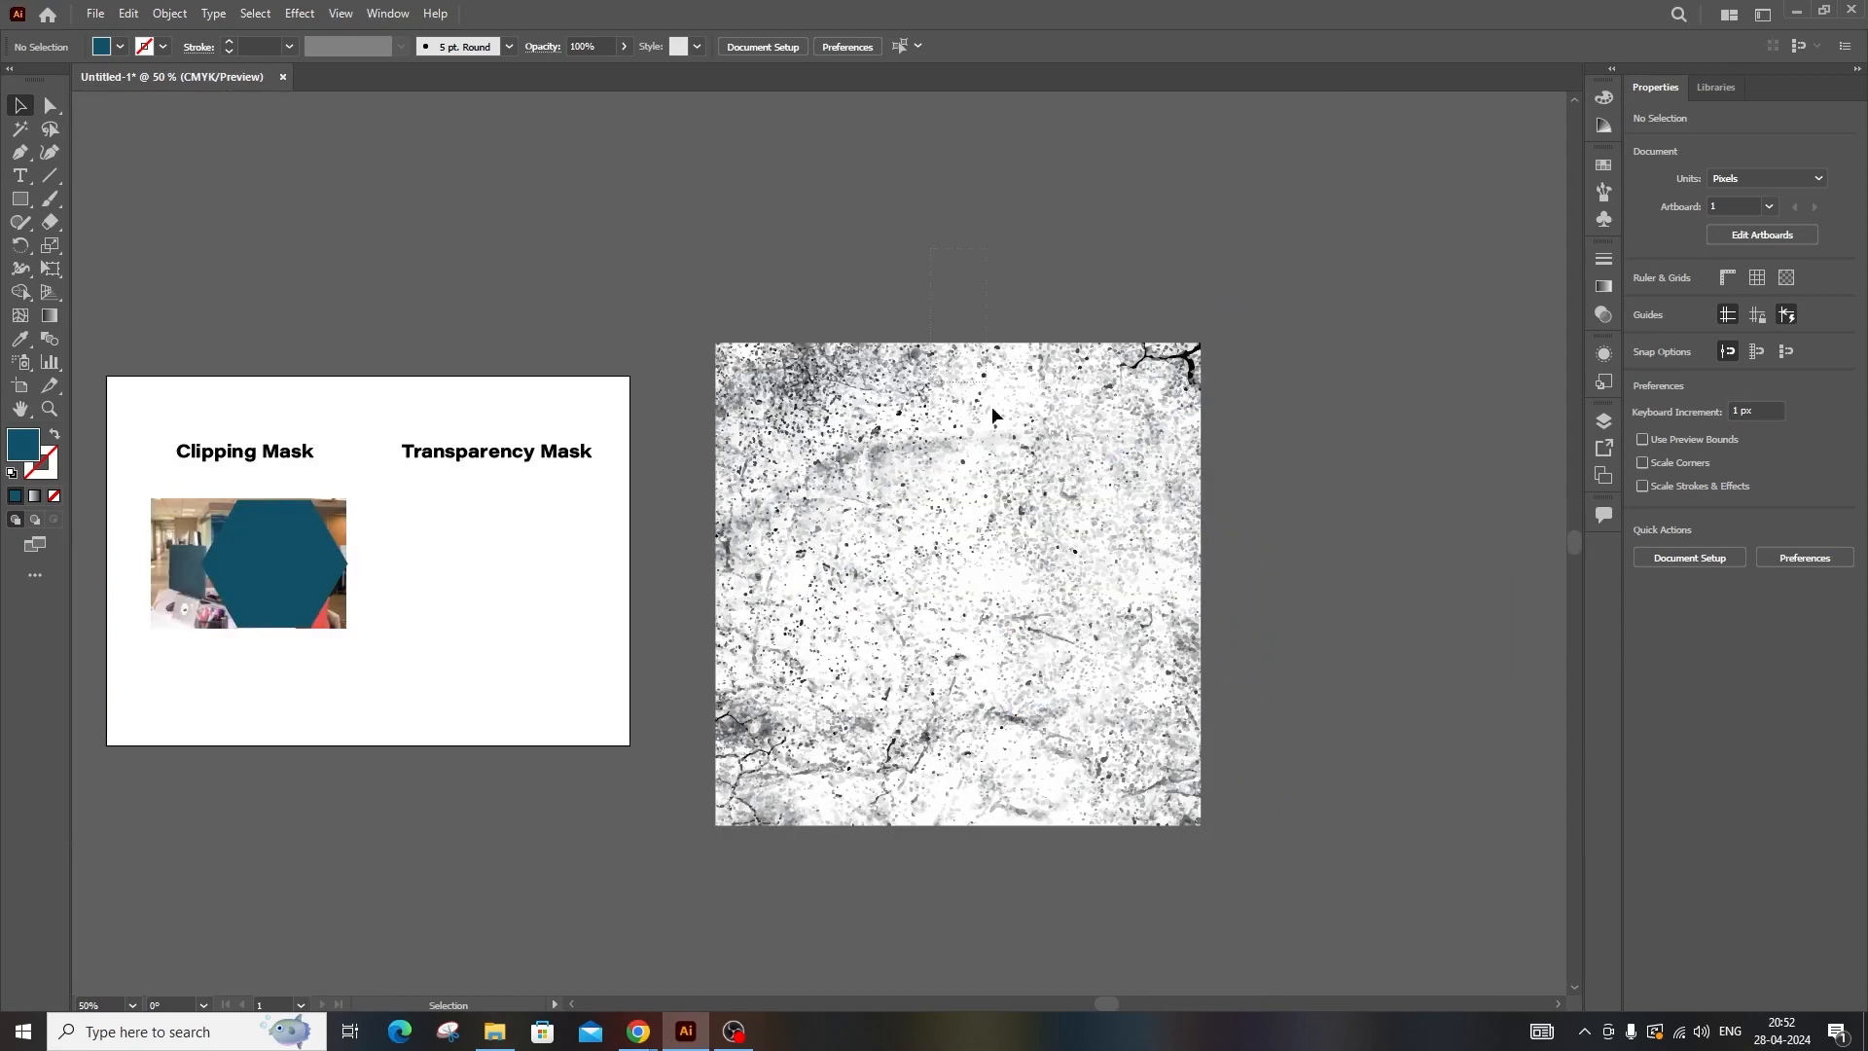
- Make an opacity mask from the grunge image and the teal rectangle beneath it
{"action": "left_click_drag", "start_coordinate": [992, 408], "coordinate": [1036, 892]}
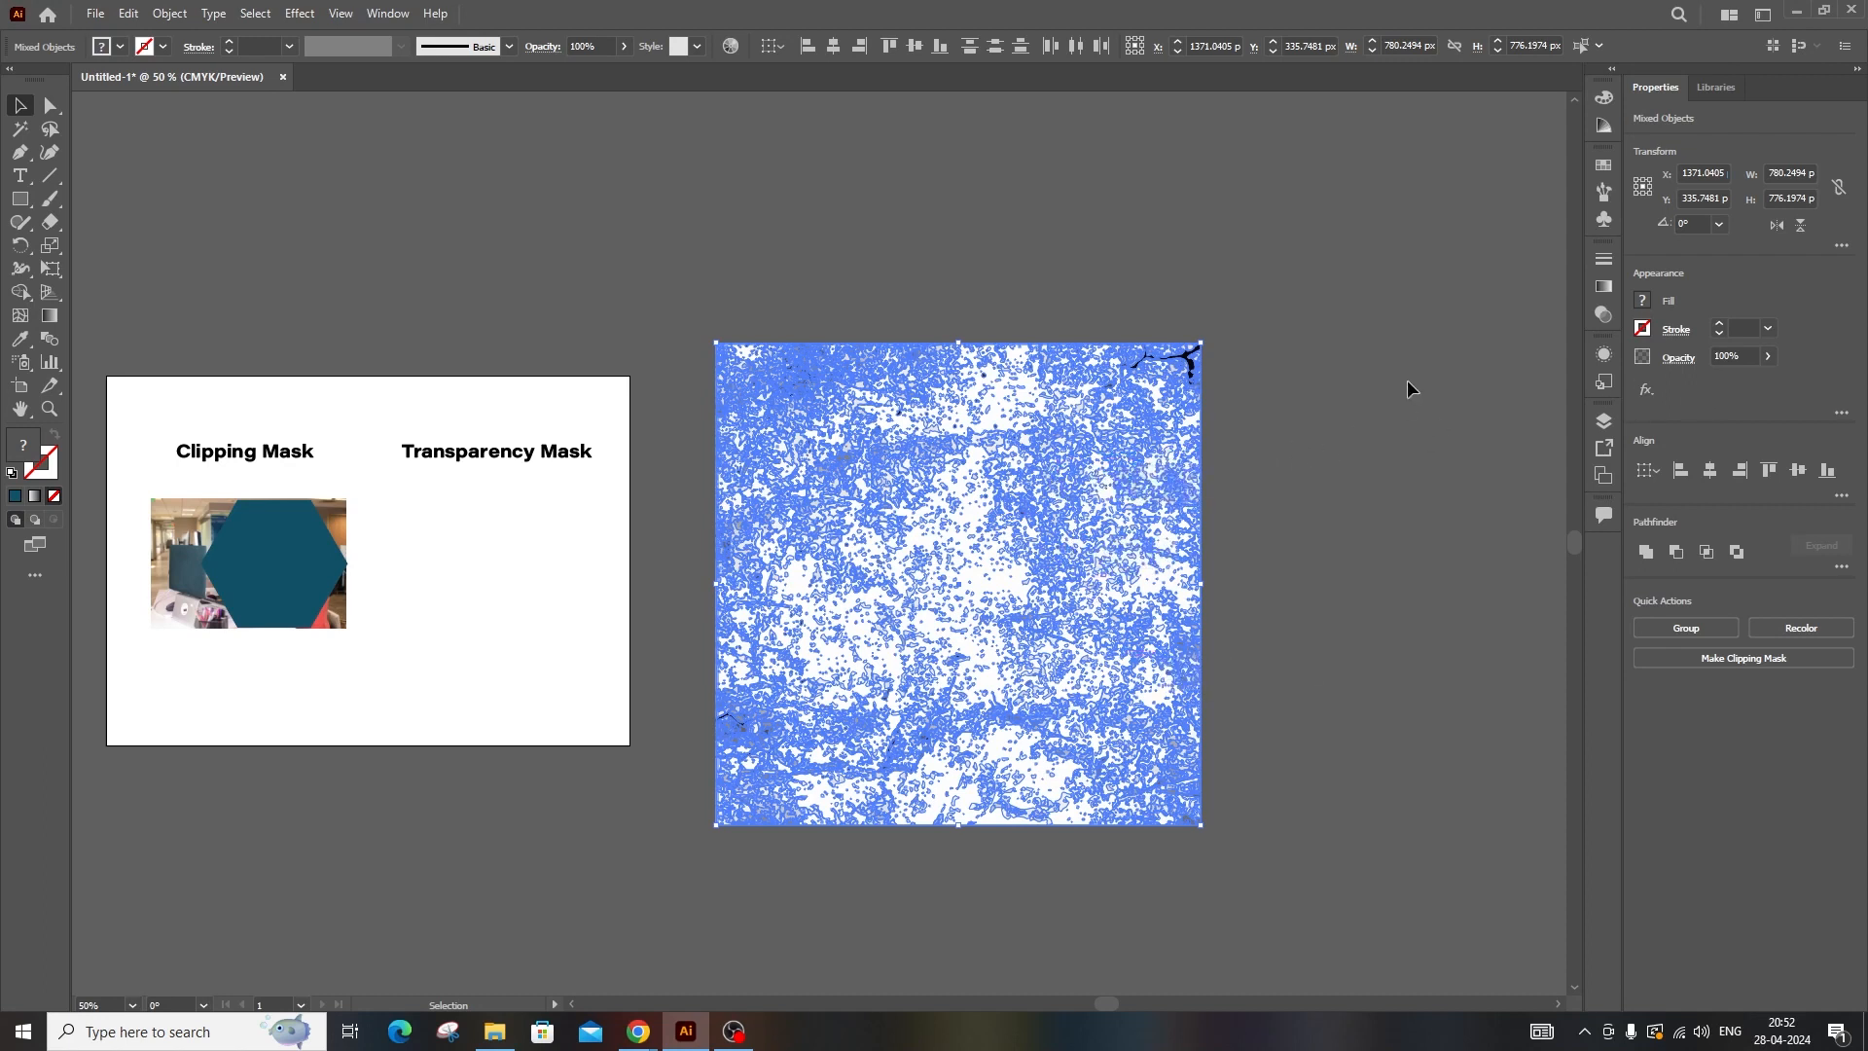
{"action": "left_click", "coordinate": [1606, 318]}
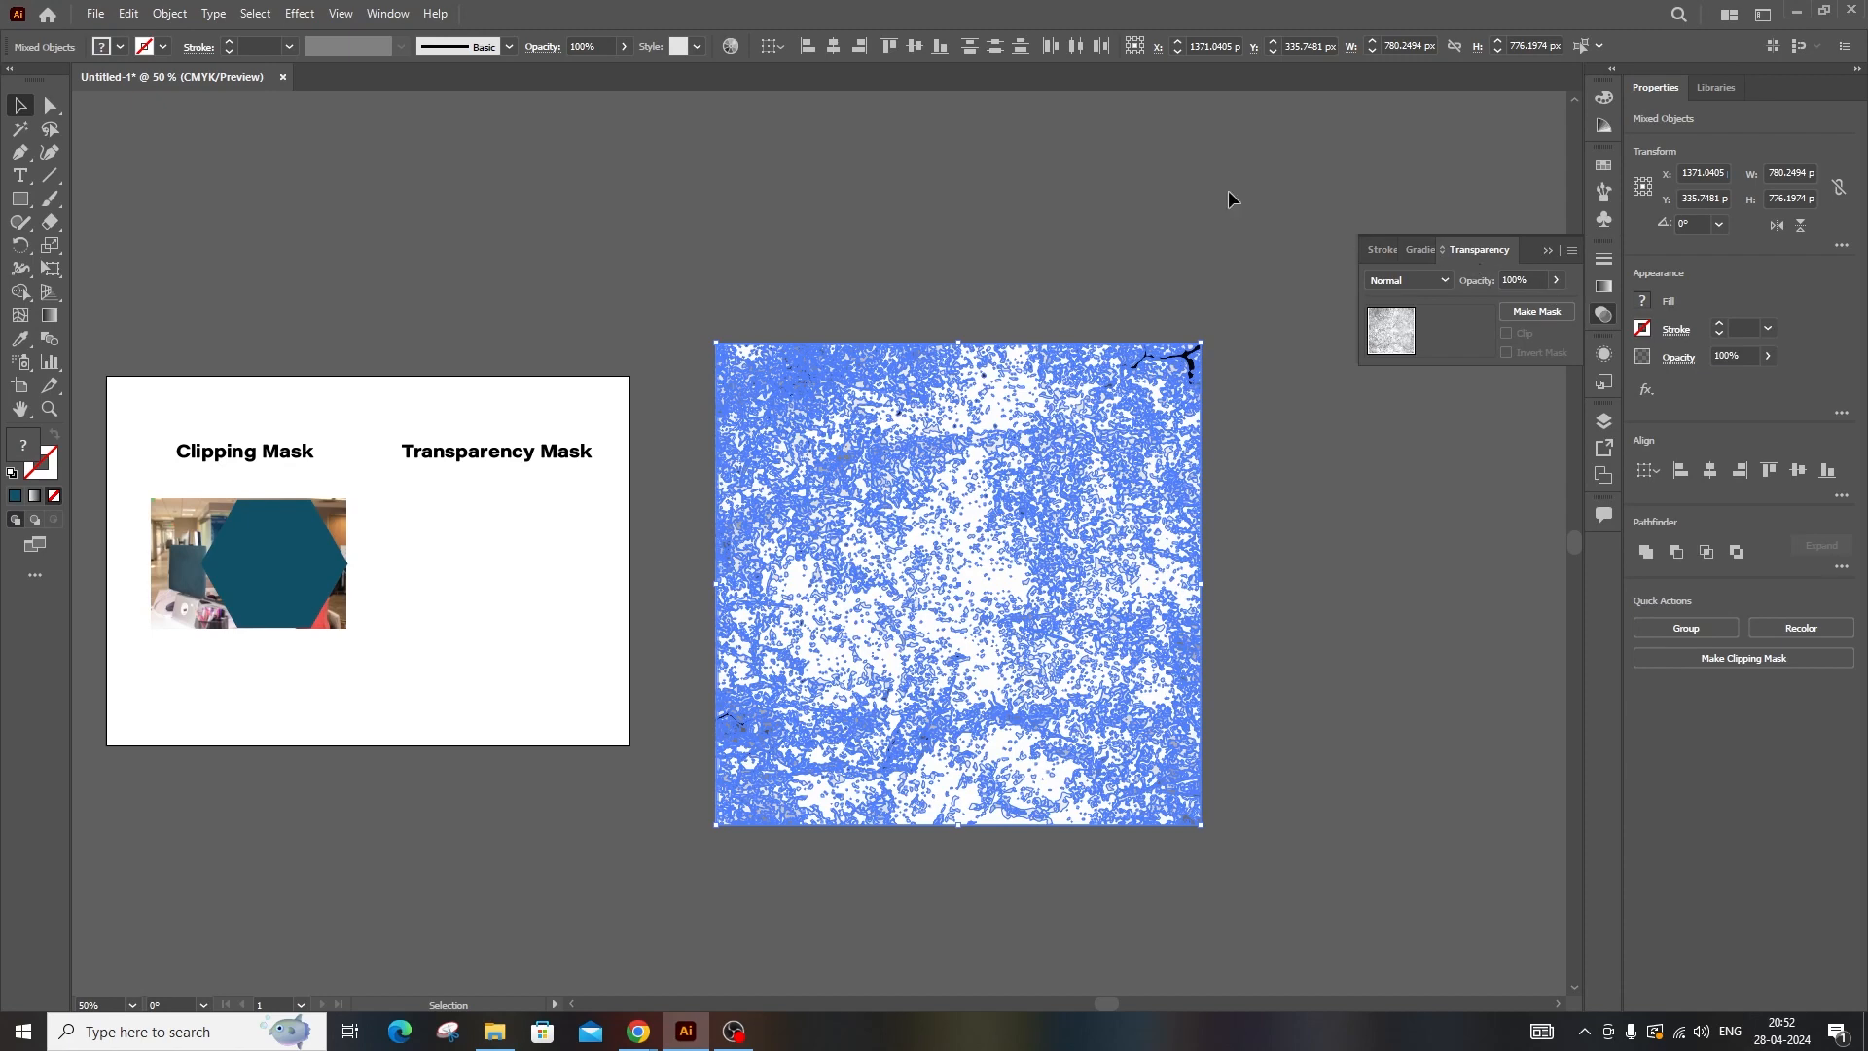
{"action": "left_click", "coordinate": [388, 14]}
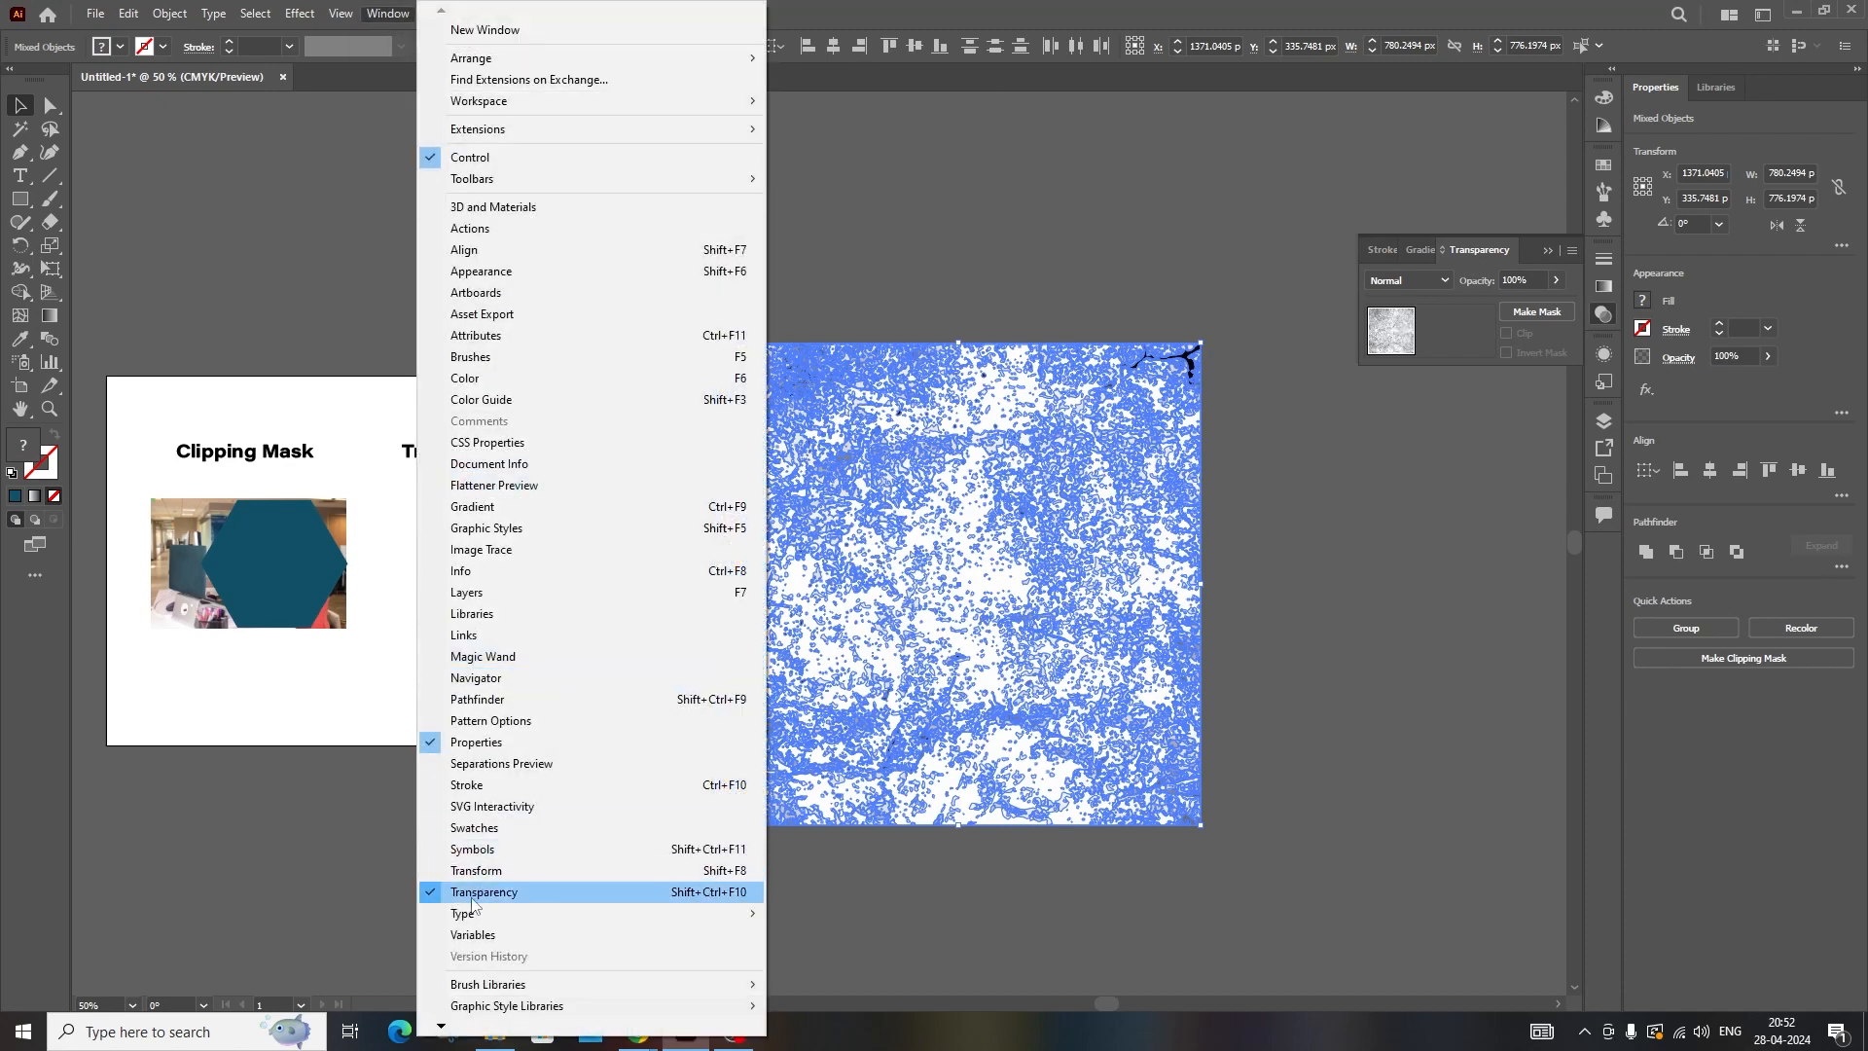
{"action": "left_click", "coordinate": [1464, 317]}
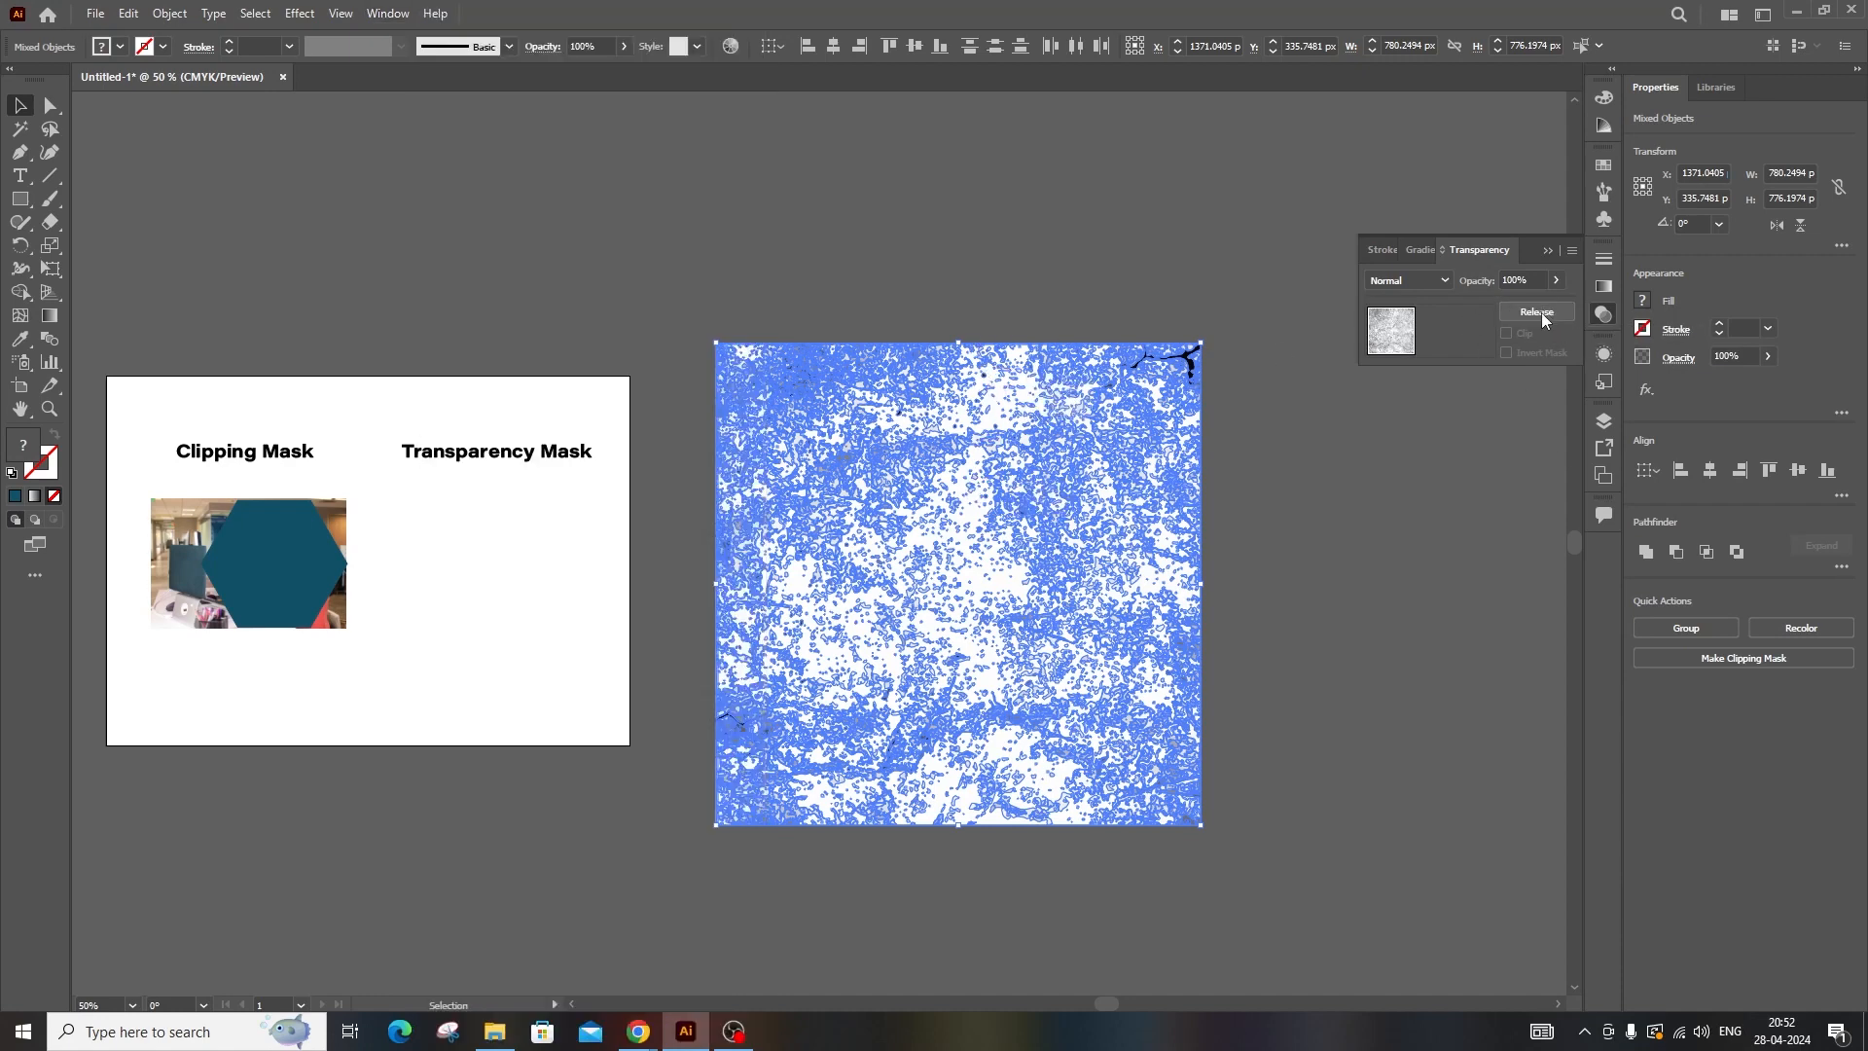
{"action": "left_click", "coordinate": [1542, 312]}
{"action": "left_click", "coordinate": [1324, 506]}
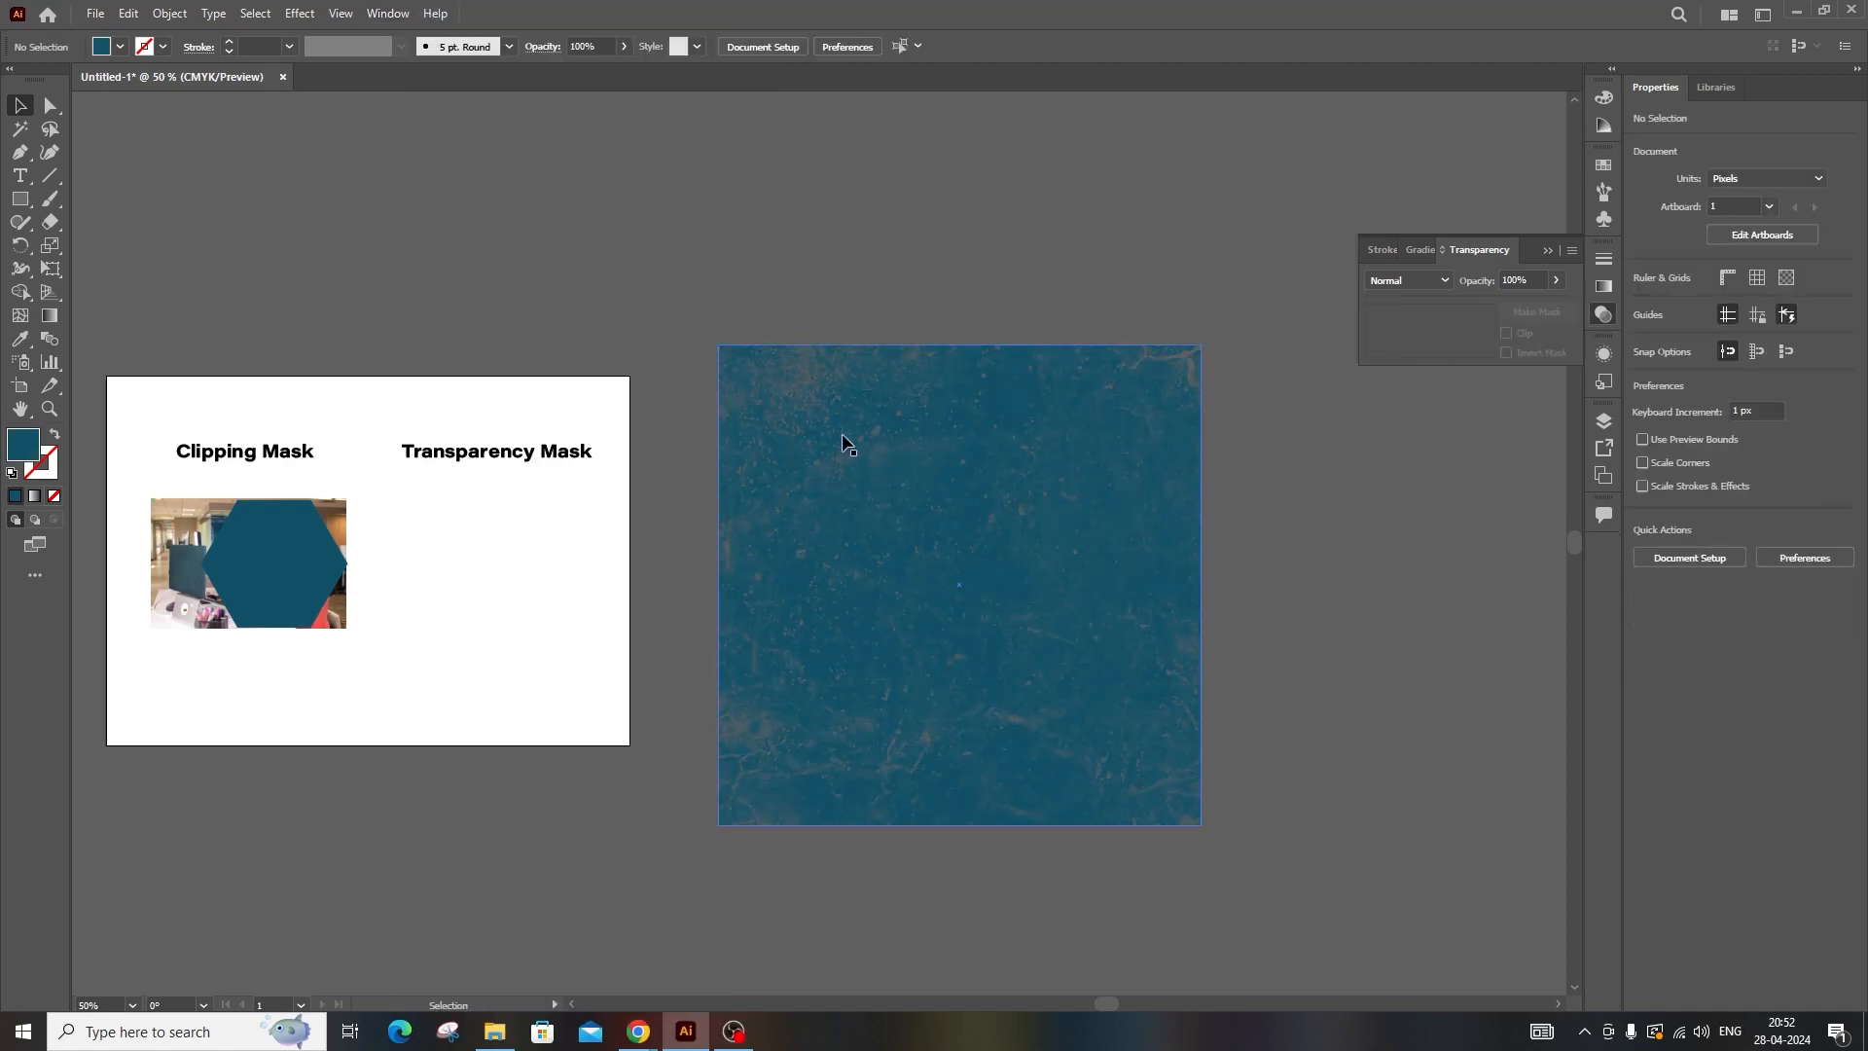
- Move the masked teal rectangle onto the artboard under the Transparency Mask heading and inspect its texture up close
{"action": "scroll", "coordinate": [836, 442], "scroll_direction": "up", "scroll_amount": 4}
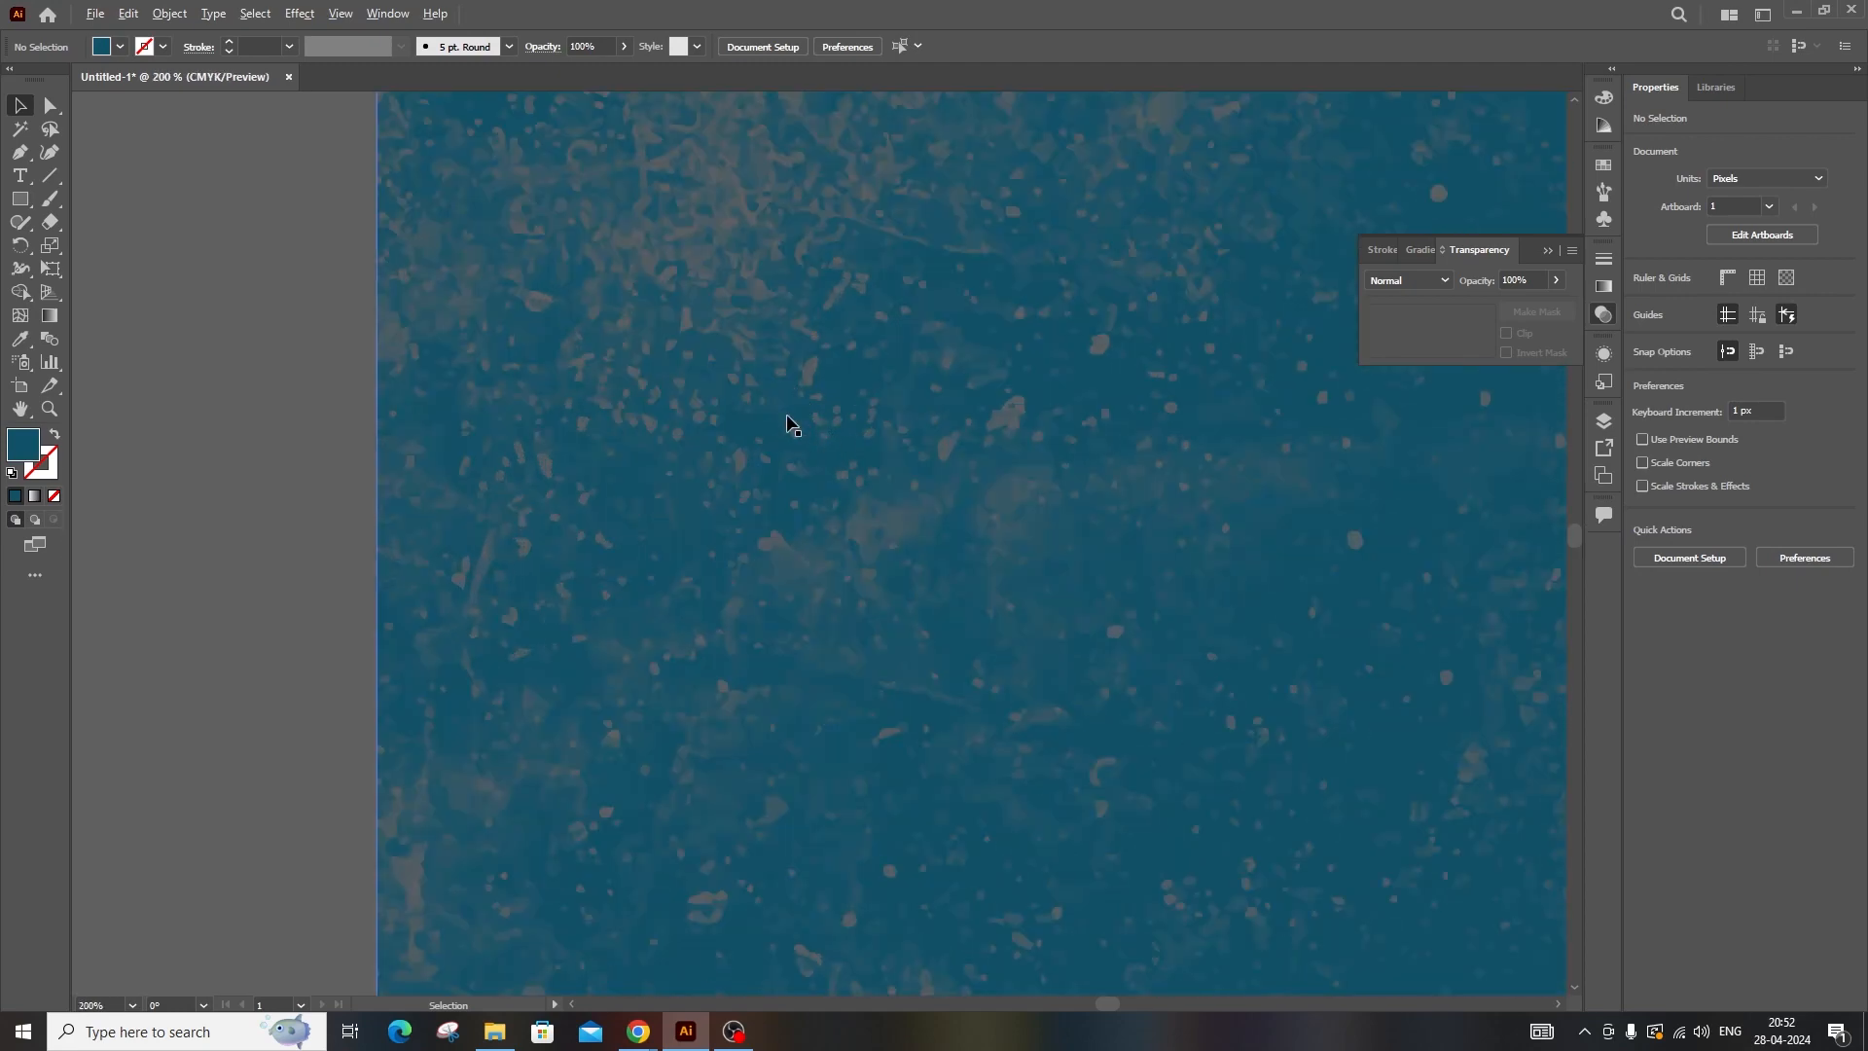
{"action": "scroll", "coordinate": [789, 423], "scroll_direction": "down", "scroll_amount": 2}
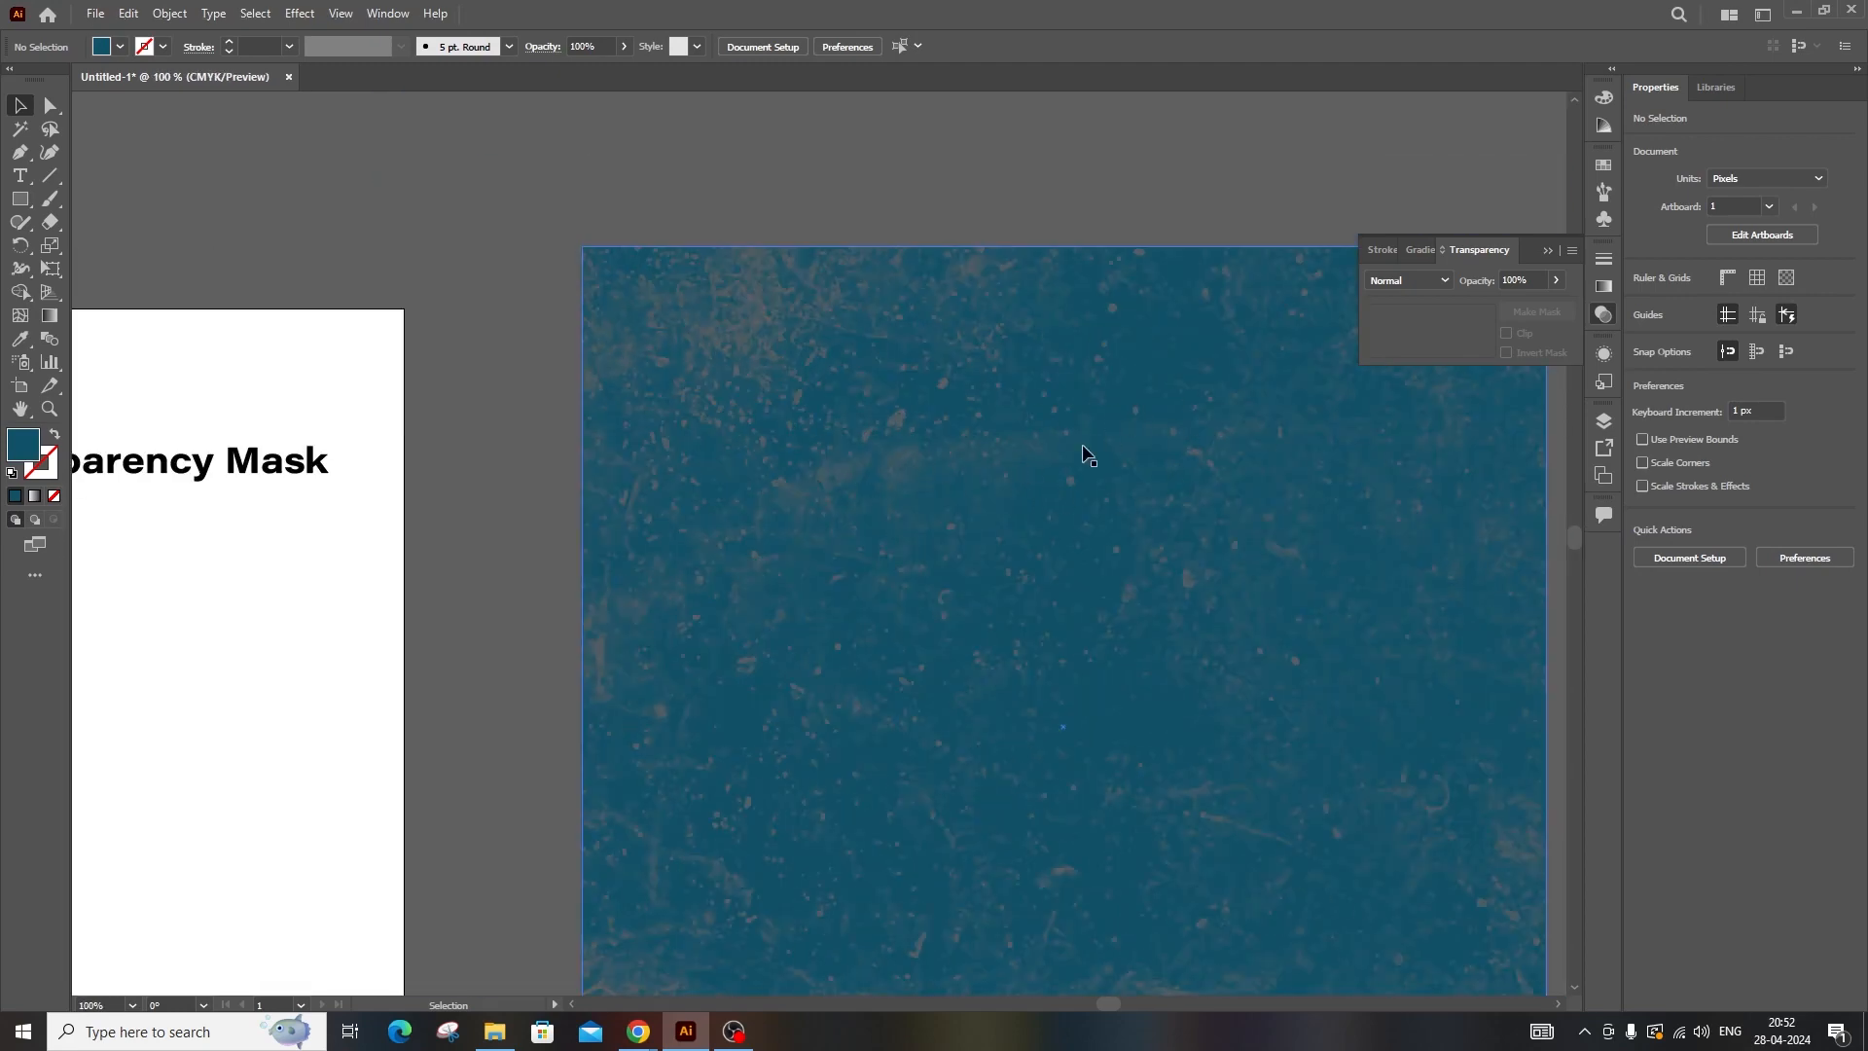
{"action": "left_click_drag", "start_coordinate": [1155, 438], "coordinate": [926, 447]}
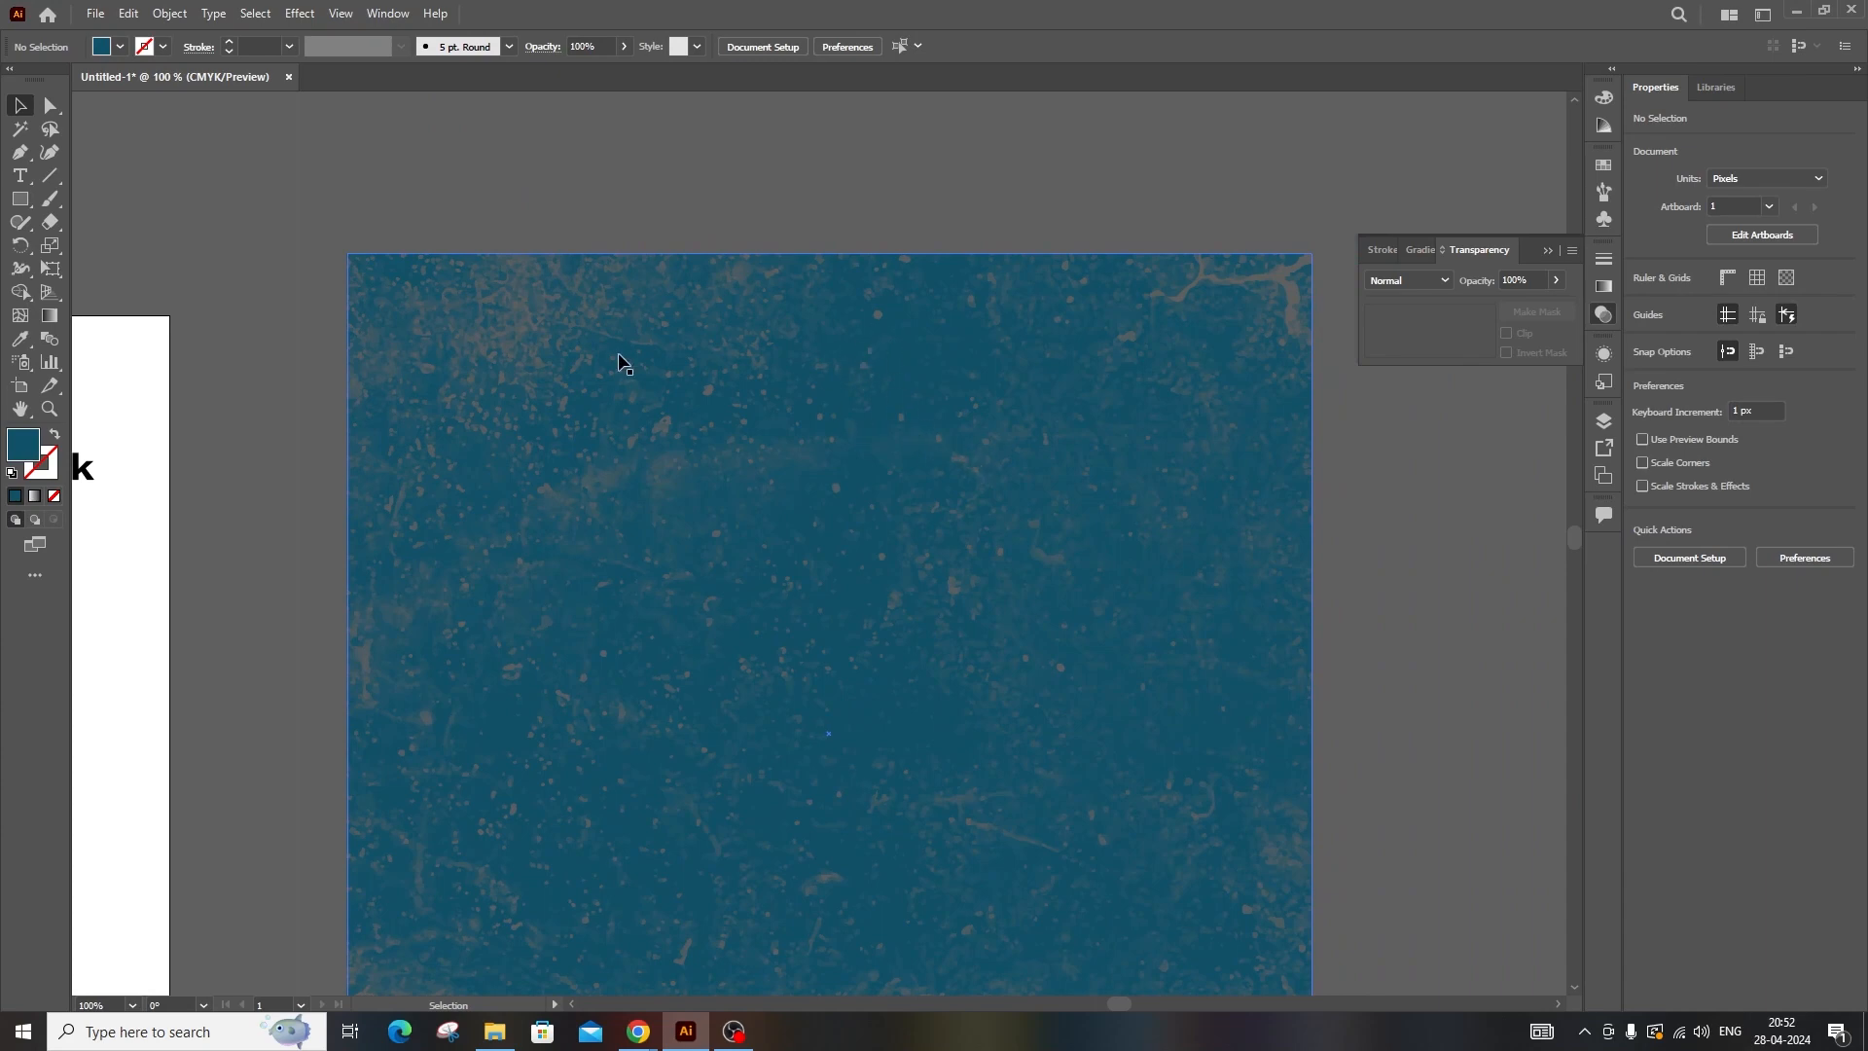
{"action": "scroll", "coordinate": [934, 441], "scroll_direction": "down", "scroll_amount": 3}
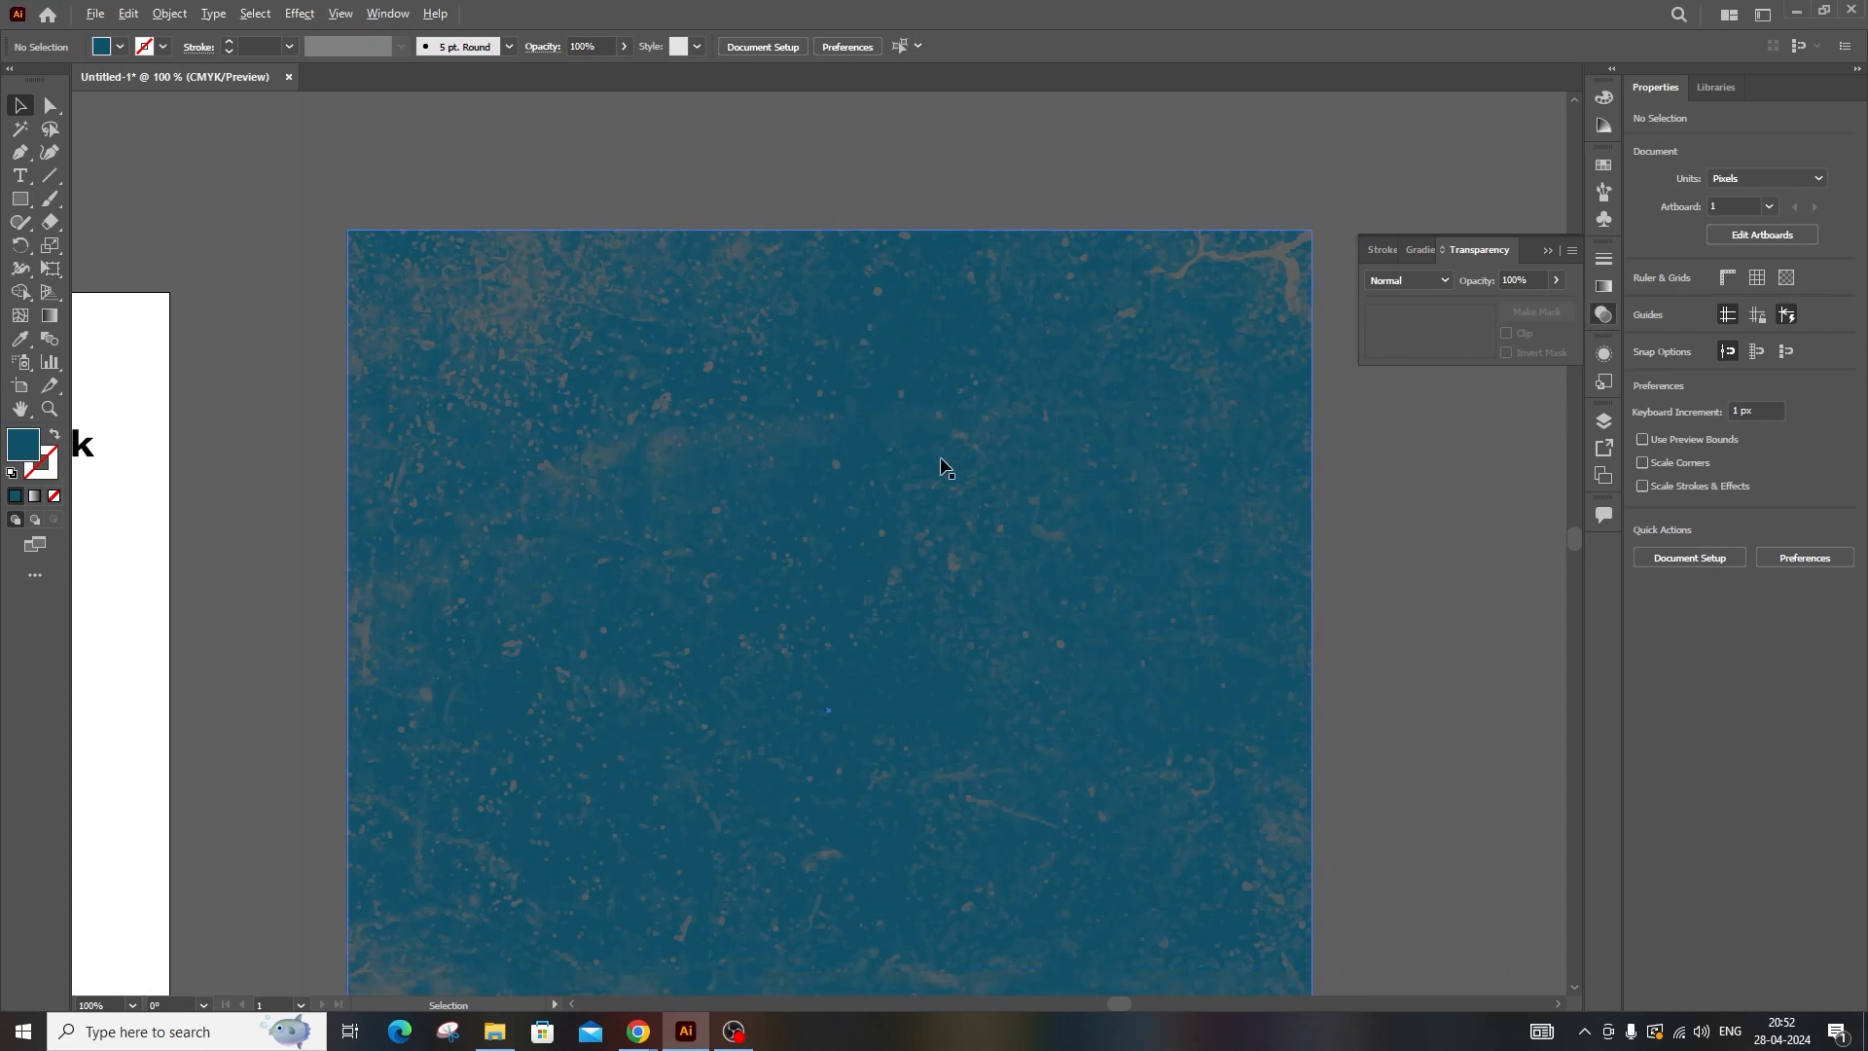
{"action": "left_click_drag", "start_coordinate": [851, 584], "coordinate": [685, 650]}
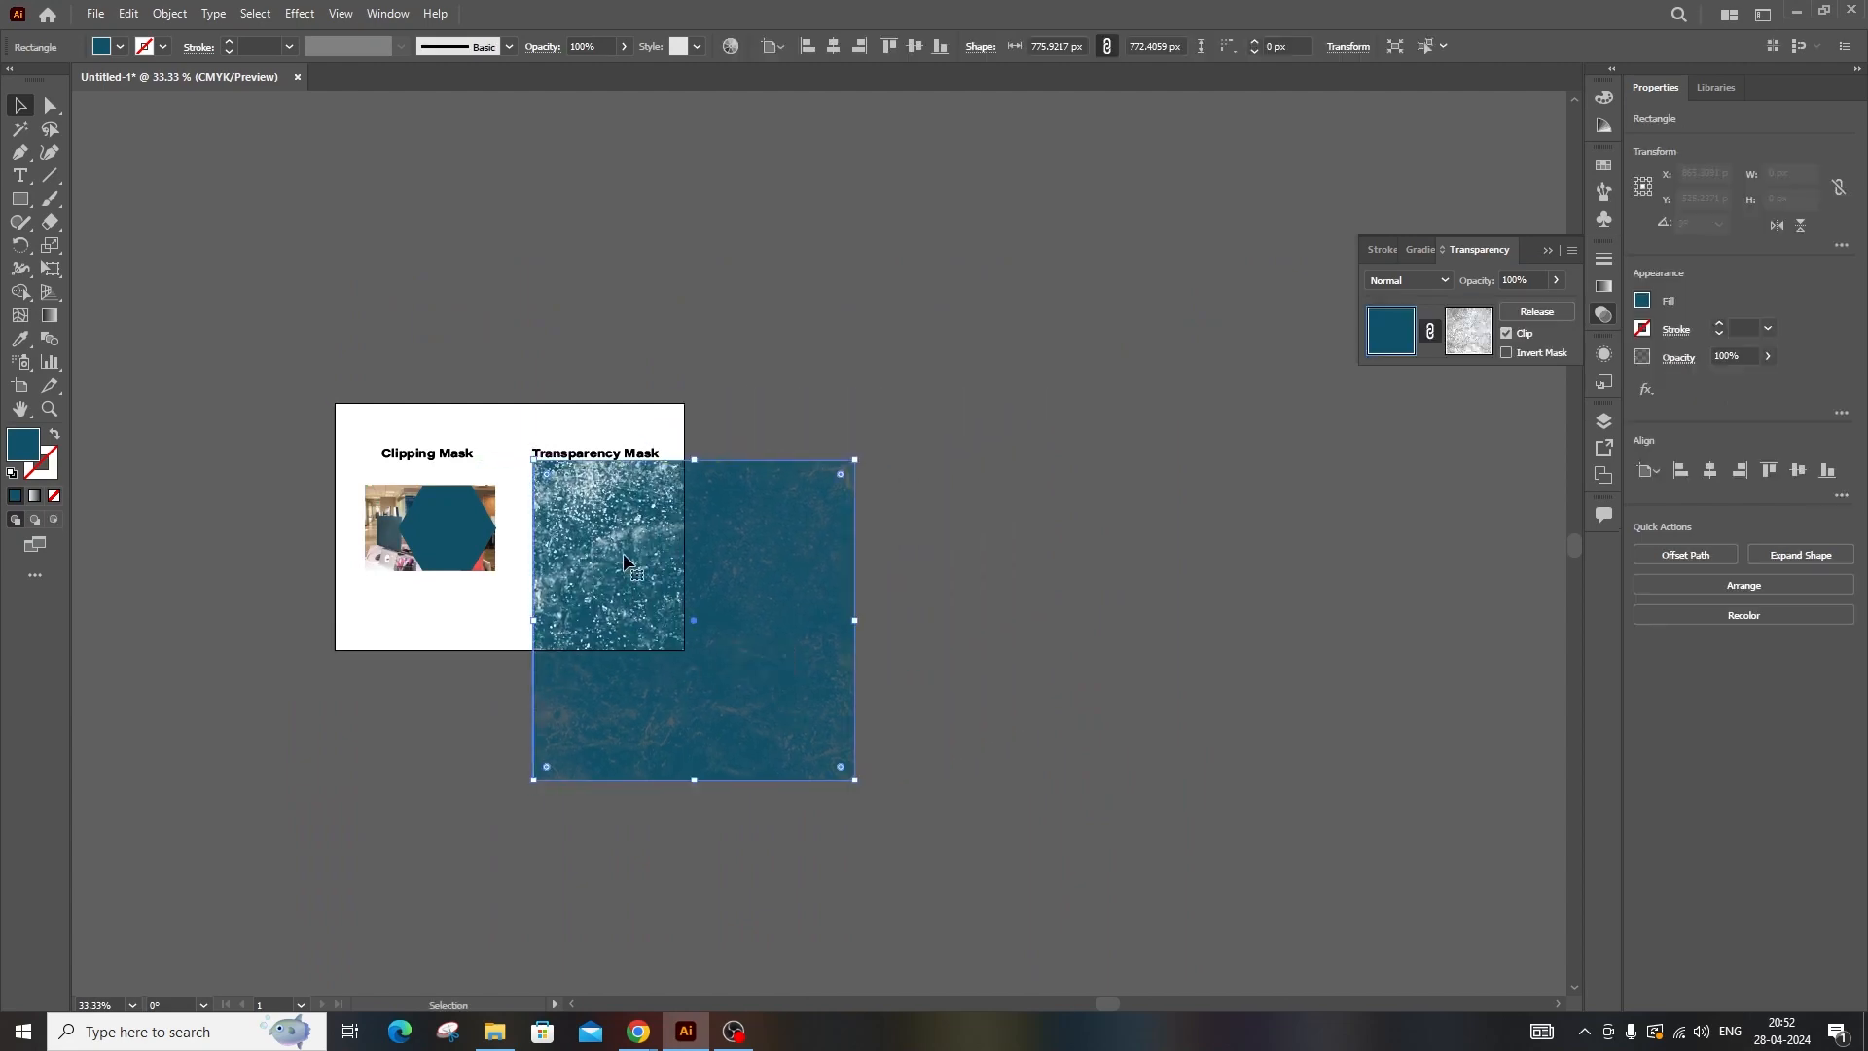
{"action": "left_click_drag", "start_coordinate": [623, 553], "coordinate": [602, 570]}
{"action": "scroll", "coordinate": [615, 575], "scroll_direction": "up", "scroll_amount": 2}
{"action": "scroll", "coordinate": [615, 574], "scroll_direction": "up", "scroll_amount": 2}
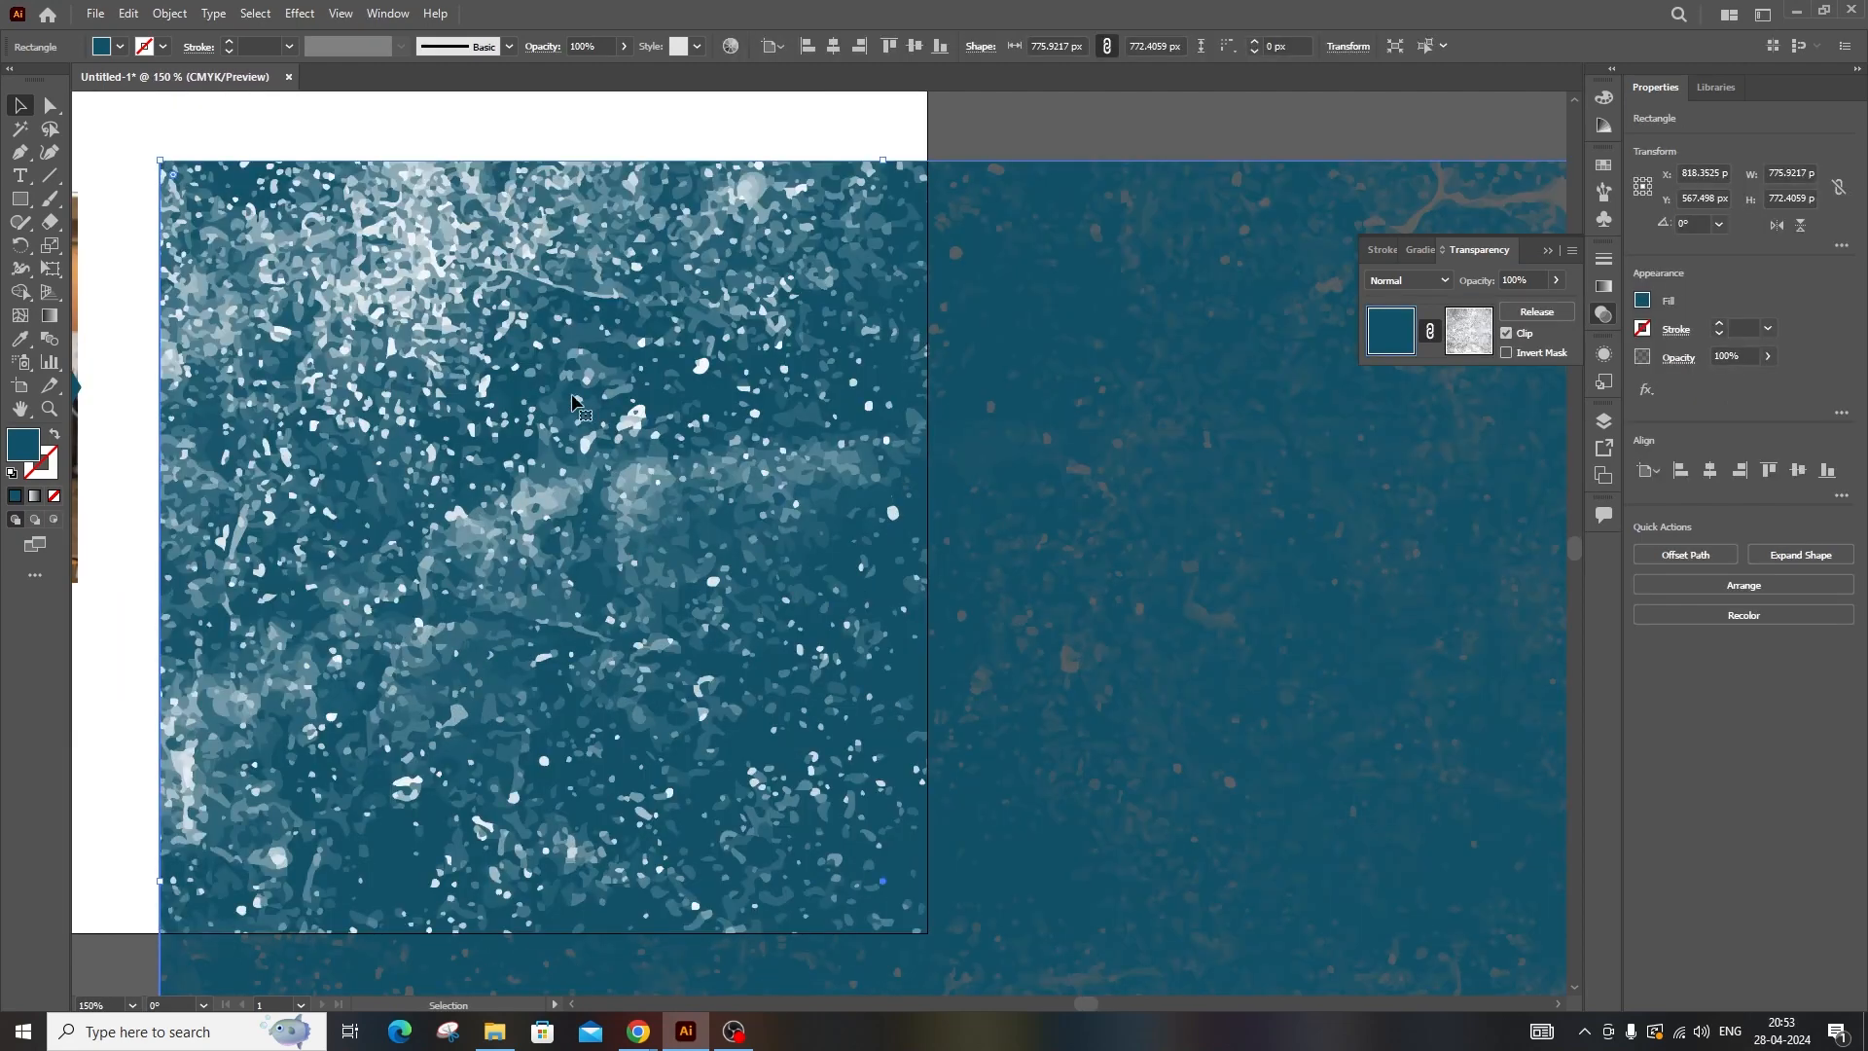
{"action": "scroll", "coordinate": [654, 353], "scroll_direction": "down", "scroll_amount": 1}
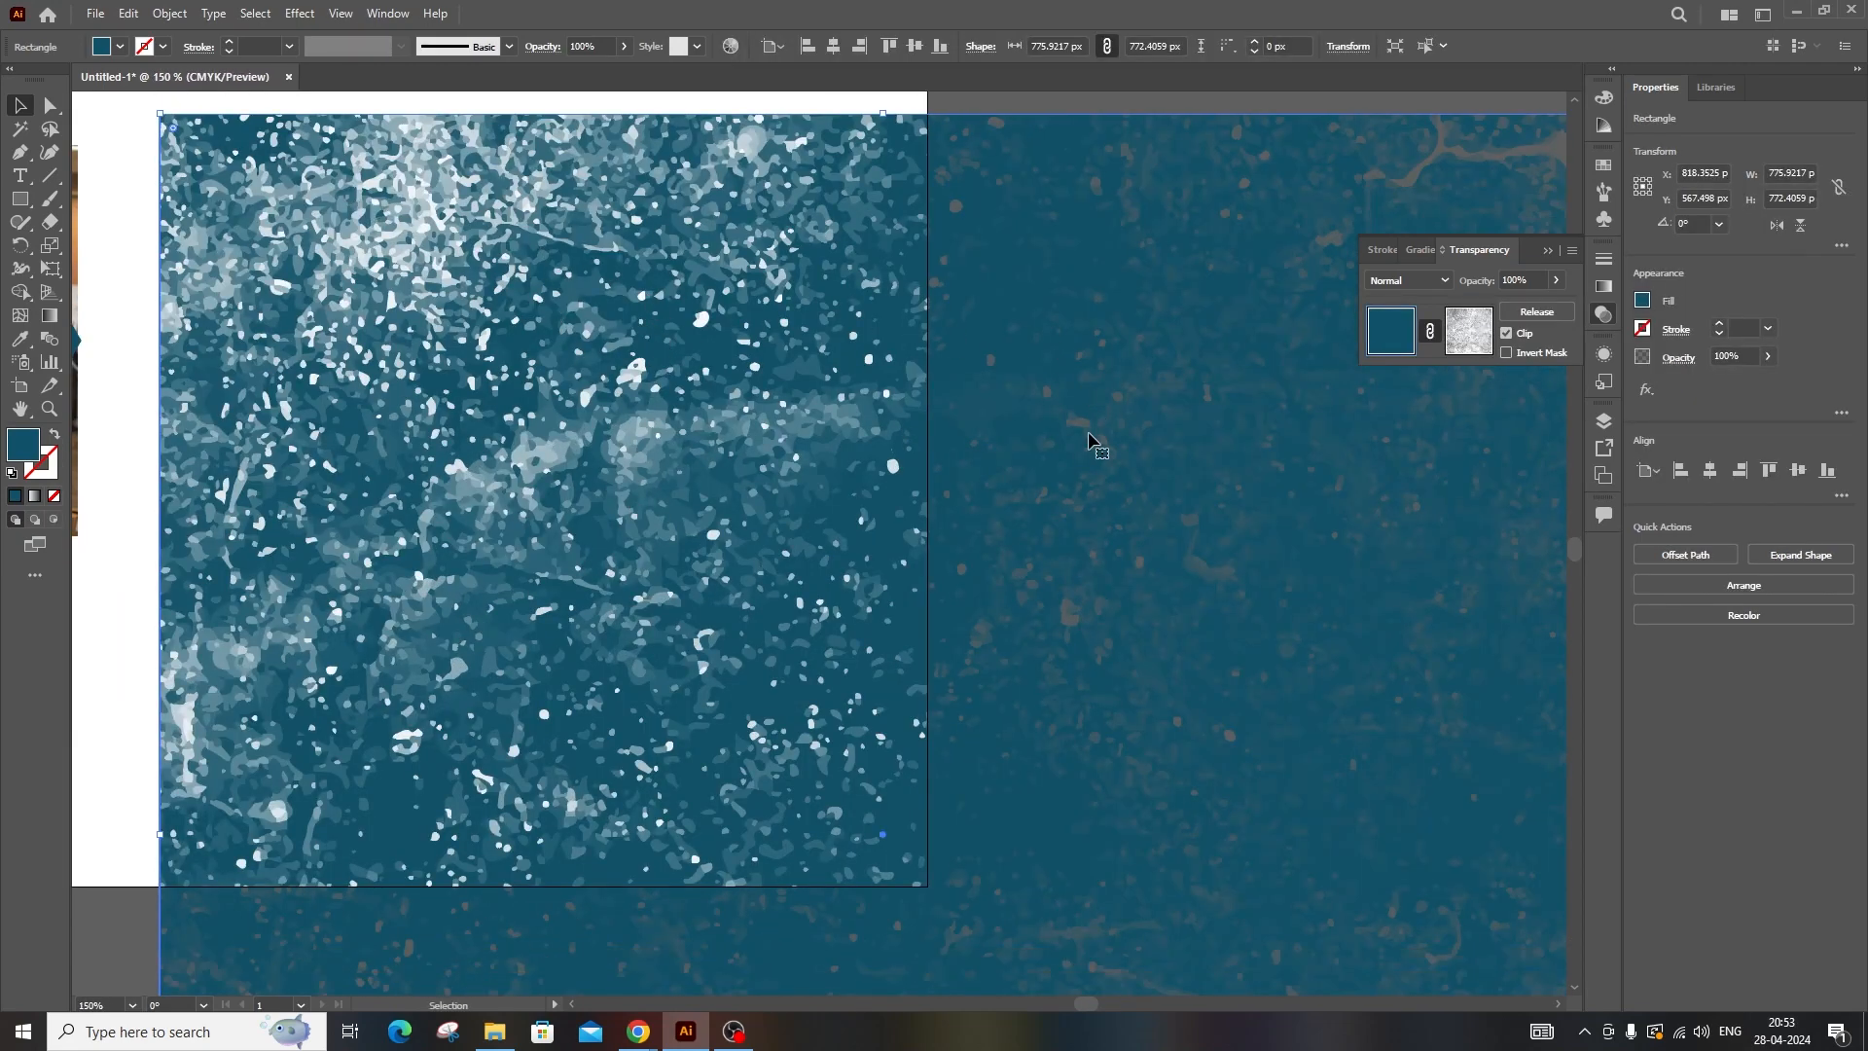
{"action": "scroll", "coordinate": [951, 481], "scroll_direction": "down", "scroll_amount": 4}
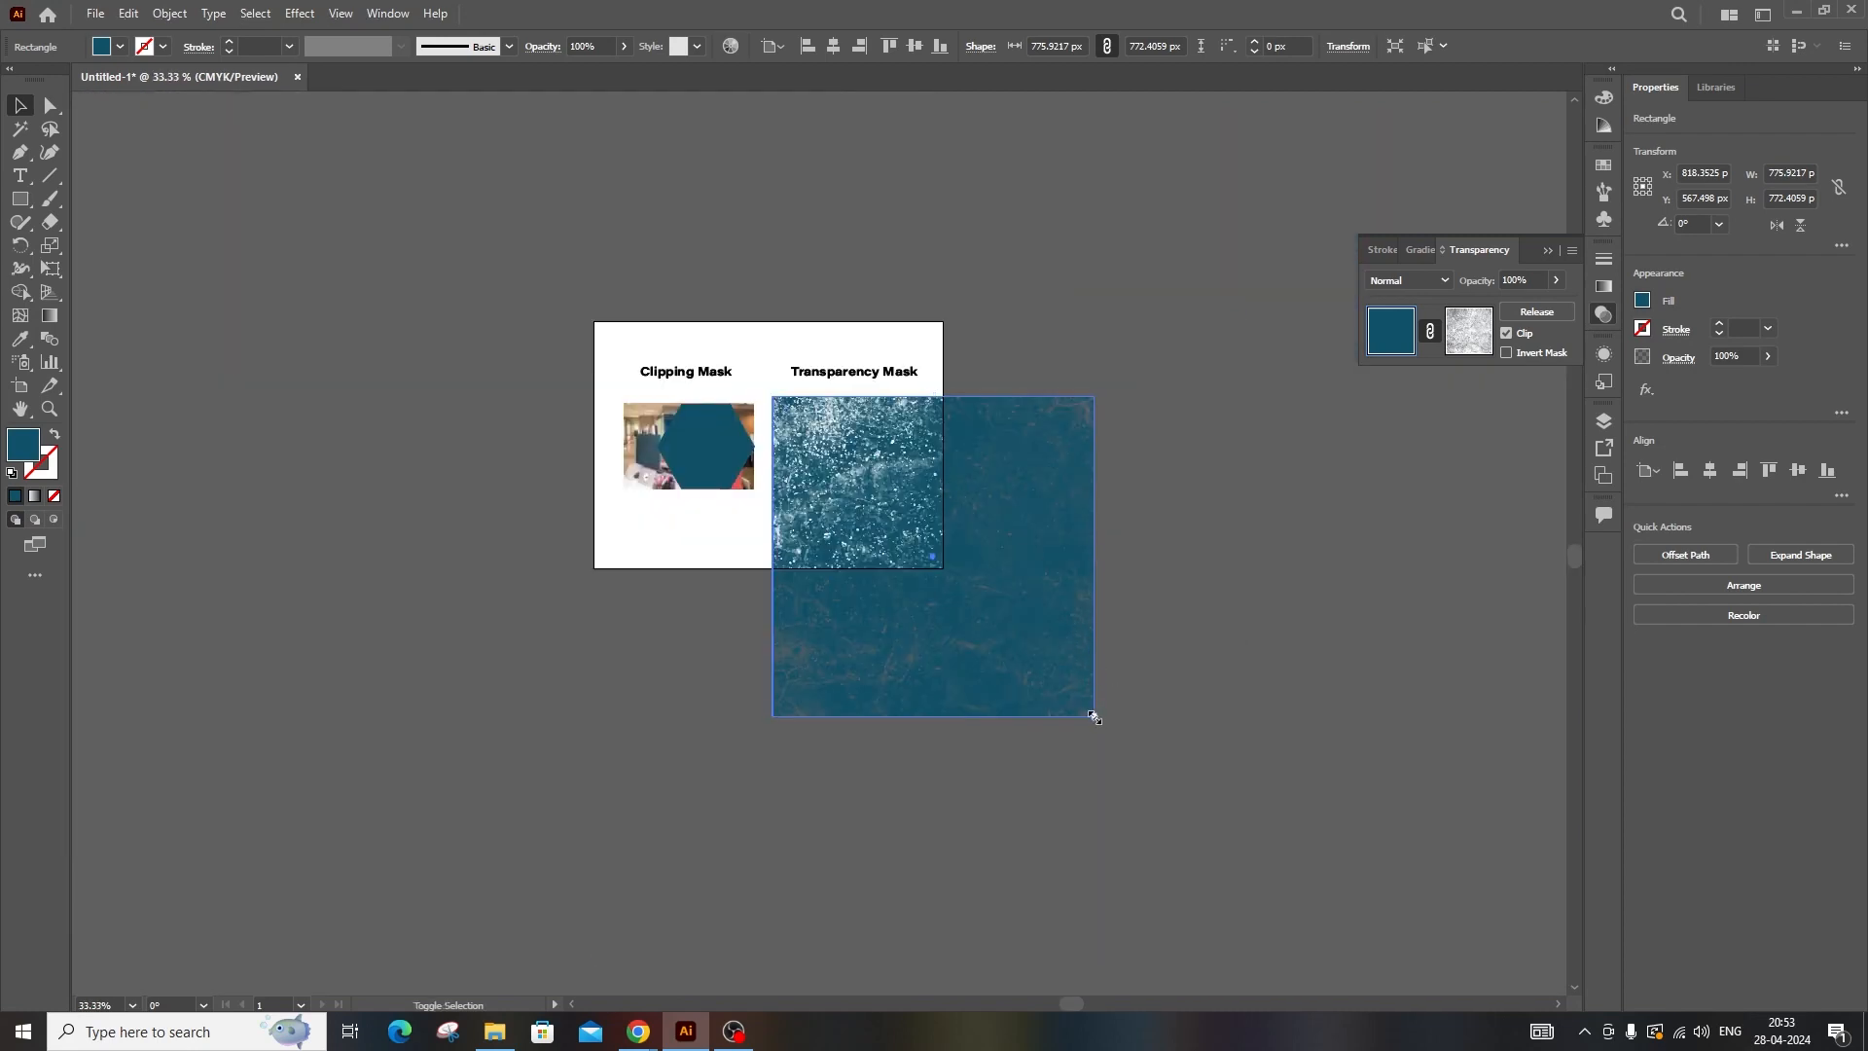
- Try to scale the masked rectangle down to fit under the Transparency Mask heading, and undo the resizing
{"action": "left_click_drag", "start_coordinate": [1094, 717], "coordinate": [980, 621]}
{"action": "mouse_move", "coordinate": [929, 548]}
{"action": "left_mouse_down"}
{"action": "mouse_move", "coordinate": [915, 553]}
{"action": "mouse_move", "coordinate": [917, 525]}
{"action": "left_mouse_up"}
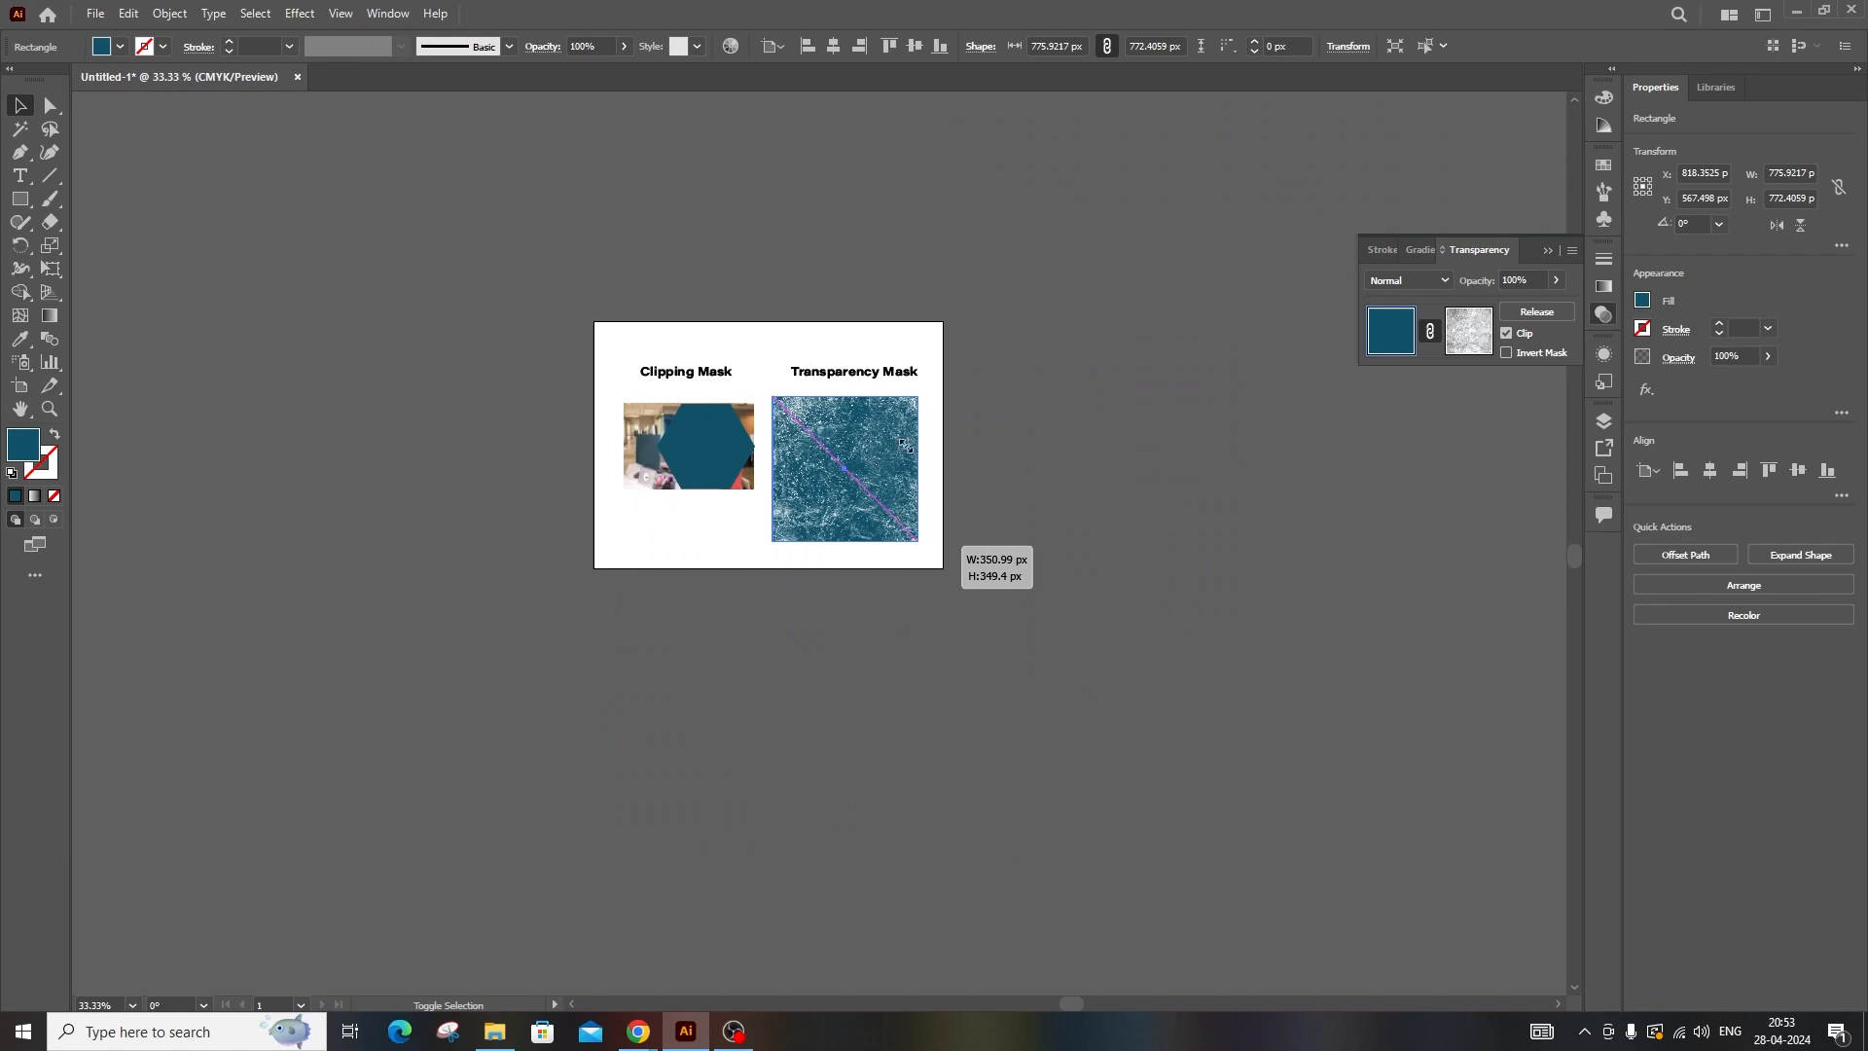
{"action": "left_click_drag", "start_coordinate": [905, 446], "coordinate": [919, 452]}
{"action": "left_click_drag", "start_coordinate": [917, 524], "coordinate": [879, 429]}
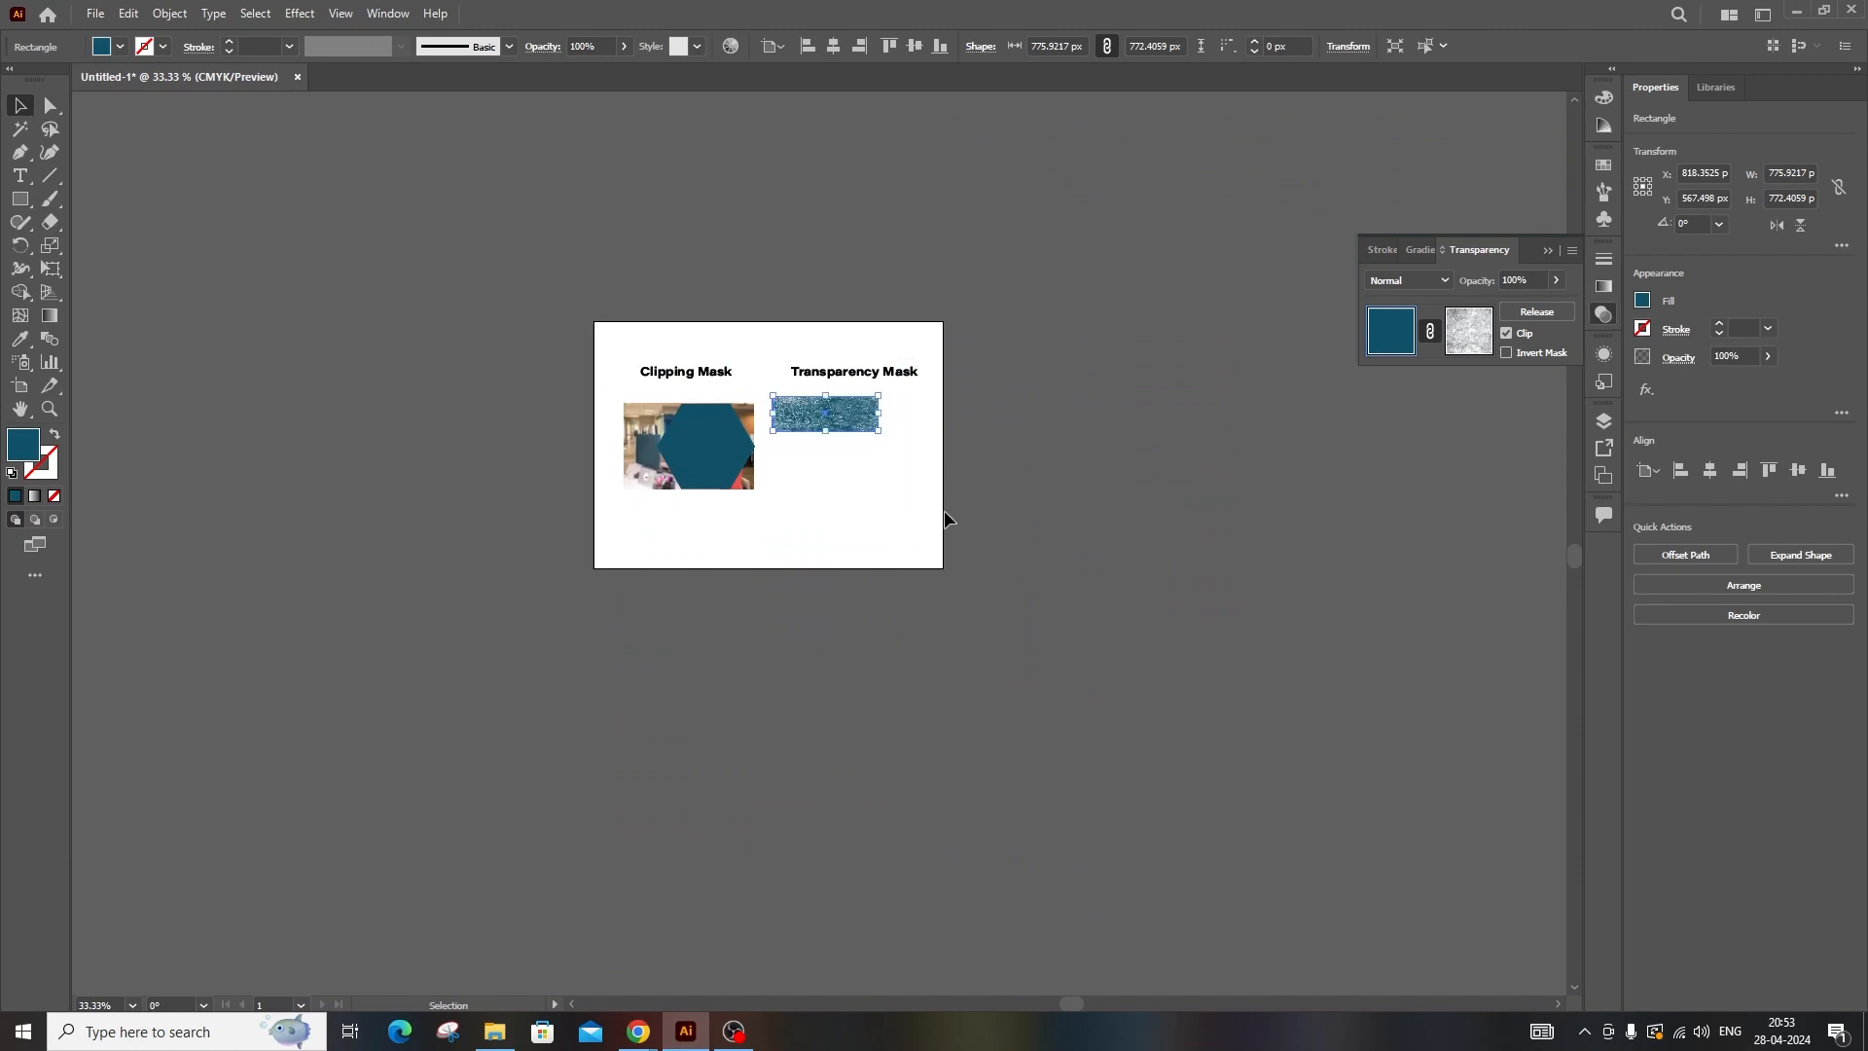
{"action": "key", "text": "ctrl+z"}
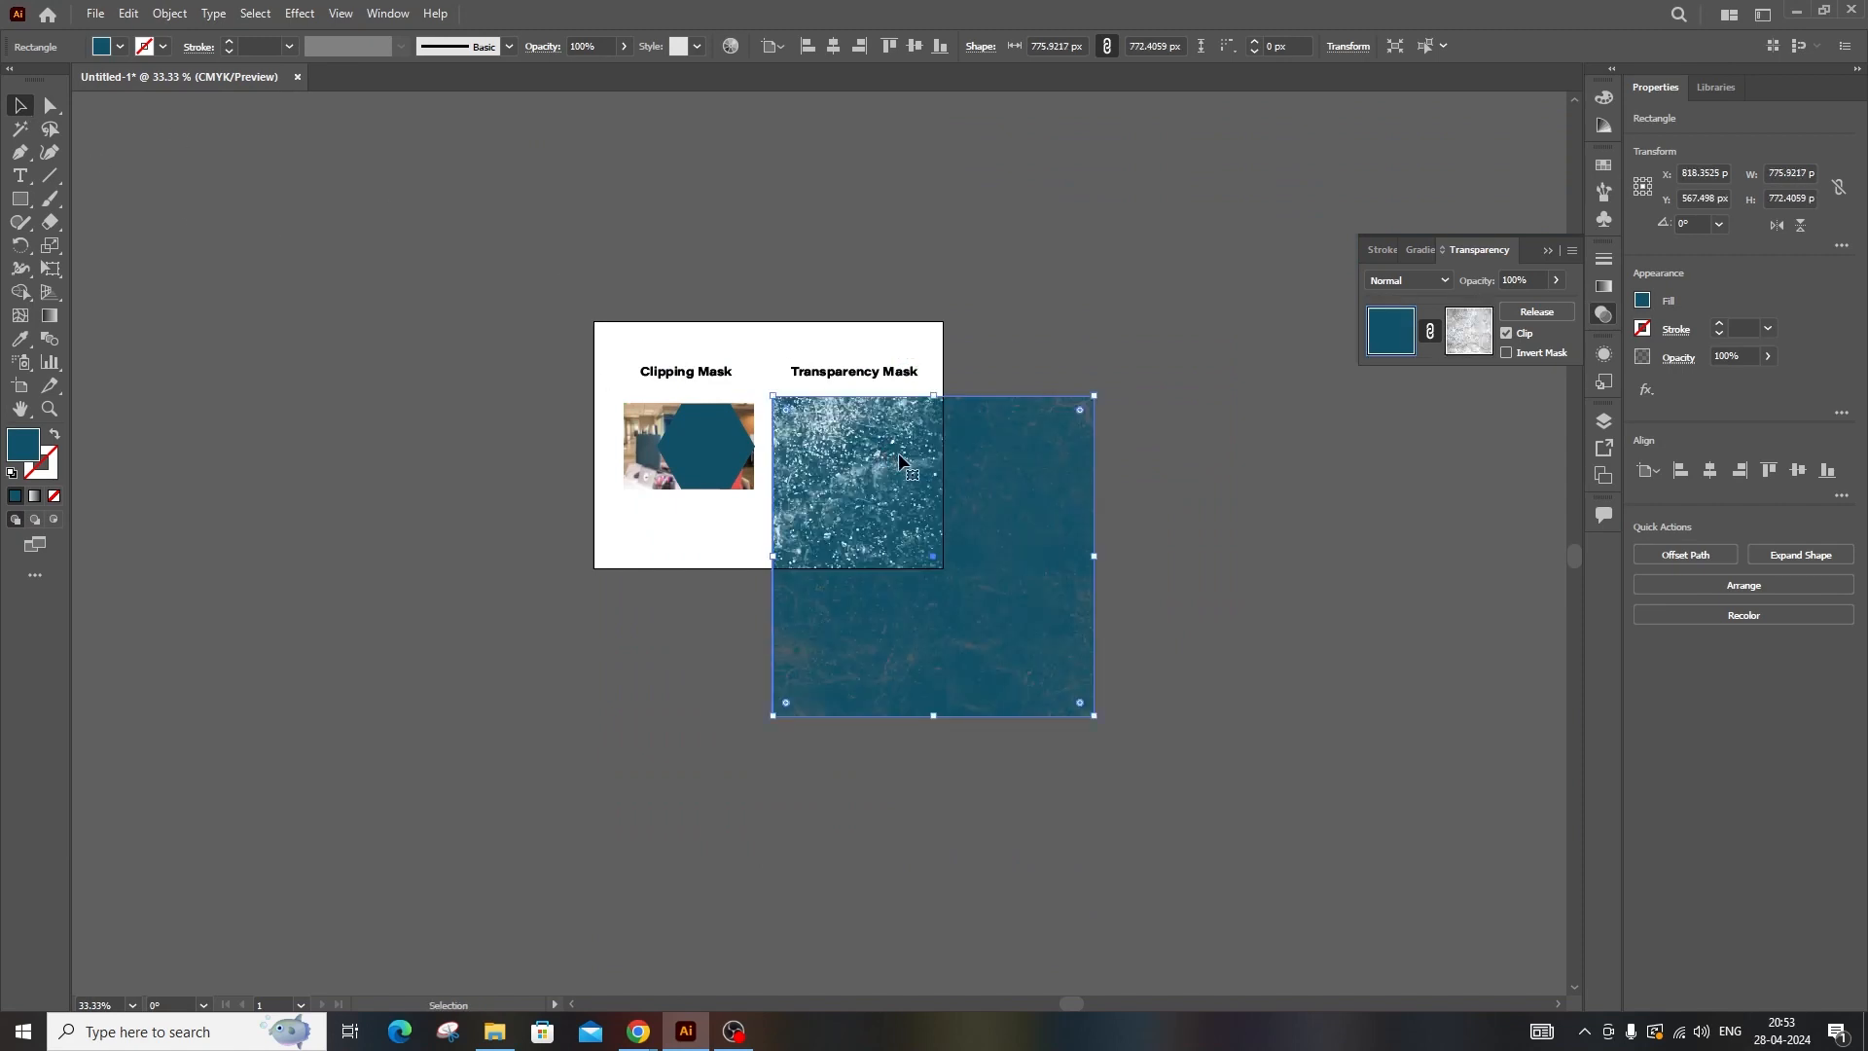
- Move the masked teal rectangle off the artboard onto the empty canvas beside it
{"action": "scroll", "coordinate": [1122, 593], "scroll_direction": "up", "scroll_amount": 1}
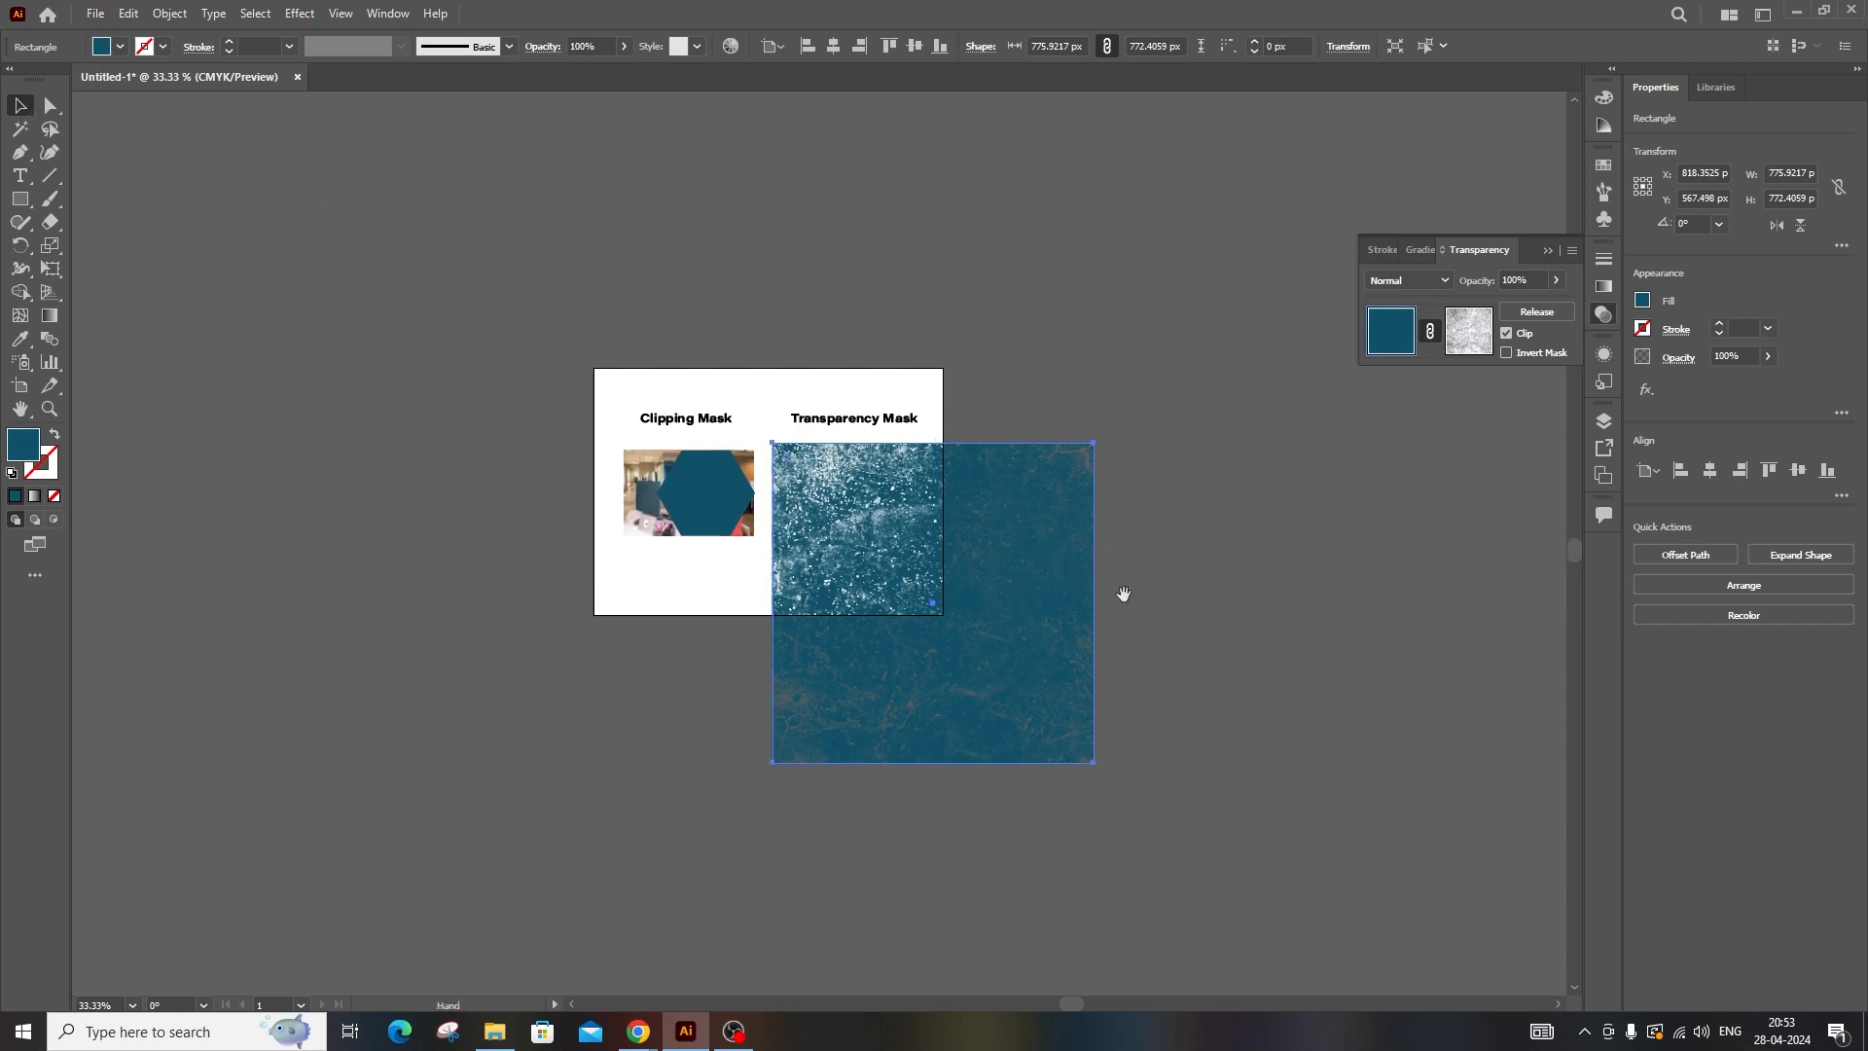
{"action": "scroll", "coordinate": [1123, 593], "scroll_direction": "down", "scroll_amount": 1}
{"action": "scroll", "coordinate": [988, 583], "scroll_direction": "up", "scroll_amount": 2, "text": "alt"}
{"action": "left_click_drag", "start_coordinate": [983, 571], "coordinate": [1277, 503]}
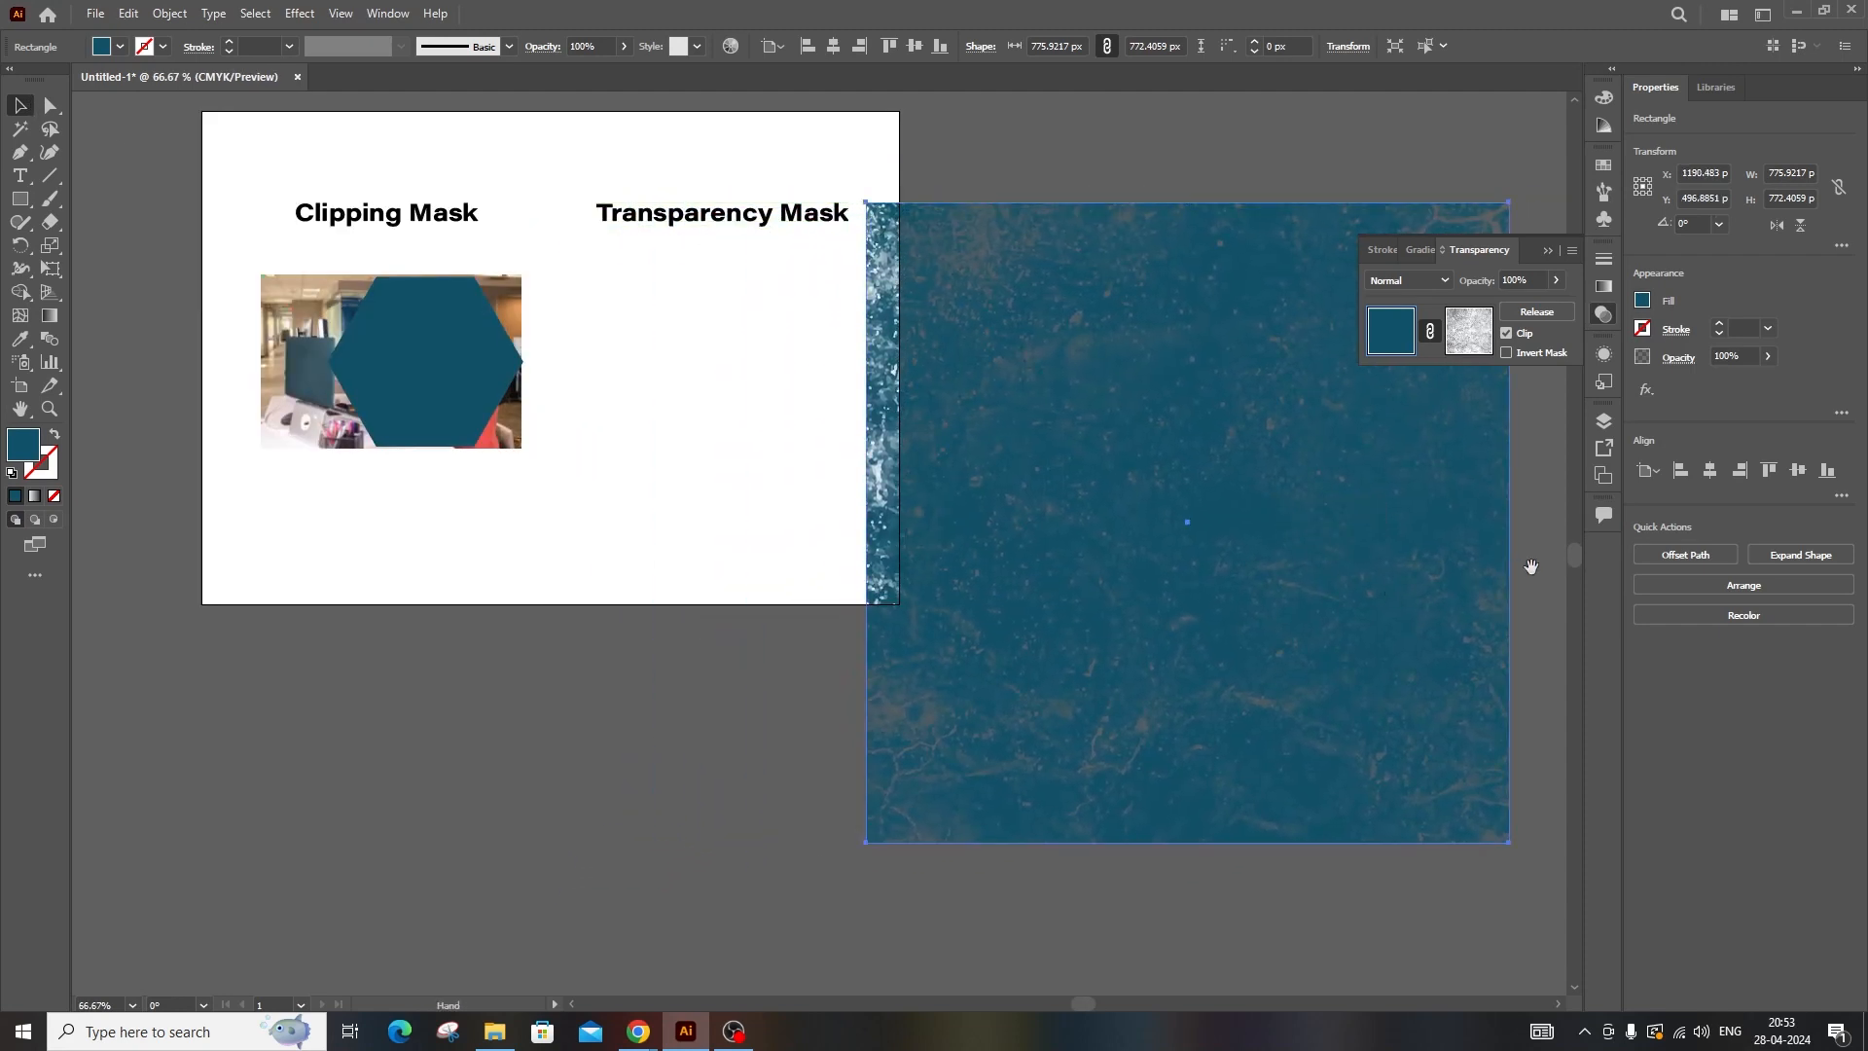
{"action": "left_click_drag", "start_coordinate": [1532, 567], "coordinate": [1089, 575]}
{"action": "left_click_drag", "start_coordinate": [847, 553], "coordinate": [927, 528]}
{"action": "left_click_drag", "start_coordinate": [1080, 558], "coordinate": [1080, 558]}
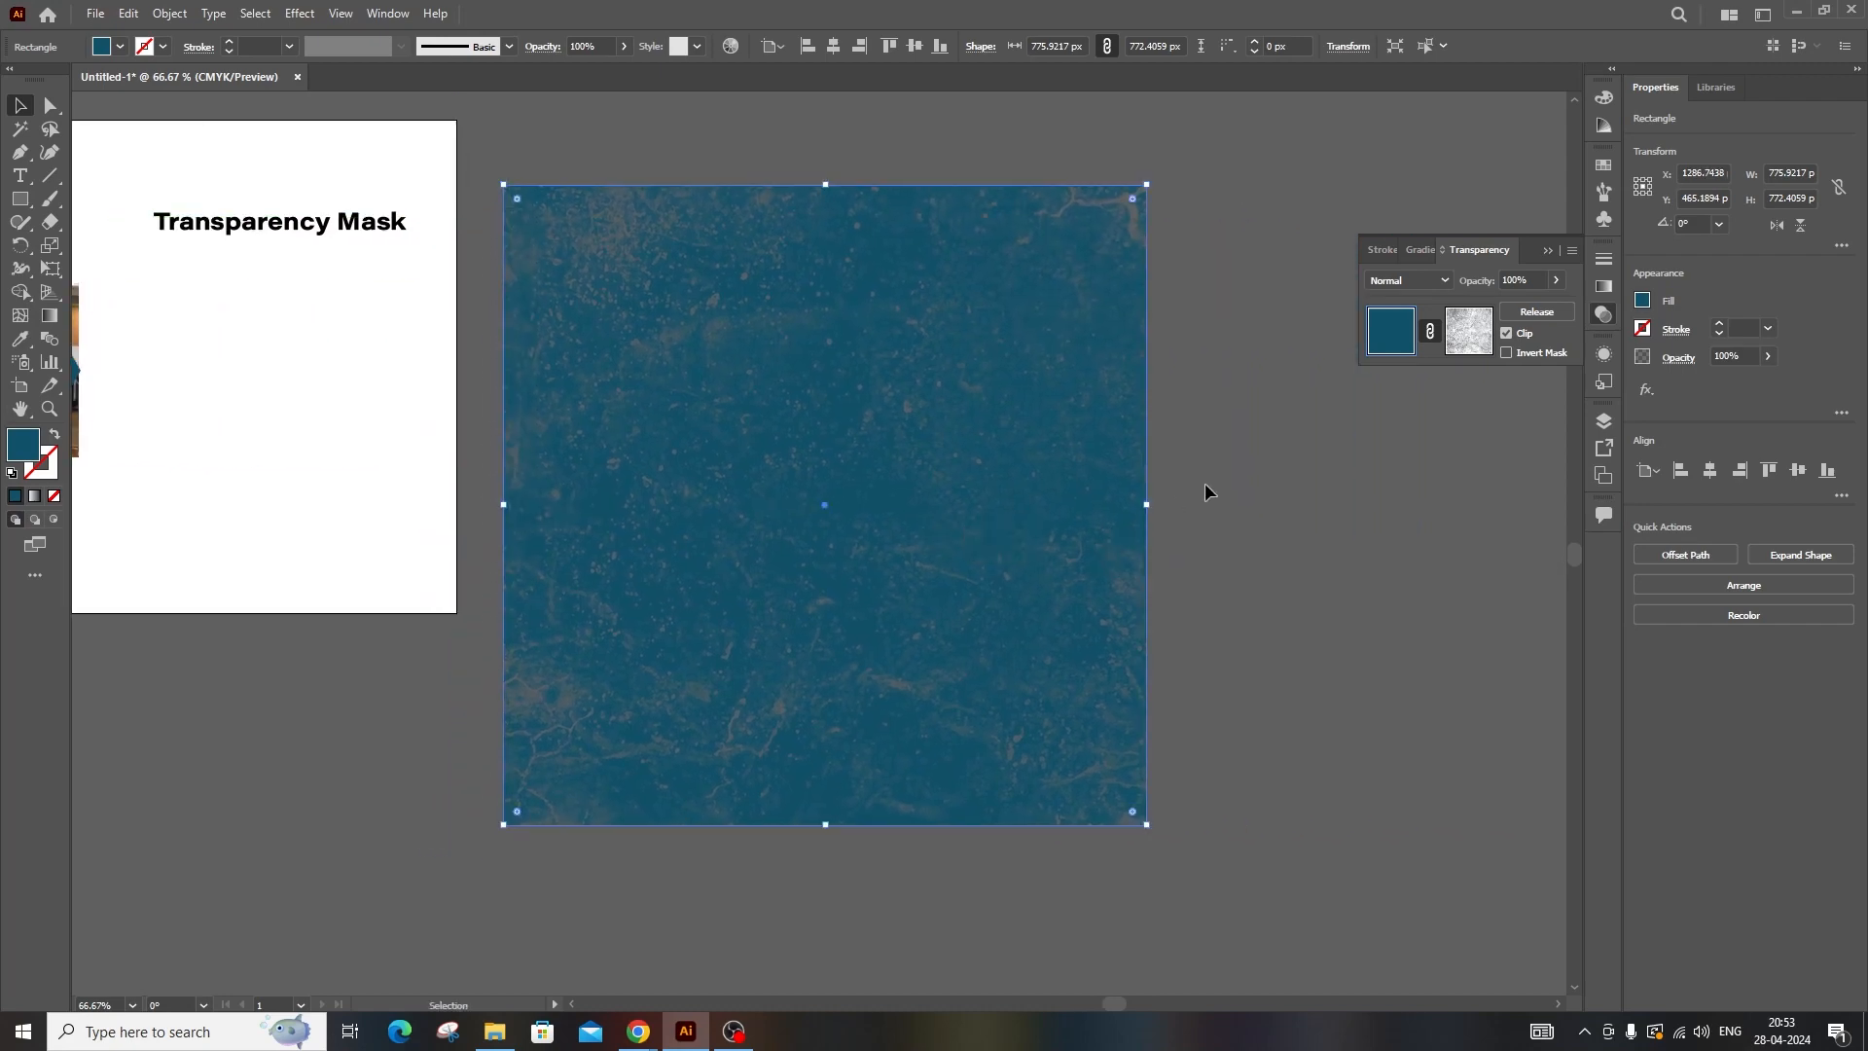
- Draw a teal rectangle about 776 by 772 px exactly over the masked rectangle
{"action": "left_click", "coordinate": [1206, 493]}
{"action": "left_click", "coordinate": [20, 199]}
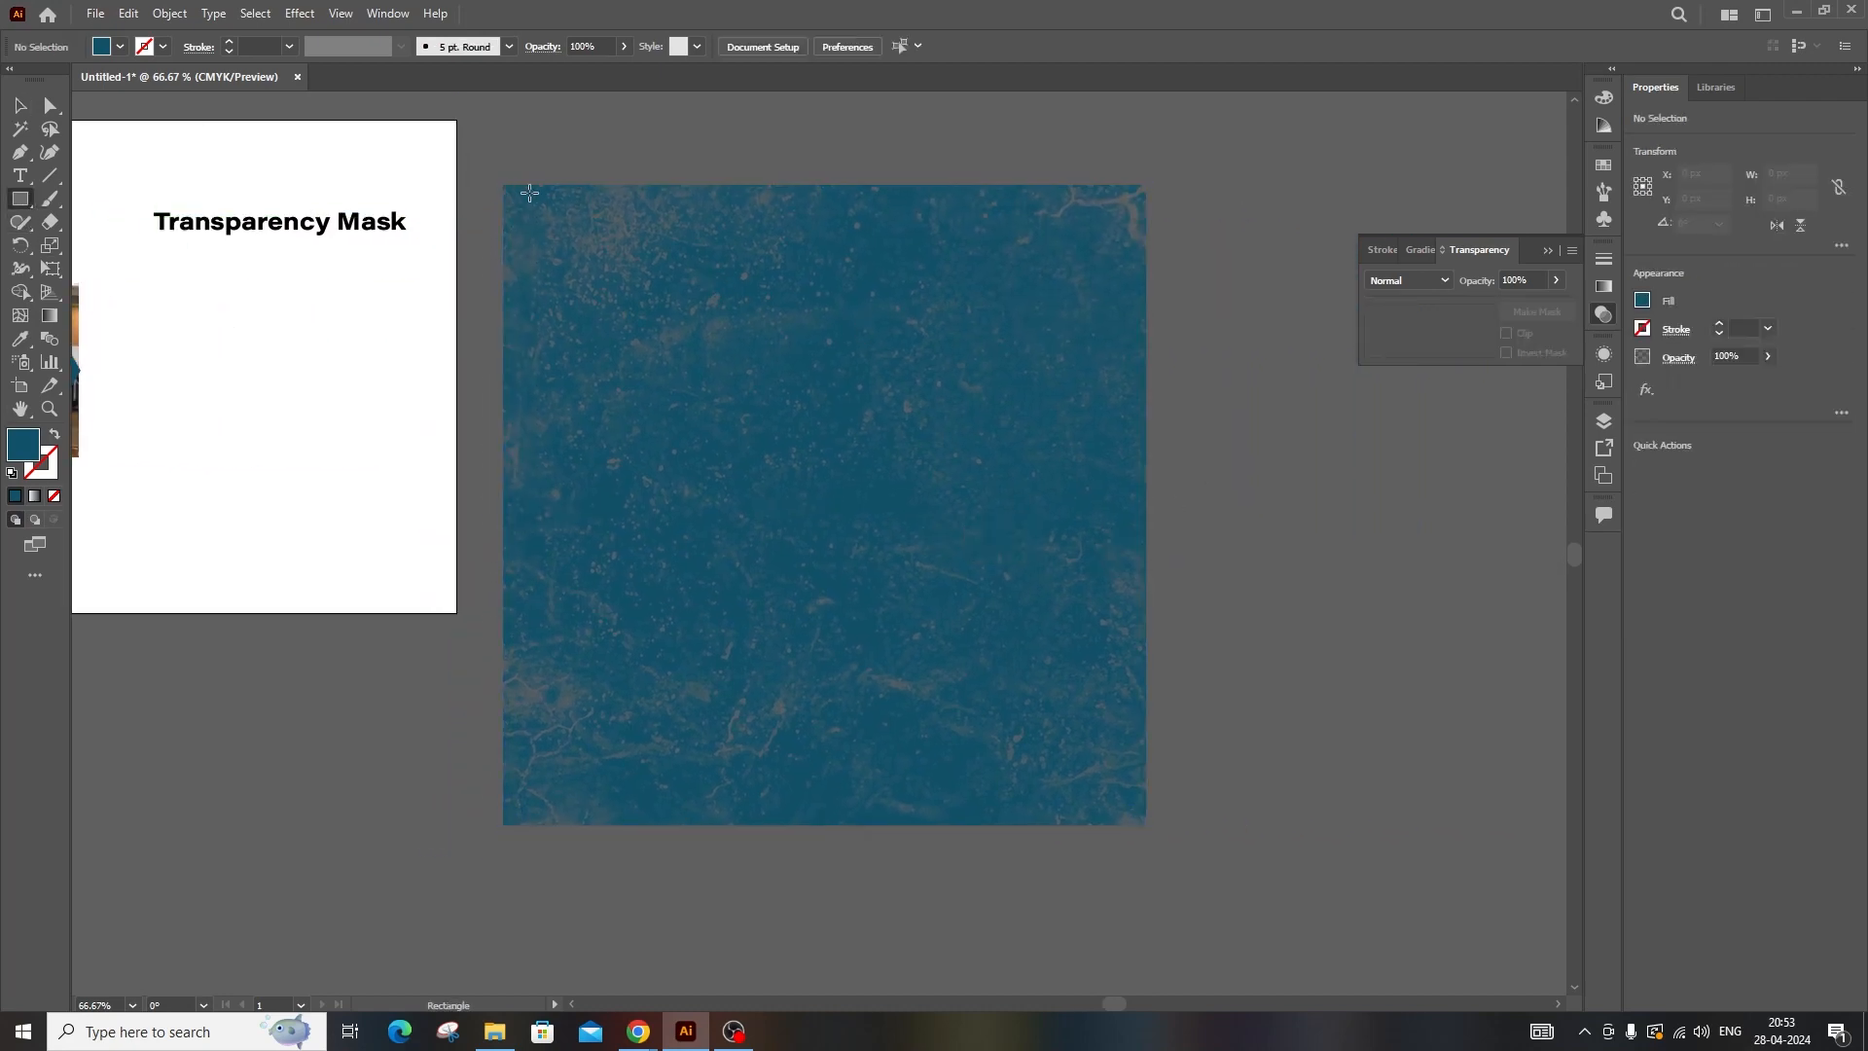
{"action": "mouse_move", "coordinate": [505, 184]}
{"action": "left_mouse_down"}
{"action": "mouse_move", "coordinate": [545, 198]}
{"action": "mouse_move", "coordinate": [1146, 825]}
{"action": "left_mouse_up"}
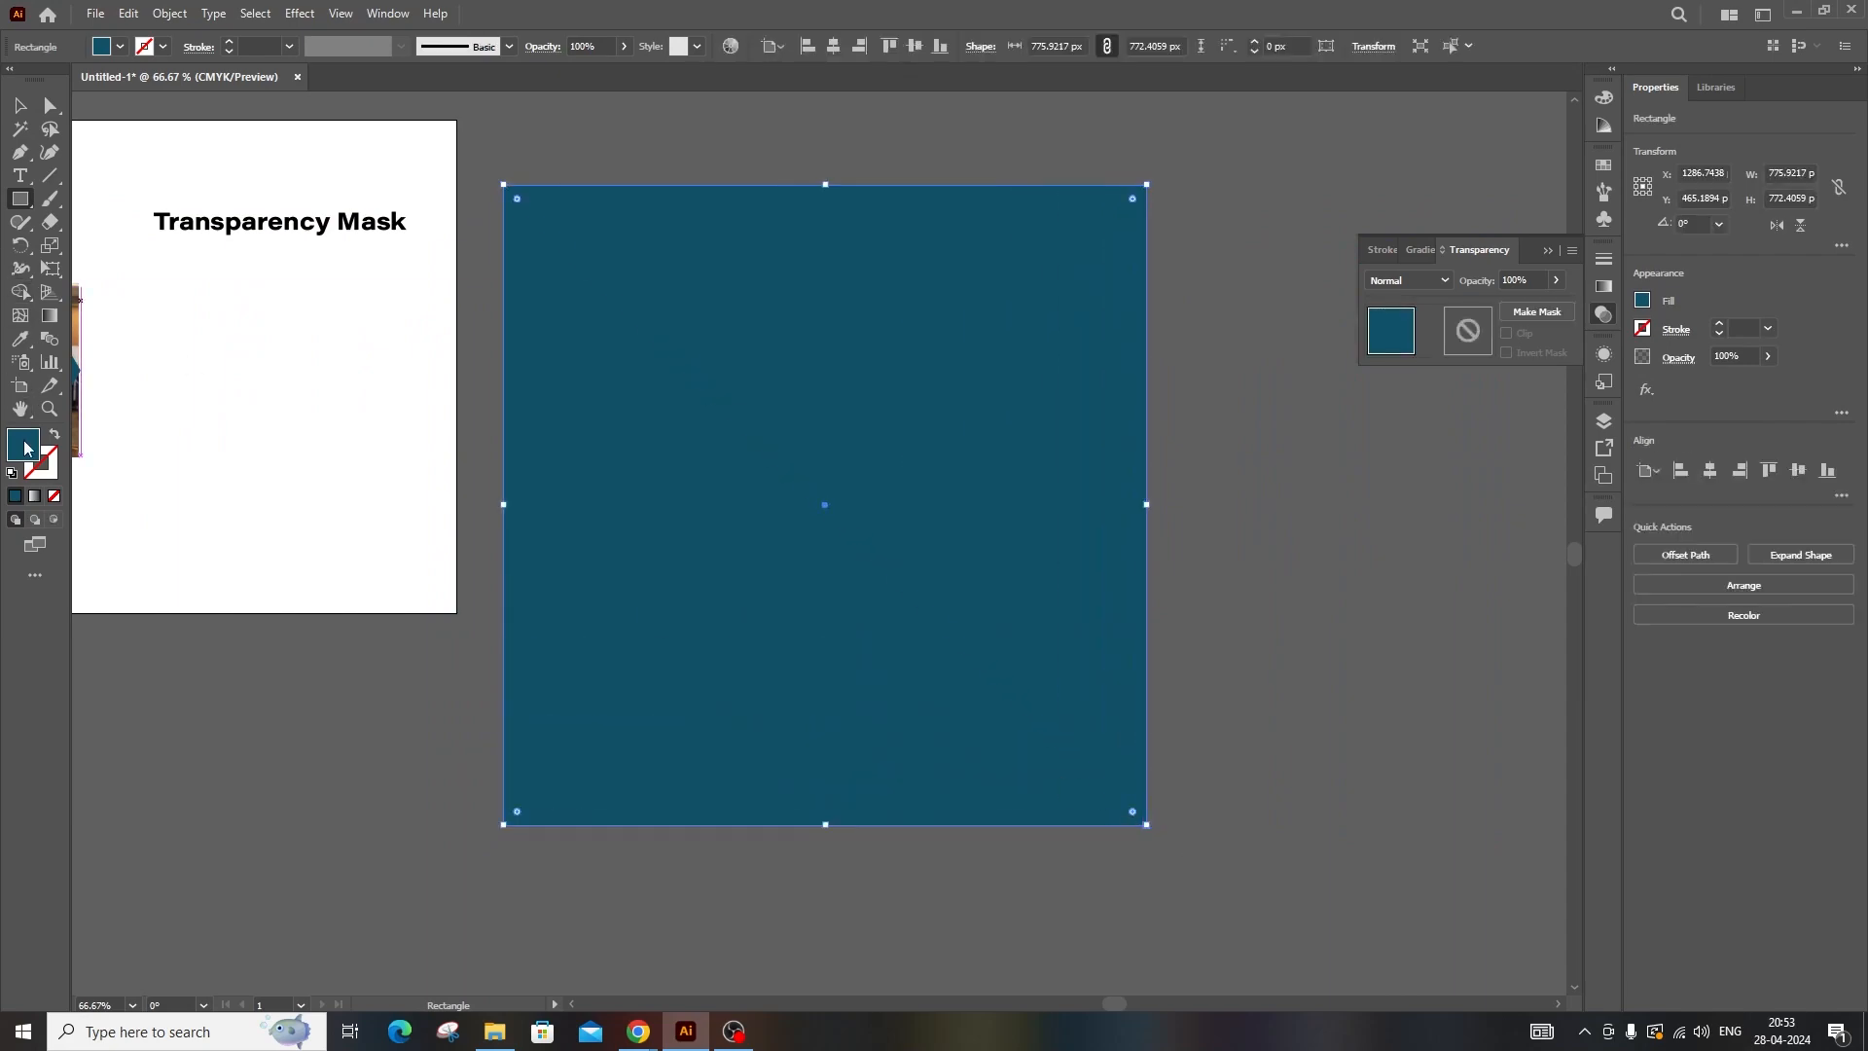
- Change the fill colour of the new rectangle over the masked one to yellow, ede658
{"action": "double_click", "coordinate": [25, 446]}
{"action": "left_click_drag", "start_coordinate": [815, 793], "coordinate": [817, 845]}
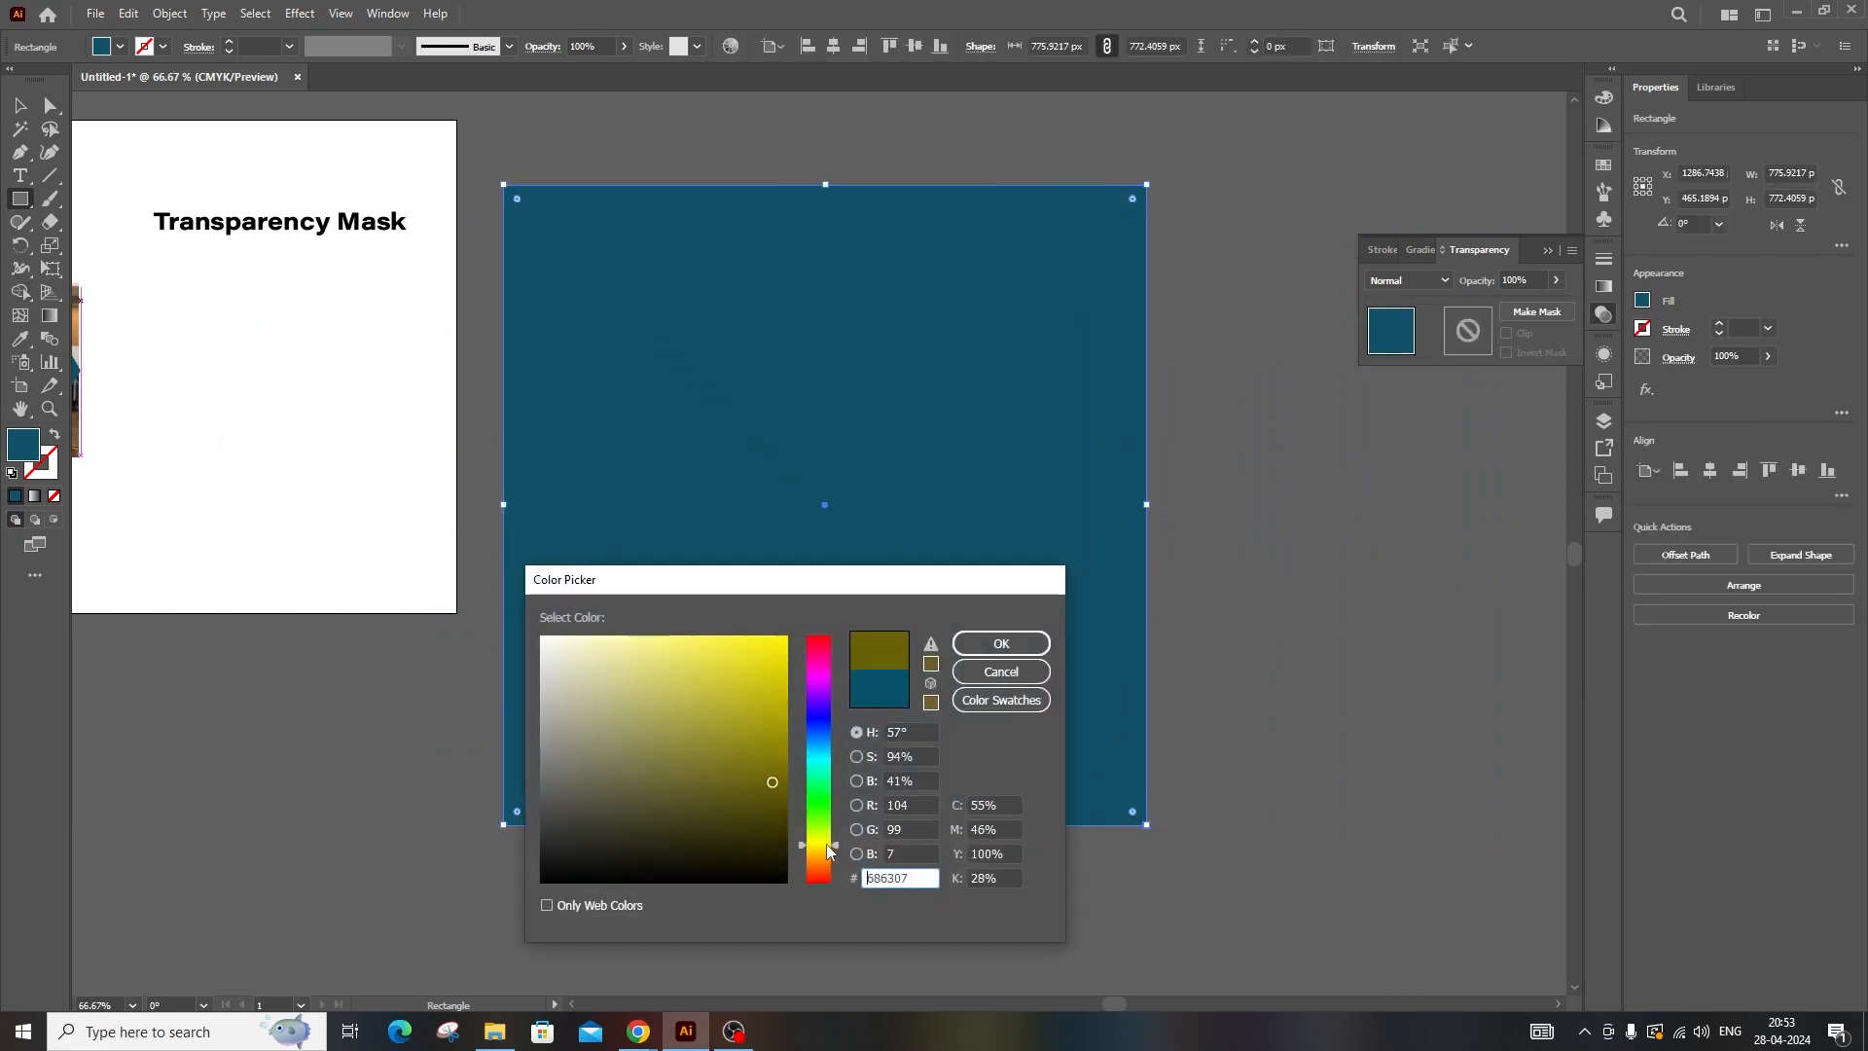
{"action": "mouse_move", "coordinate": [722, 707]}
{"action": "left_mouse_down"}
{"action": "mouse_move", "coordinate": [677, 649]}
{"action": "mouse_move", "coordinate": [727, 683]}
{"action": "mouse_move", "coordinate": [690, 650]}
{"action": "left_mouse_up"}
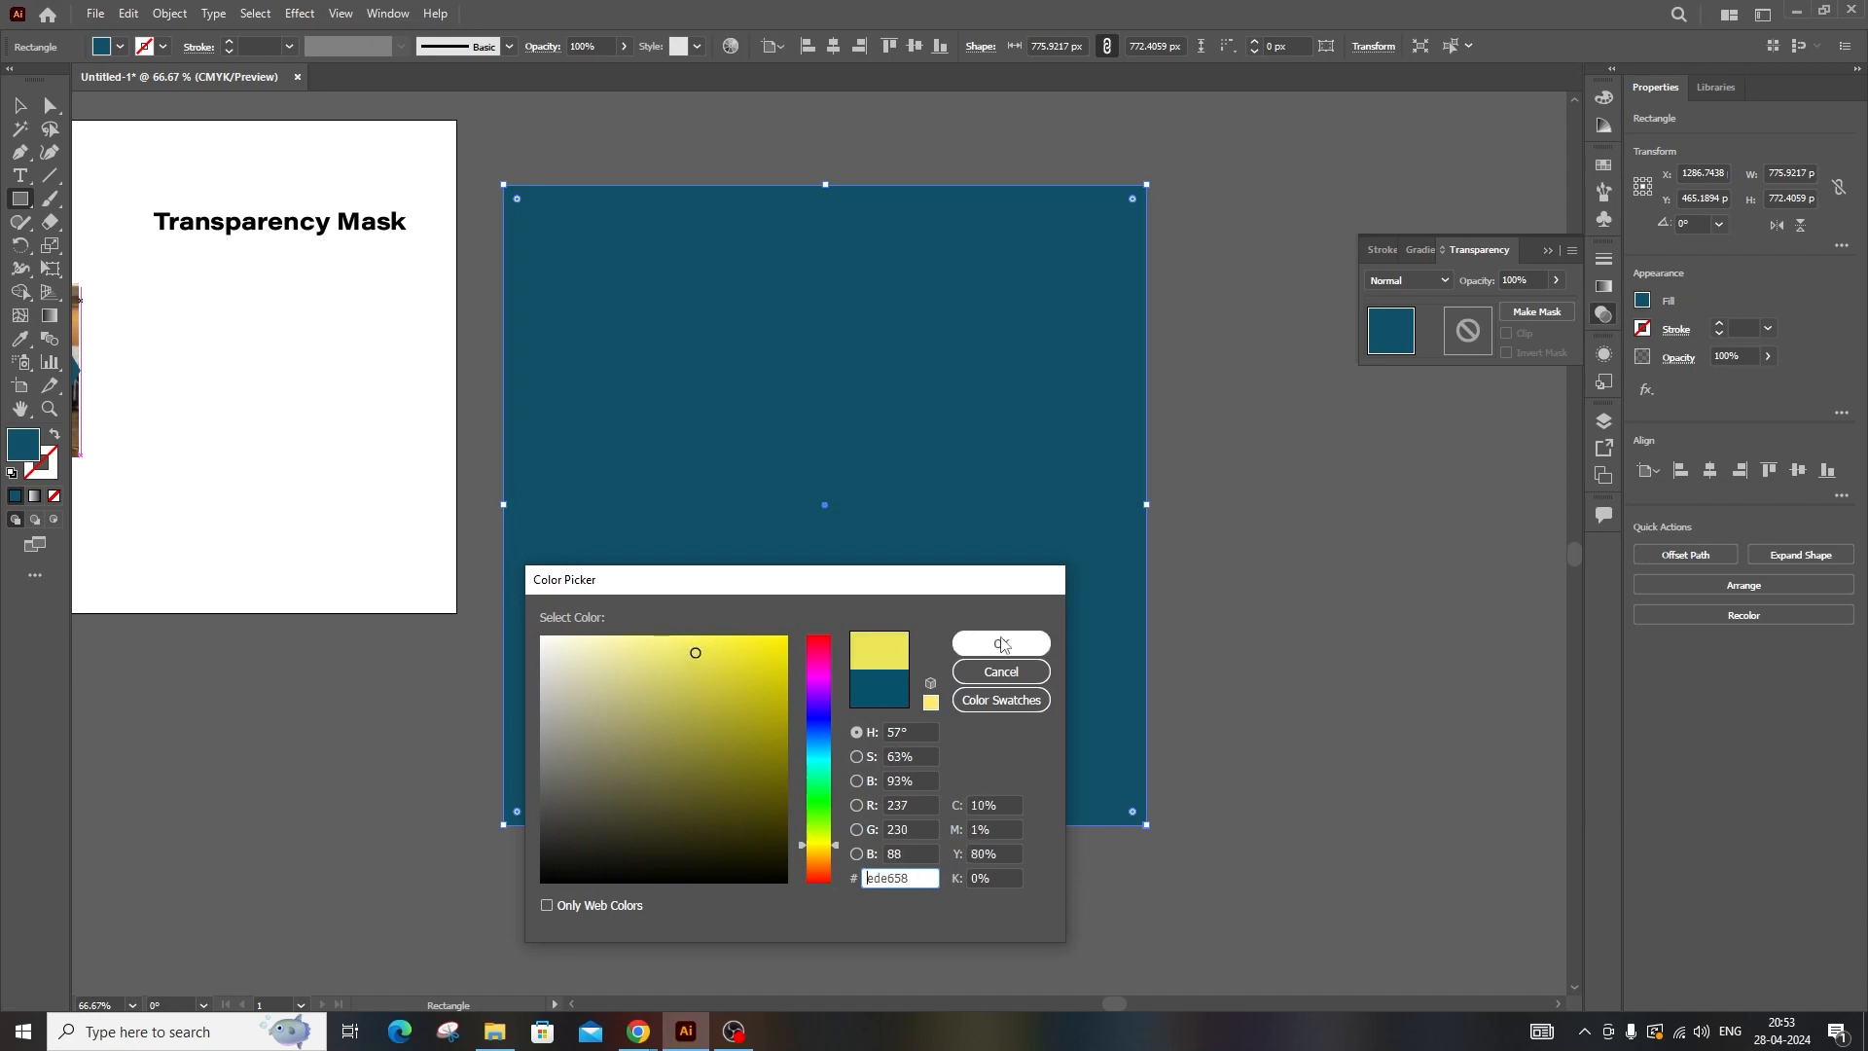
{"action": "left_click", "coordinate": [1001, 643]}
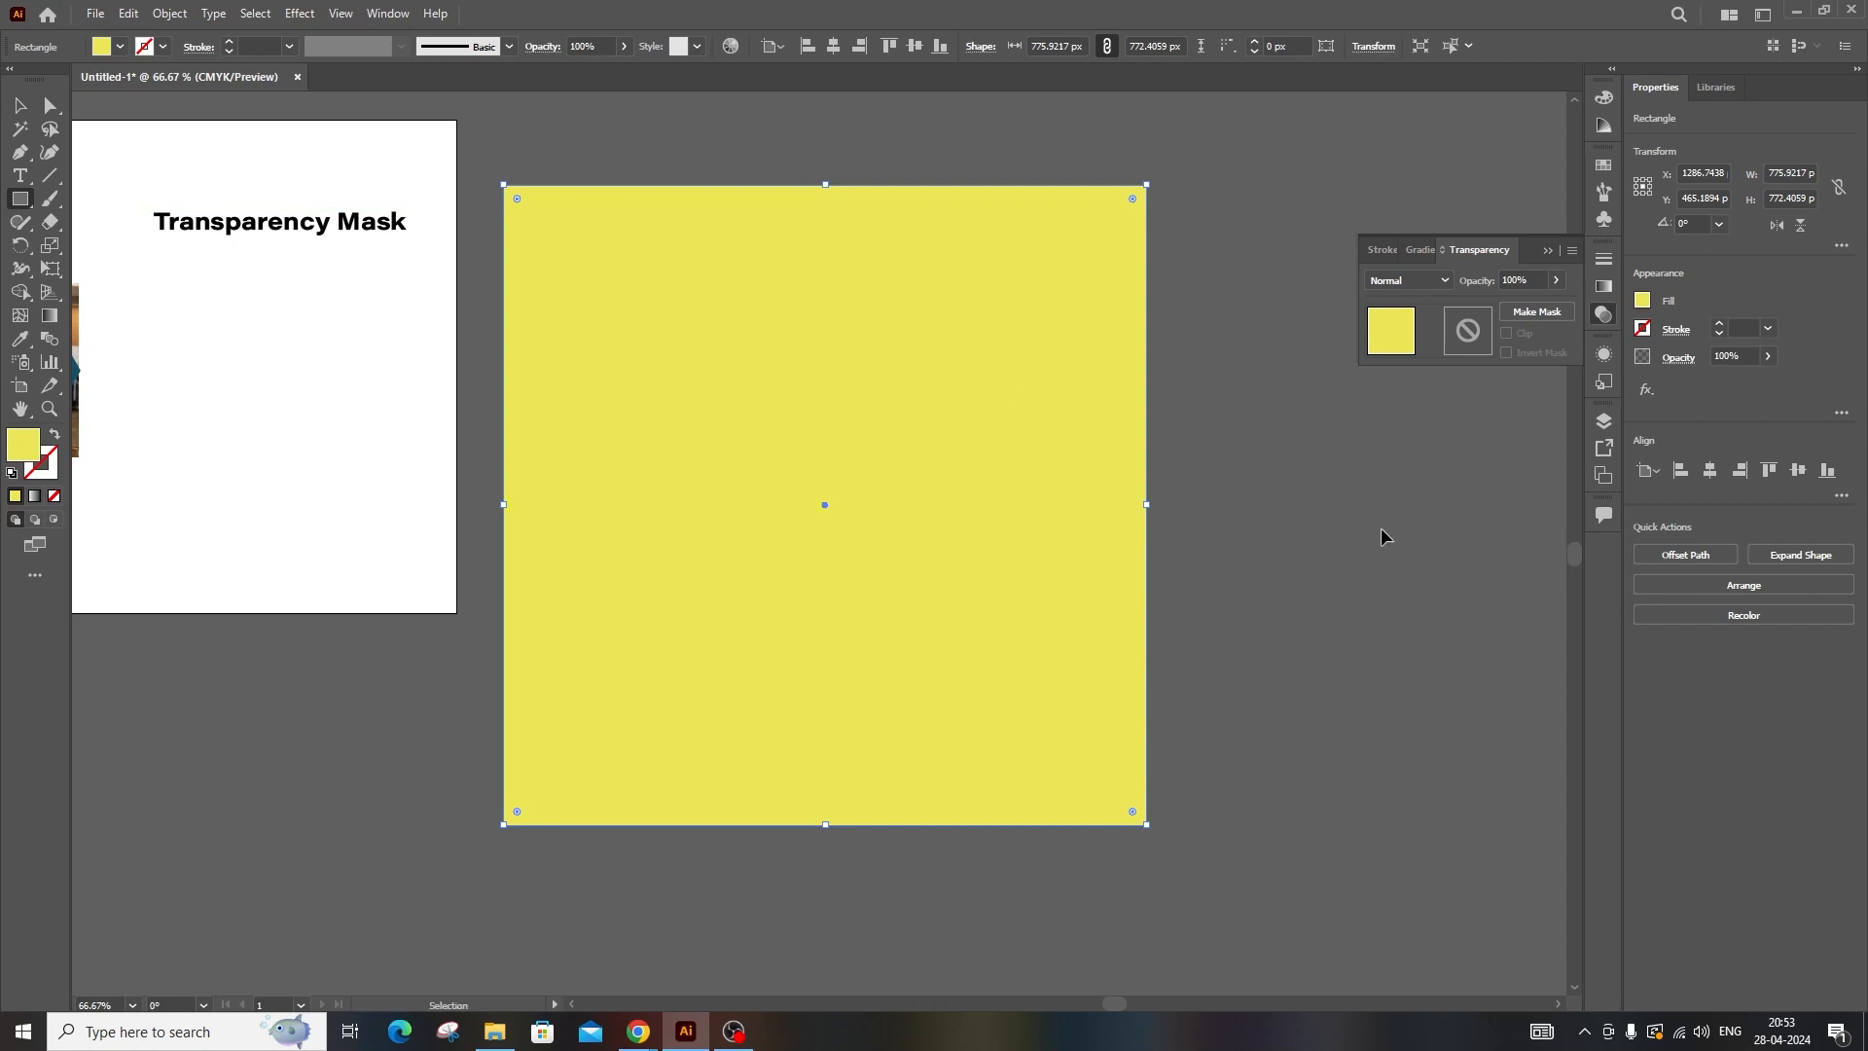
- Send the yellow rectangle behind the masked teal rectangle and clear the selection
{"action": "key", "text": "ctrl+shift+bracketleft"}
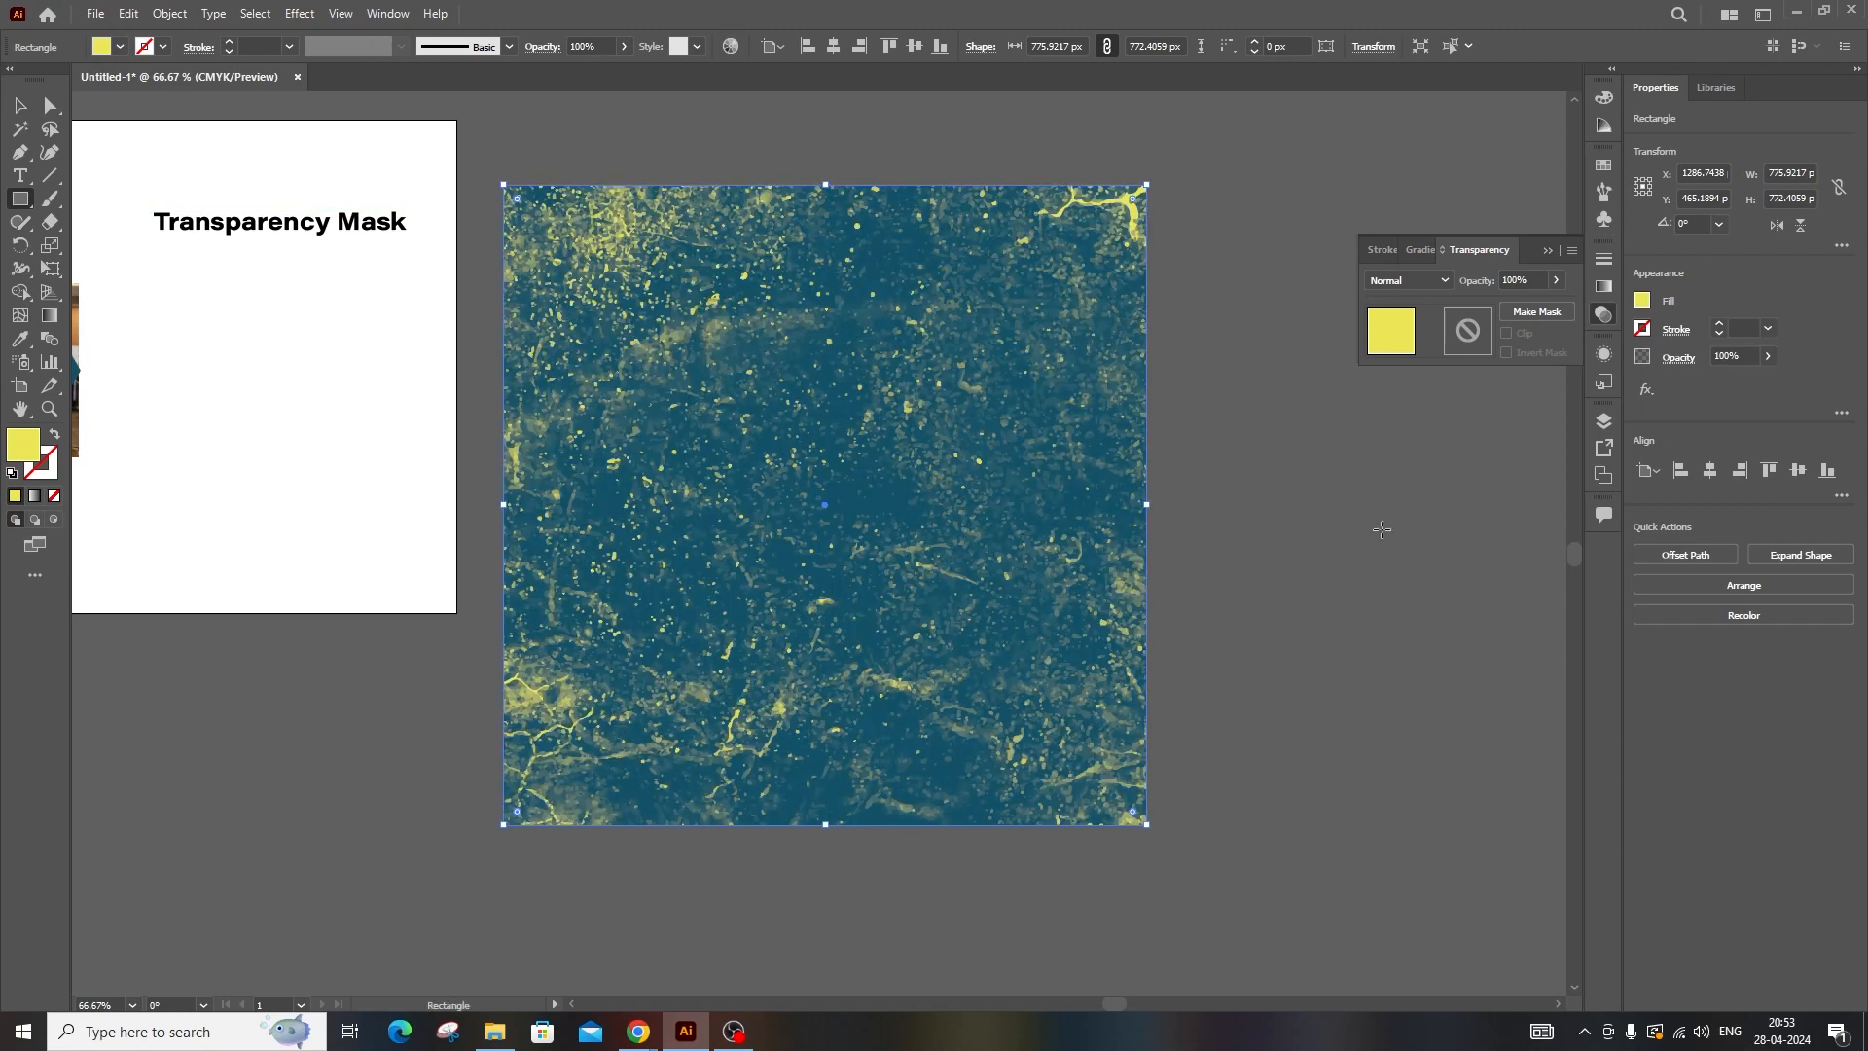
{"action": "left_click", "coordinate": [118, 115]}
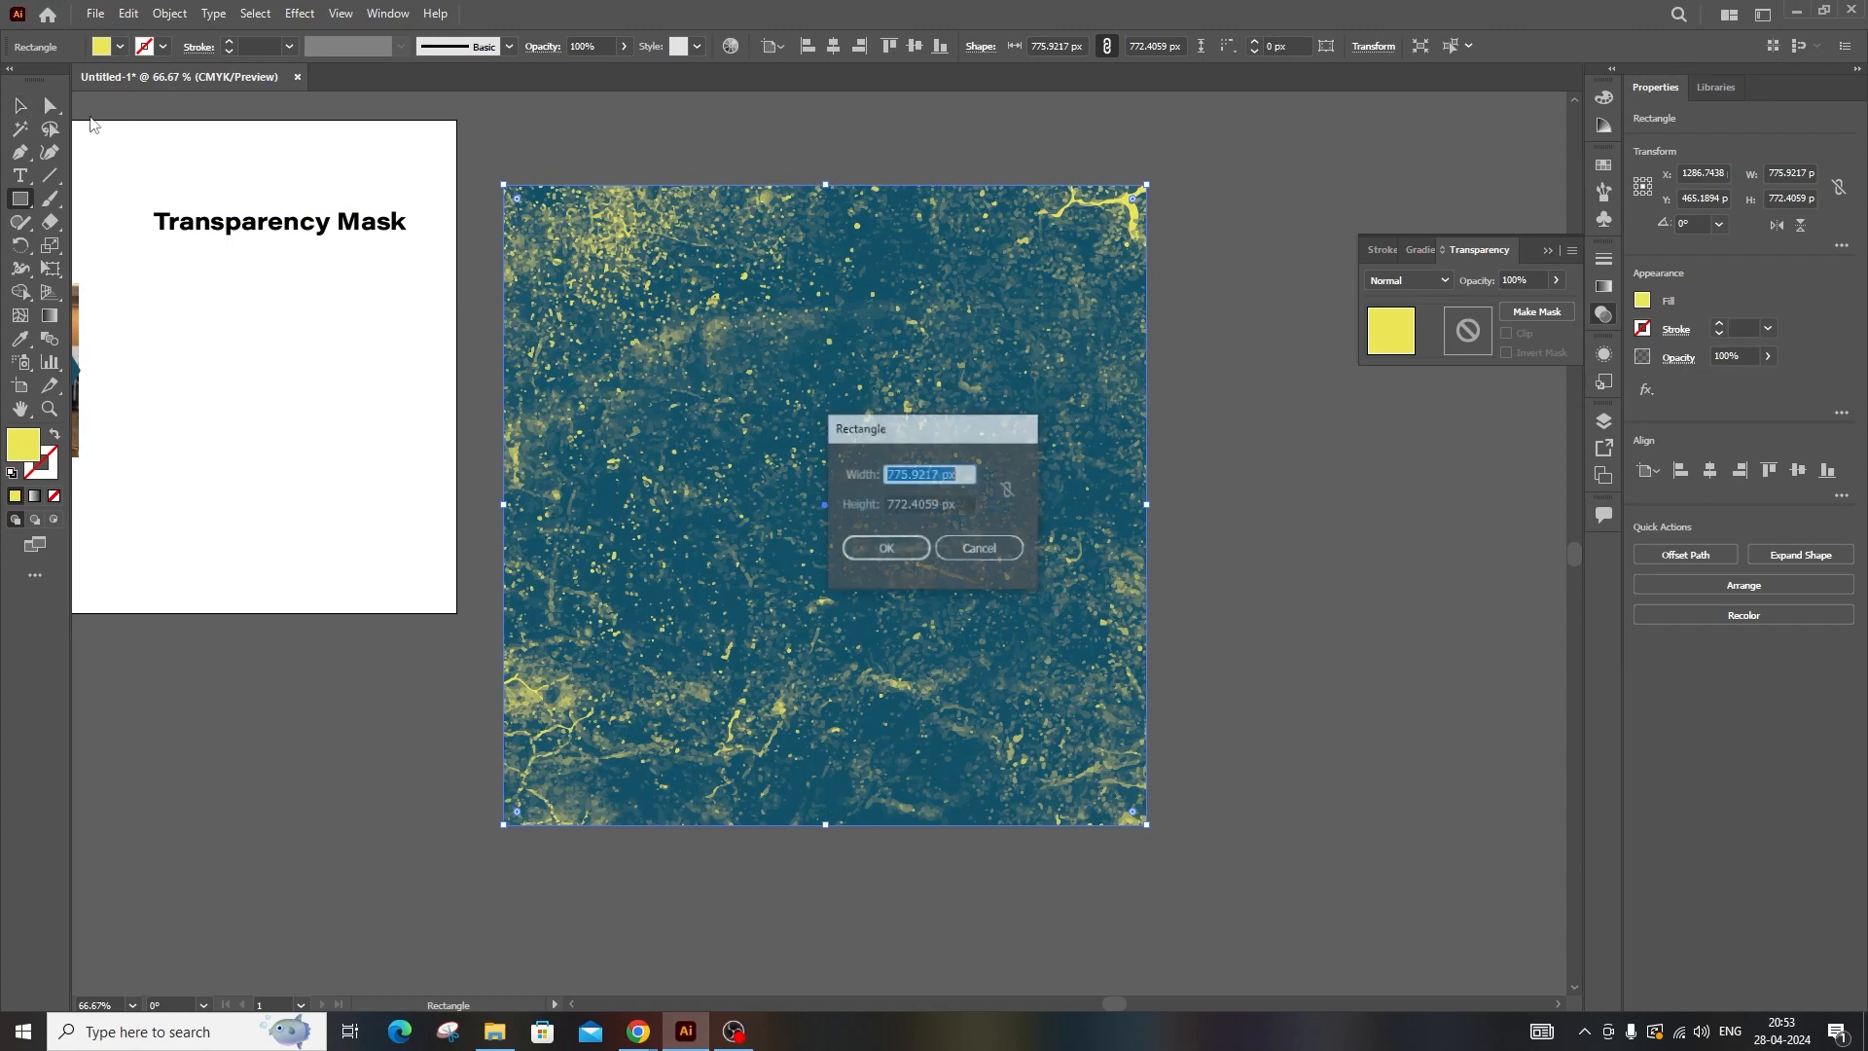
{"action": "left_click", "coordinate": [981, 550]}
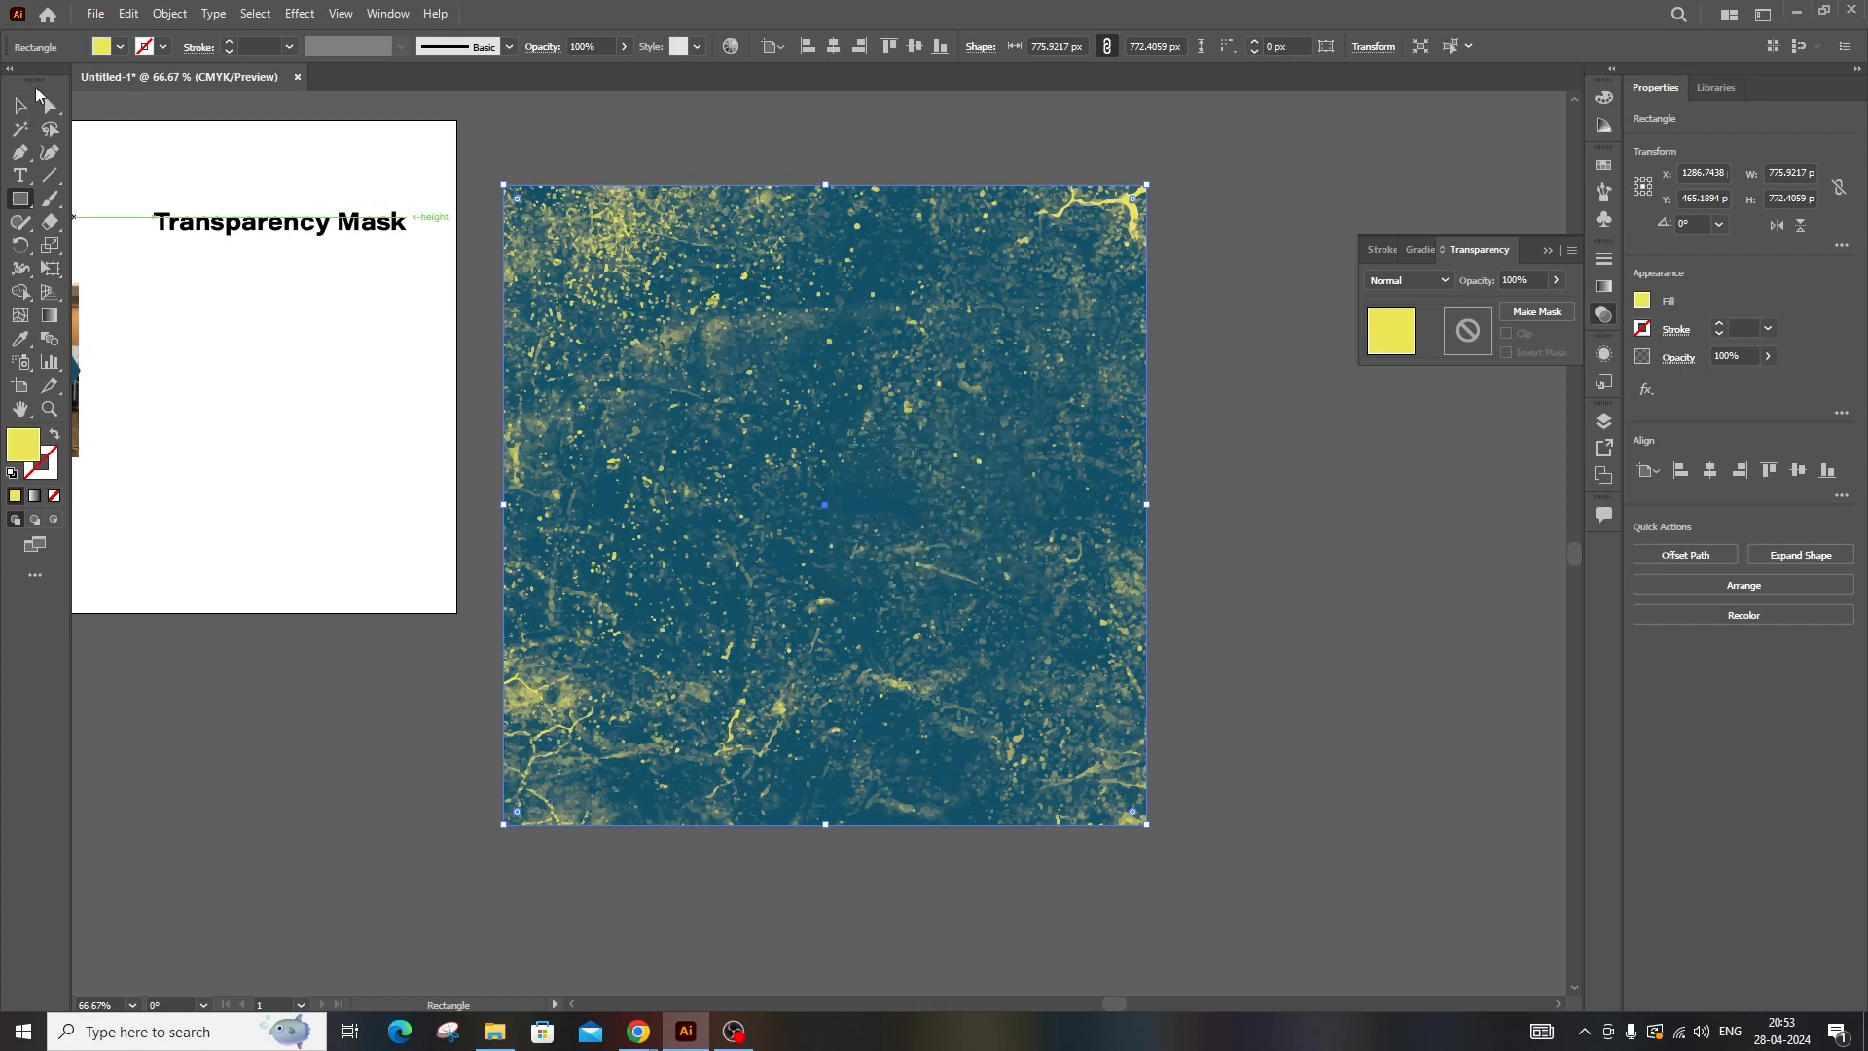
{"action": "left_click", "coordinate": [20, 105]}
{"action": "left_click", "coordinate": [1347, 394]}
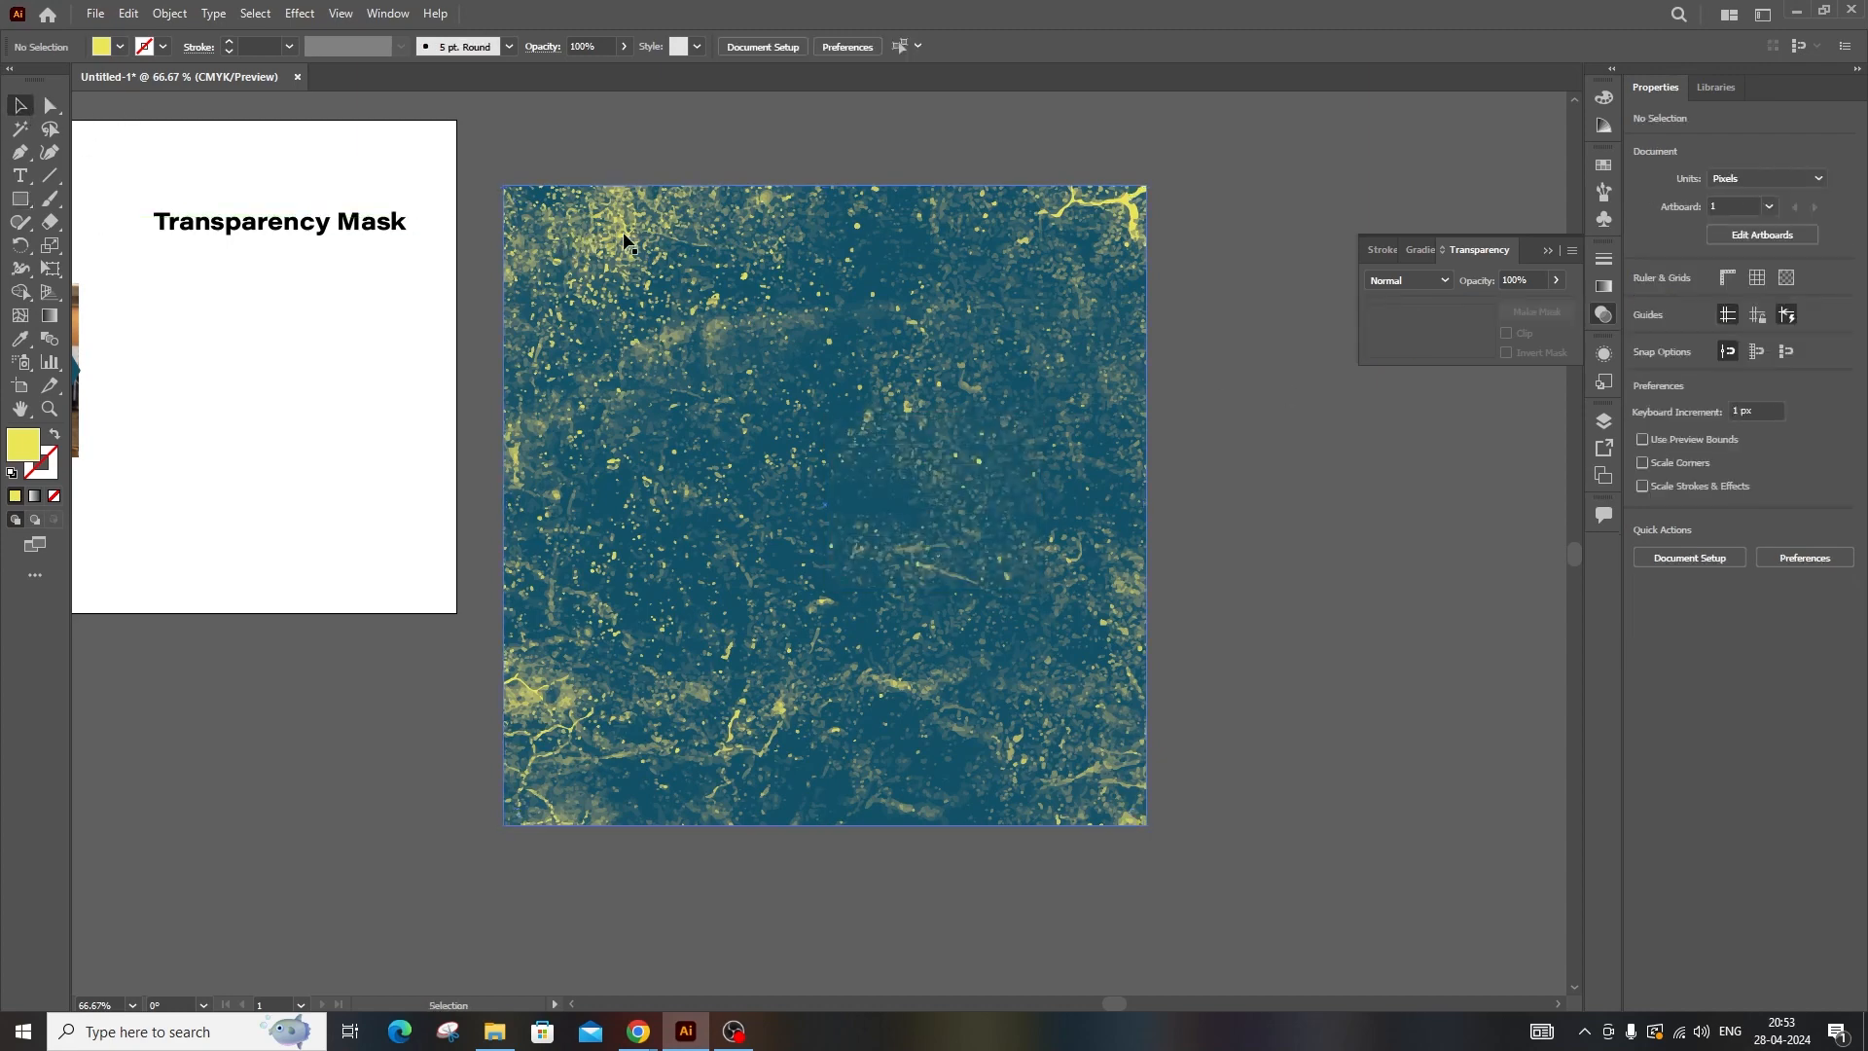
- Examine how the yellow rectangle shows through the texture of the masked teal rectangle, up close and beside the artboard
{"action": "scroll", "coordinate": [971, 405], "scroll_direction": "down", "scroll_amount": 4}
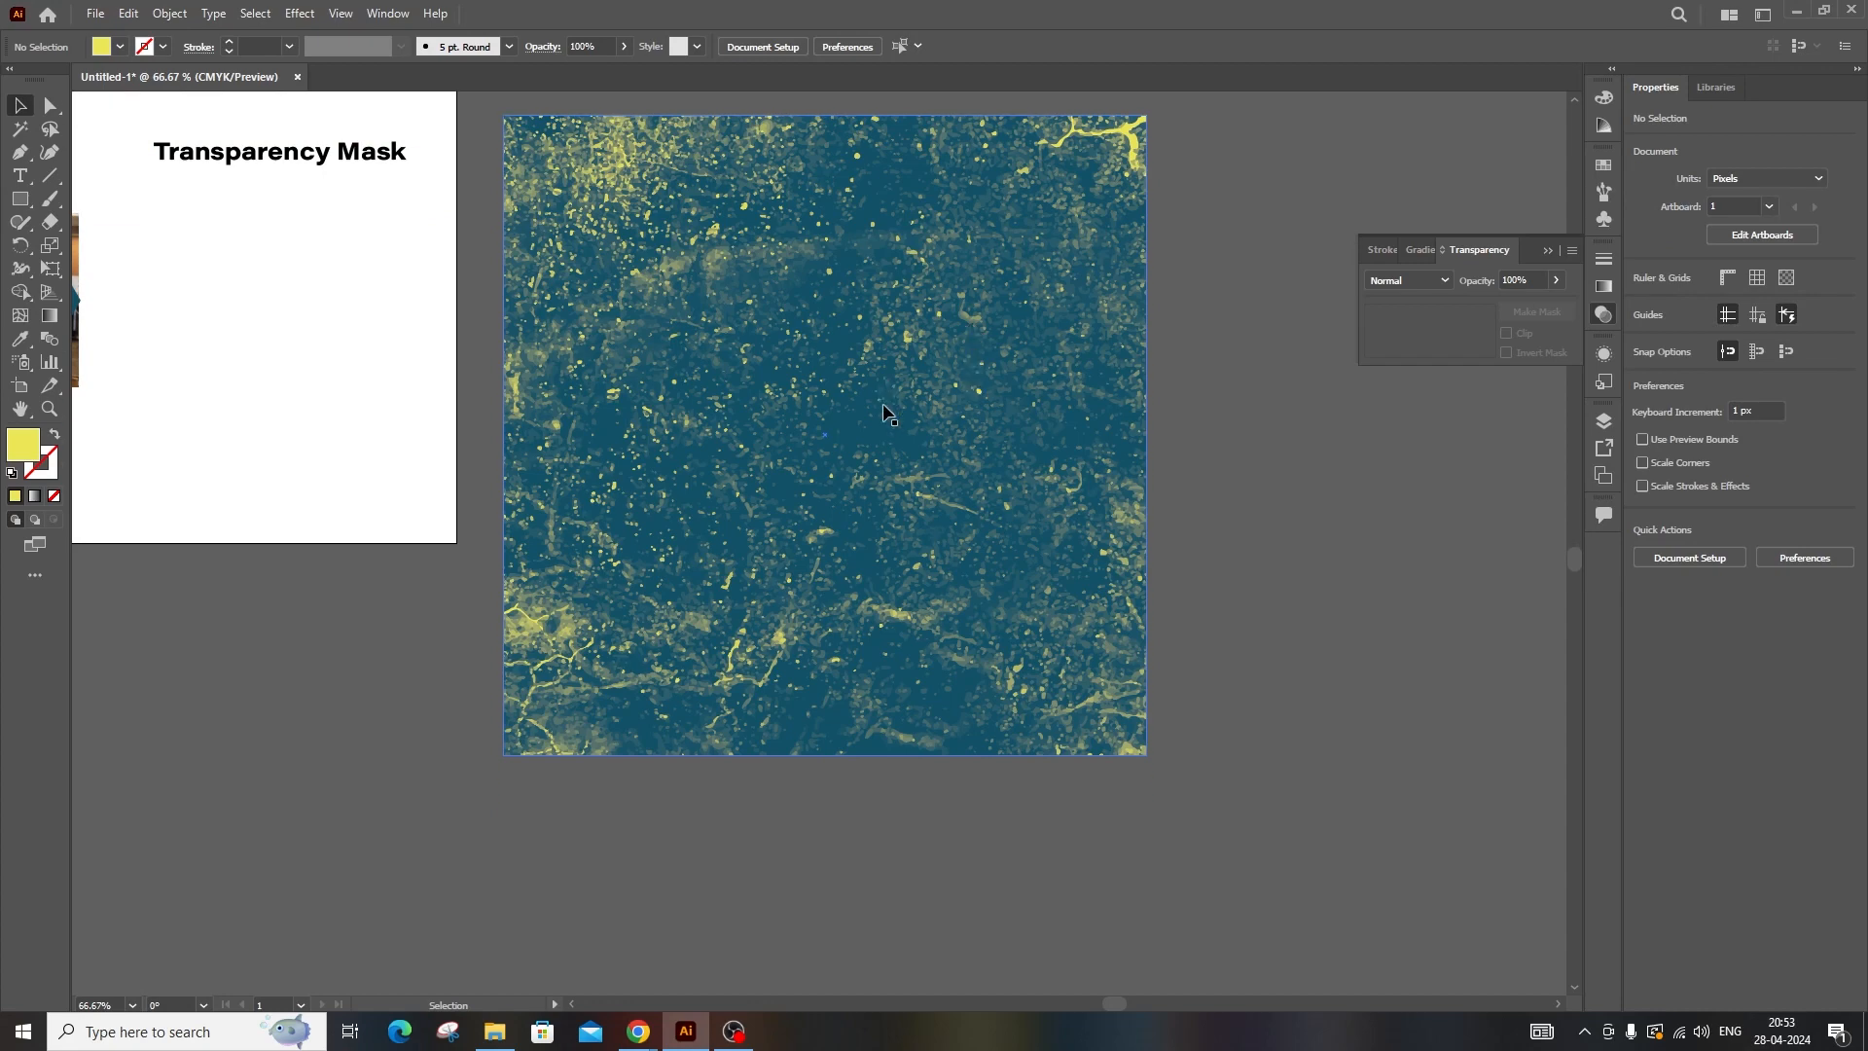
{"action": "scroll", "coordinate": [888, 408], "scroll_direction": "up", "scroll_amount": 3}
{"action": "key", "text": "super"}
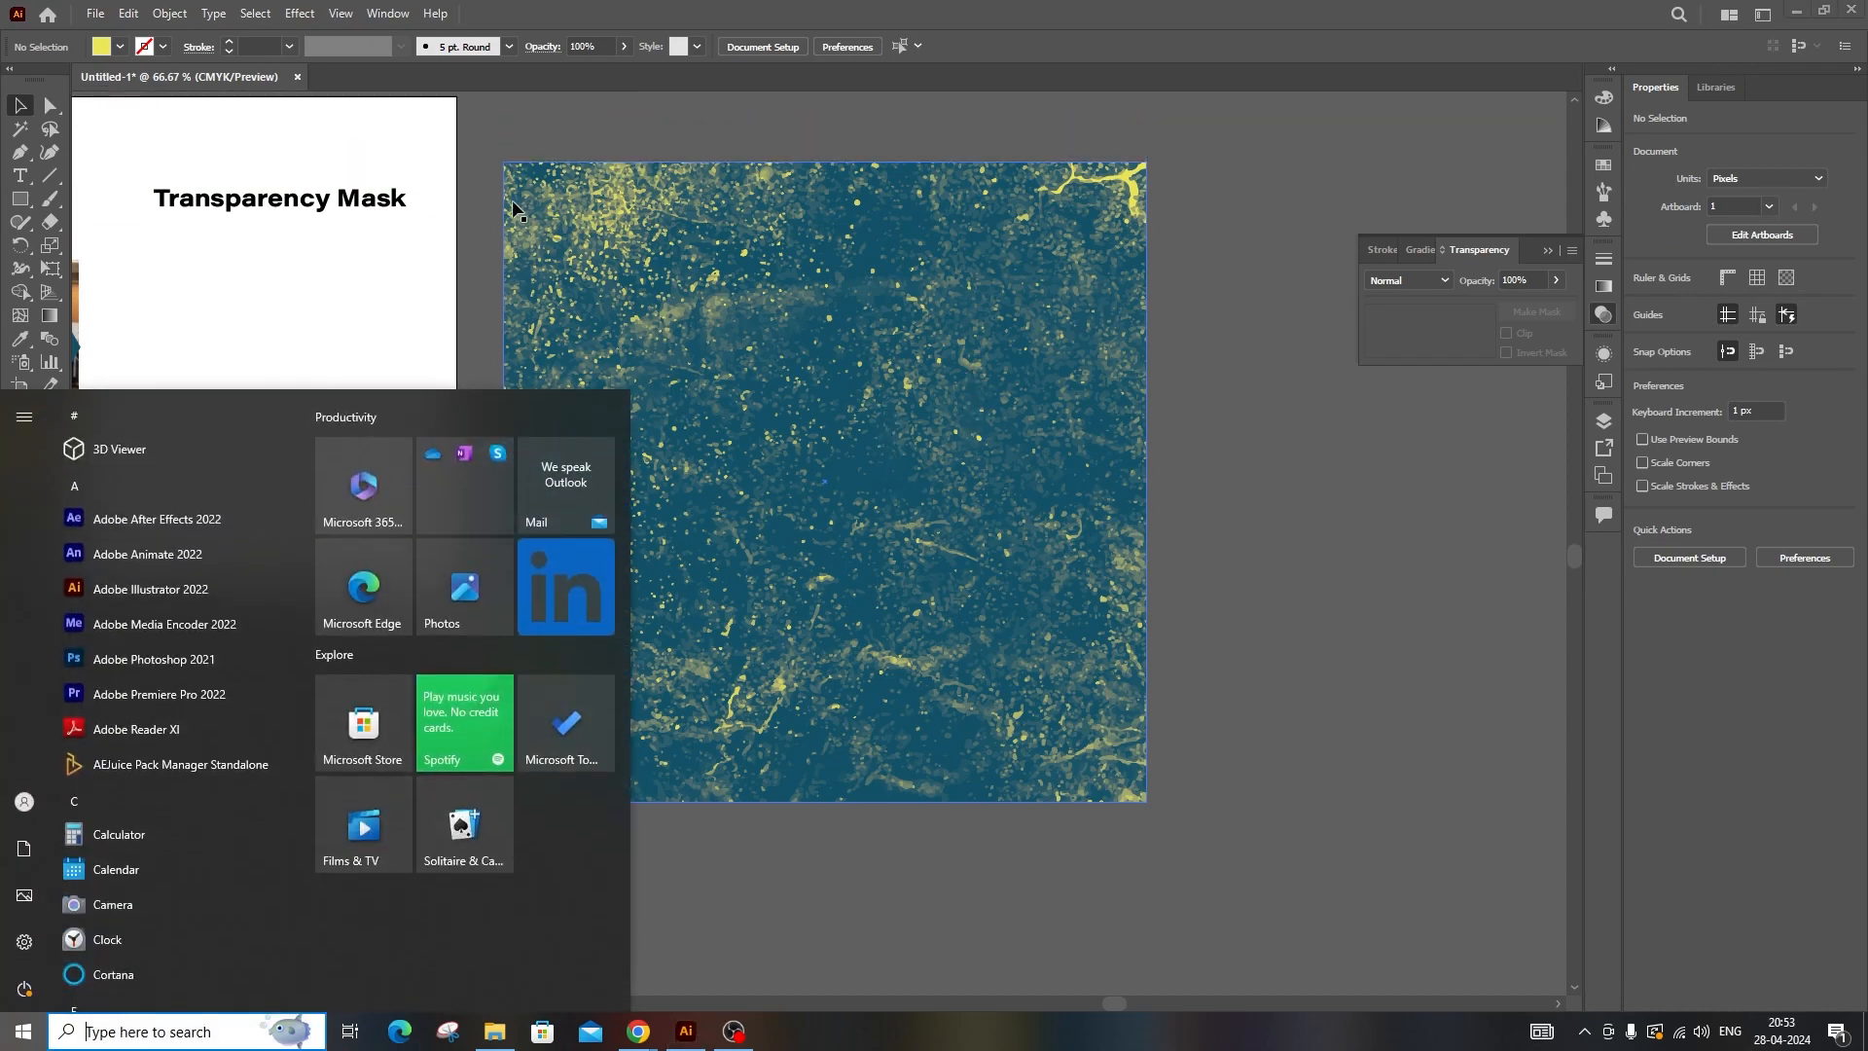
{"action": "key", "text": "Escape"}
{"action": "scroll", "coordinate": [764, 347], "scroll_direction": "down", "scroll_amount": 1}
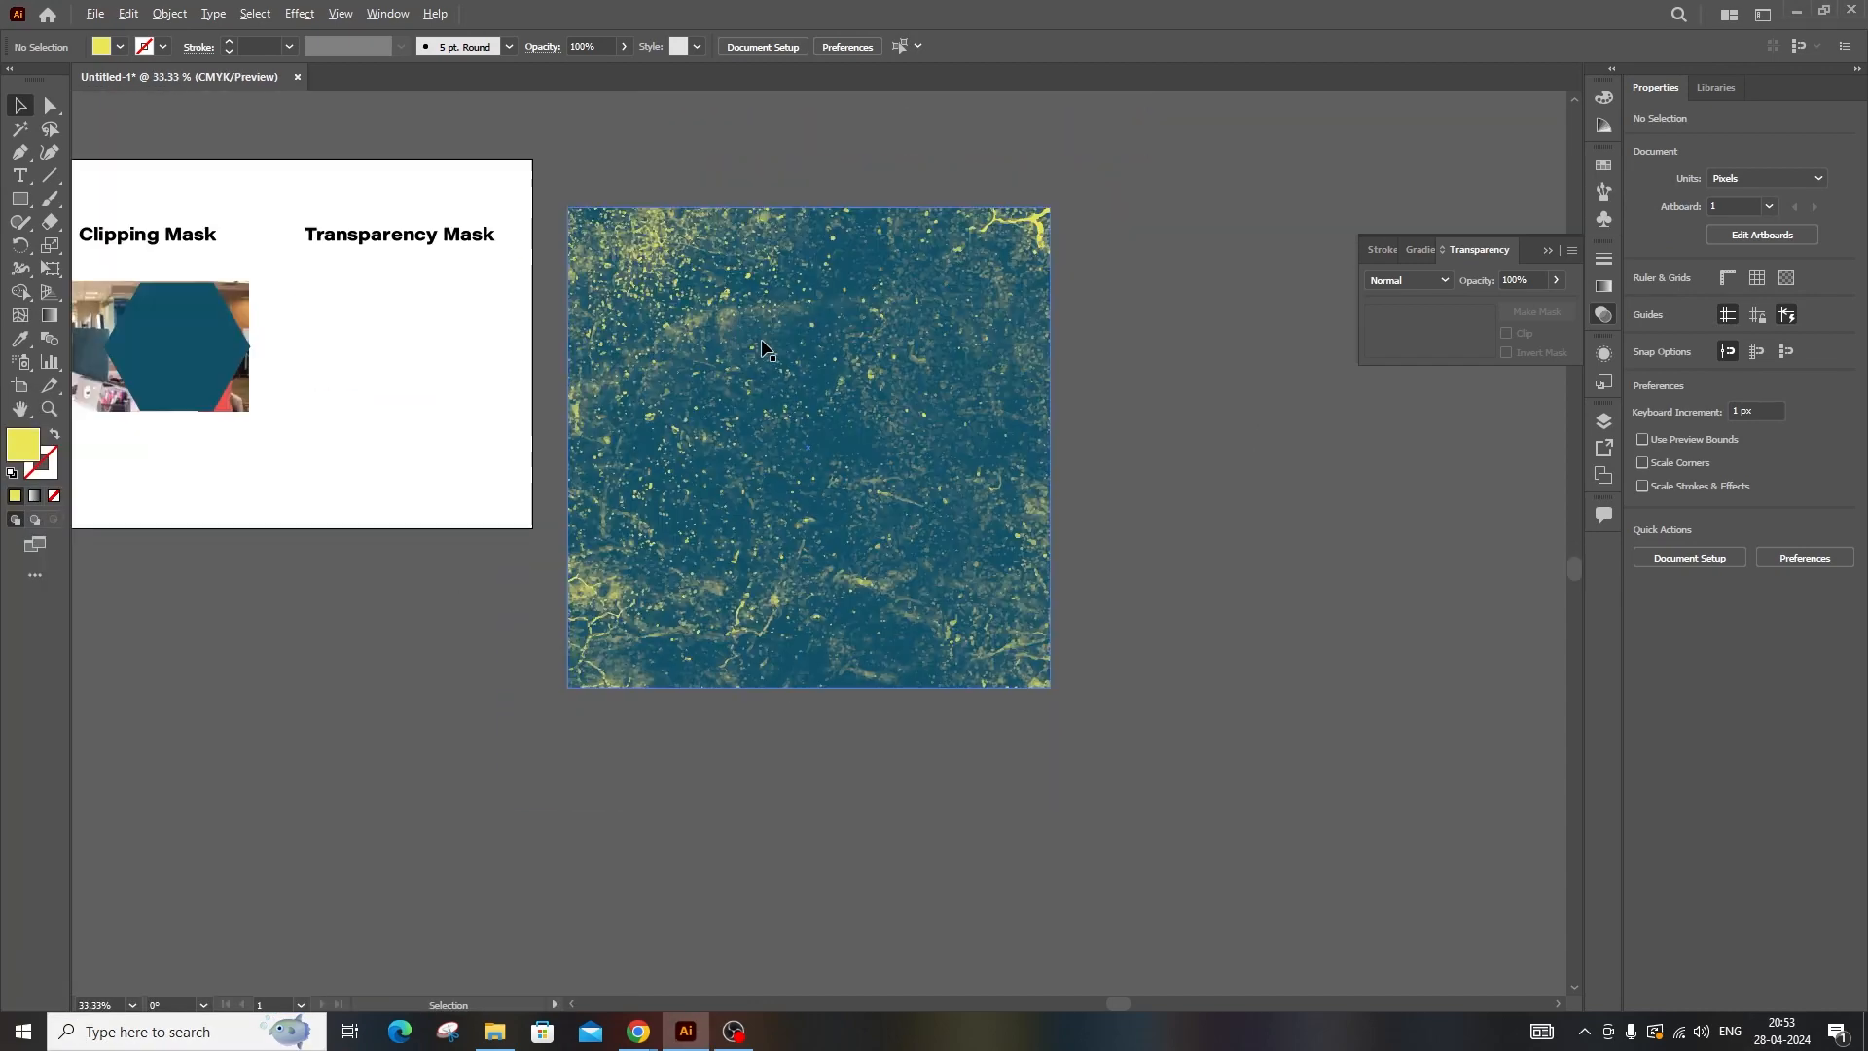
{"action": "scroll", "coordinate": [774, 355], "scroll_direction": "up", "scroll_amount": 2}
{"action": "scroll", "coordinate": [790, 372], "scroll_direction": "down", "scroll_amount": 3}
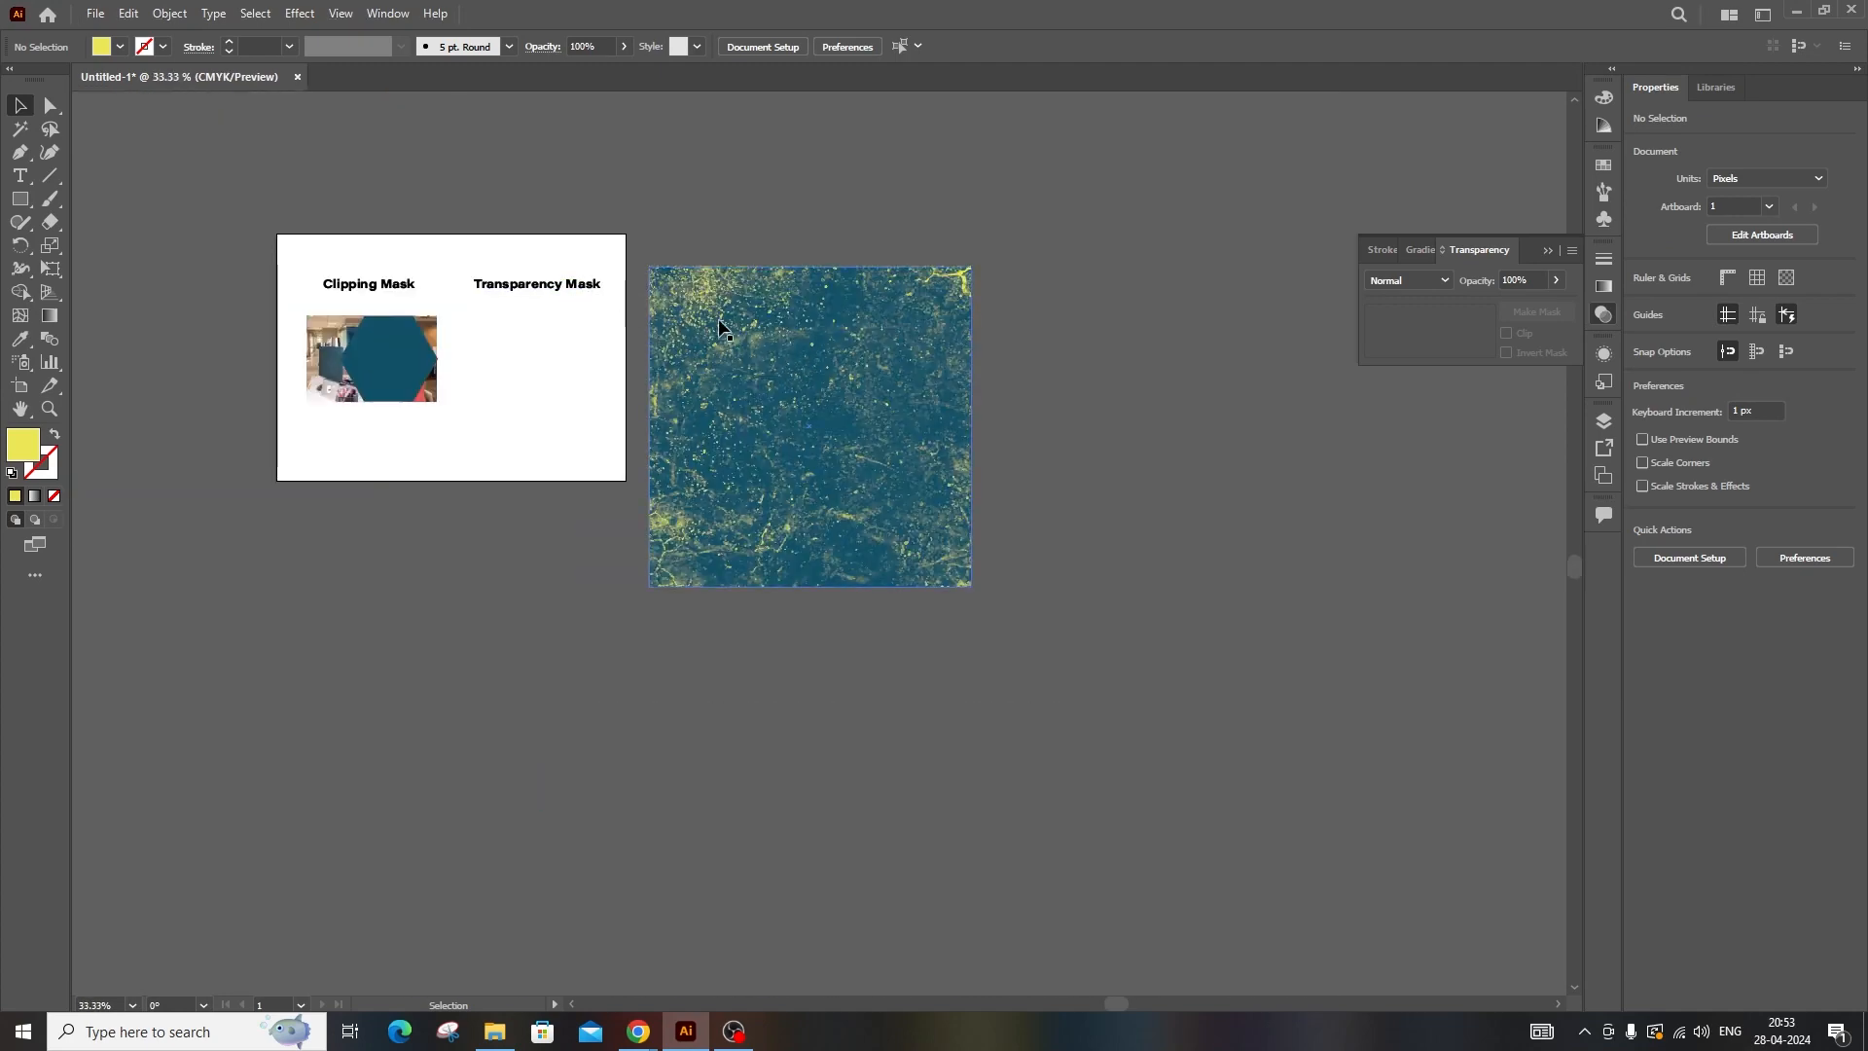
{"action": "scroll", "coordinate": [742, 321], "scroll_direction": "up", "scroll_amount": 2}
{"action": "scroll", "coordinate": [750, 326], "scroll_direction": "down", "scroll_amount": 1}
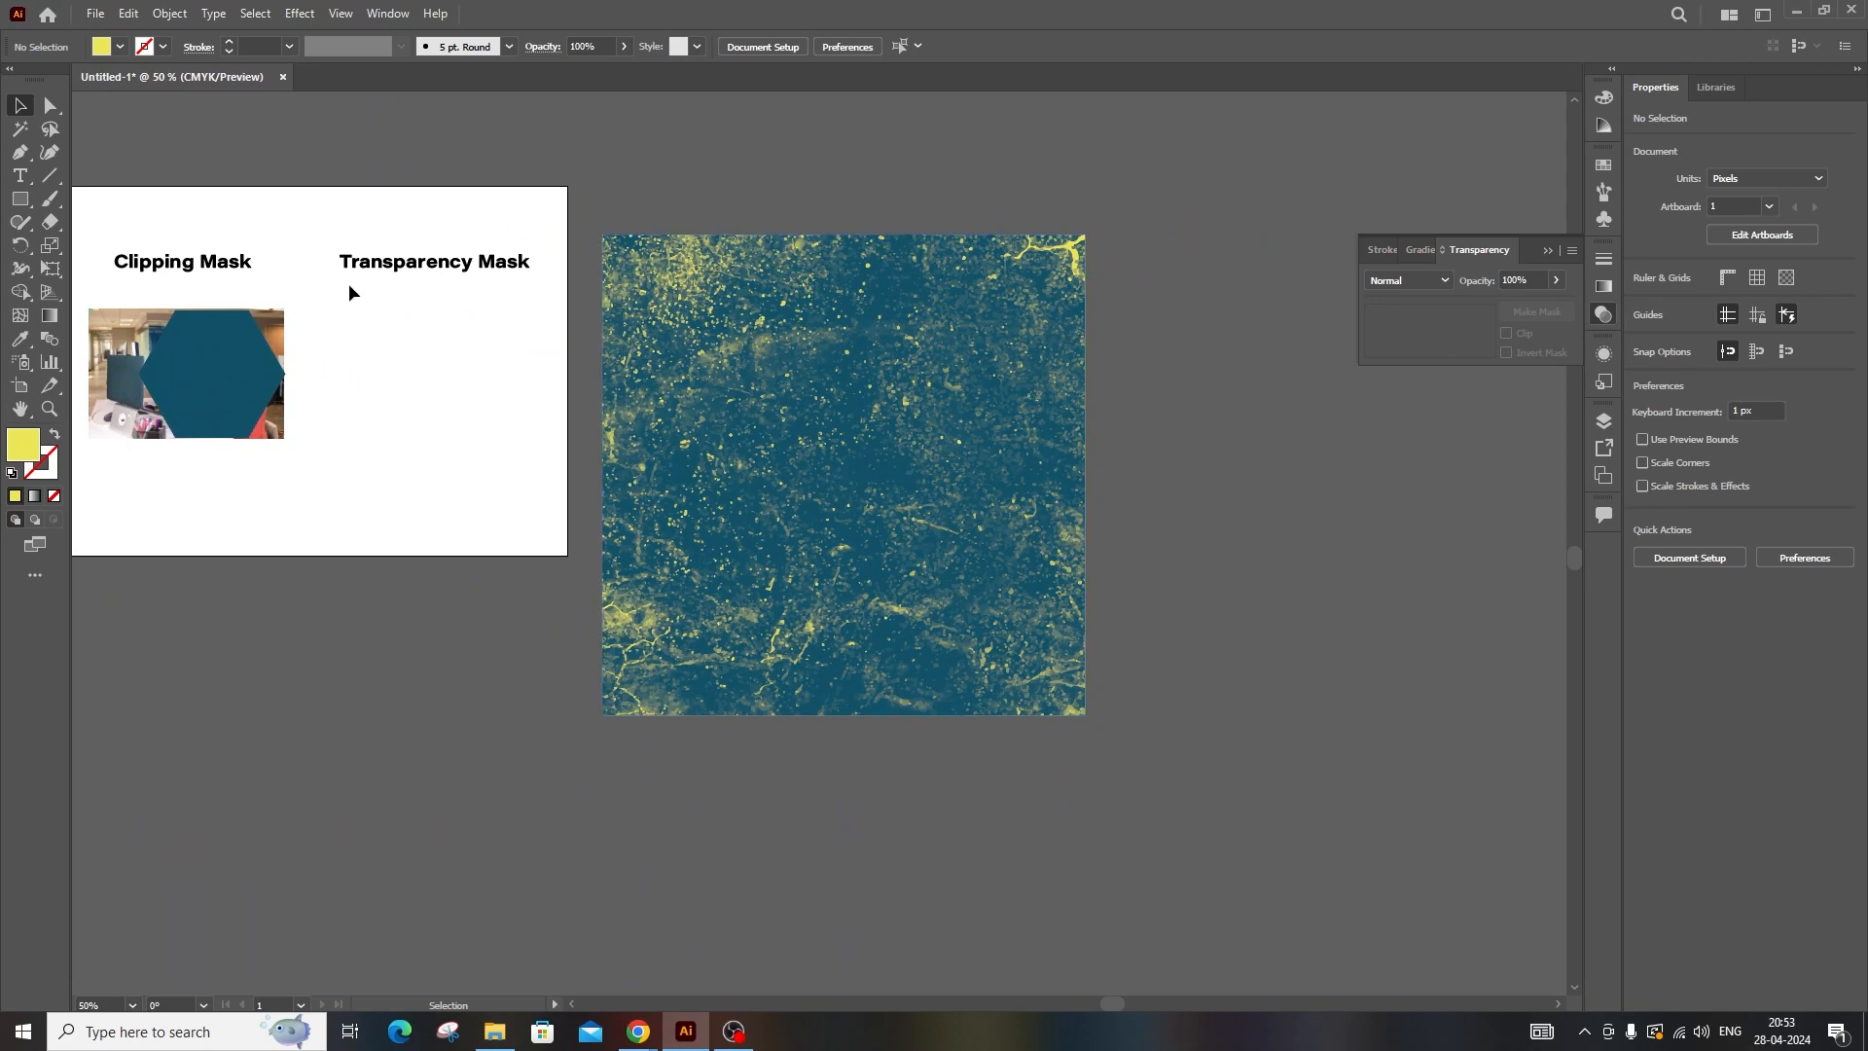
{"action": "left_click", "coordinate": [428, 263]}
{"action": "left_click", "coordinate": [469, 307]}
{"action": "scroll", "coordinate": [469, 307], "scroll_direction": "up", "scroll_amount": 1}
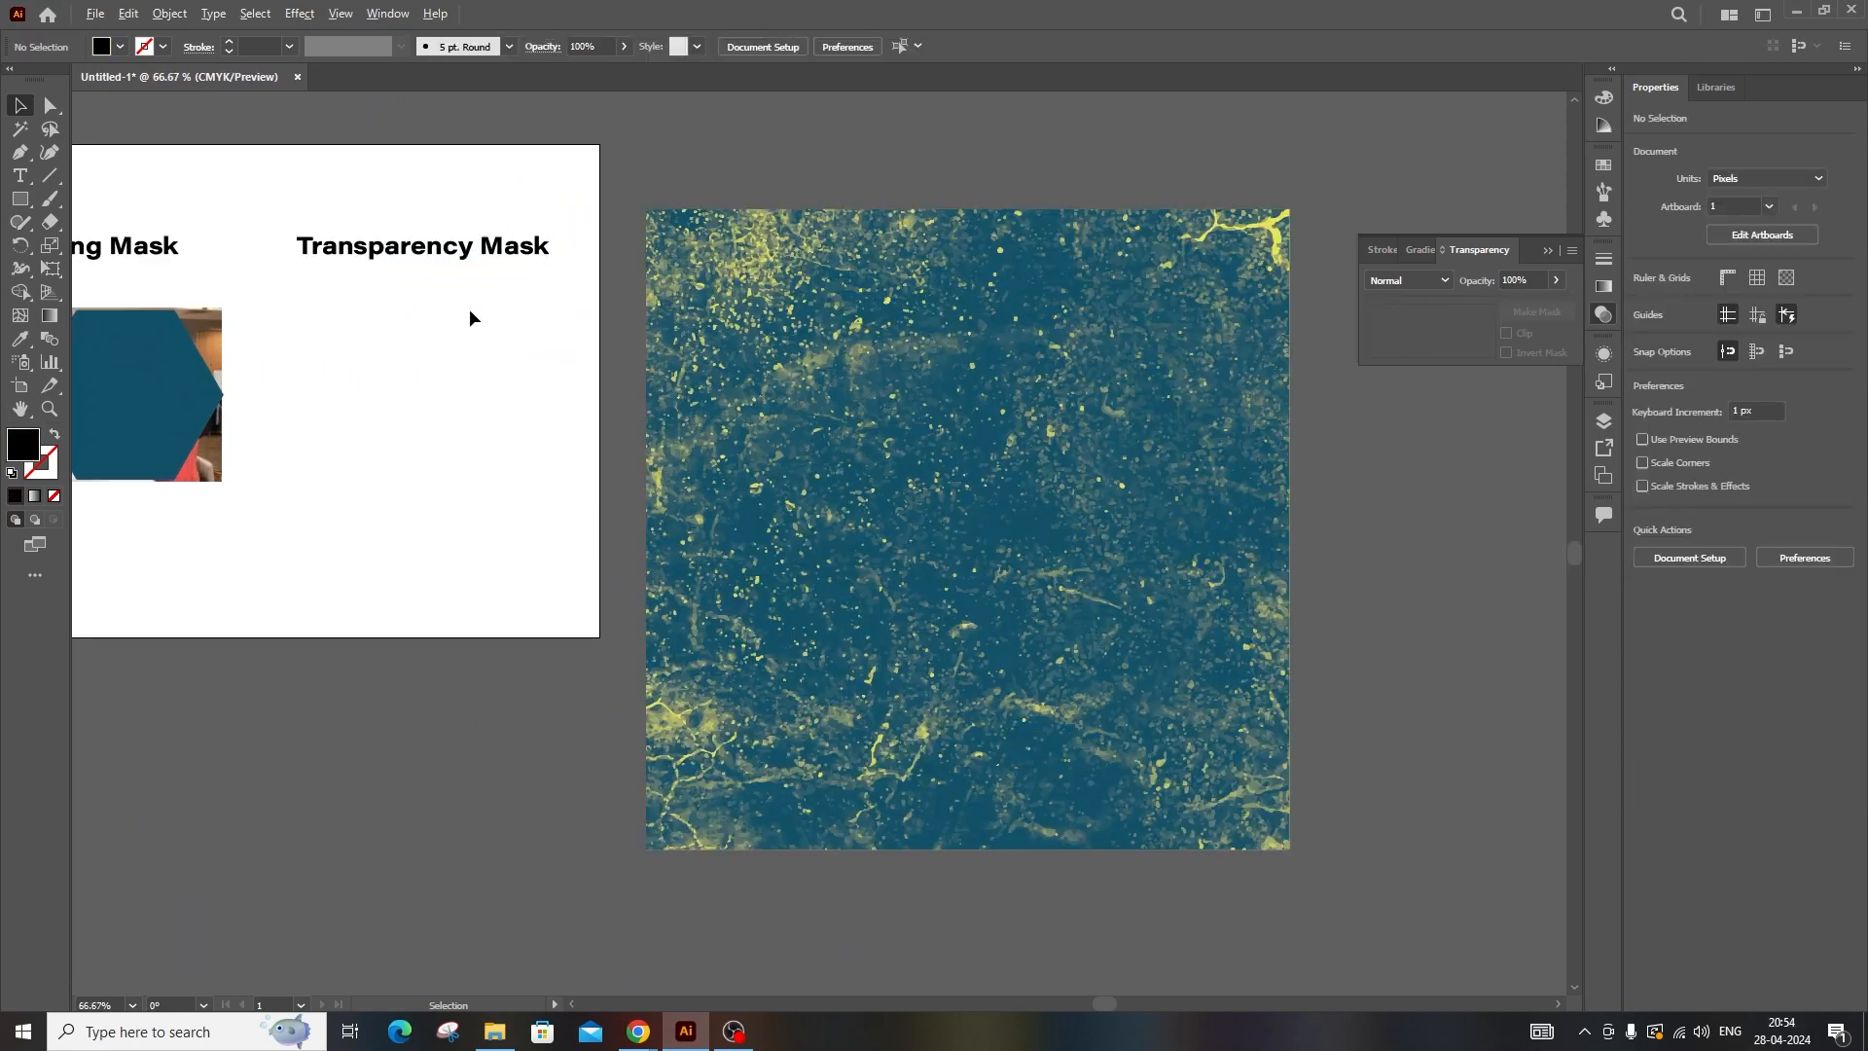
{"action": "scroll", "coordinate": [469, 312], "scroll_direction": "up", "scroll_amount": 2}
{"action": "scroll", "coordinate": [473, 312], "scroll_direction": "down", "scroll_amount": 2}
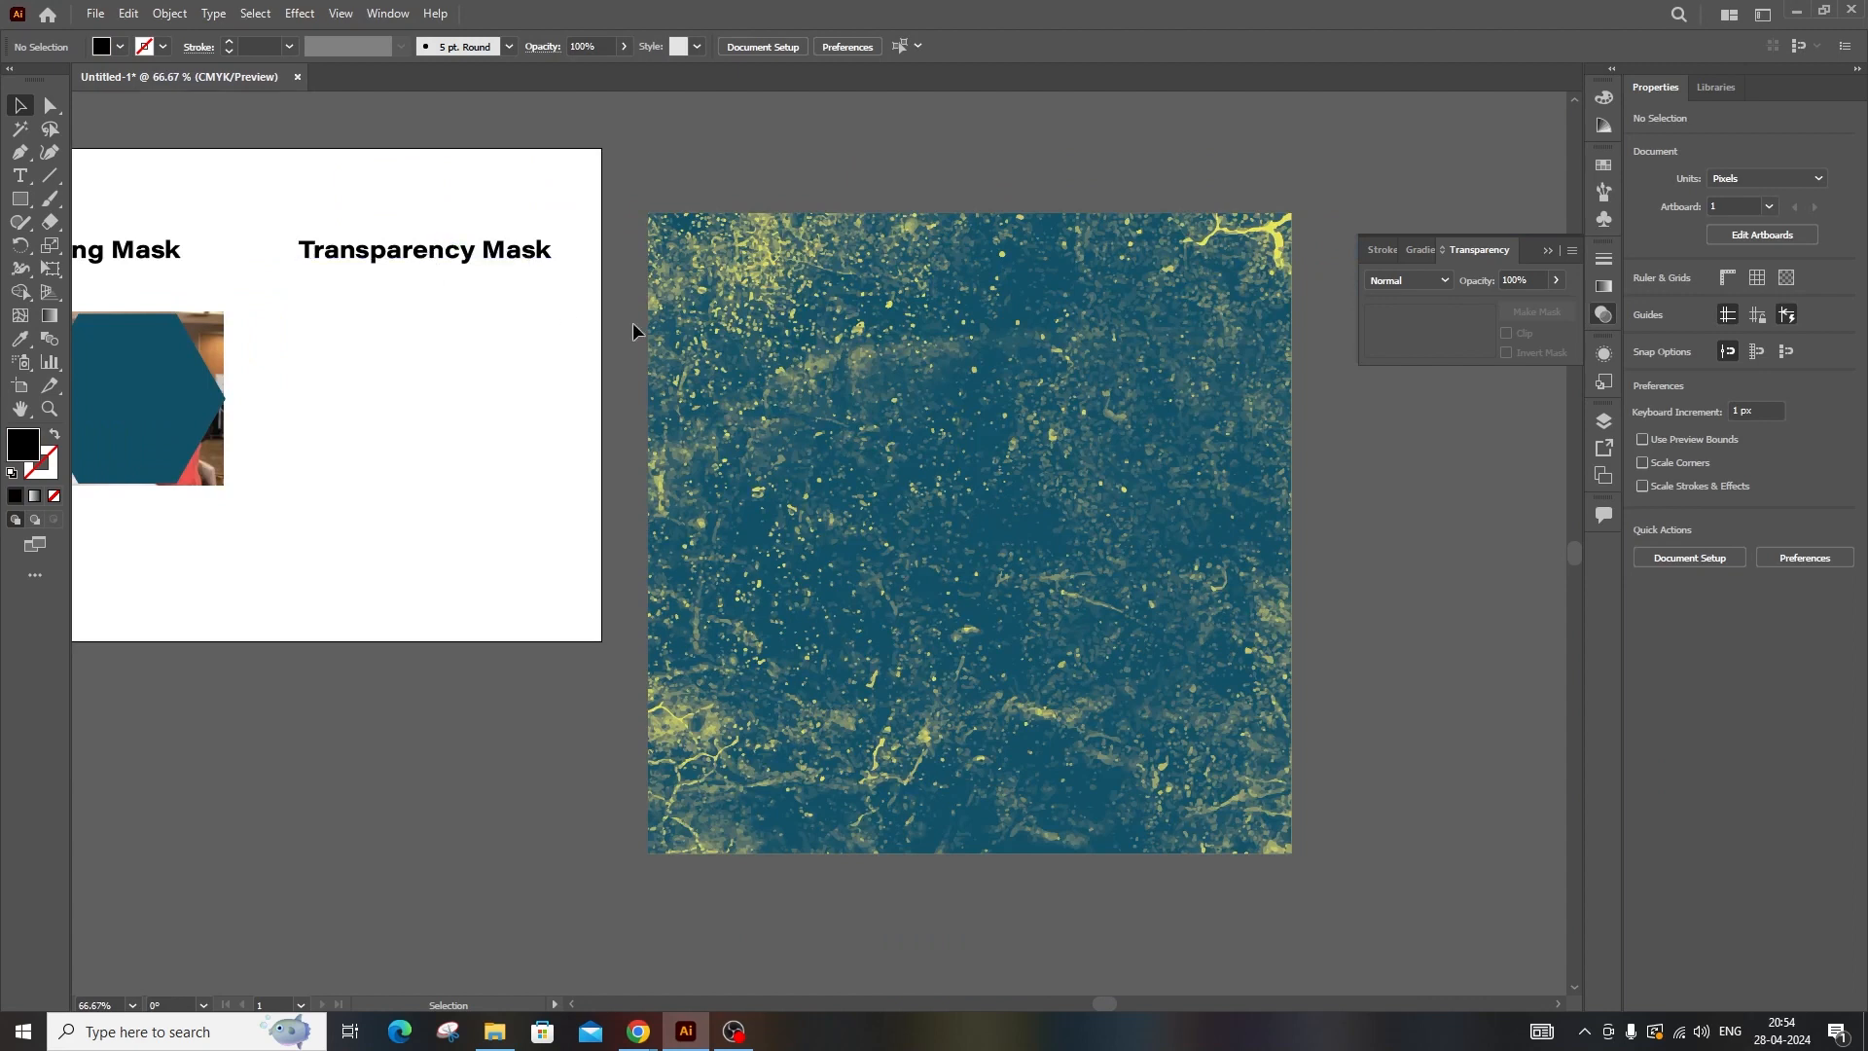
- Try deleting the masked teal rectangle from above the yellow rectangle, and undo the deletion
{"action": "left_click", "coordinate": [858, 359]}
{"action": "key", "text": "Delete"}
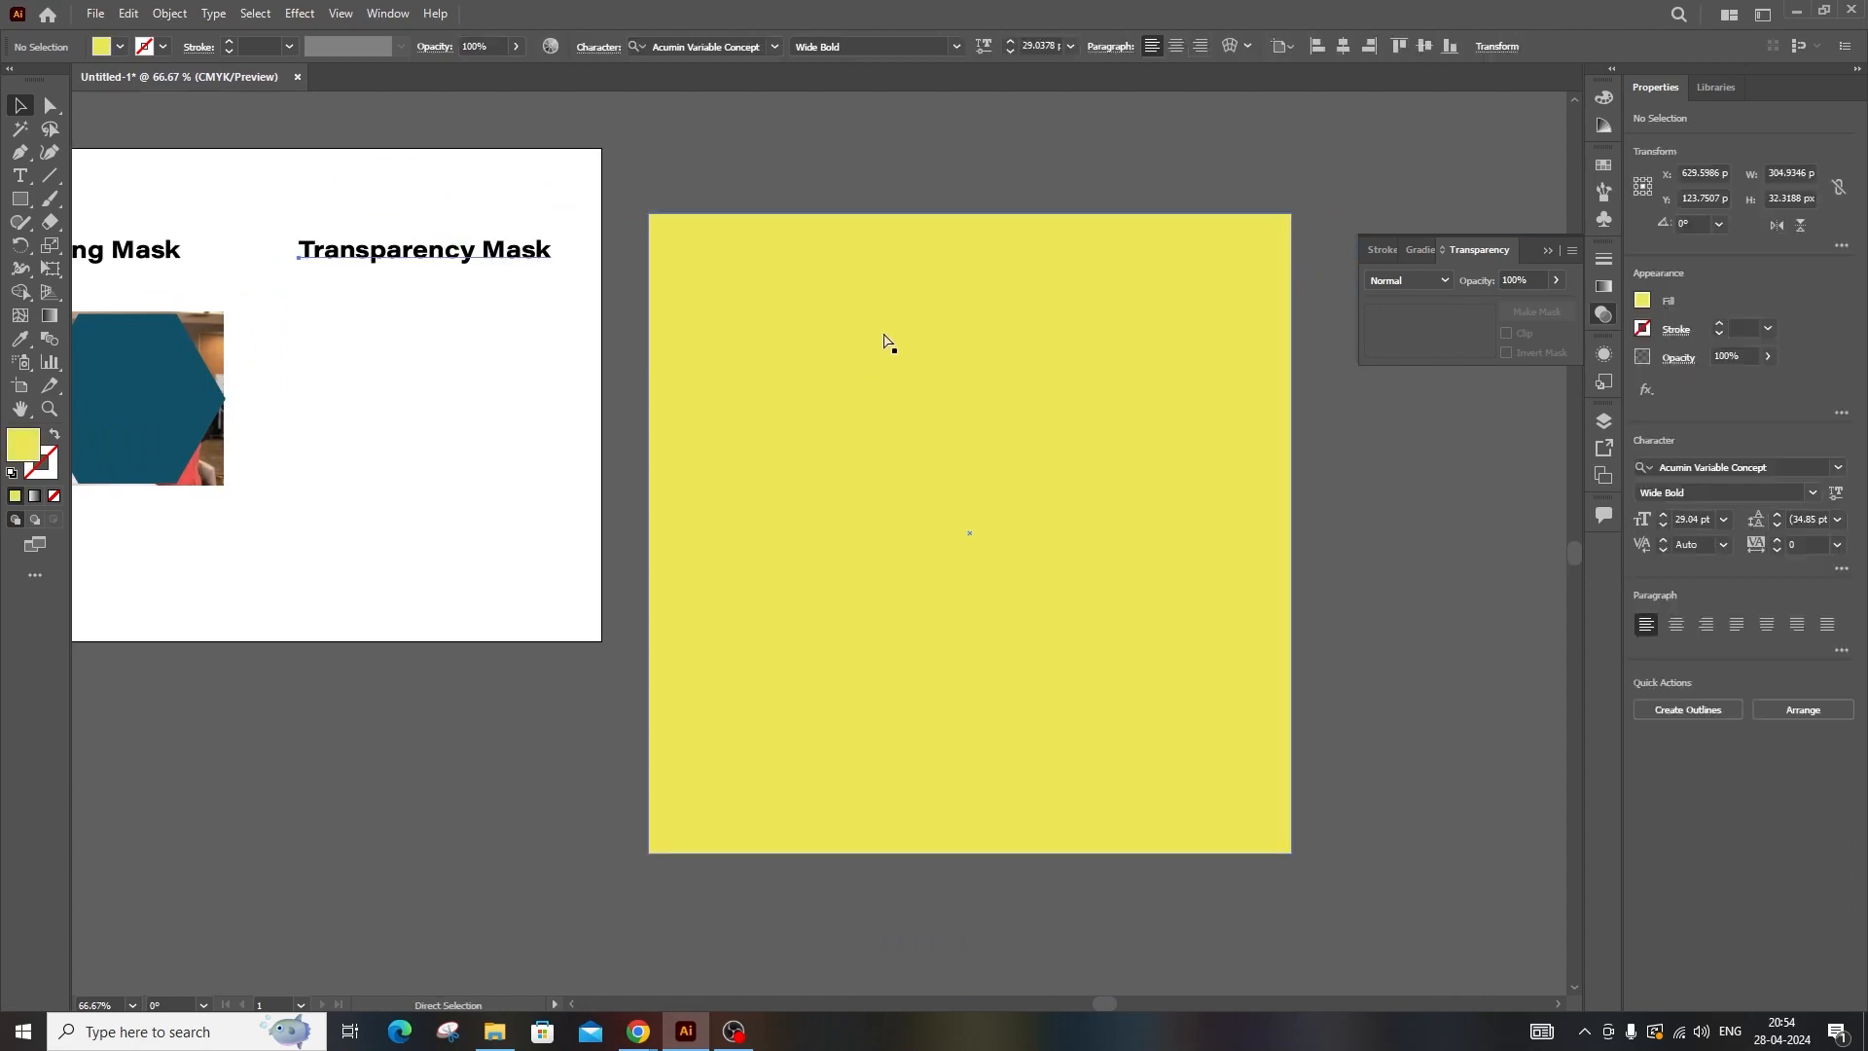
{"action": "left_click", "coordinate": [943, 372]}
{"action": "key", "text": "ctrl+z"}
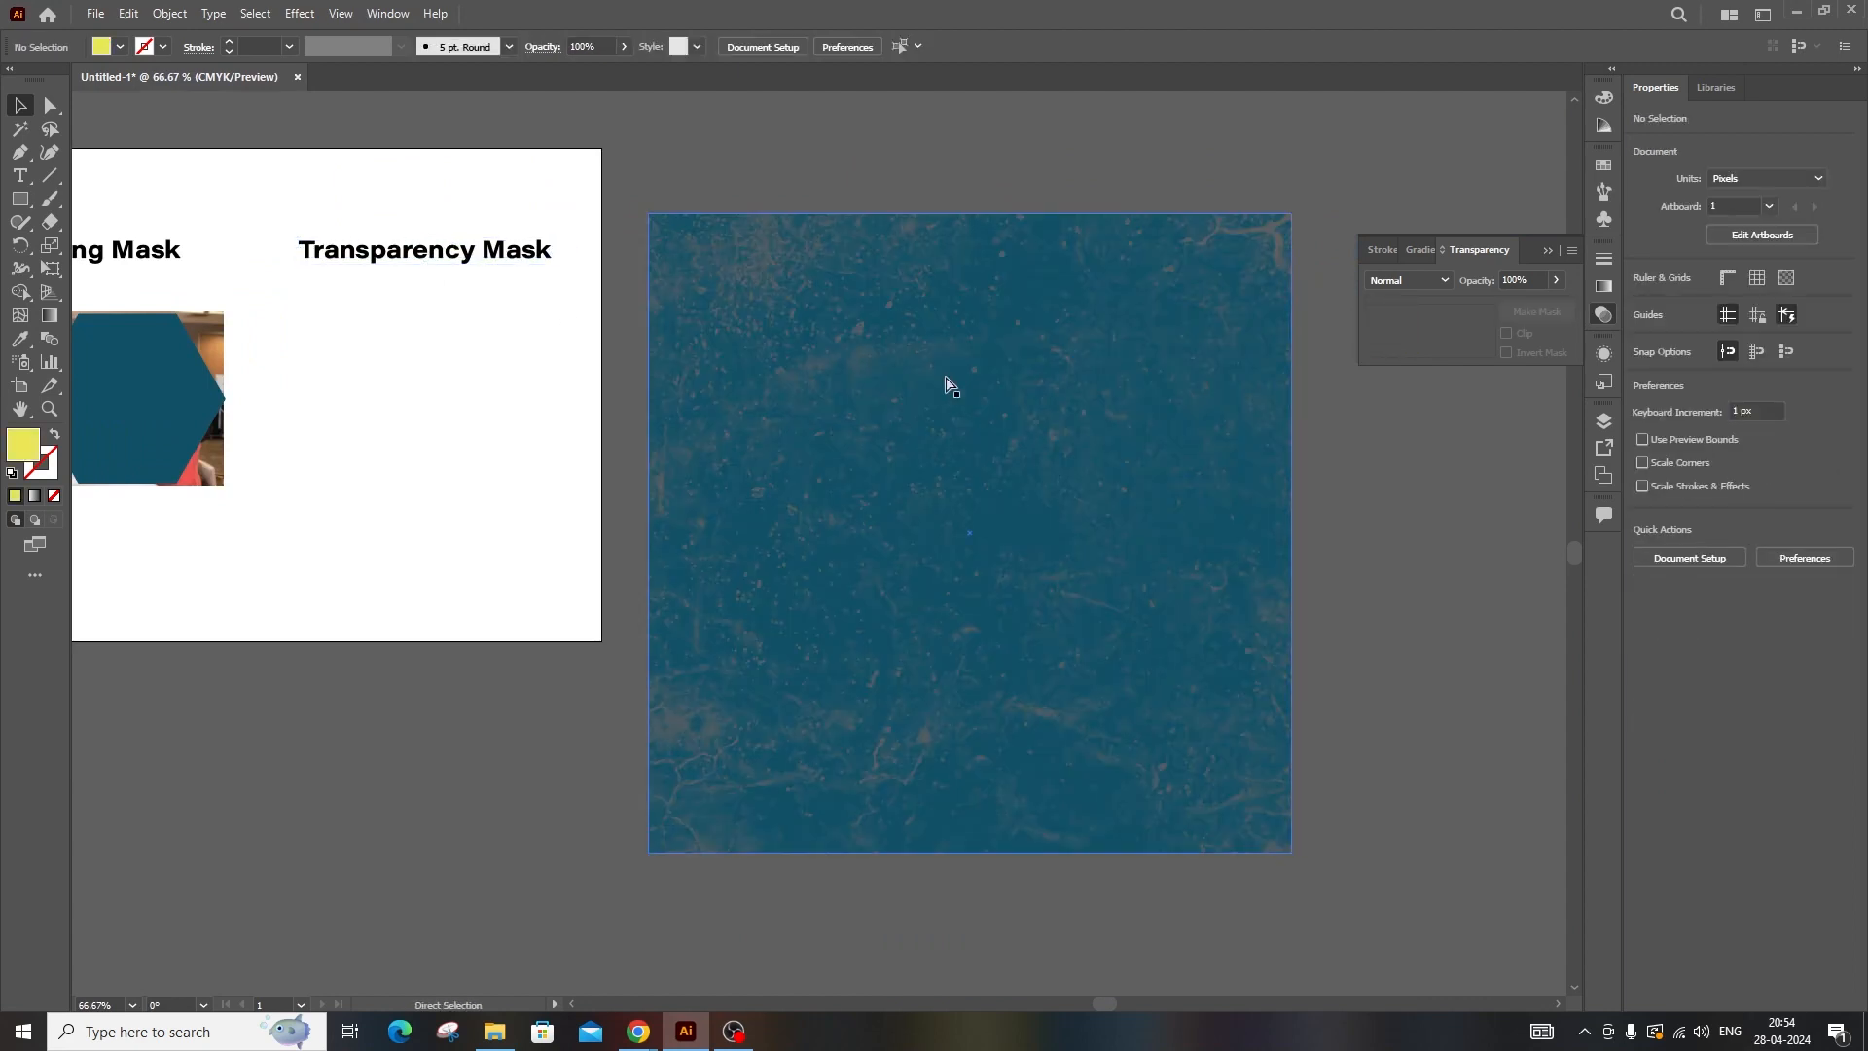
{"action": "key", "text": "ctrl+shift+z"}
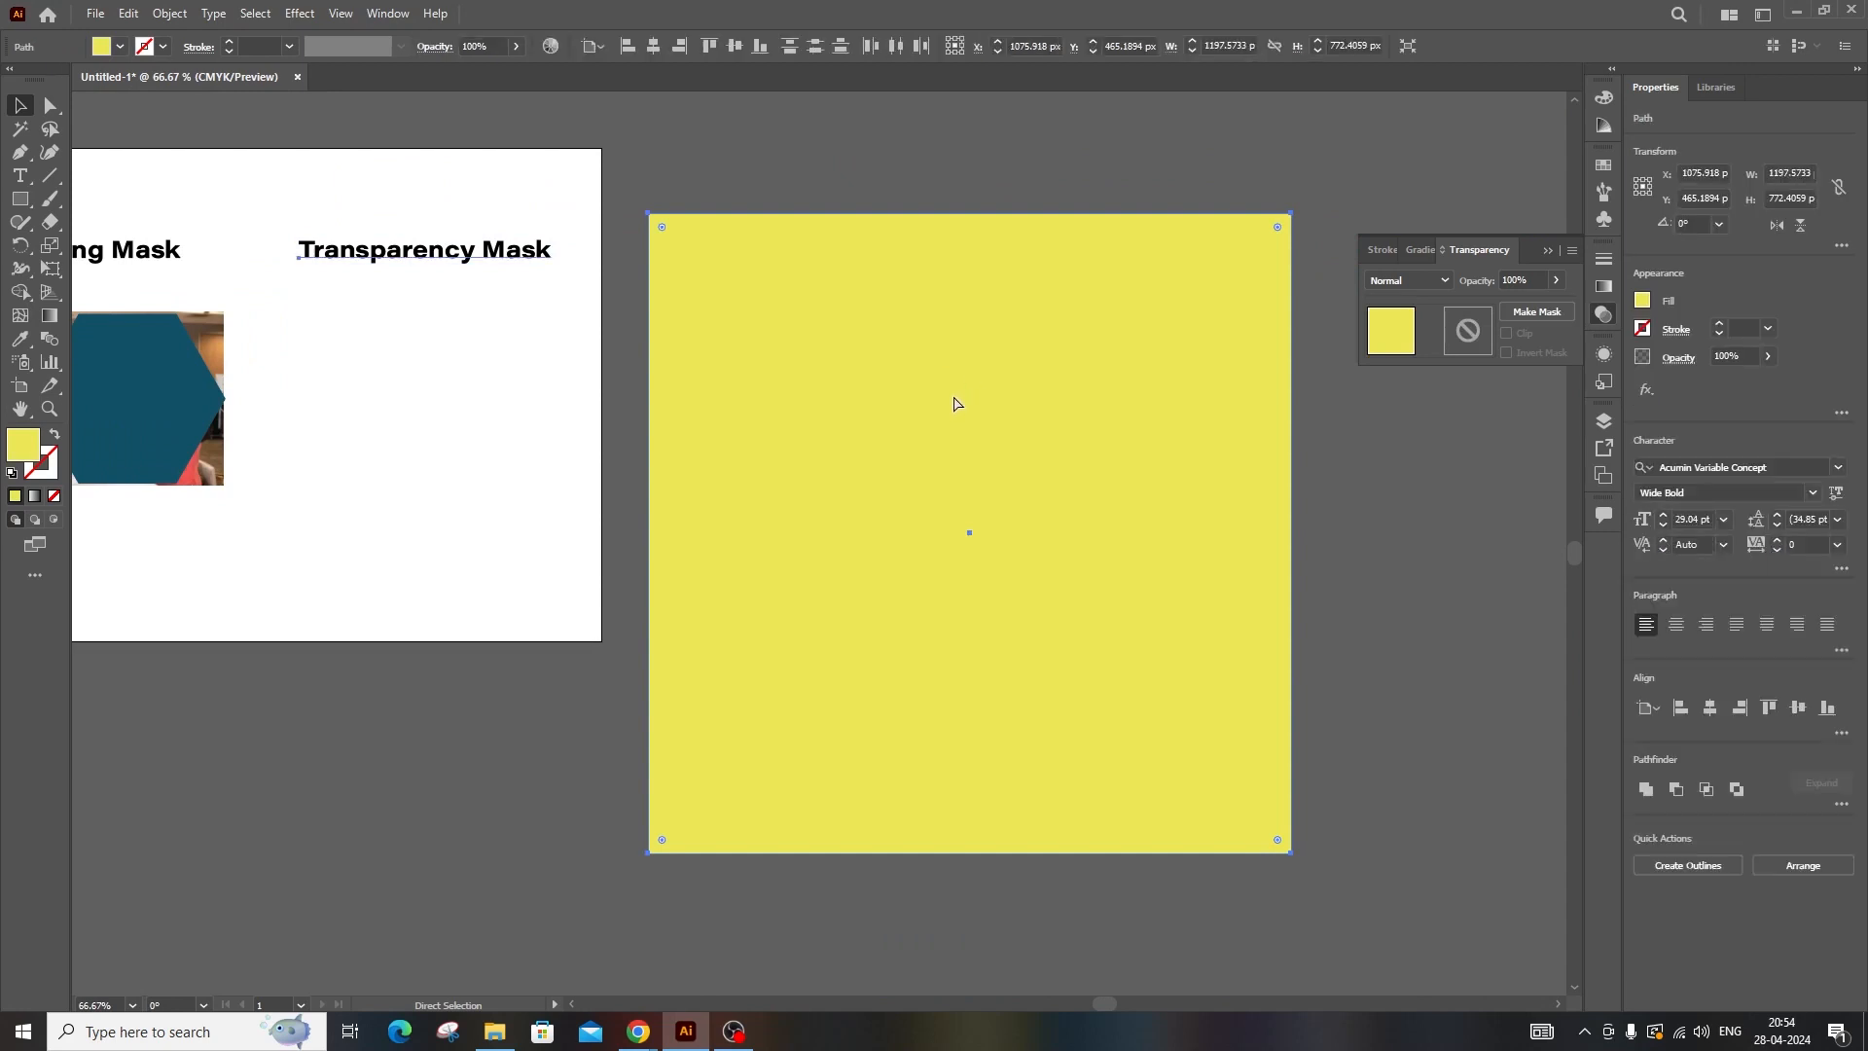
{"action": "key", "text": "ctrl+z"}
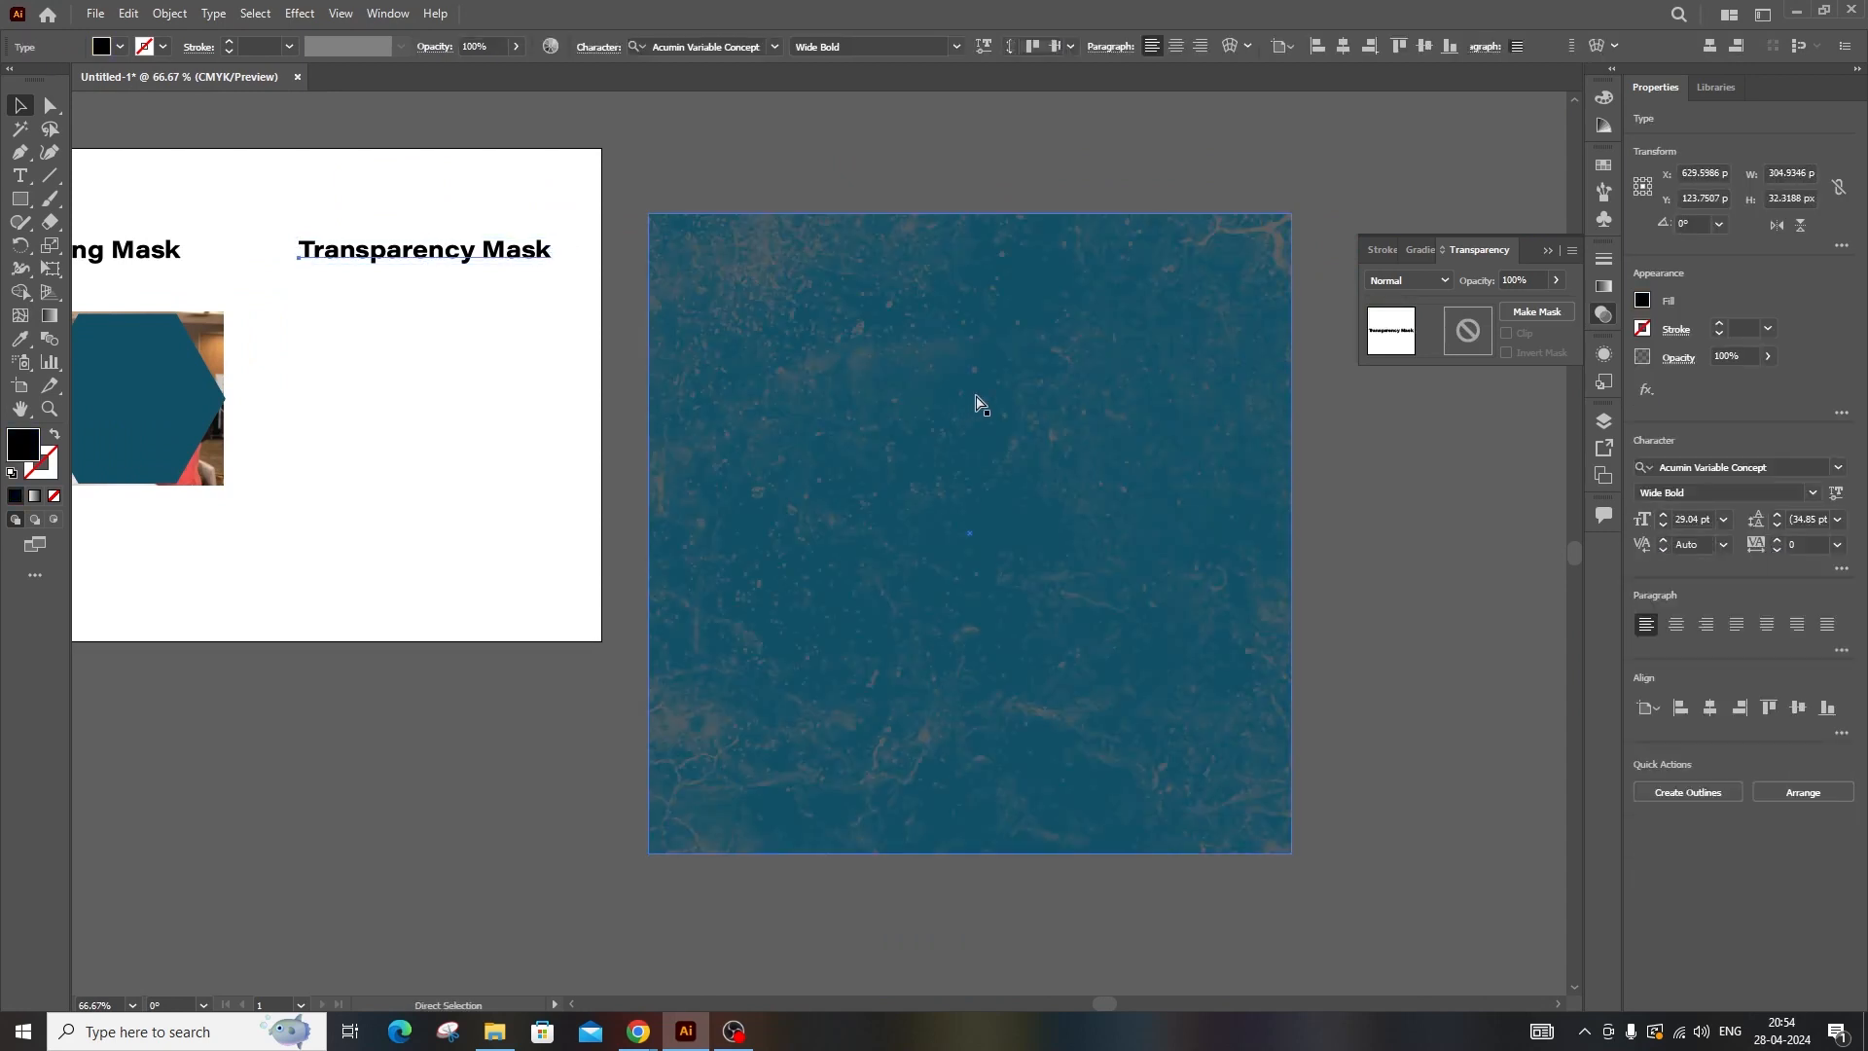
- Undo the earlier edits back to the unmasked grunge texture lying over the teal rectangle, and clear the selection
{"action": "key", "text": "ctrl+z"}
{"action": "key", "text": "ctrl+z"}
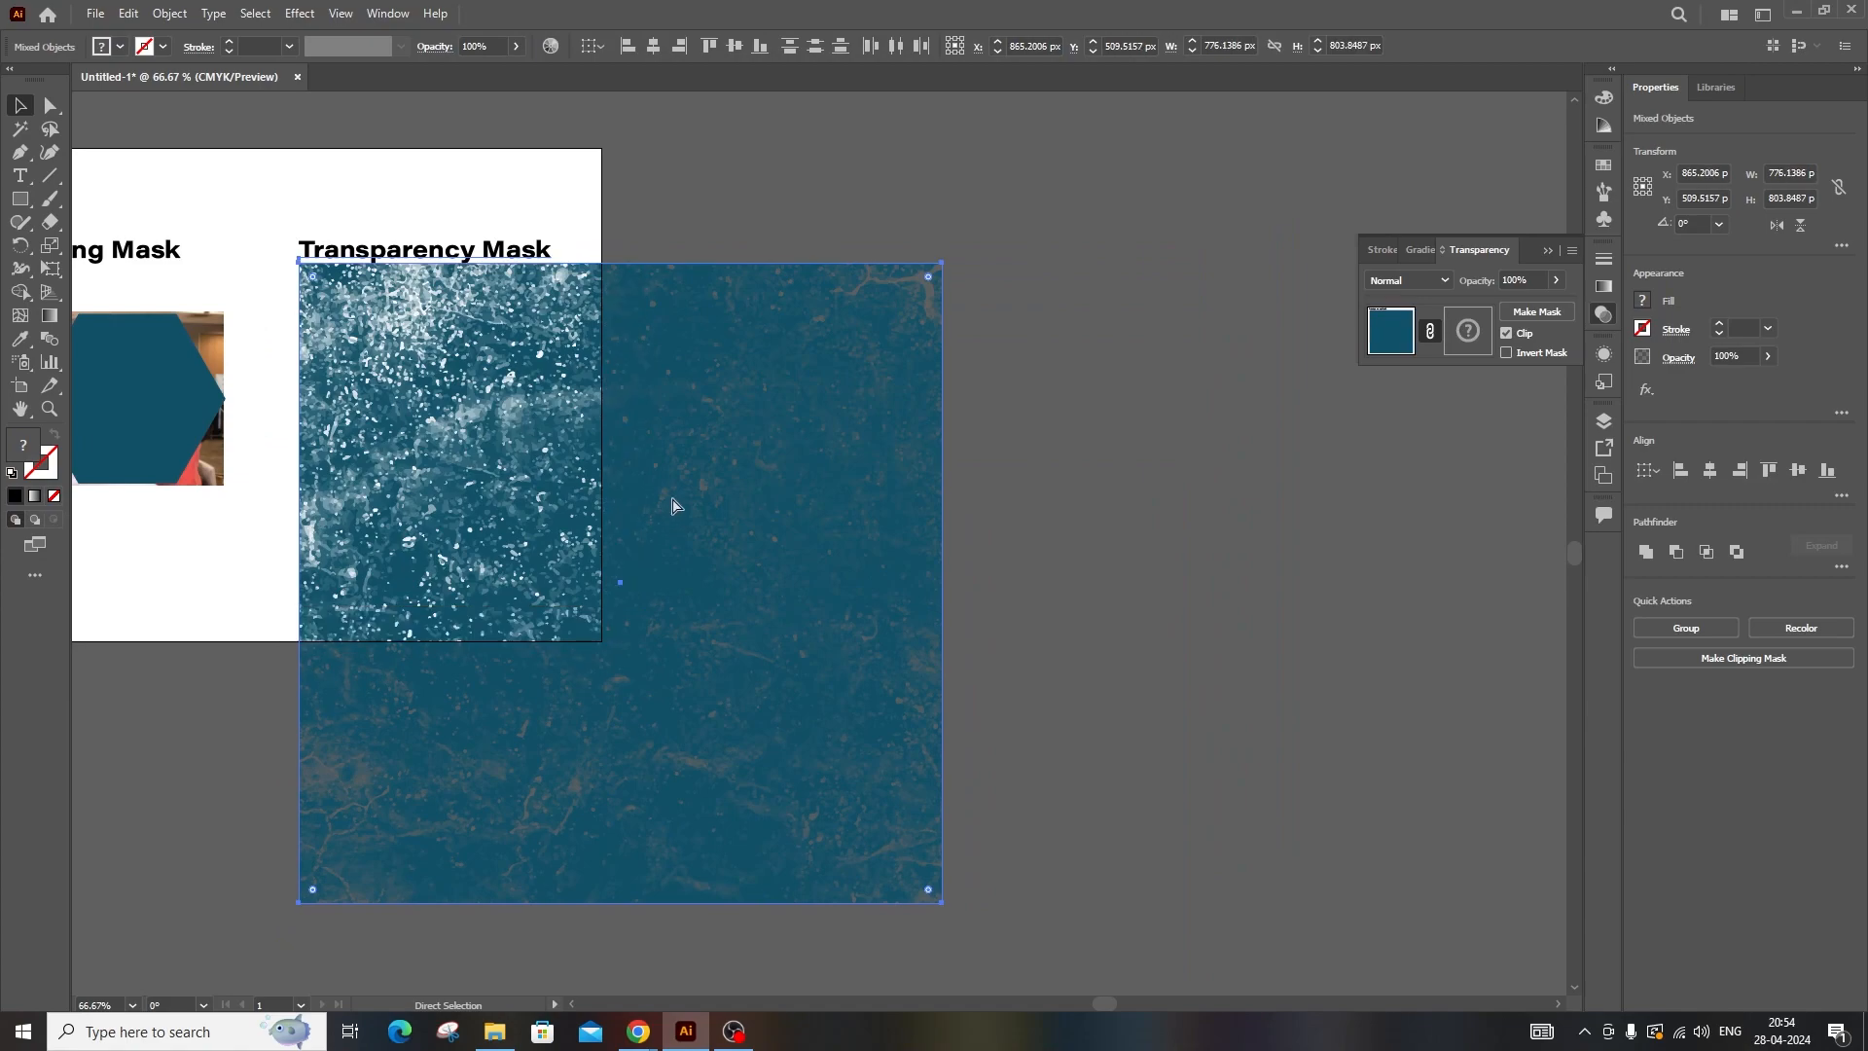
{"action": "key", "text": "ctrl+z"}
{"action": "key", "text": "ctrl+z"}
{"action": "left_click", "coordinate": [1018, 769]}
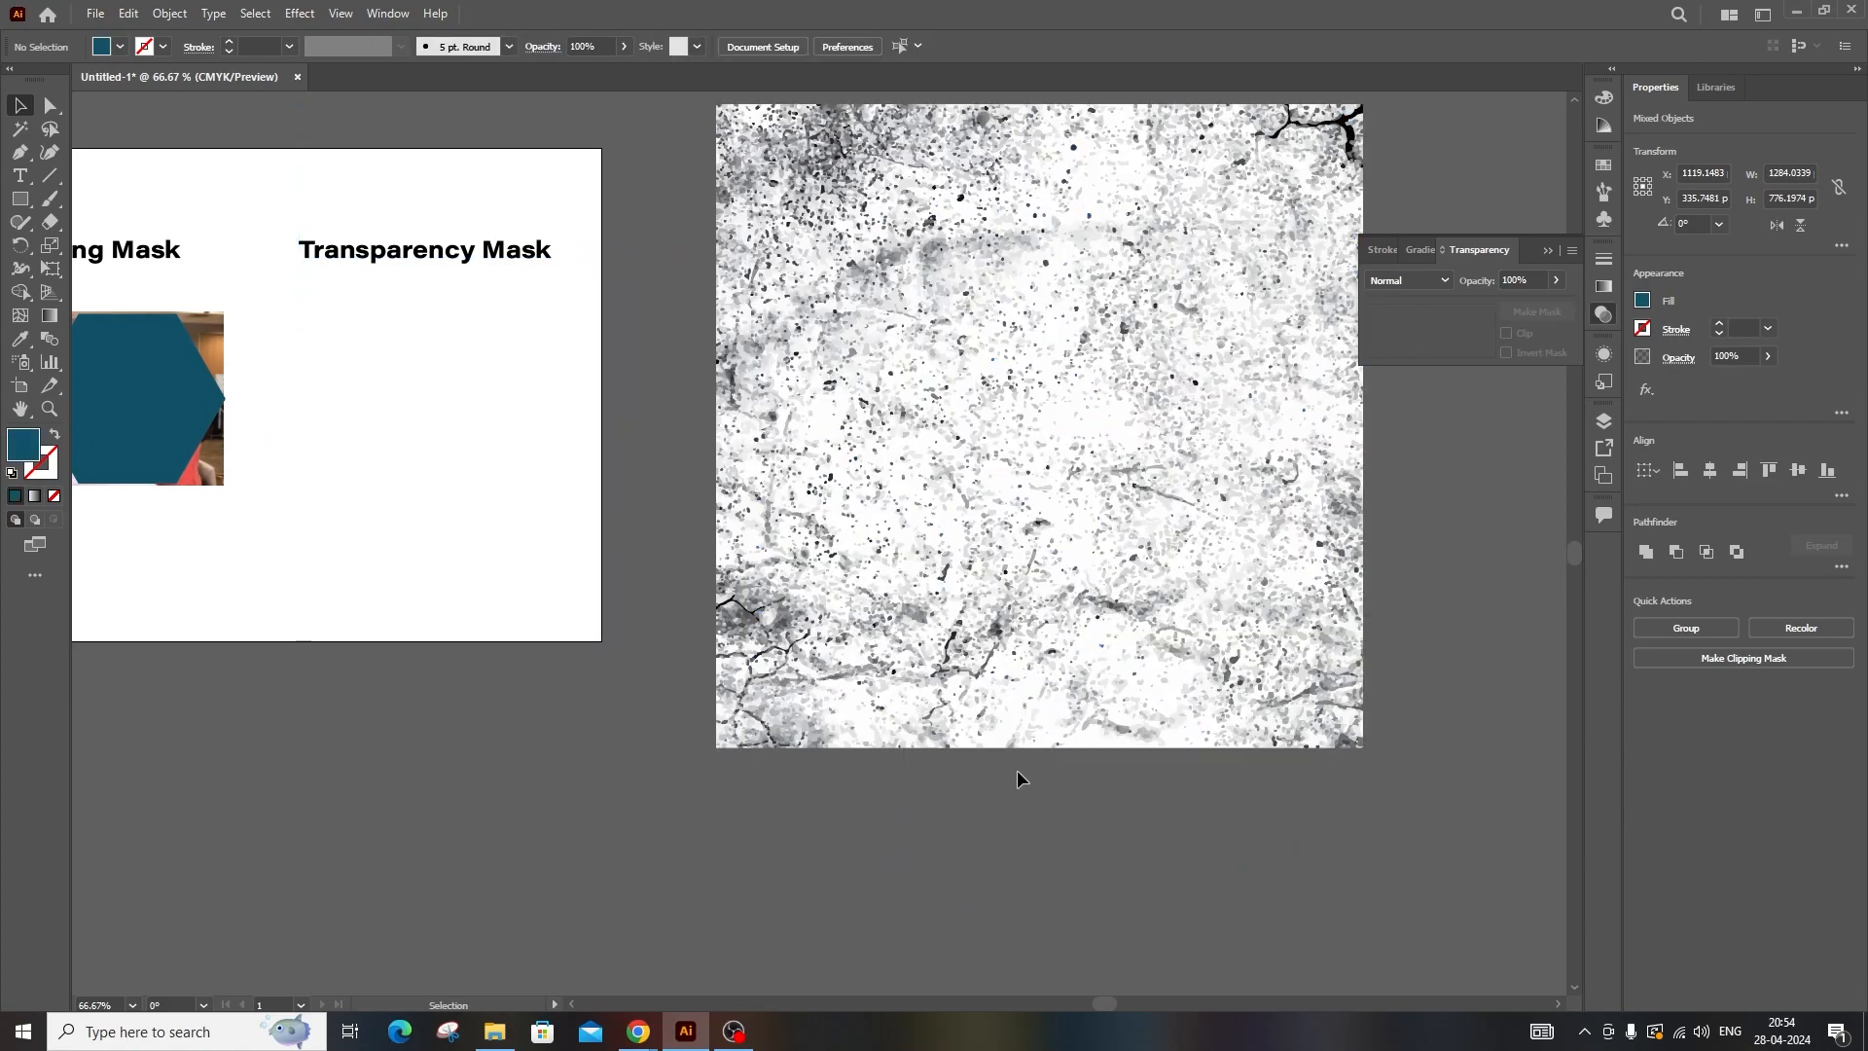
- Separate the grunge texture from the teal rectangle, moving the rectangle aside and placing the texture right beside the artboard
{"action": "left_click", "coordinate": [1005, 528]}
{"action": "mouse_move", "coordinate": [1004, 528]}
{"action": "left_mouse_down"}
{"action": "mouse_move", "coordinate": [972, 778]}
{"action": "mouse_move", "coordinate": [978, 687]}
{"action": "mouse_move", "coordinate": [688, 613]}
{"action": "left_mouse_up"}
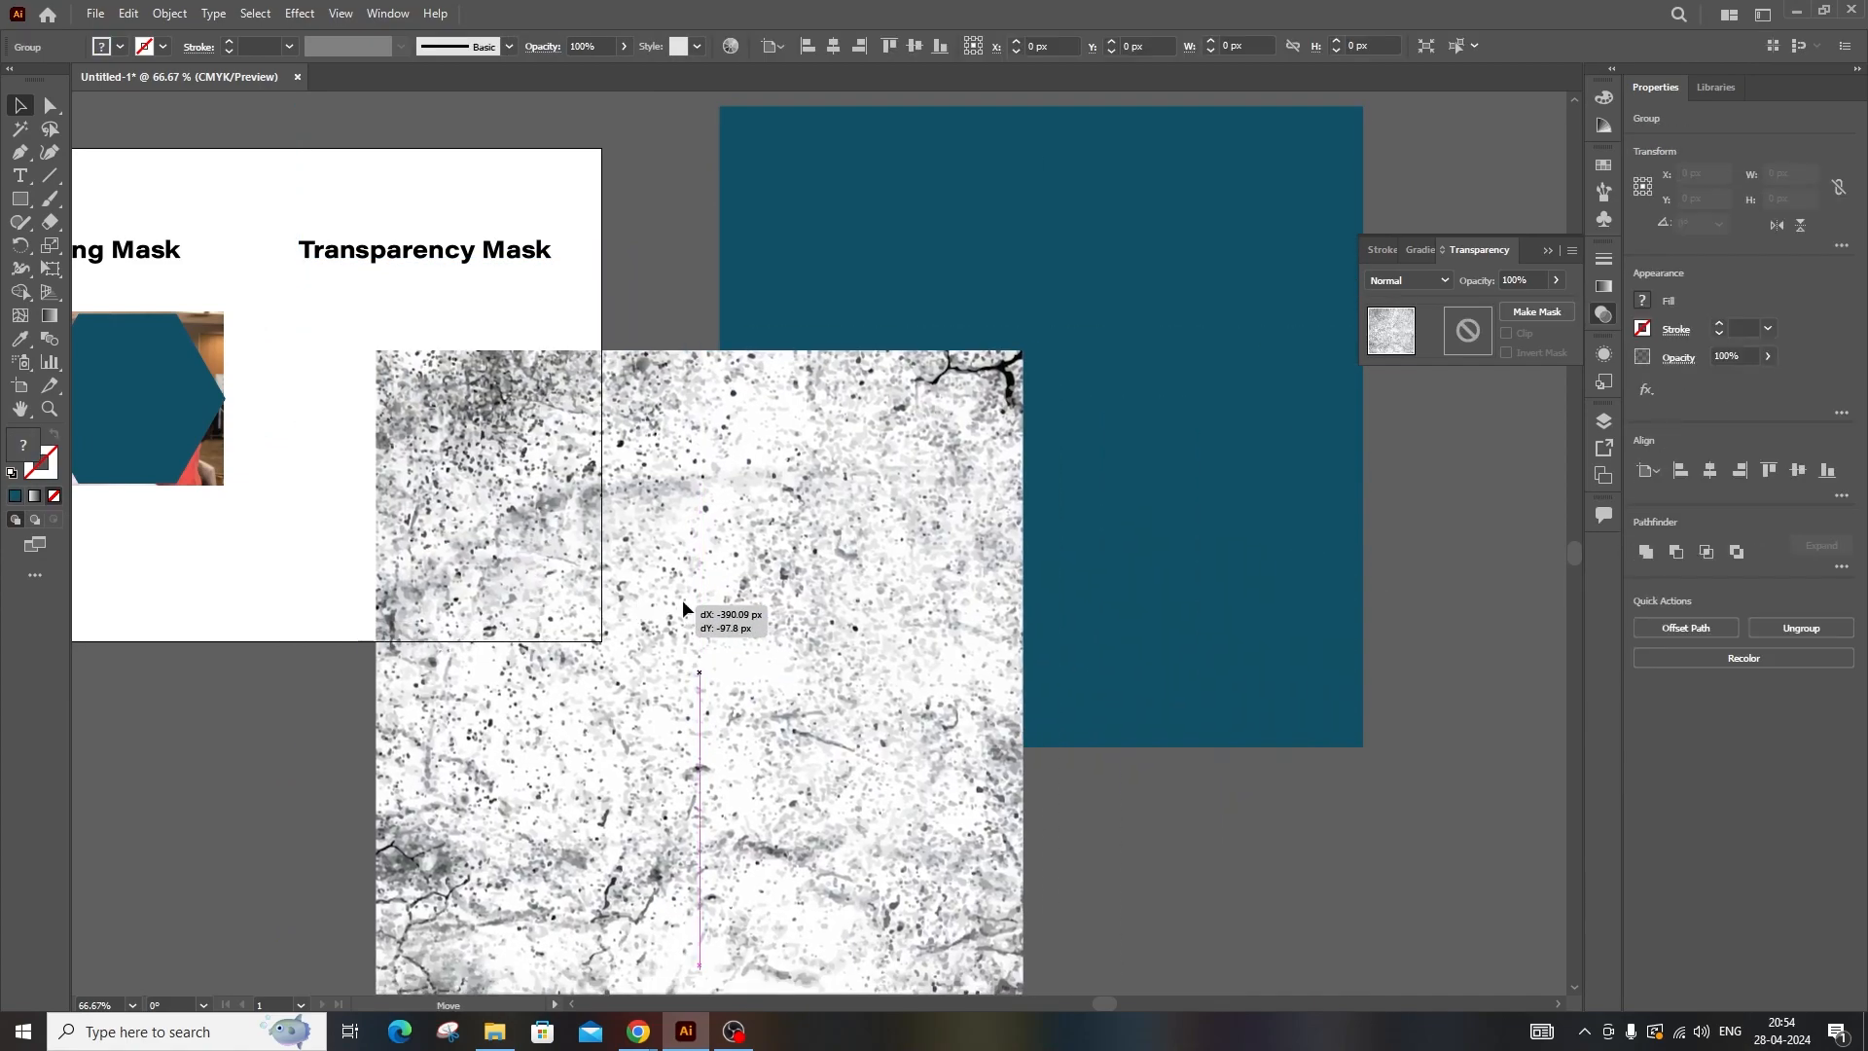
{"action": "left_click_drag", "start_coordinate": [1047, 342], "coordinate": [1596, 744]}
{"action": "left_click_drag", "start_coordinate": [867, 613], "coordinate": [1100, 385]}
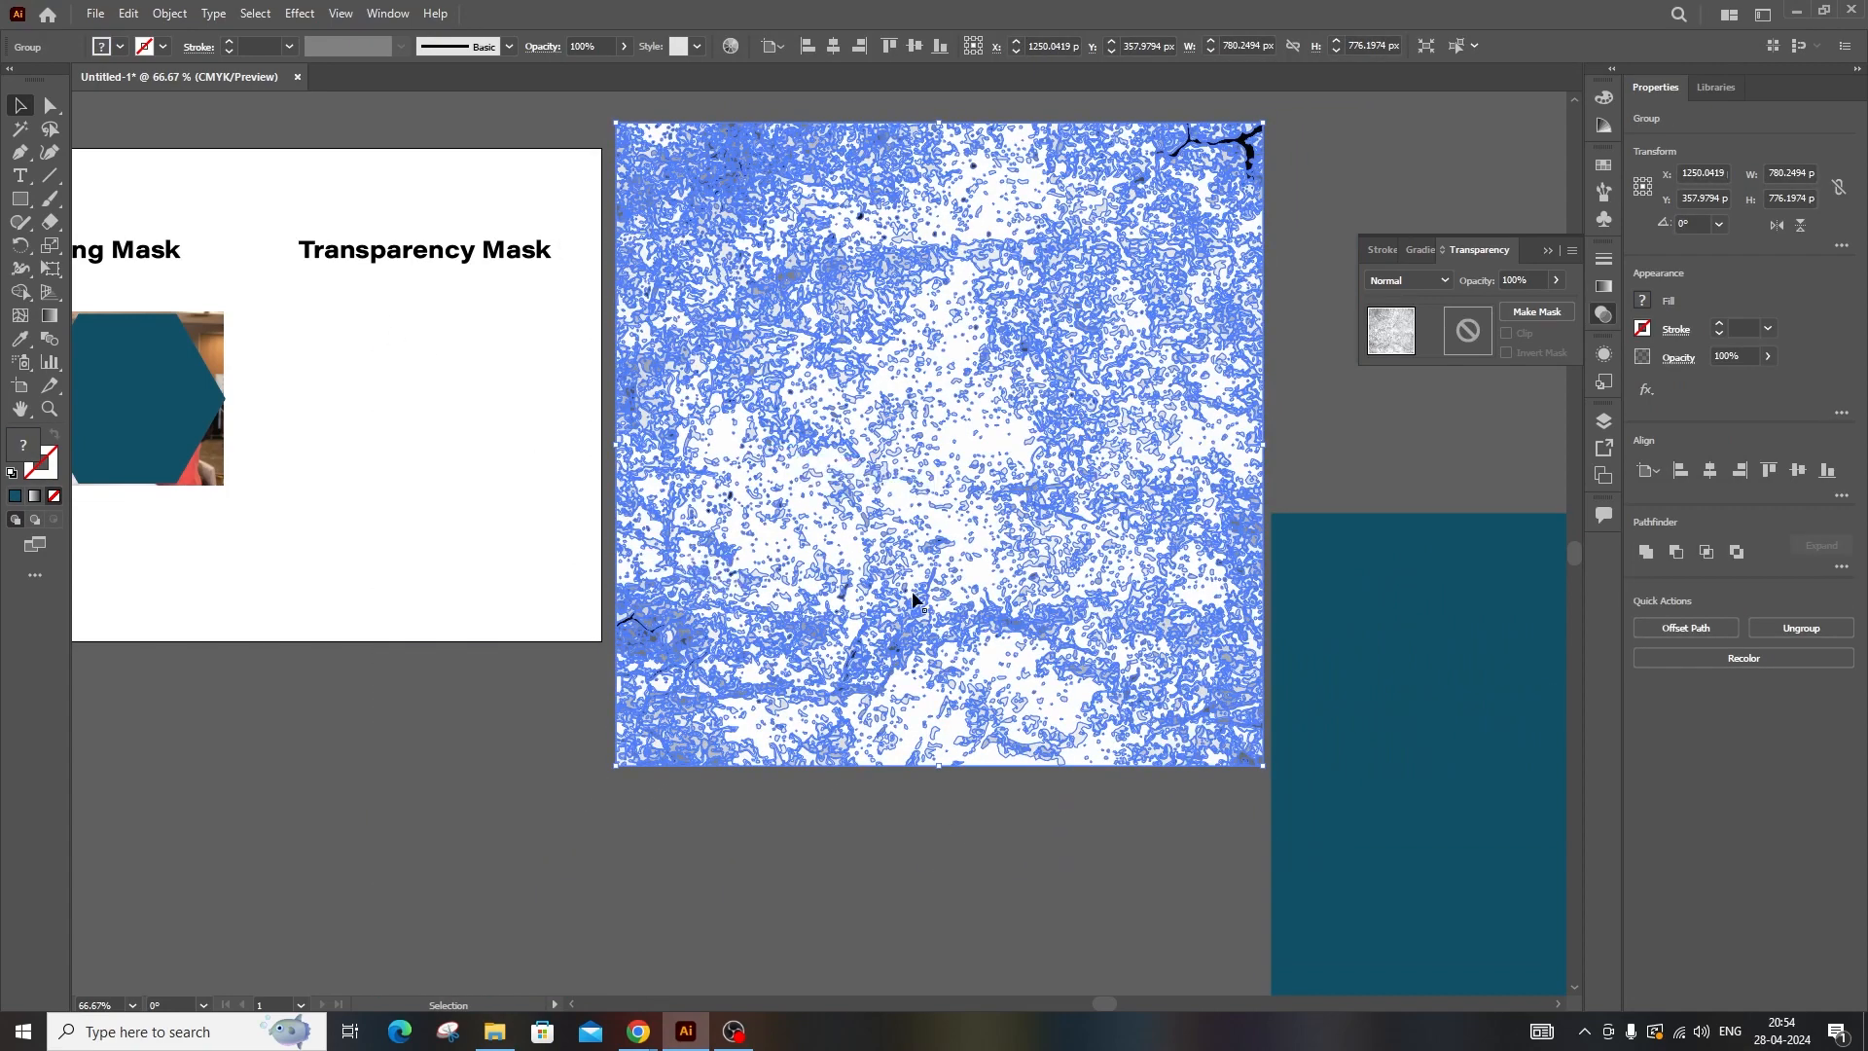
- Place a copy of the Transparency Mask heading behind the grunge texture, enlarged to about 780 px wide to match it
{"action": "left_click", "coordinate": [437, 271]}
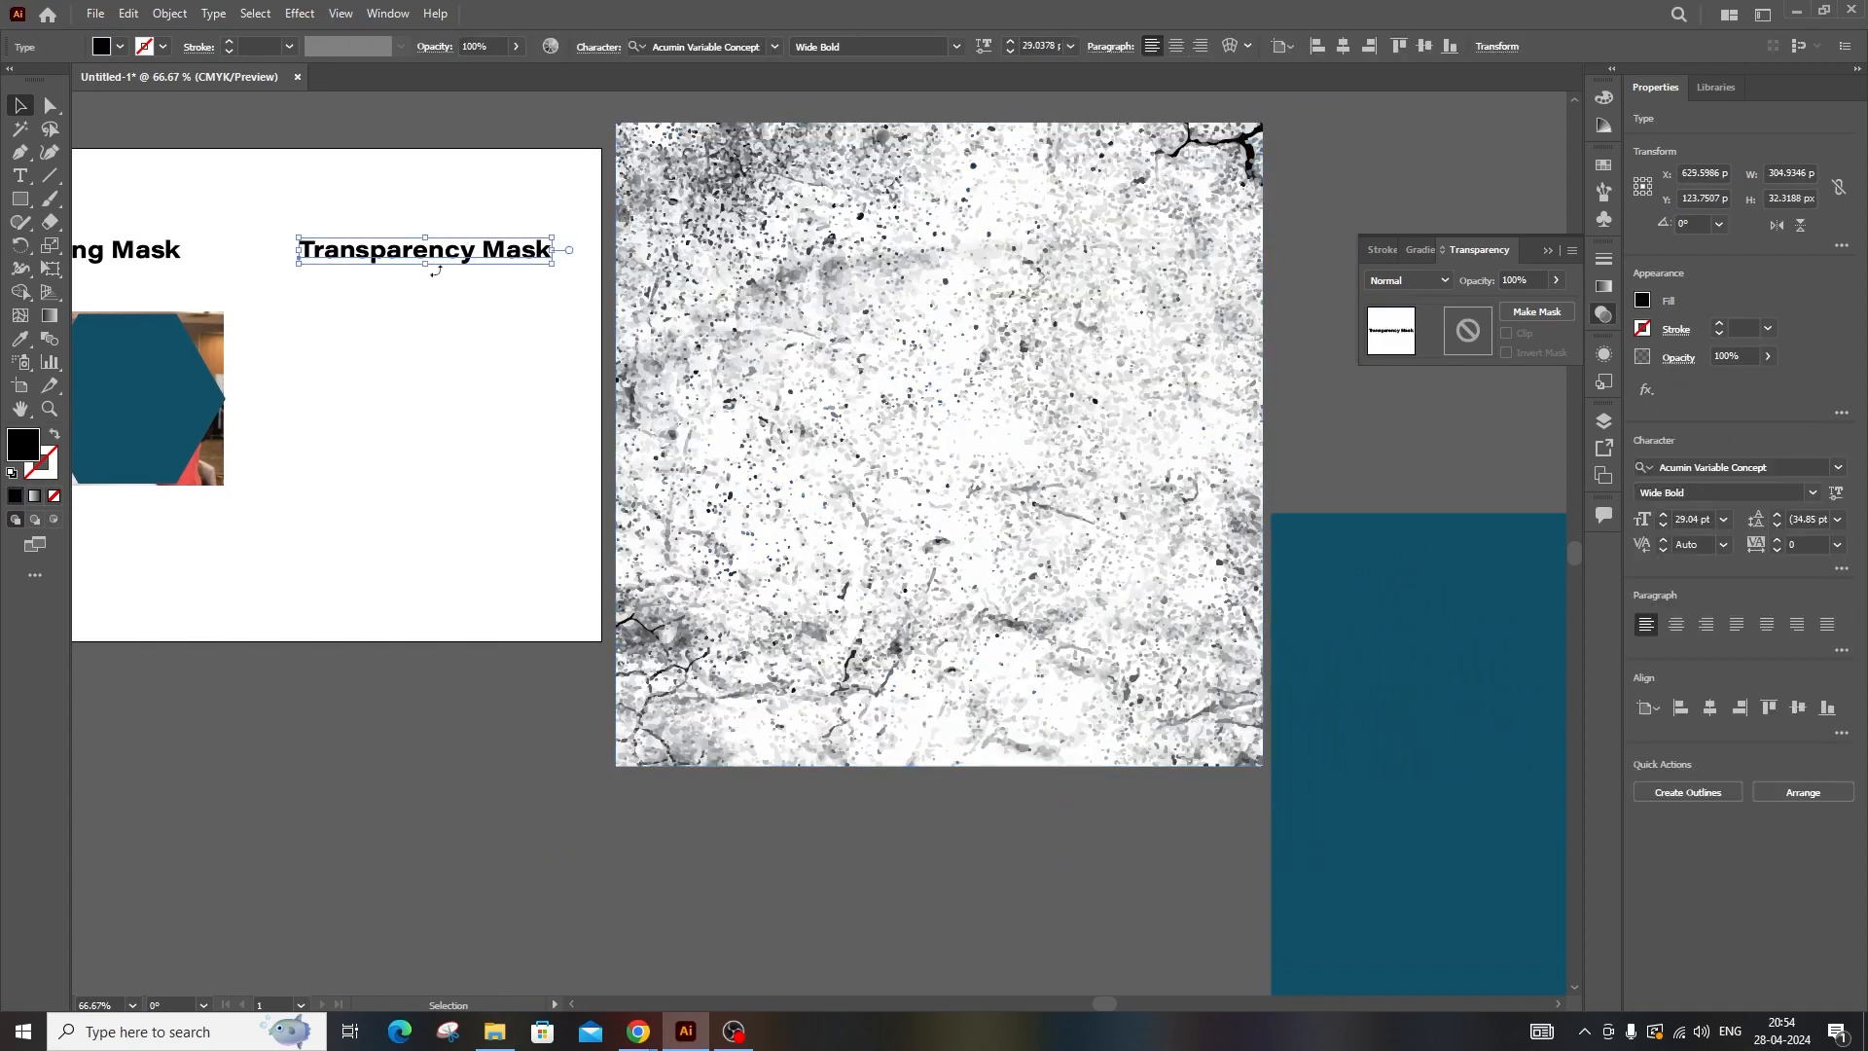
{"action": "left_click_drag", "start_coordinate": [434, 270], "coordinate": [988, 441]}
{"action": "key", "text": "ctrl+z"}
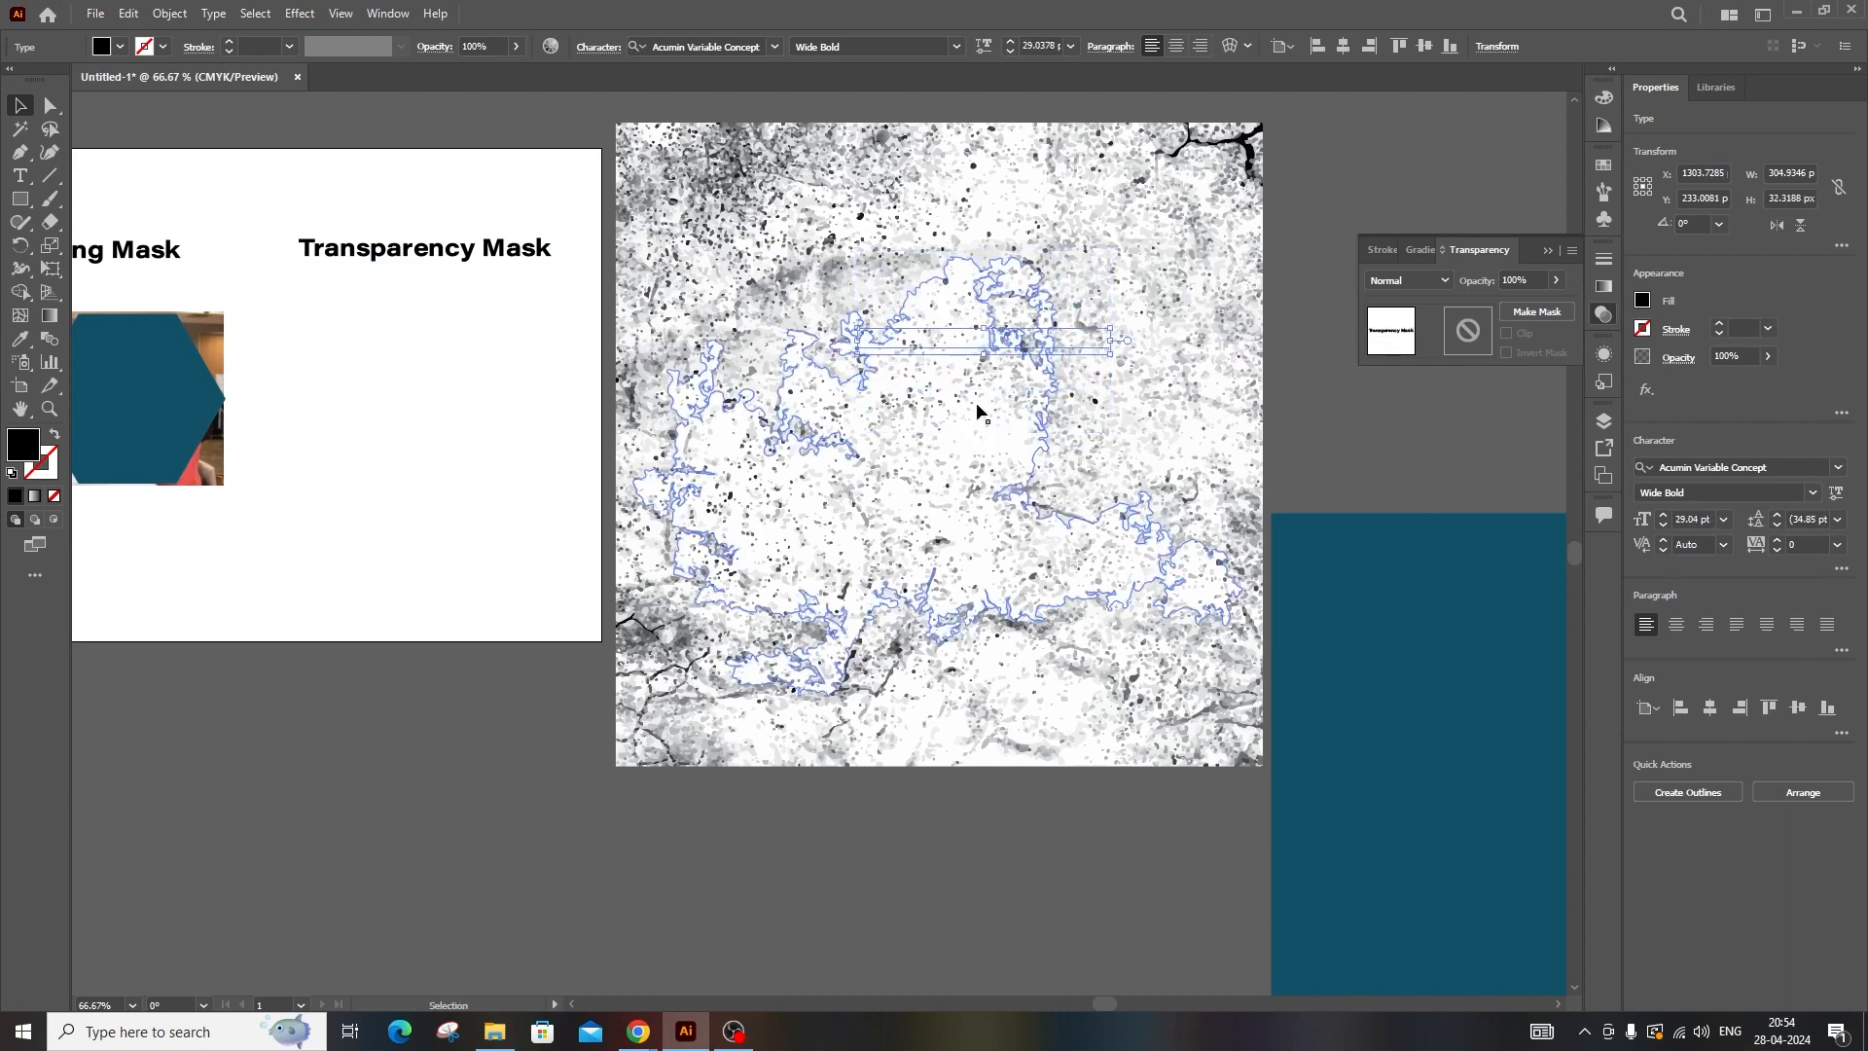
{"action": "left_click_drag", "start_coordinate": [978, 360], "coordinate": [979, 399]}
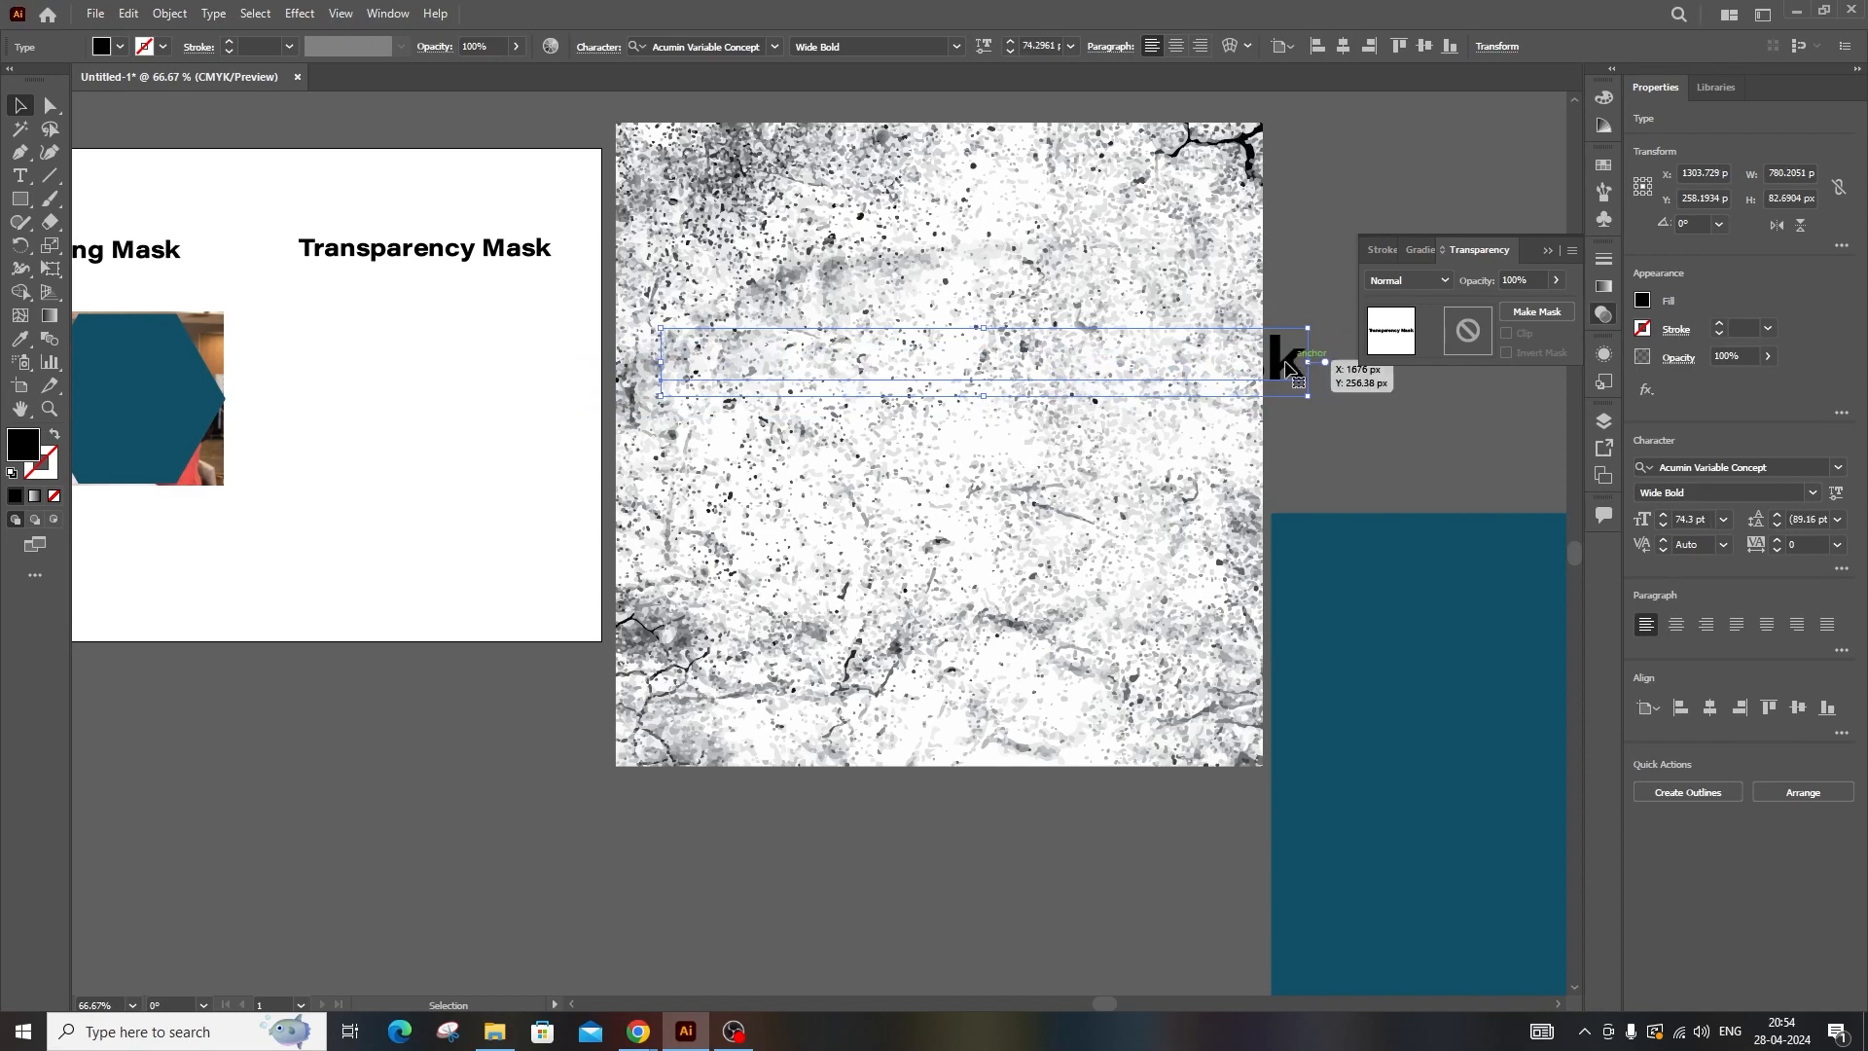
{"action": "left_click_drag", "start_coordinate": [1271, 367], "coordinate": [1257, 369]}
- Squash the grunge texture from its lower and upper edges to about 426 px high around the enlarged text
{"action": "left_click", "coordinate": [1042, 493]}
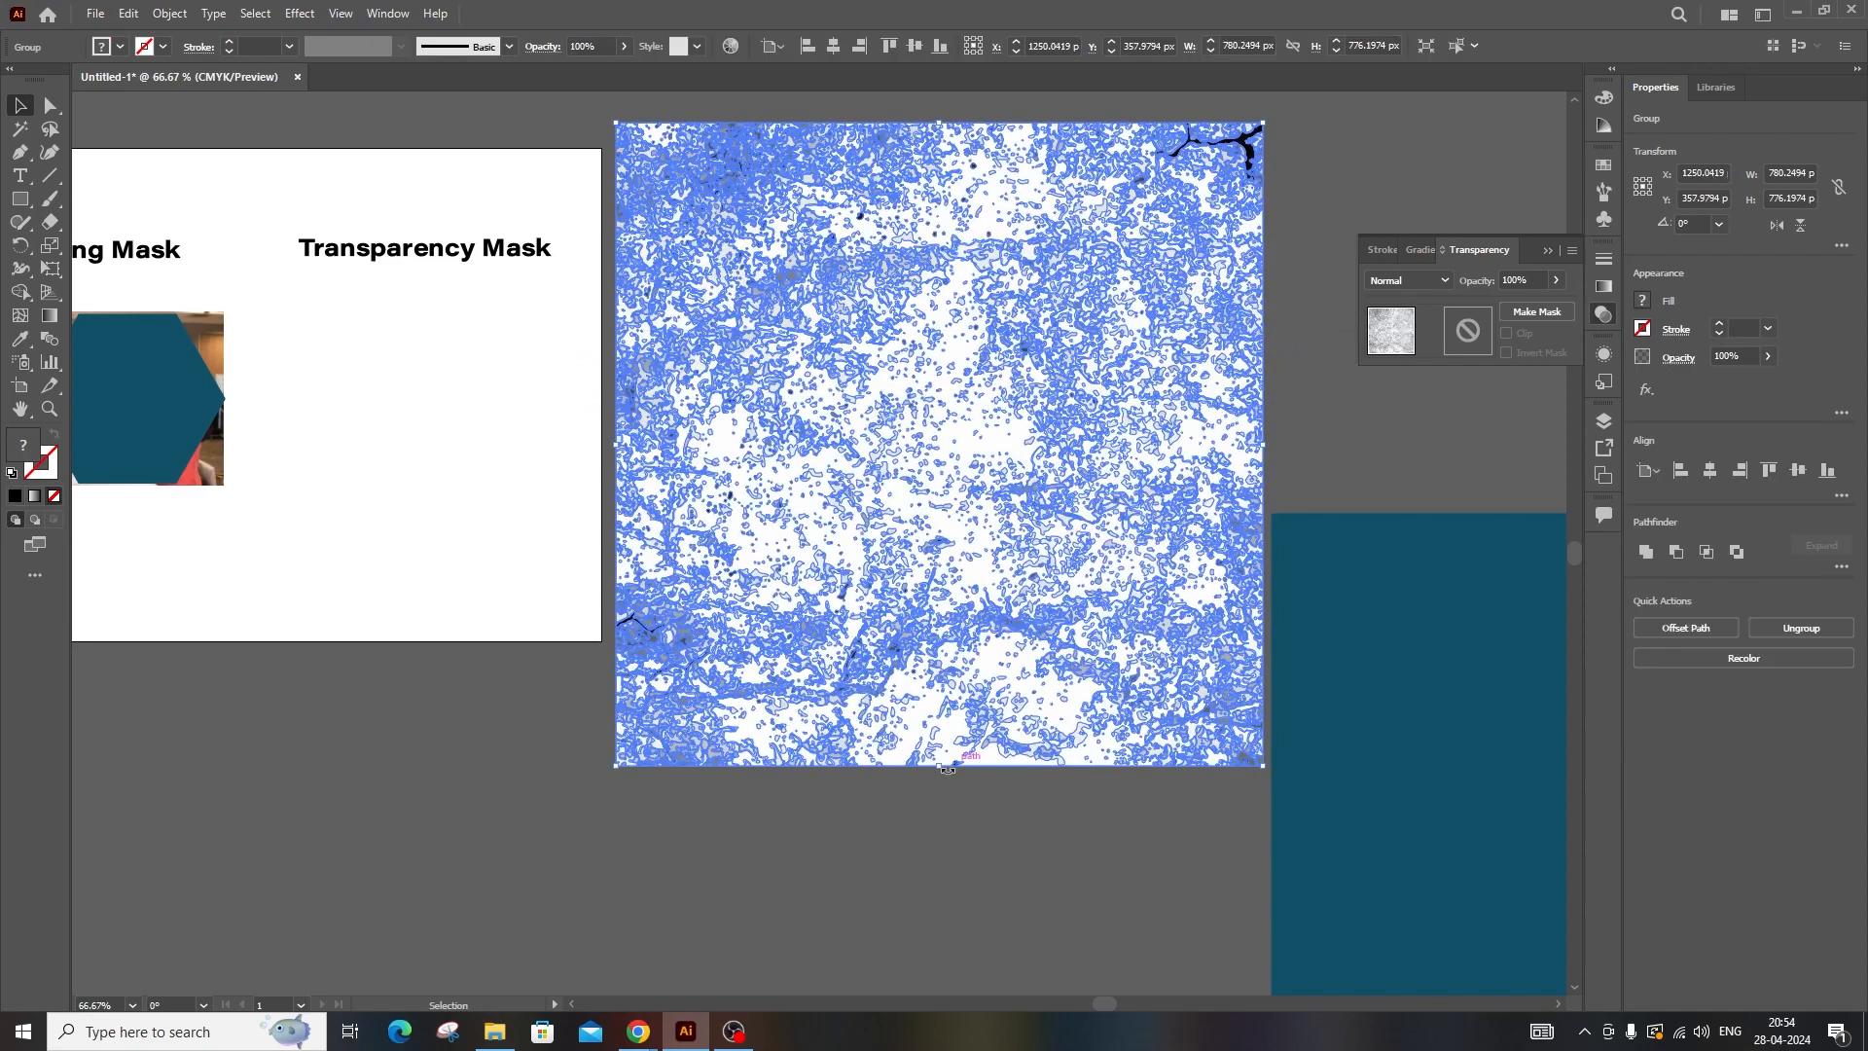
{"action": "left_click_drag", "start_coordinate": [951, 655], "coordinate": [952, 591]}
{"action": "left_click_drag", "start_coordinate": [937, 187], "coordinate": [937, 239]}
- Select the grunge texture together with the enlarged text and make a transparency mask from them
{"action": "left_click", "coordinate": [989, 646]}
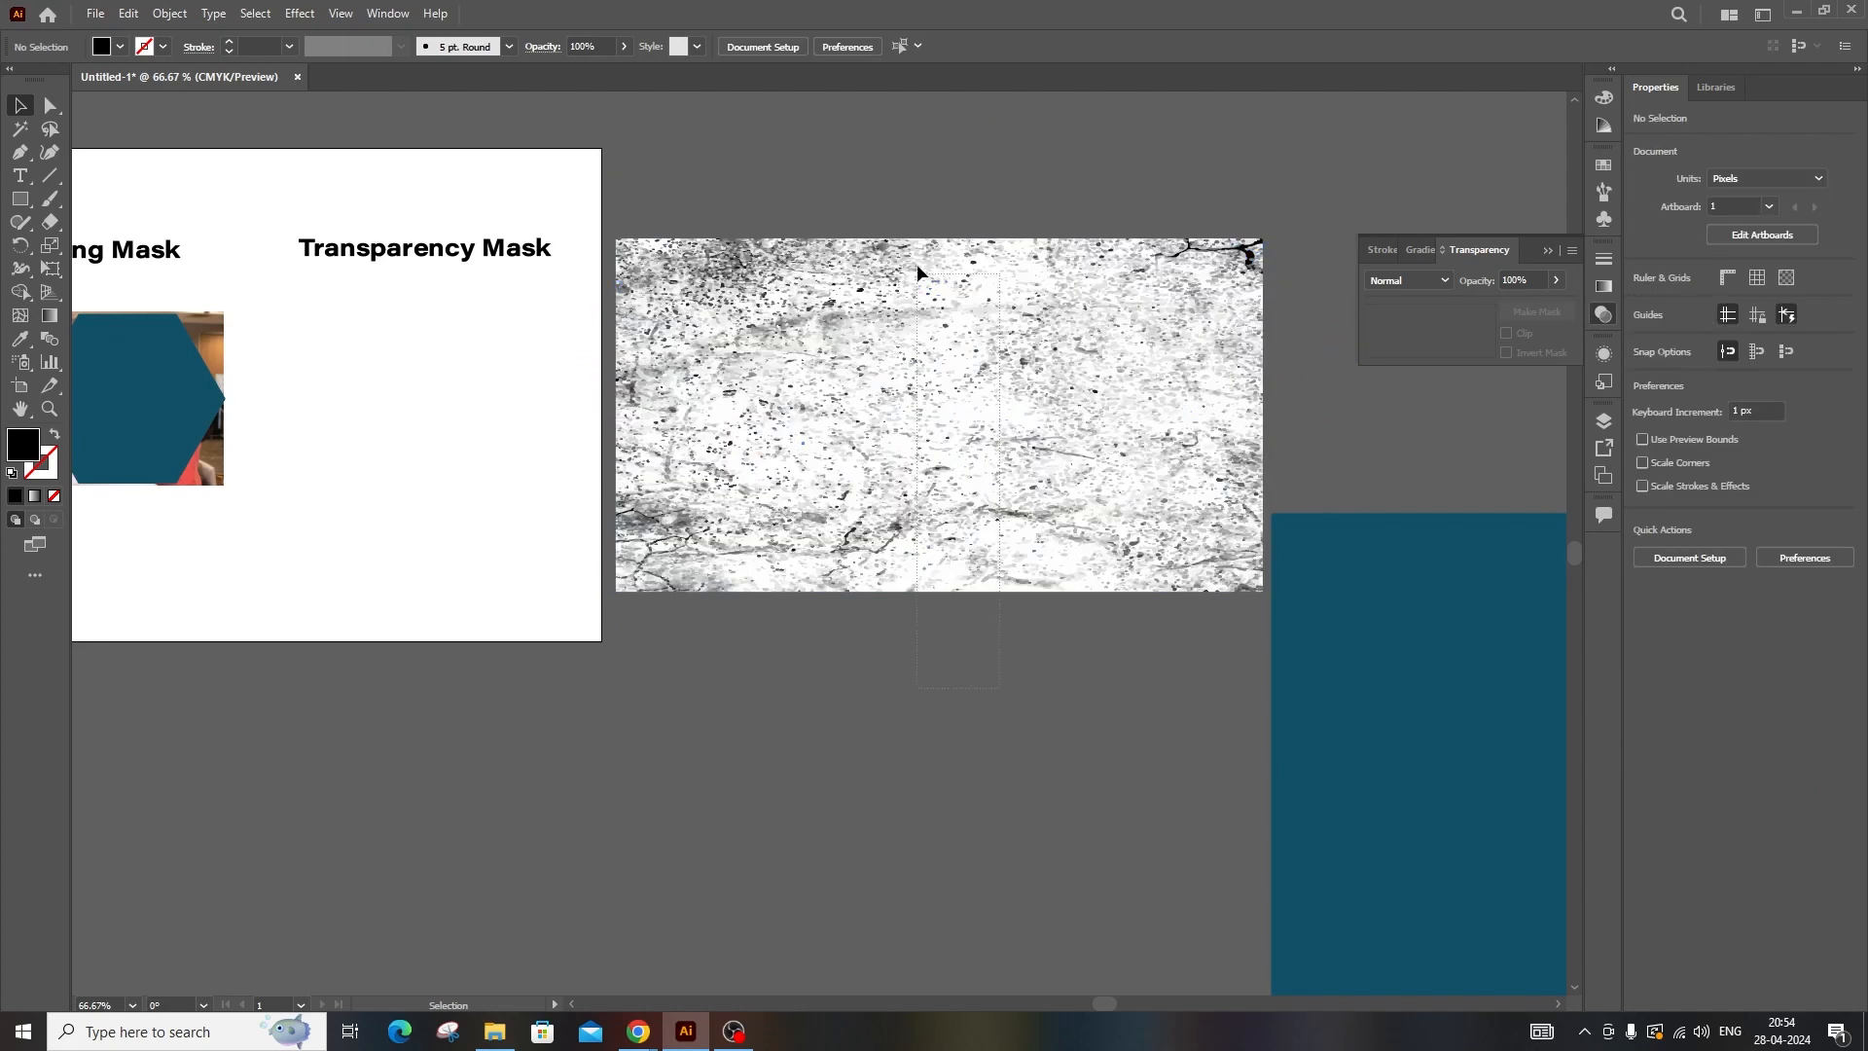
{"action": "left_click", "coordinate": [916, 265]}
{"action": "right_click", "coordinate": [932, 392]}
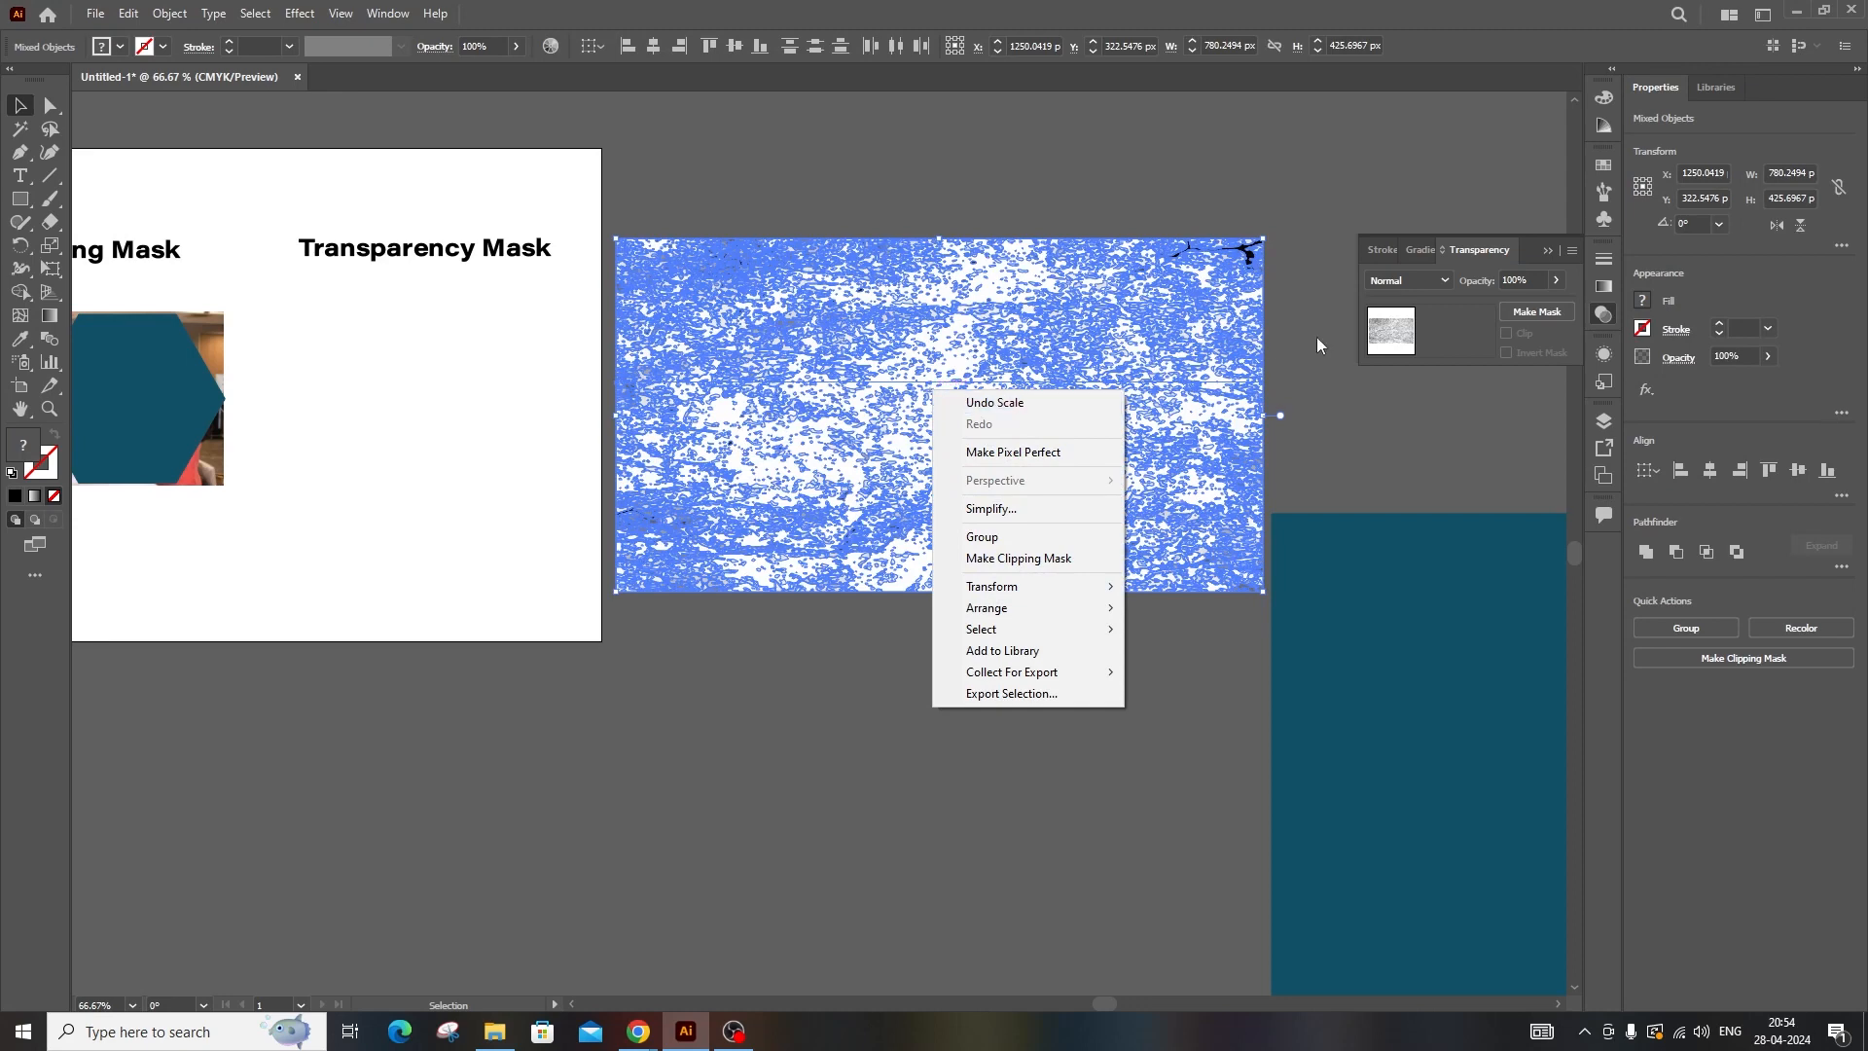
{"action": "left_click", "coordinate": [1532, 311]}
{"action": "left_click", "coordinate": [934, 446]}
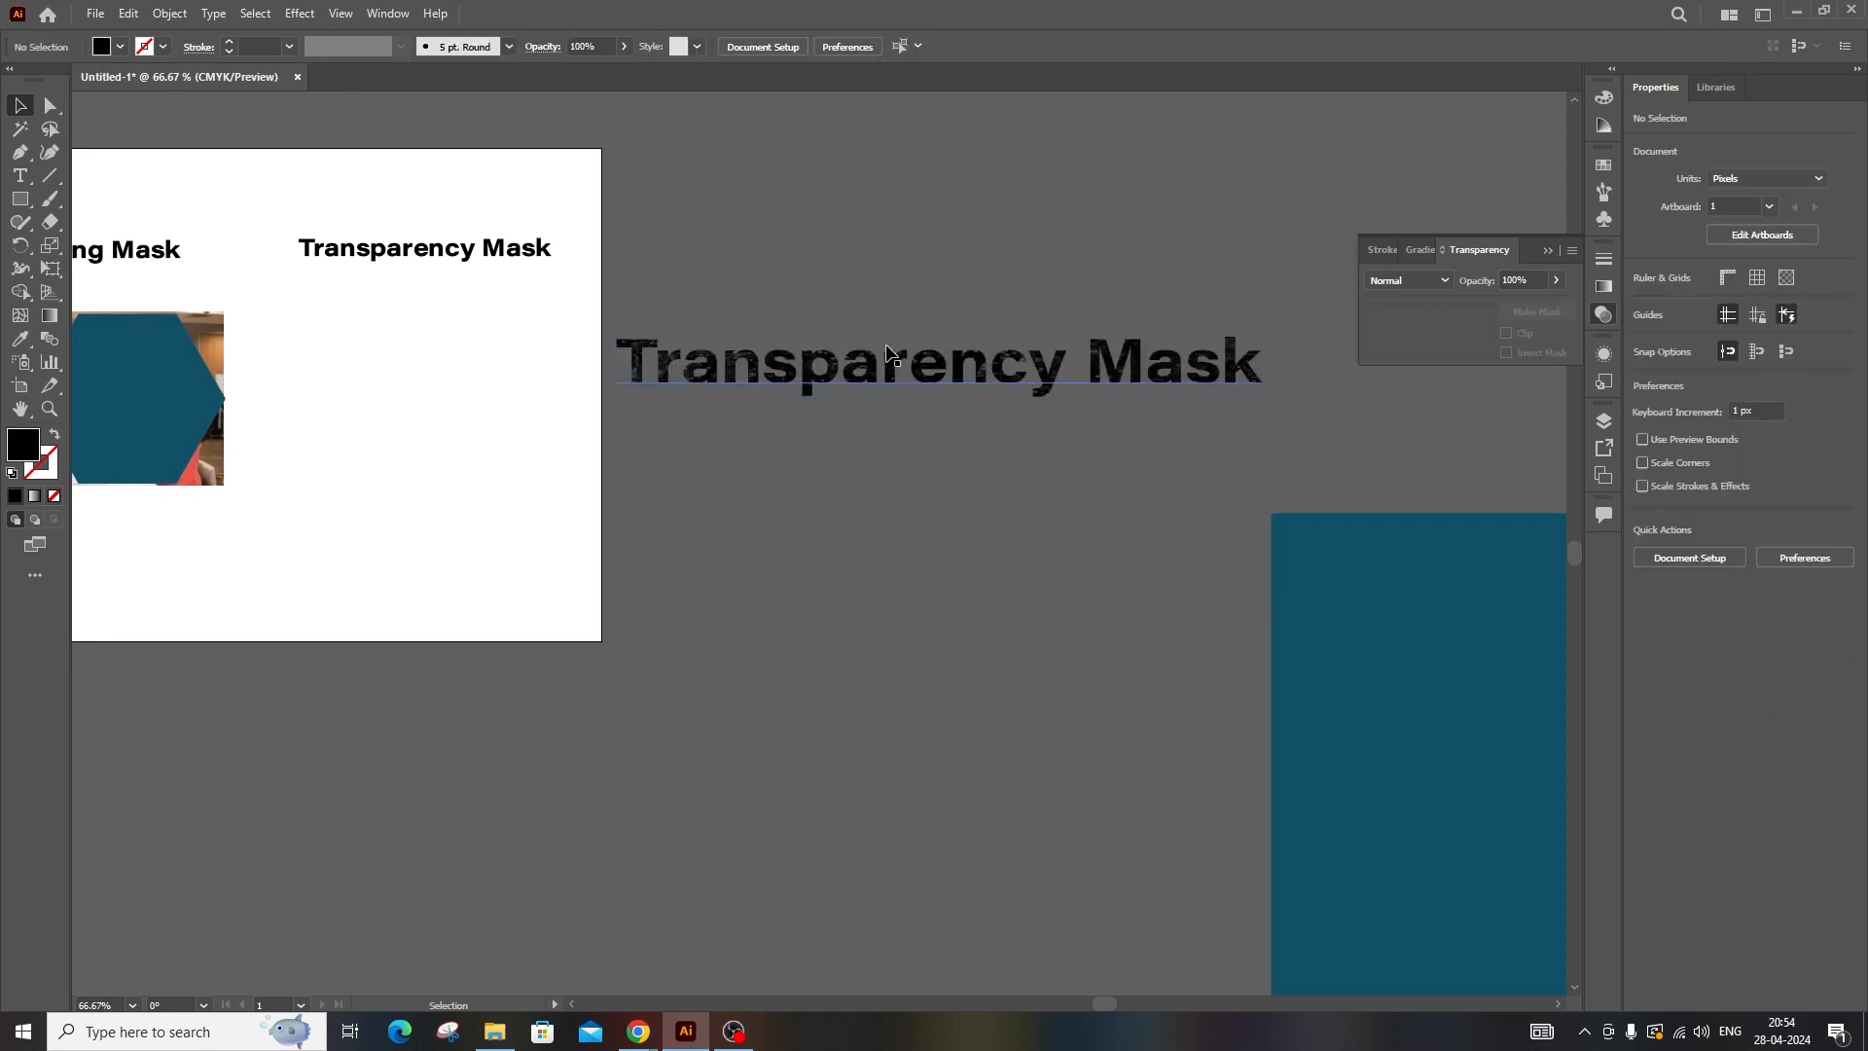
- Scale the texture-masked text down to about 288 px wide and place it under the Transparency Mask heading
{"action": "scroll", "coordinate": [745, 371], "scroll_direction": "up", "scroll_amount": 5}
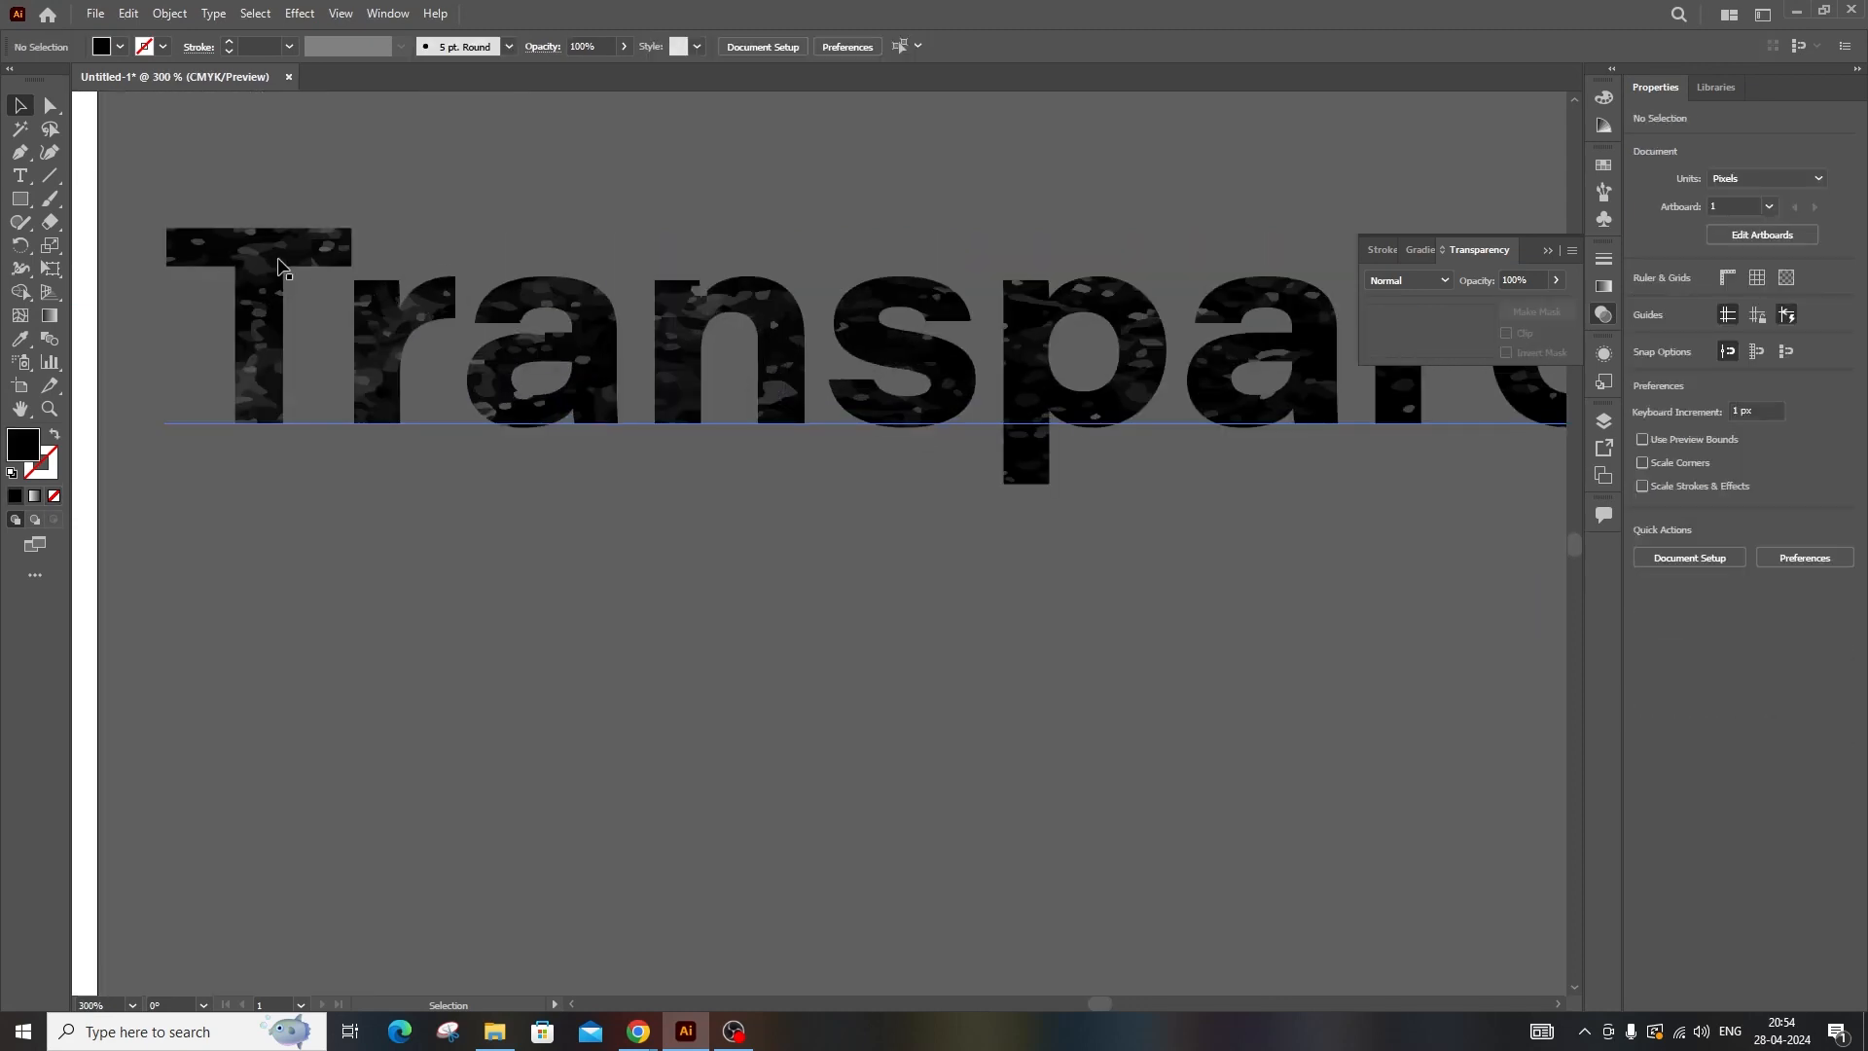
{"action": "scroll", "coordinate": [1004, 408], "scroll_direction": "down", "scroll_amount": 2}
{"action": "left_click_drag", "start_coordinate": [1339, 453], "coordinate": [561, 388]}
{"action": "scroll", "coordinate": [741, 430], "scroll_direction": "down", "scroll_amount": 2}
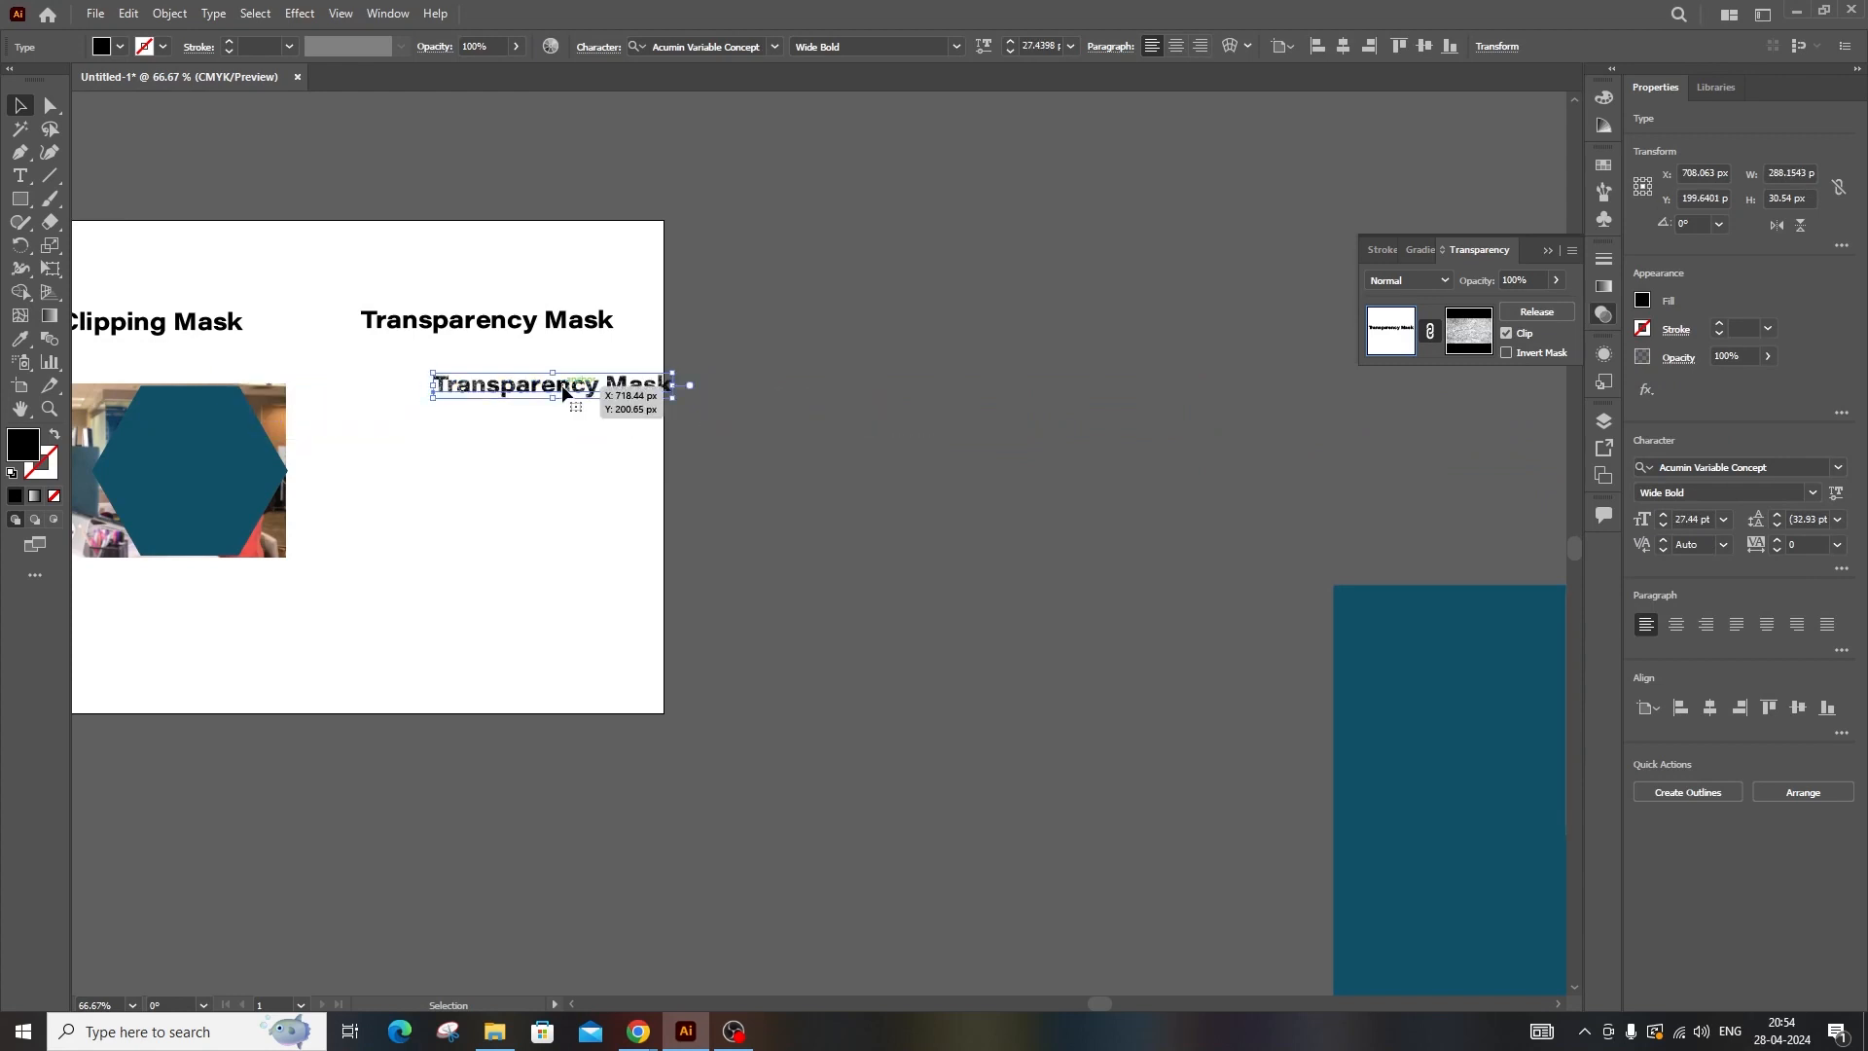
{"action": "scroll", "coordinate": [450, 367], "scroll_direction": "up", "scroll_amount": 2}
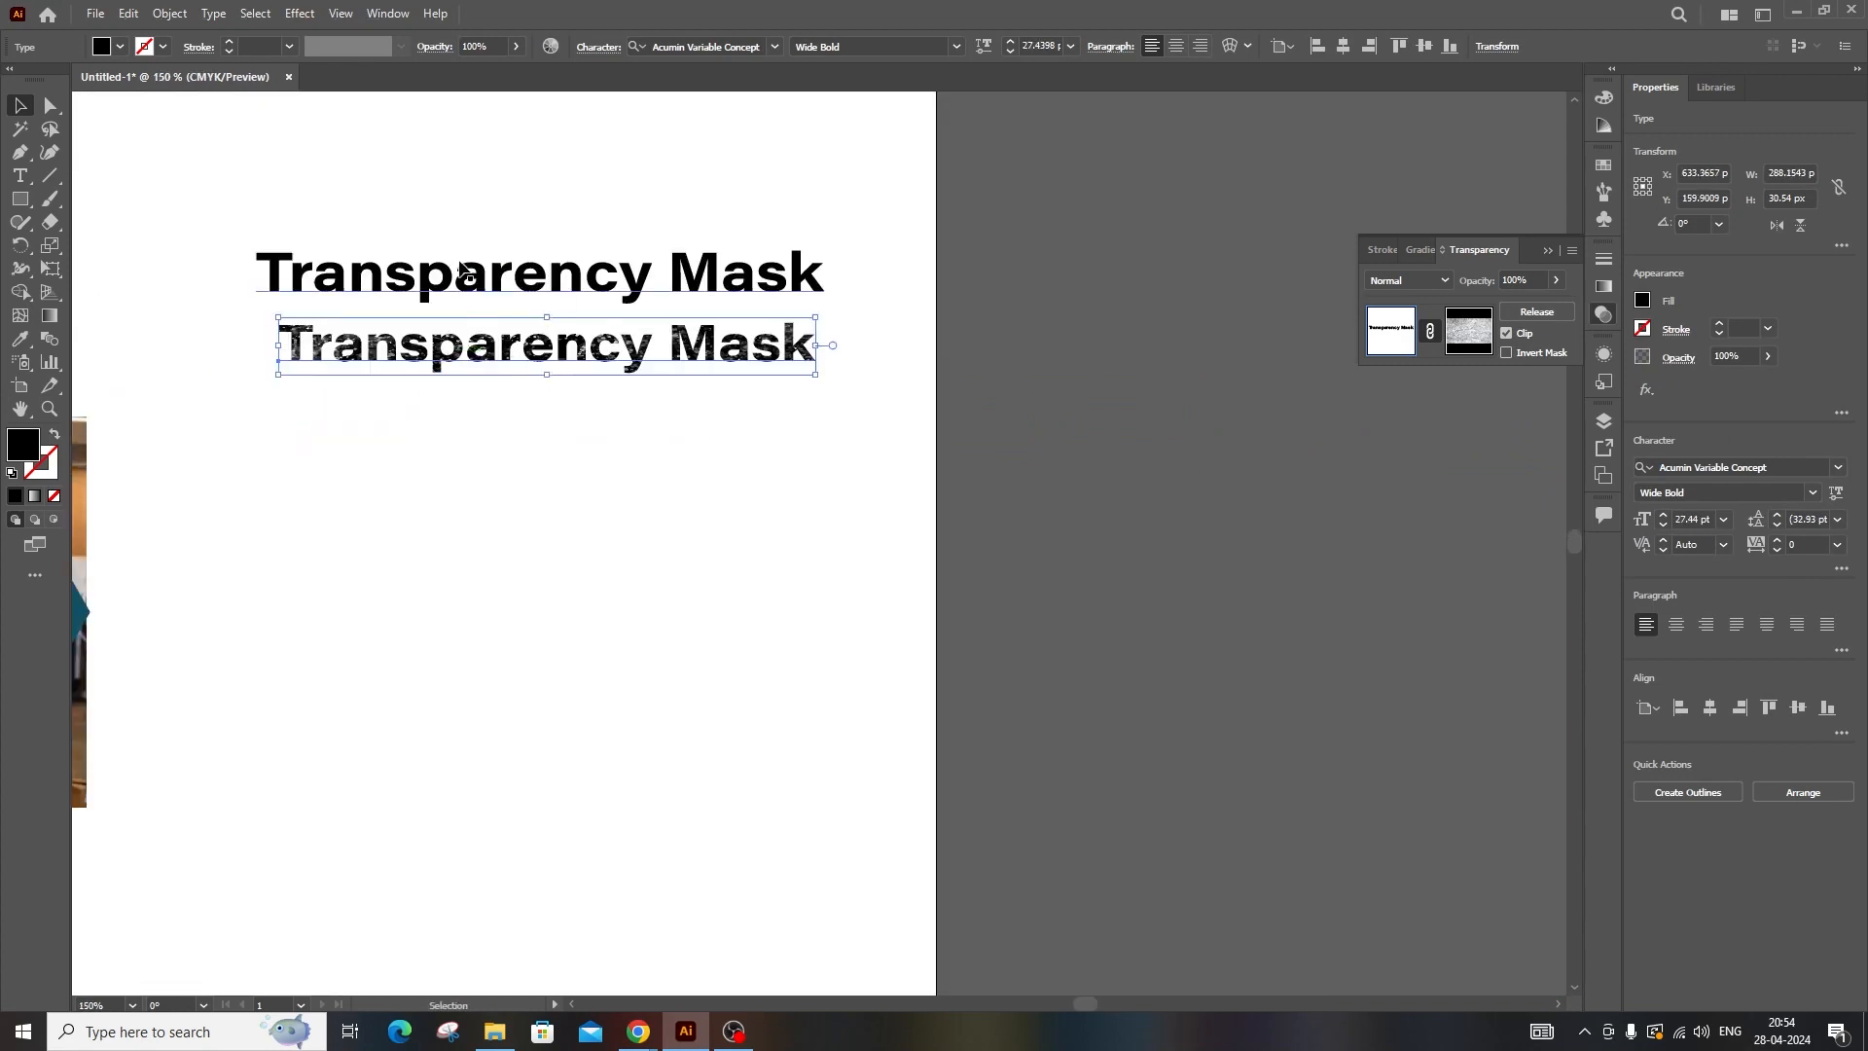
{"action": "left_click", "coordinate": [590, 441]}
- Compare the texture-masked text with the plain heading above it, and delete the masked copy
{"action": "scroll", "coordinate": [506, 360], "scroll_direction": "up", "scroll_amount": 1}
{"action": "scroll", "coordinate": [498, 353], "scroll_direction": "up", "scroll_amount": 2}
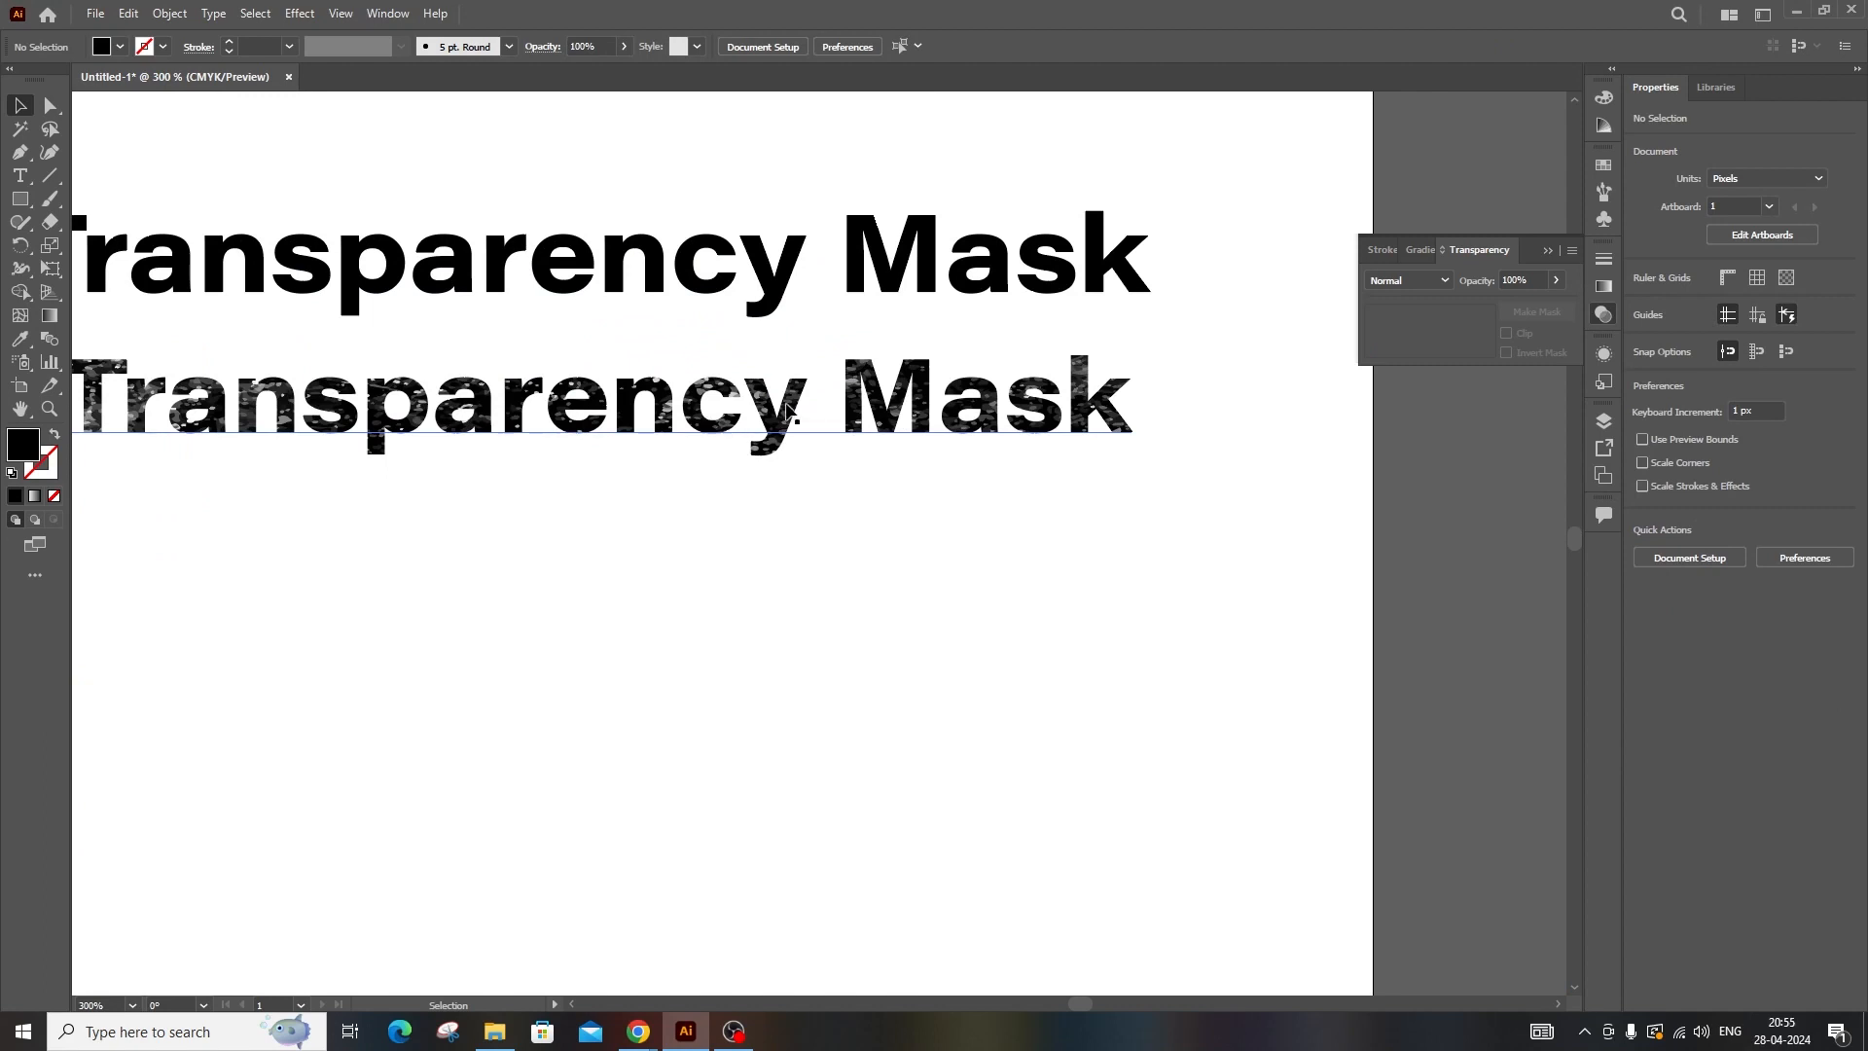
{"action": "scroll", "coordinate": [701, 456], "scroll_direction": "down", "scroll_amount": 2}
{"action": "scroll", "coordinate": [698, 456], "scroll_direction": "down", "scroll_amount": 1}
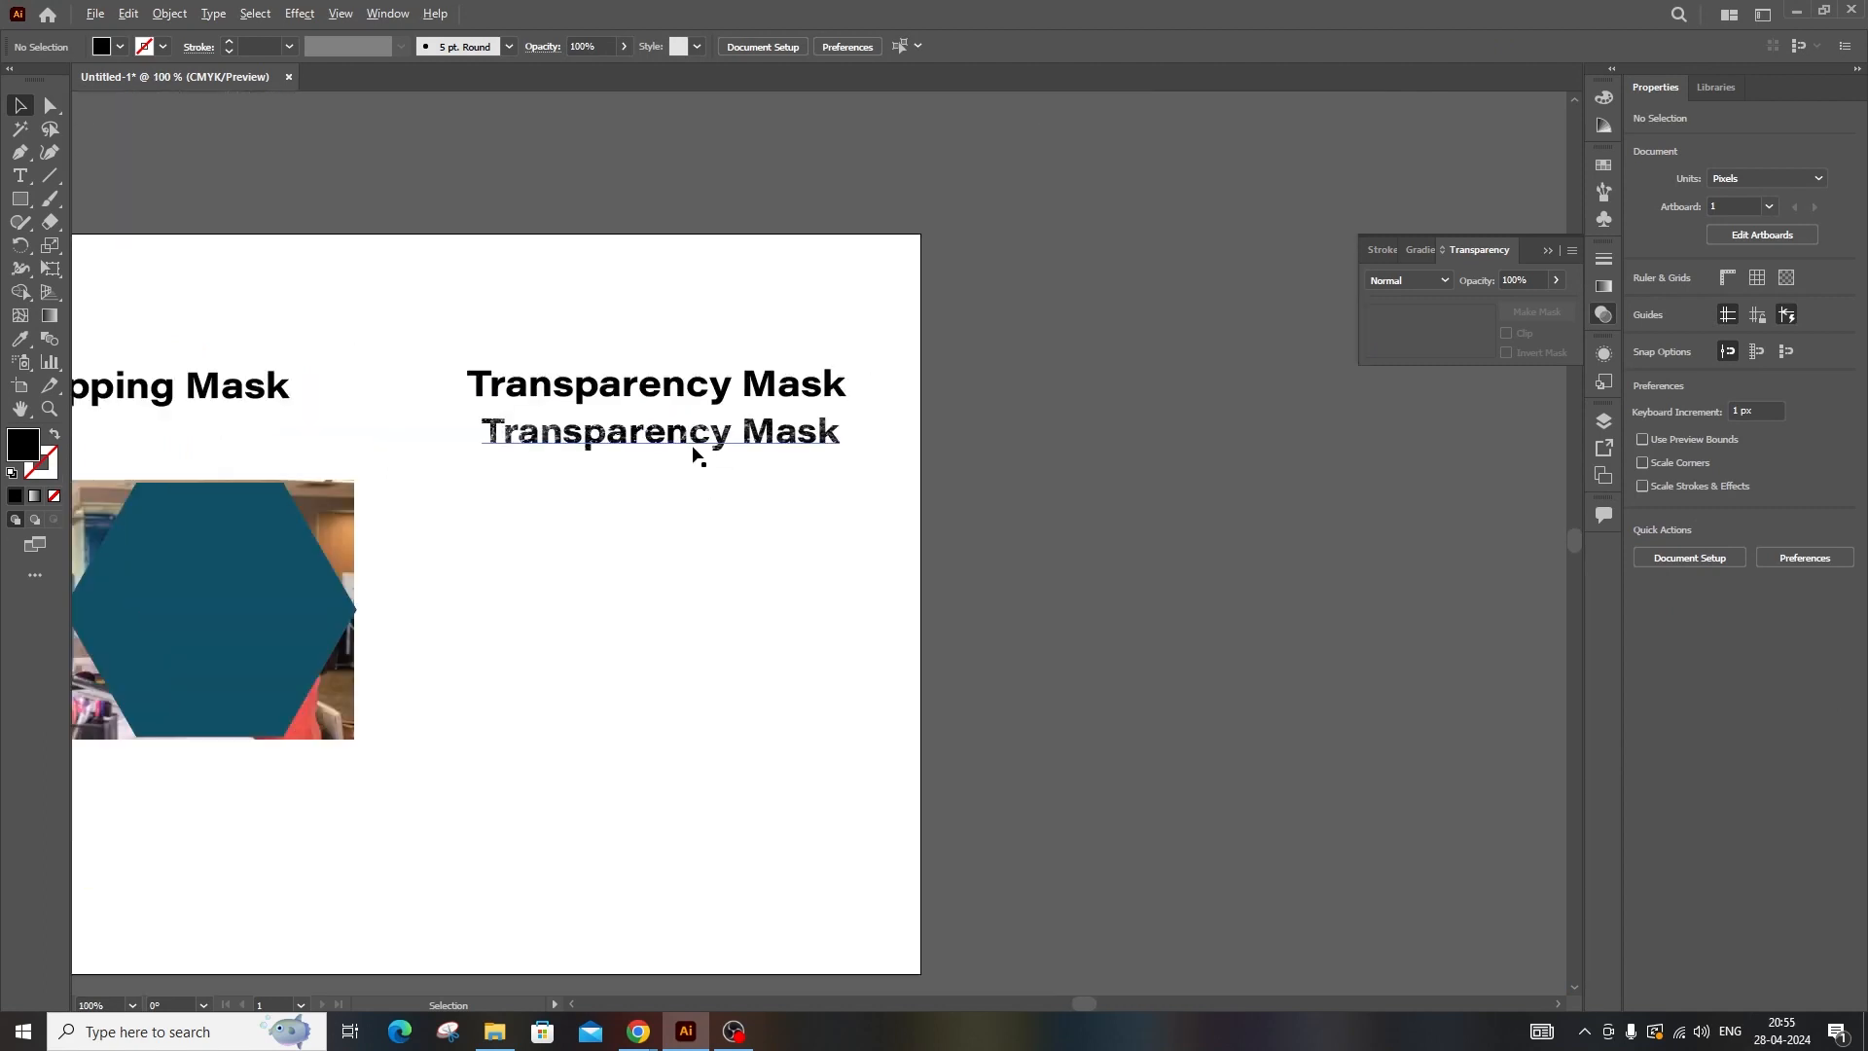
{"action": "left_click", "coordinate": [692, 438]}
{"action": "left_click", "coordinate": [753, 482]}
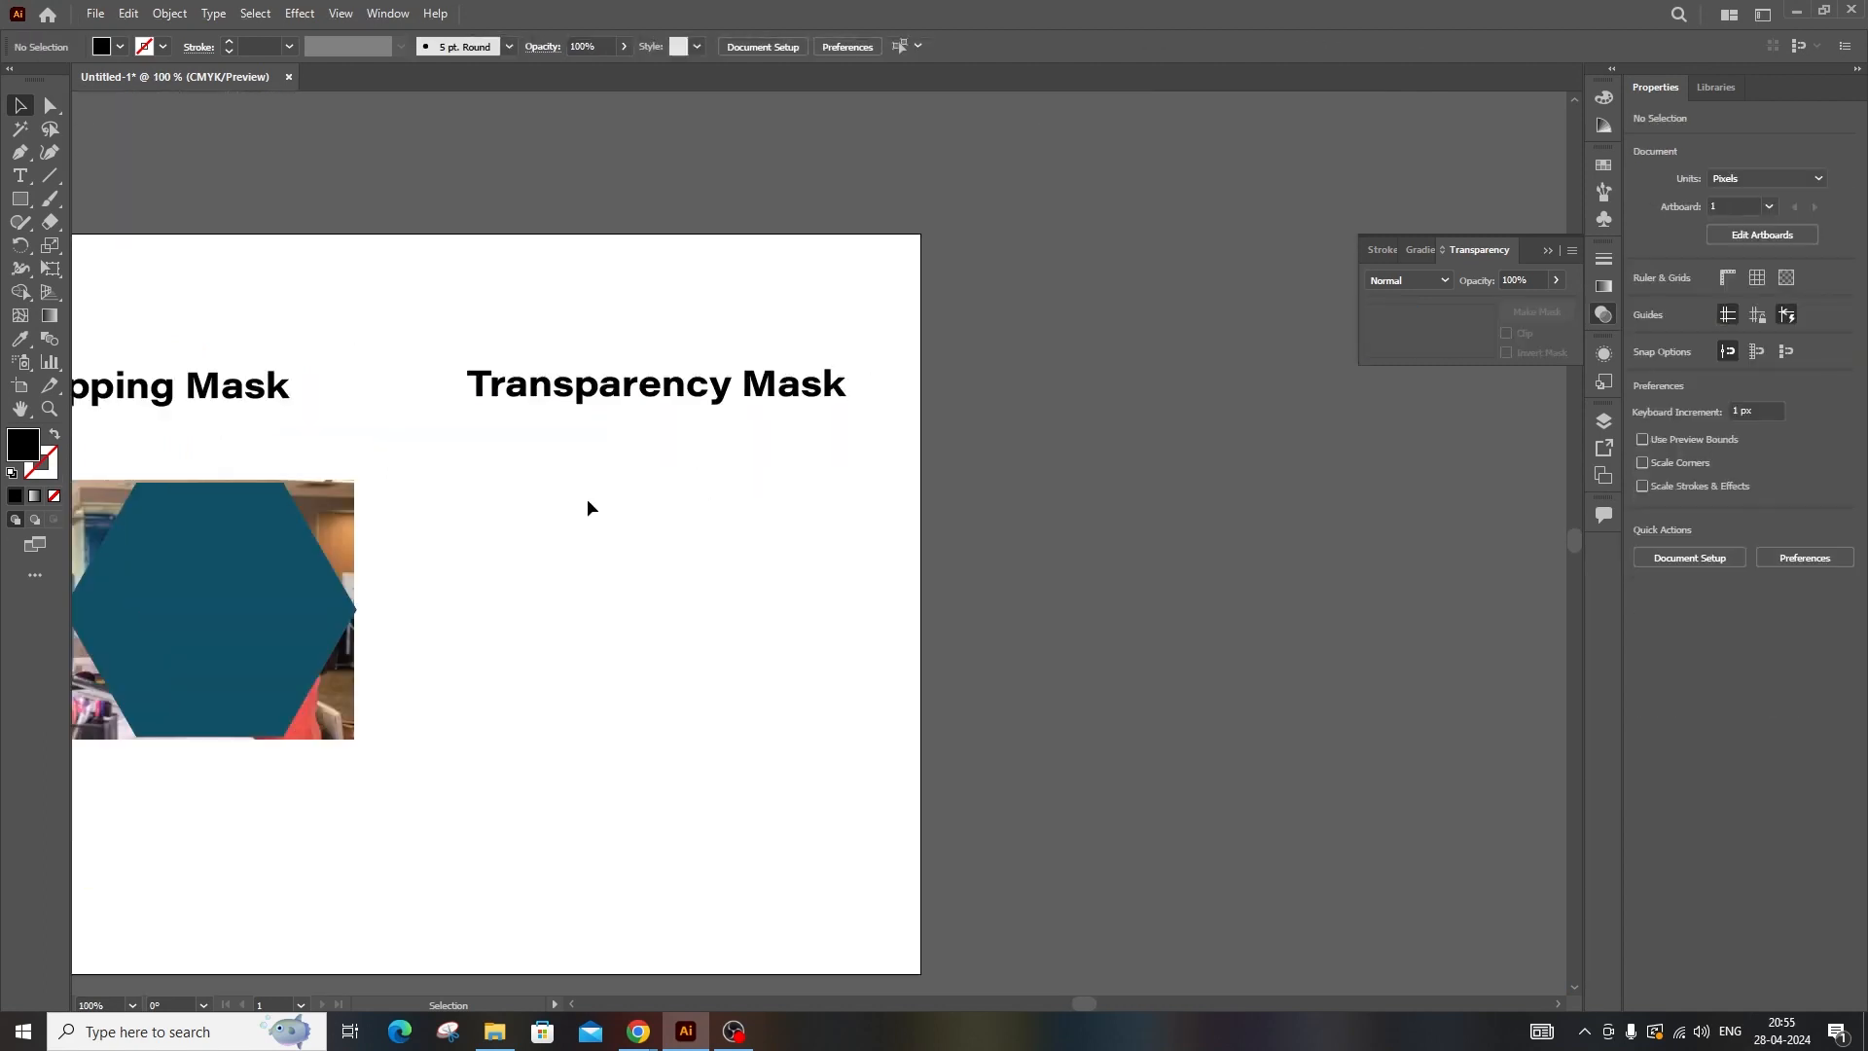
- View the three Blue Ramadhan Kareem (Flyer) images from the Downloads folder, examining the photos clipped into shapes, and return to Illustrator
{"action": "scroll", "coordinate": [475, 613], "scroll_direction": "down", "scroll_amount": 2}
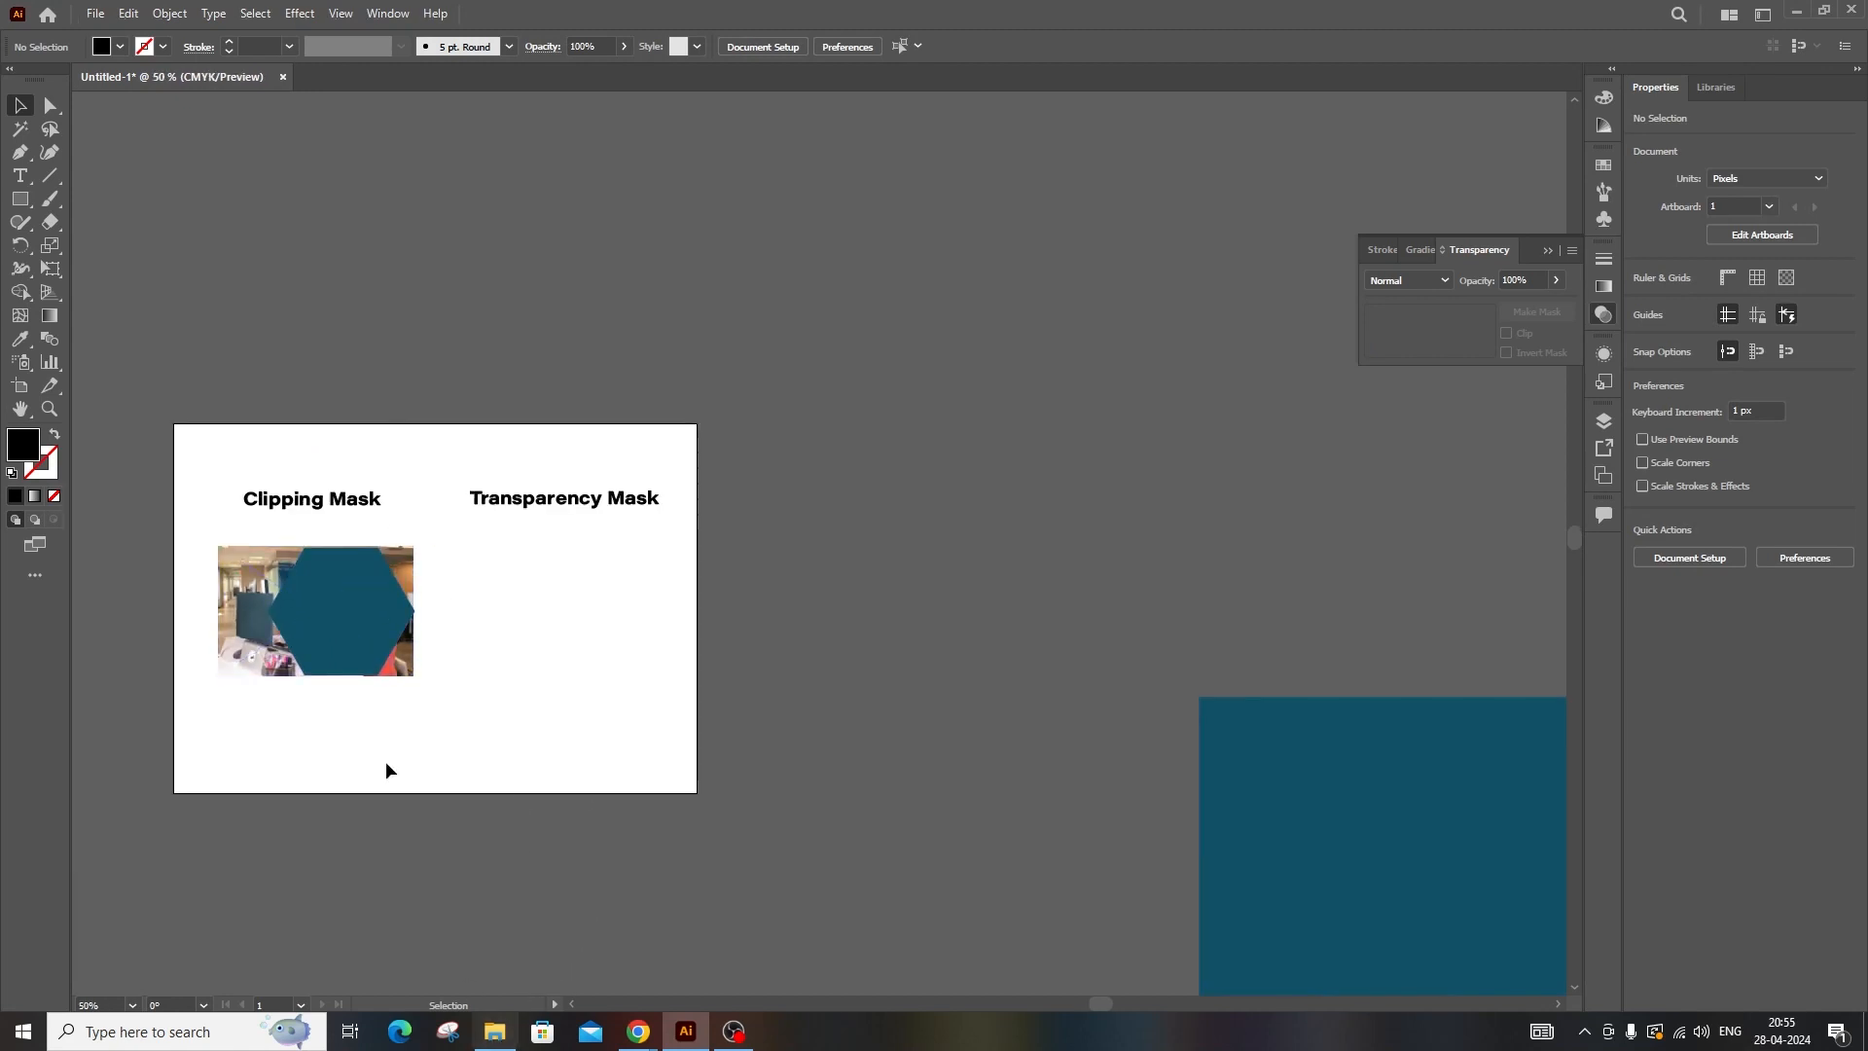
{"action": "left_click", "coordinate": [494, 1029]}
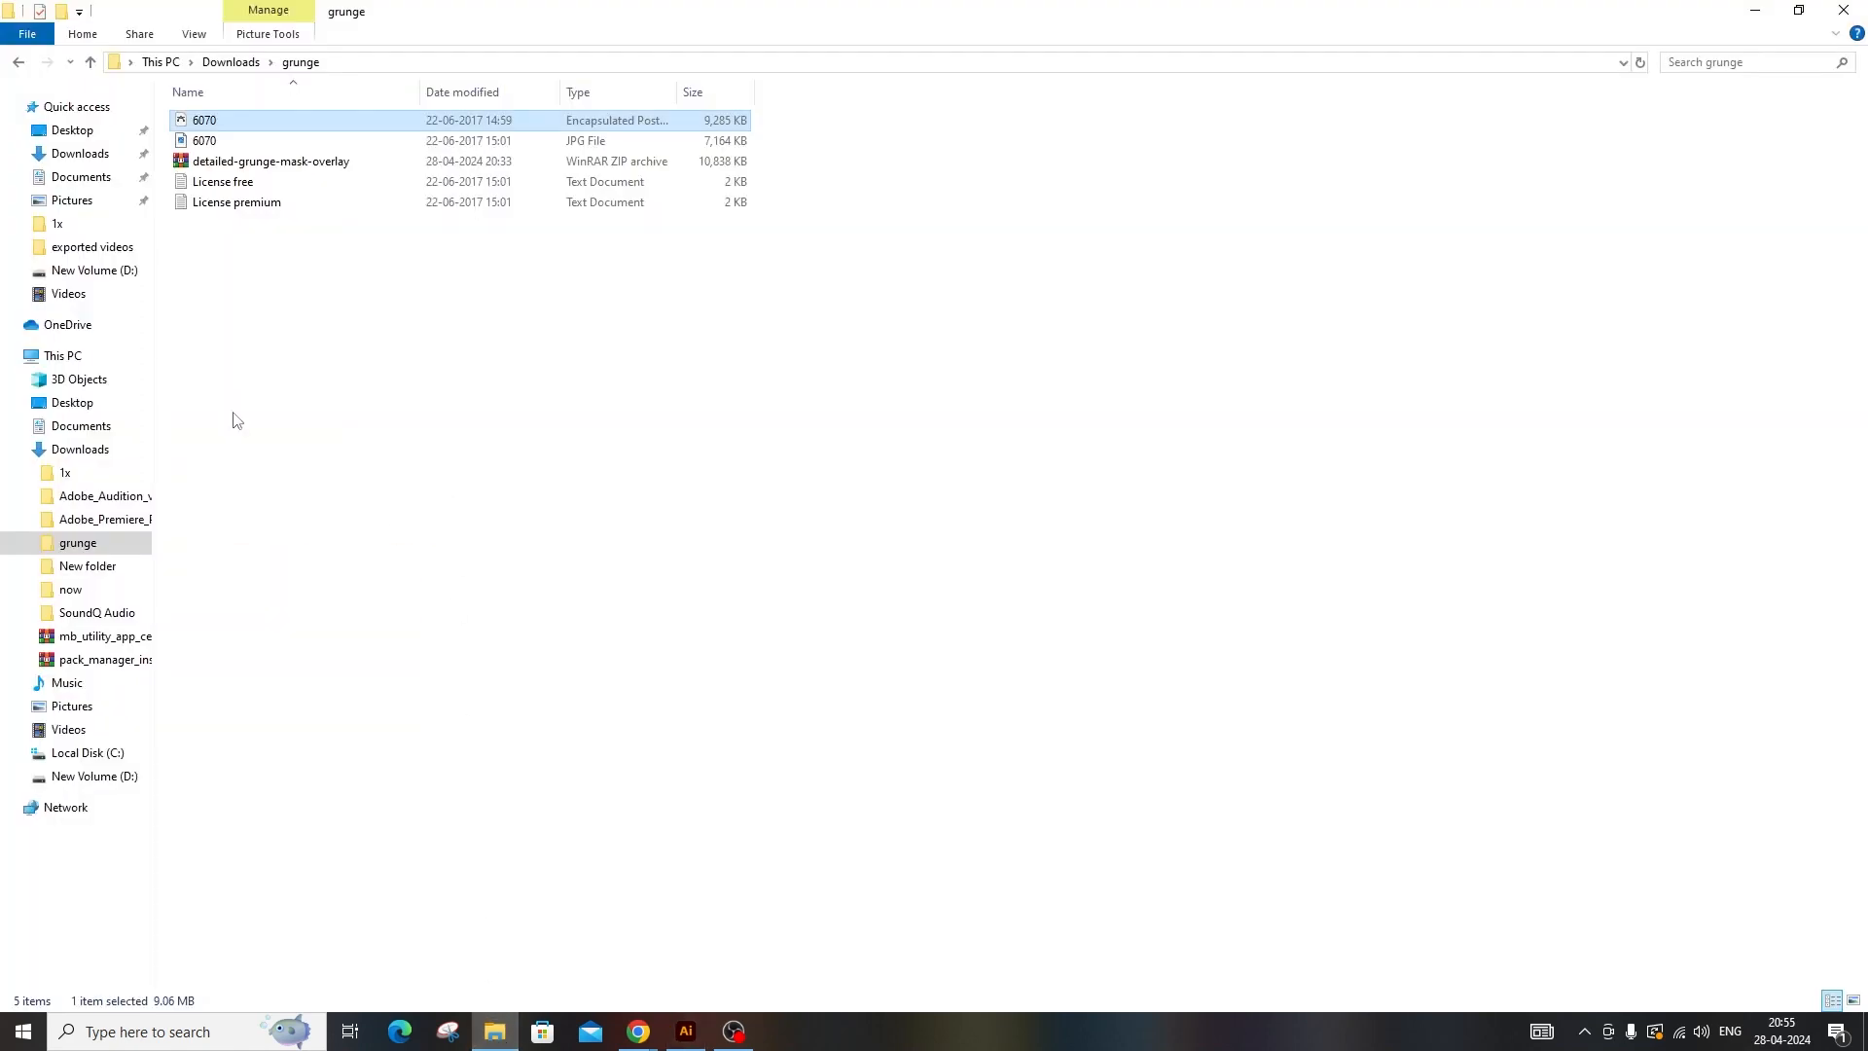
{"action": "left_click", "coordinate": [60, 156]}
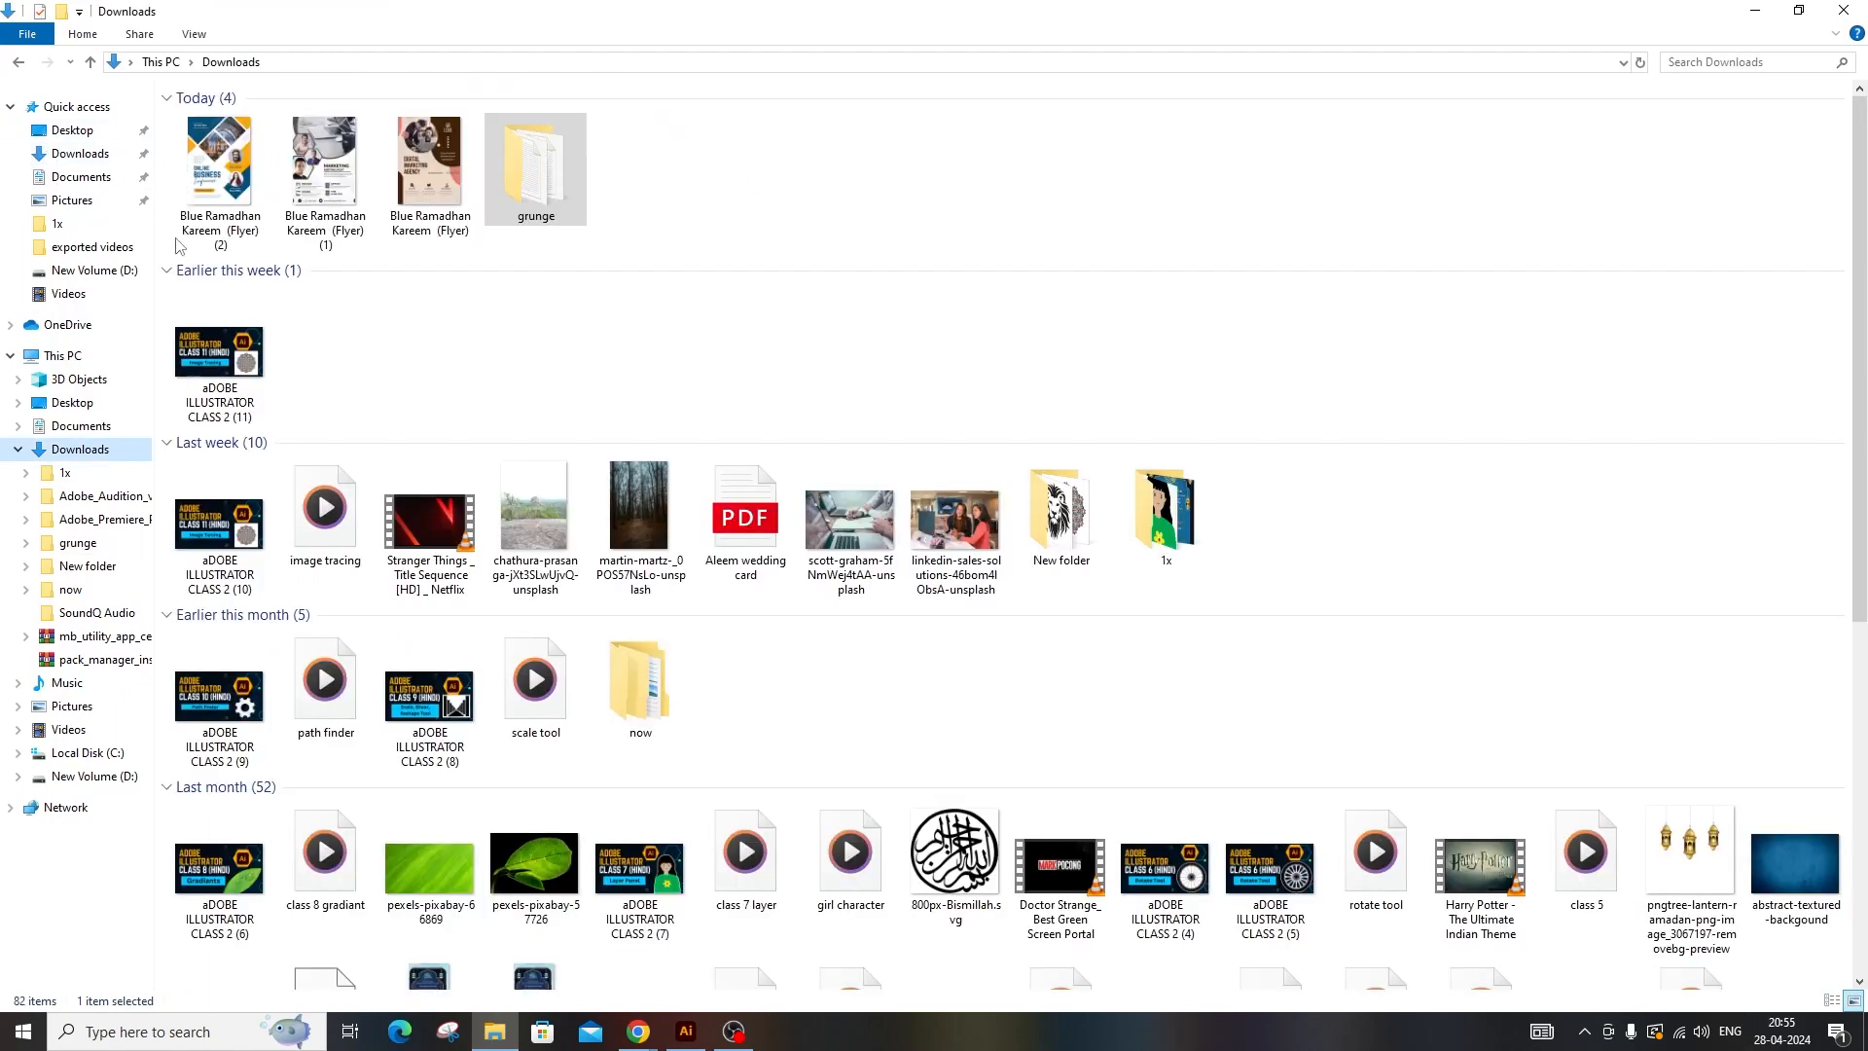
{"action": "double_click", "coordinate": [225, 177]}
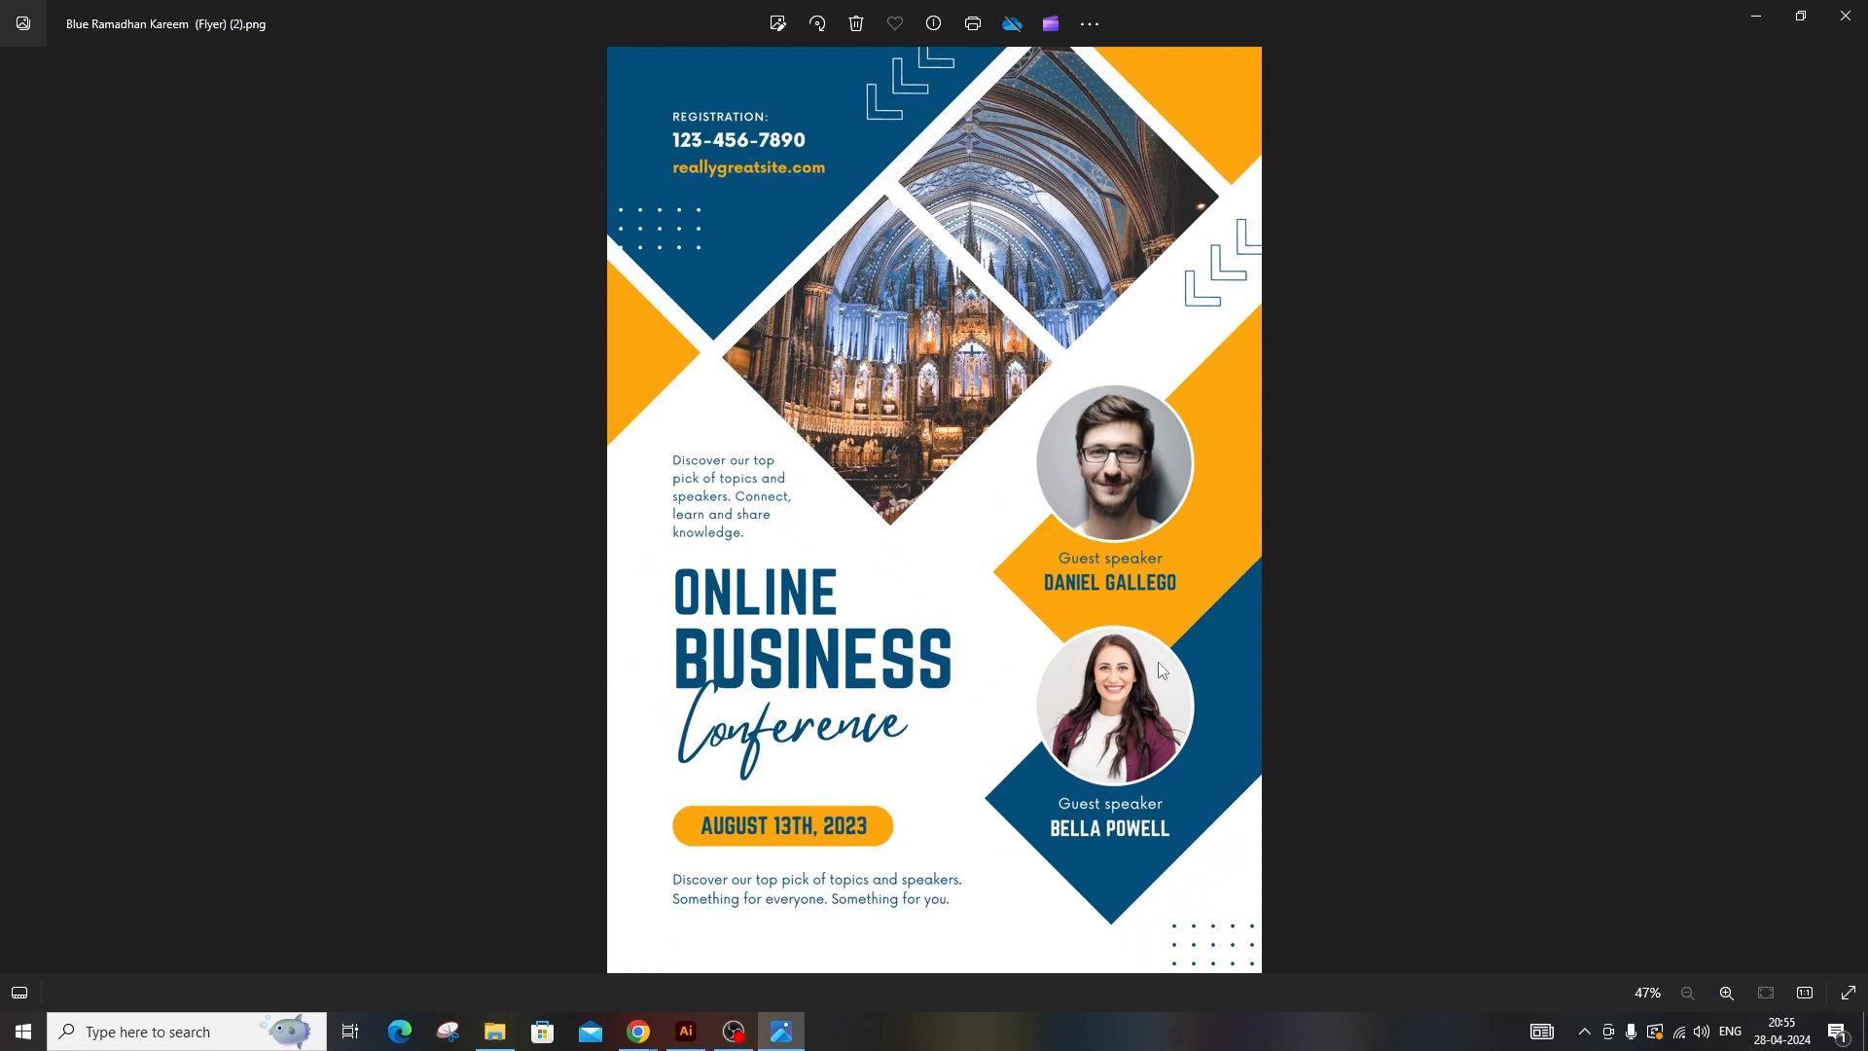
{"action": "key", "text": "Left"}
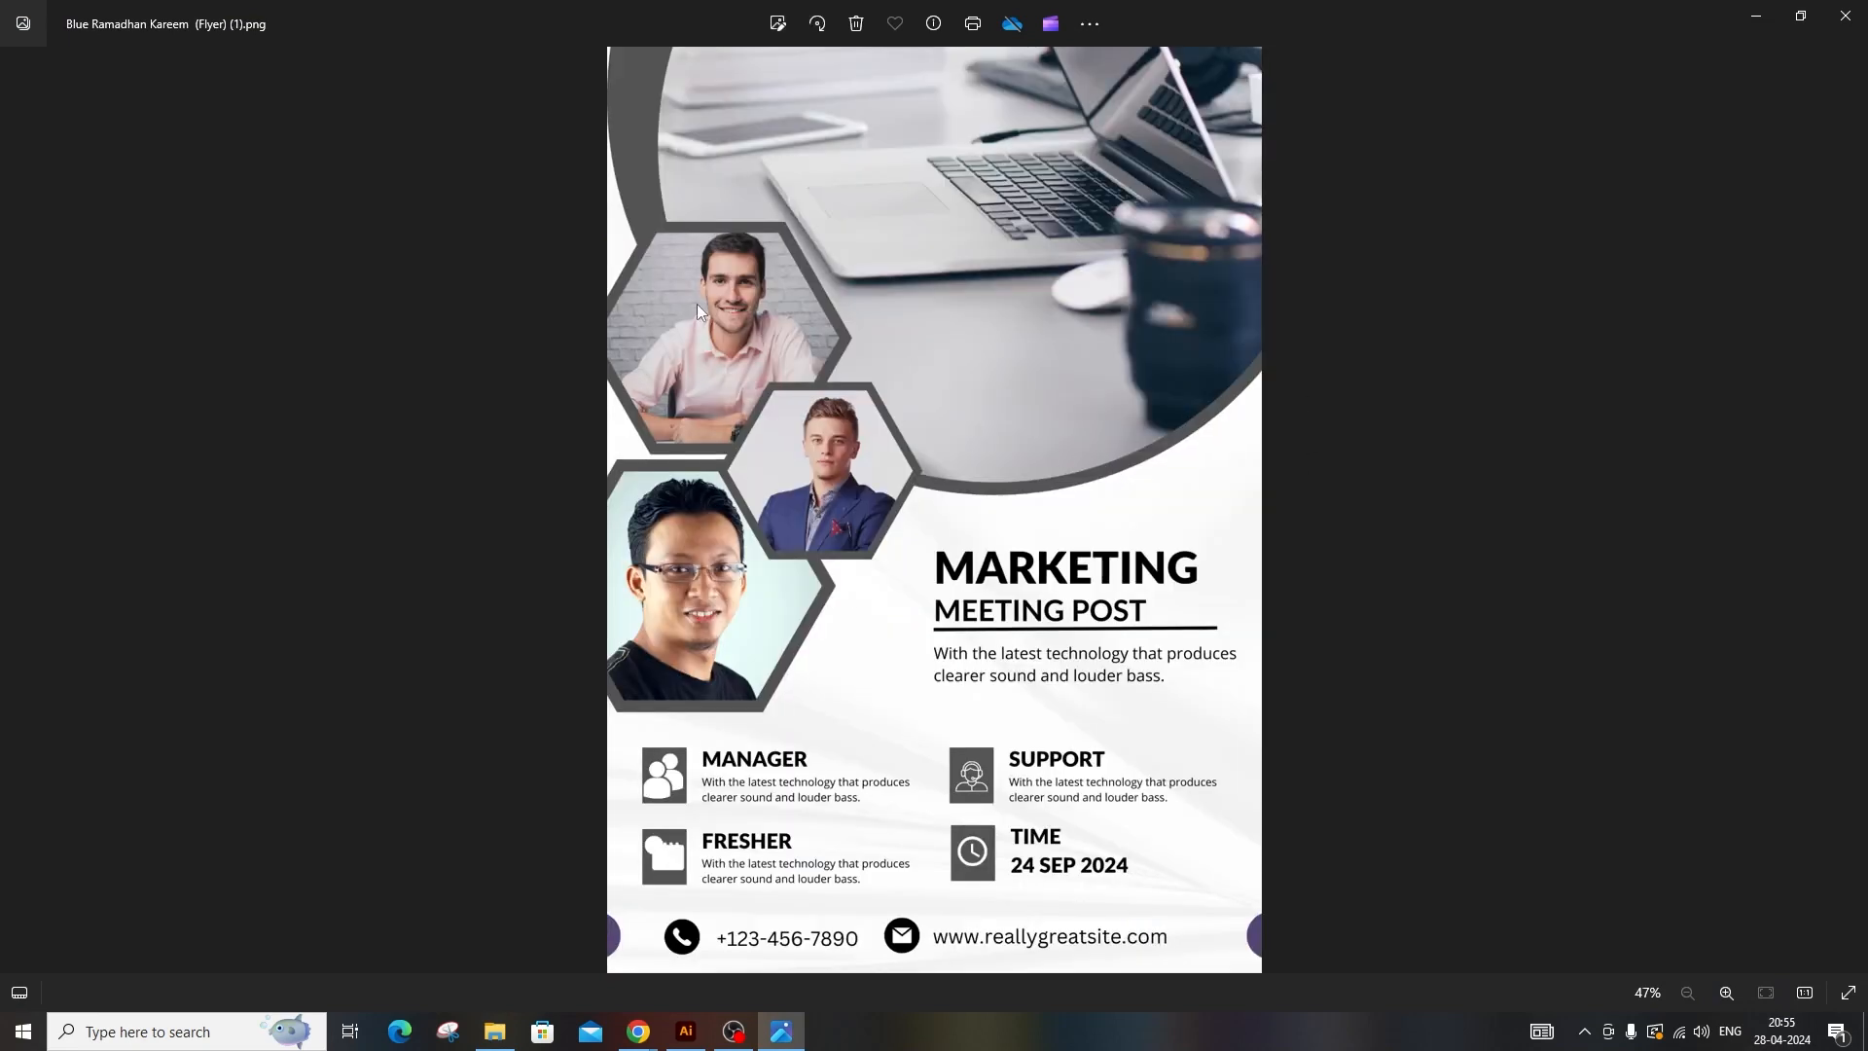
{"action": "key", "text": "Left"}
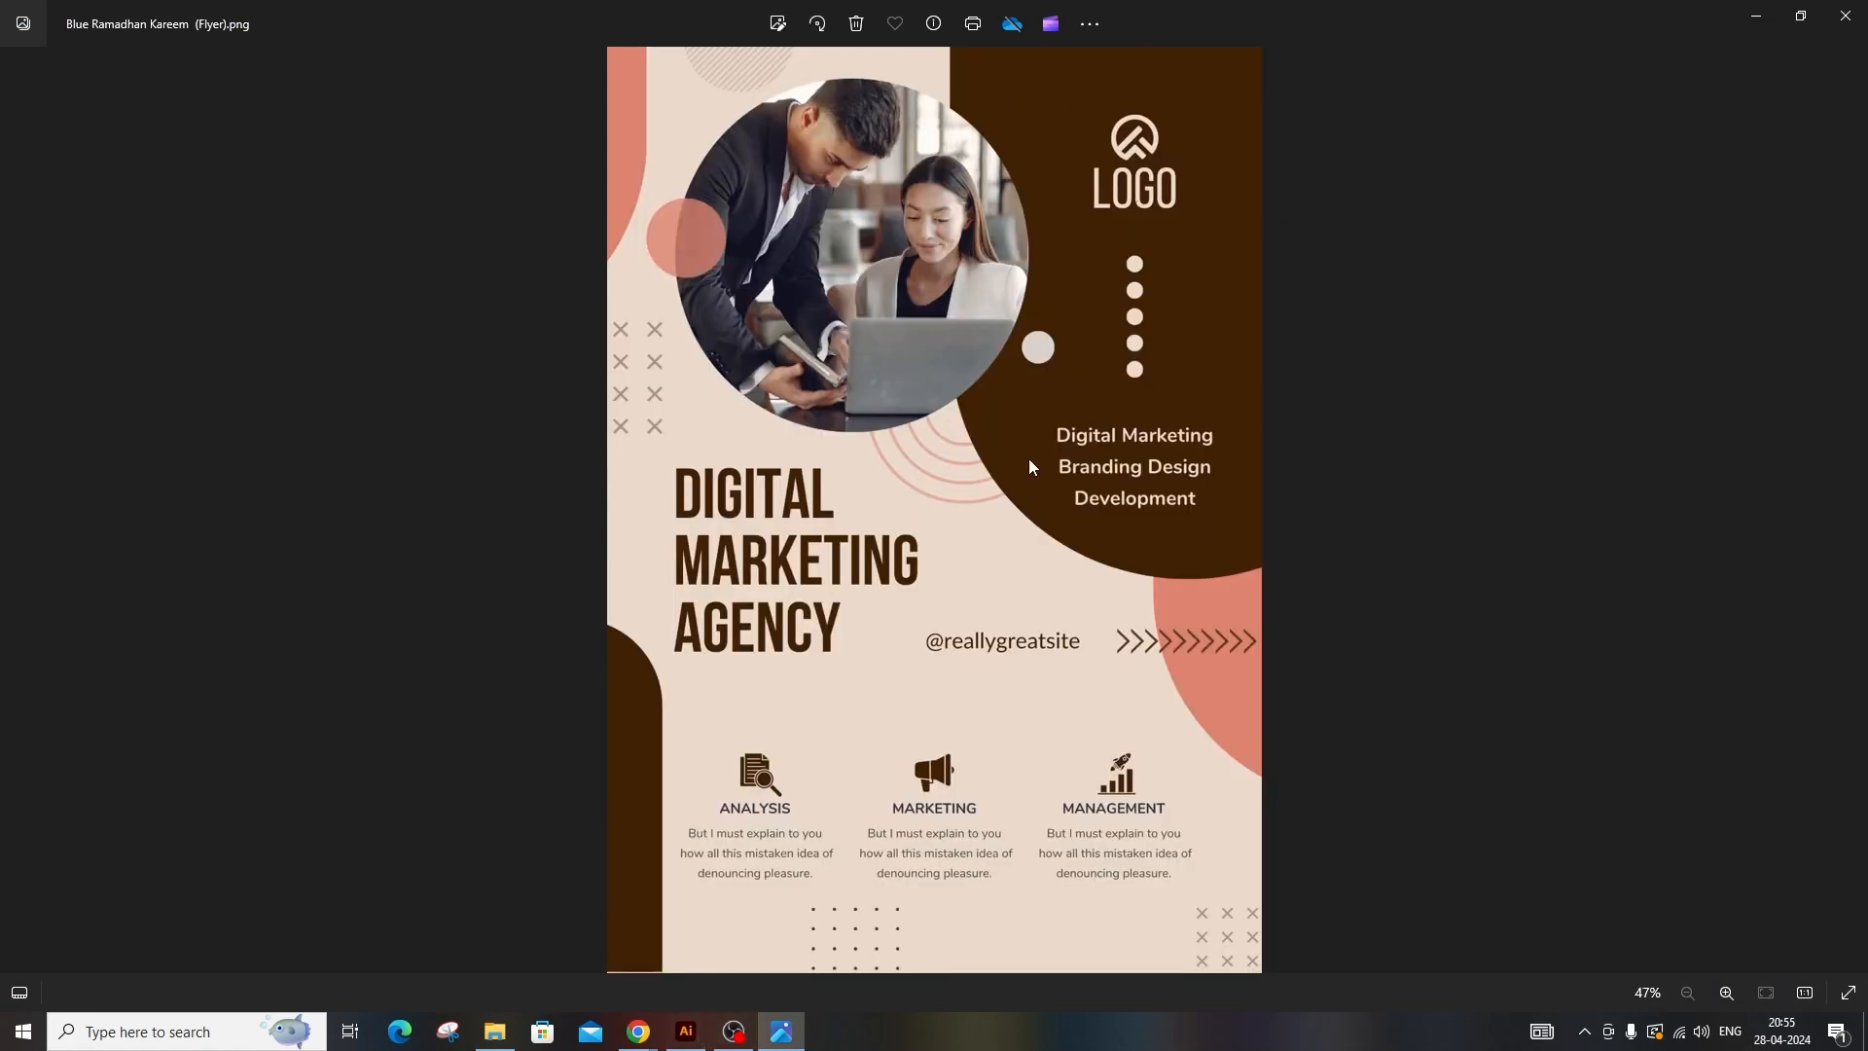
{"action": "left_click", "coordinate": [686, 1031]}
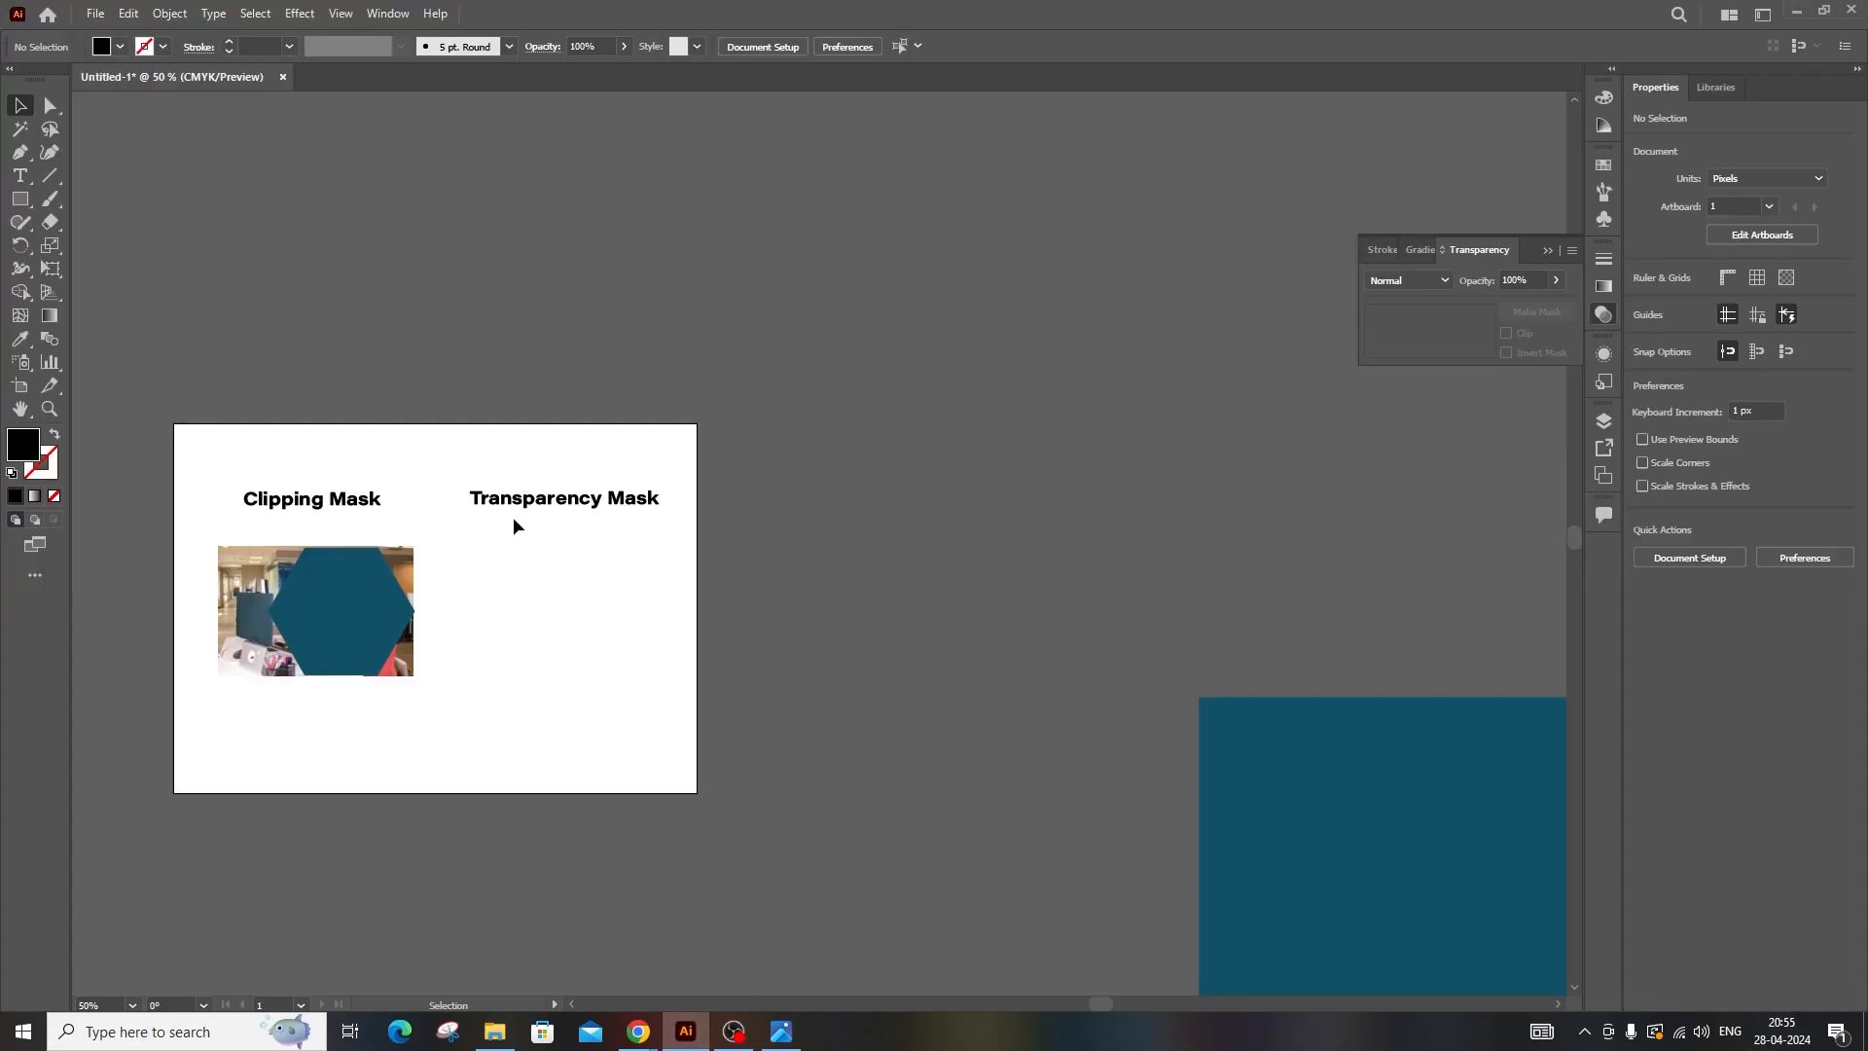